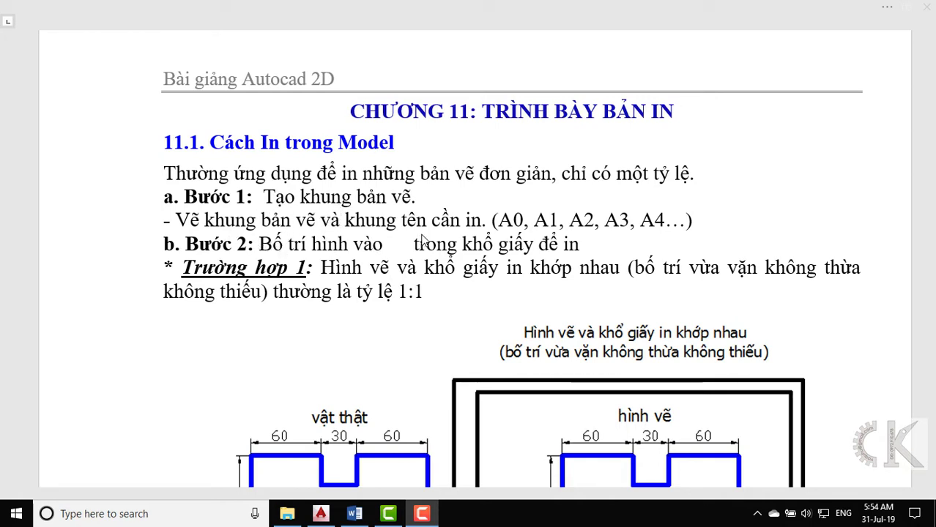
Bring the AutoCAD drawing to the front and pan the empty view
{"action": "scroll", "coordinate": [528, 241], "scroll_direction": "down", "scroll_amount": 2}
{"action": "scroll", "coordinate": [528, 243], "scroll_direction": "down", "scroll_amount": 1}
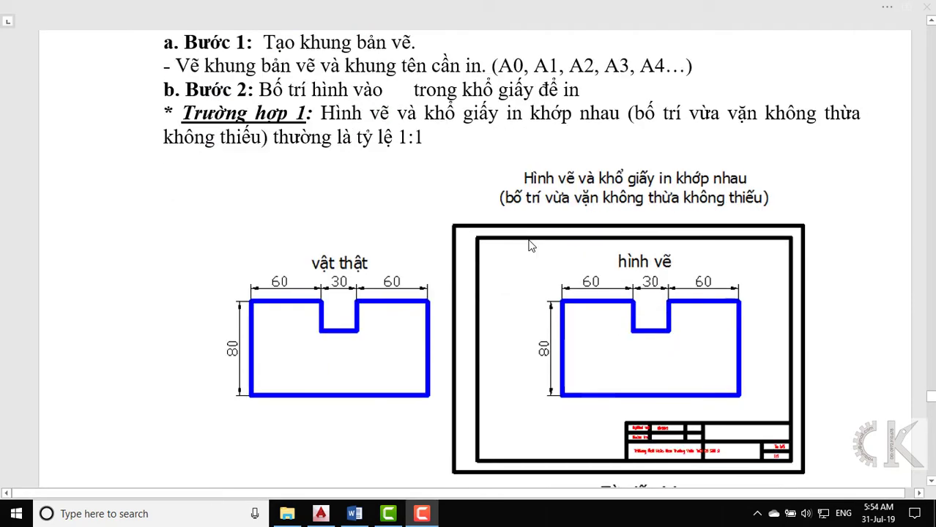
{"action": "scroll", "coordinate": [524, 293], "scroll_direction": "down", "scroll_amount": 2}
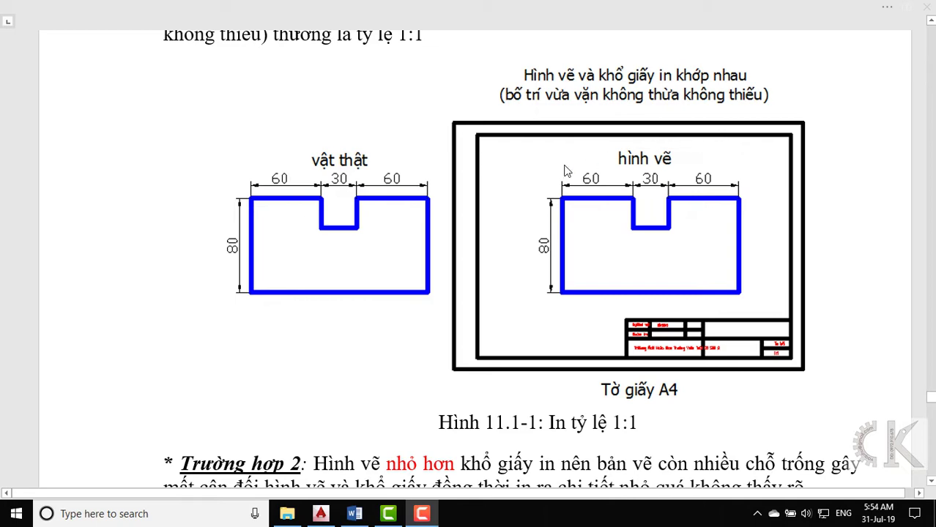
{"action": "scroll", "coordinate": [657, 346], "scroll_direction": "up", "scroll_amount": 1}
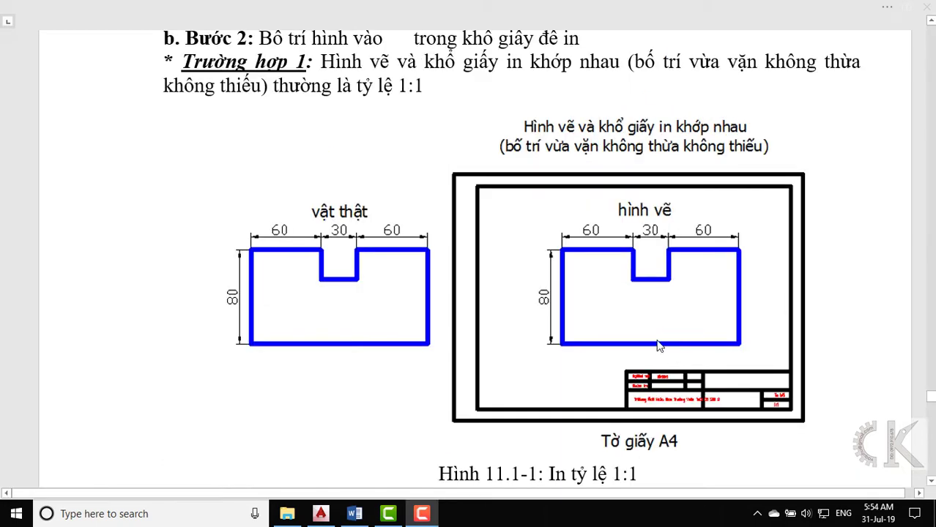
{"action": "scroll", "coordinate": [641, 350], "scroll_direction": "up", "scroll_amount": 2}
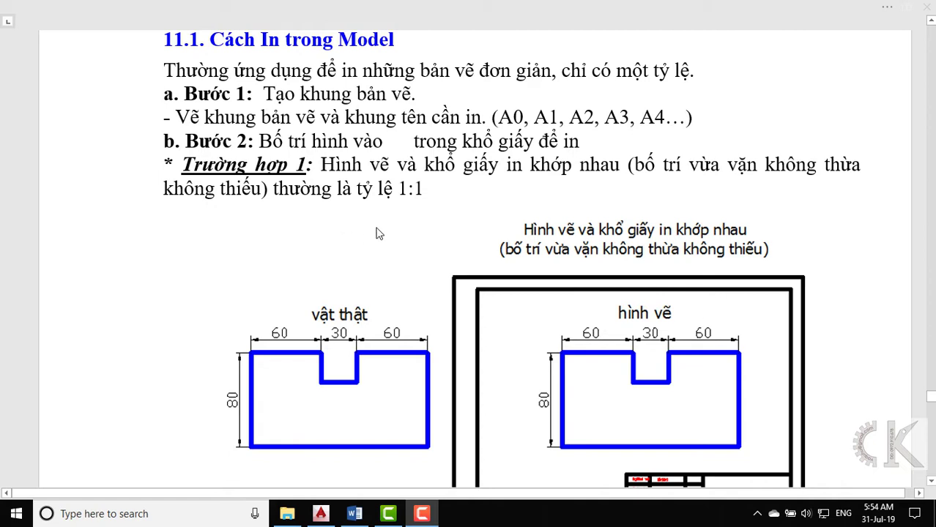
{"action": "left_click", "coordinate": [320, 513]}
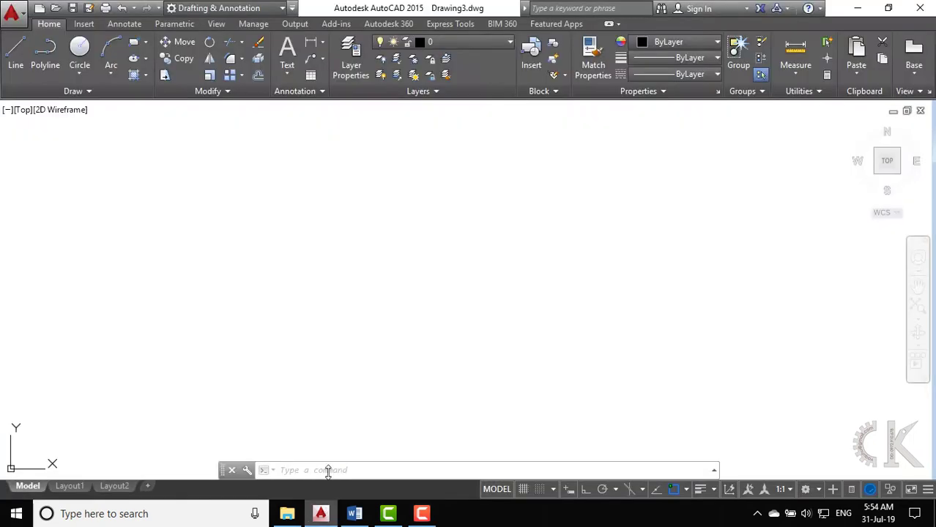
{"action": "middle_click_drag", "start_coordinate": [340, 271], "coordinate": [318, 301]}
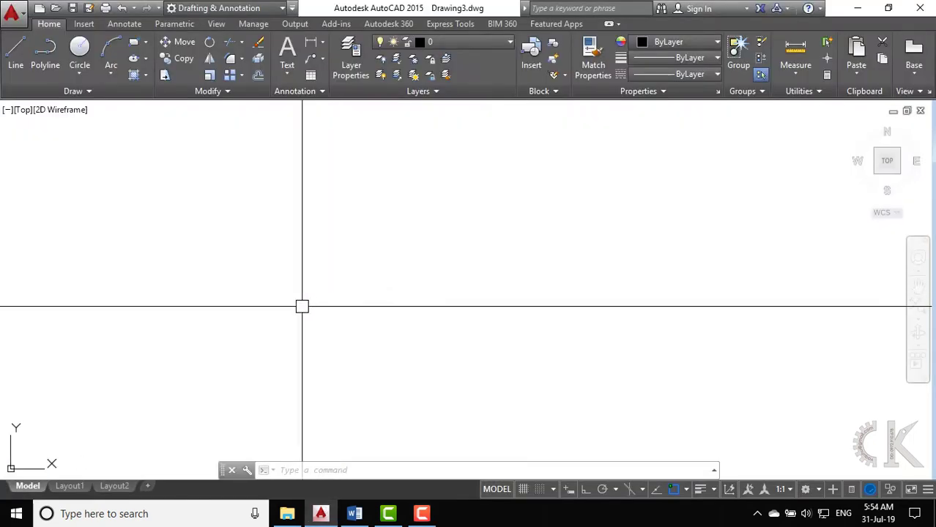
Draw a 297 by 210 rectangle as the A4 sheet border
{"action": "type", "text": "re"}
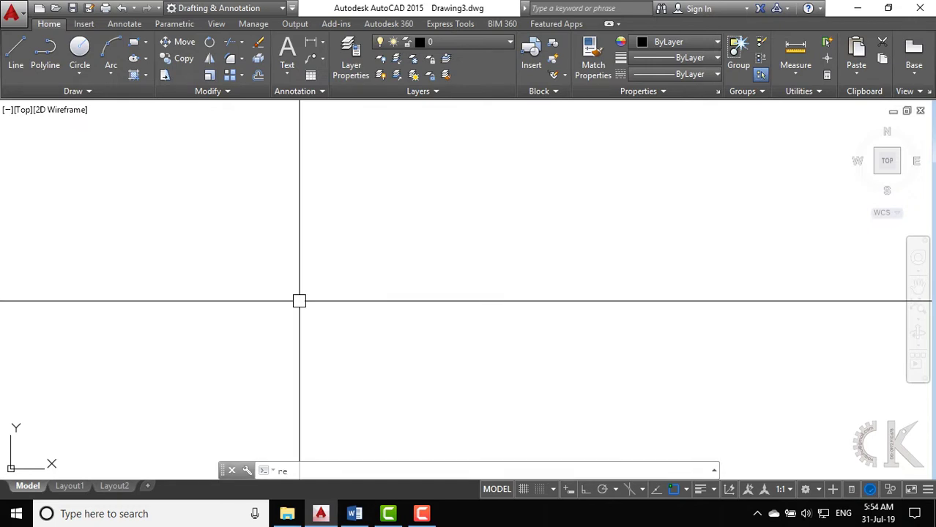
{"action": "type", "text": "c"}
{"action": "key", "text": "Return"}
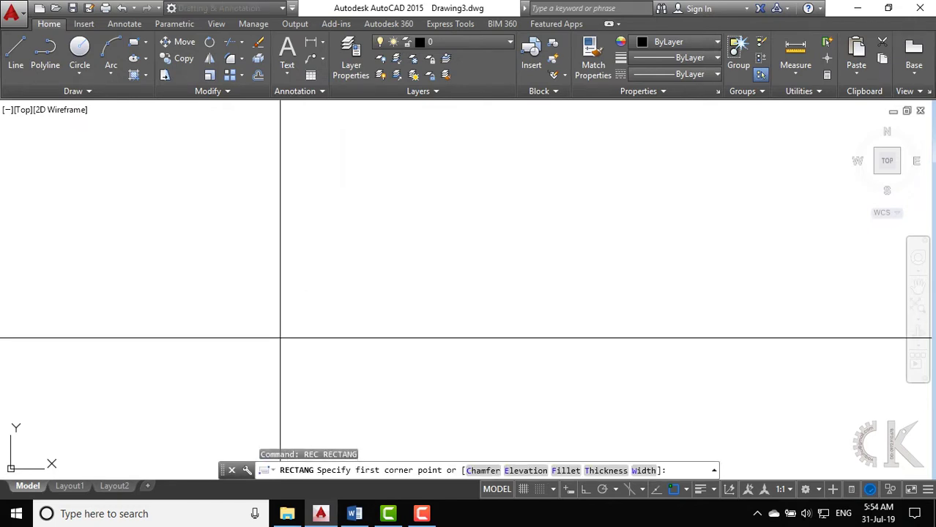
{"action": "left_click", "coordinate": [281, 363]}
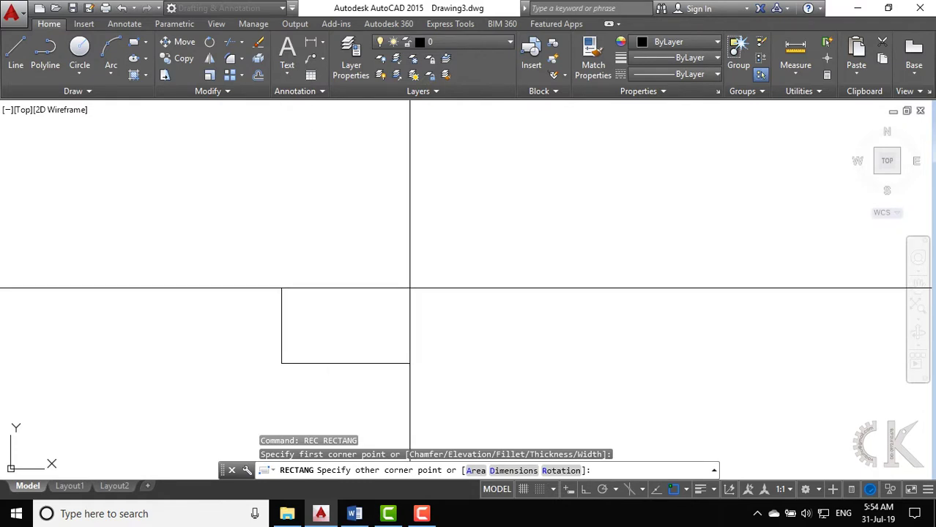
{"action": "type", "text": "@397"}
{"action": "type", "text": ",210"}
{"action": "key", "text": "Left"}
{"action": "key", "text": "Left"}
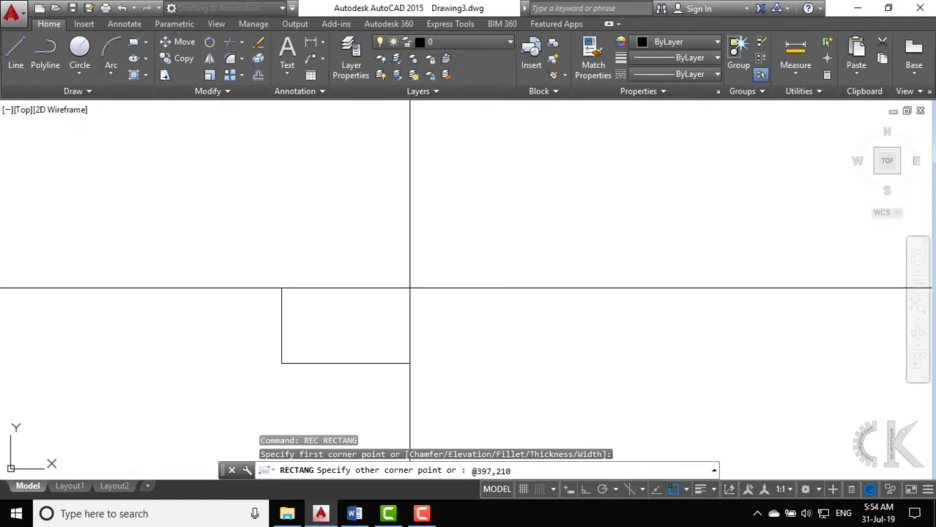
{"action": "key", "text": "Left"}
{"action": "key", "text": "Left"}
{"action": "key", "text": "Left"}
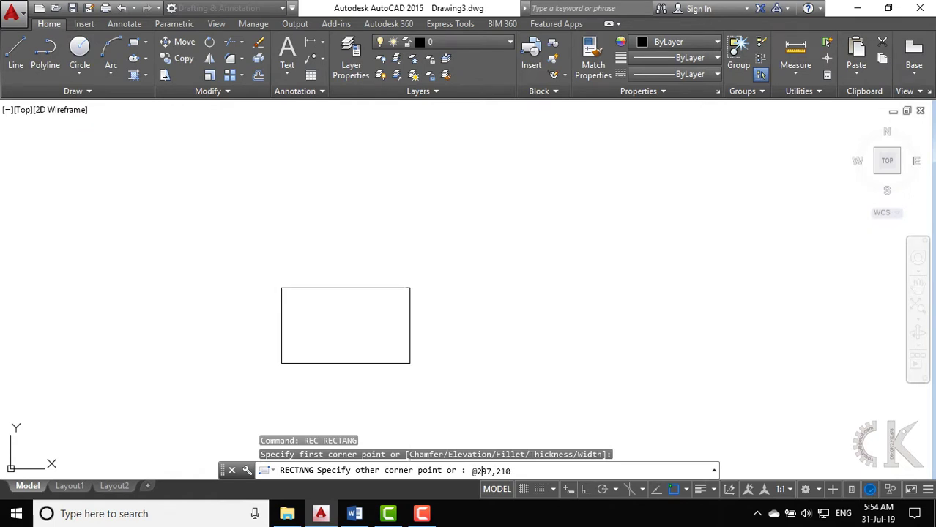
{"action": "key", "text": "Return"}
{"action": "scroll", "coordinate": [270, 346], "scroll_direction": "up", "scroll_amount": 6}
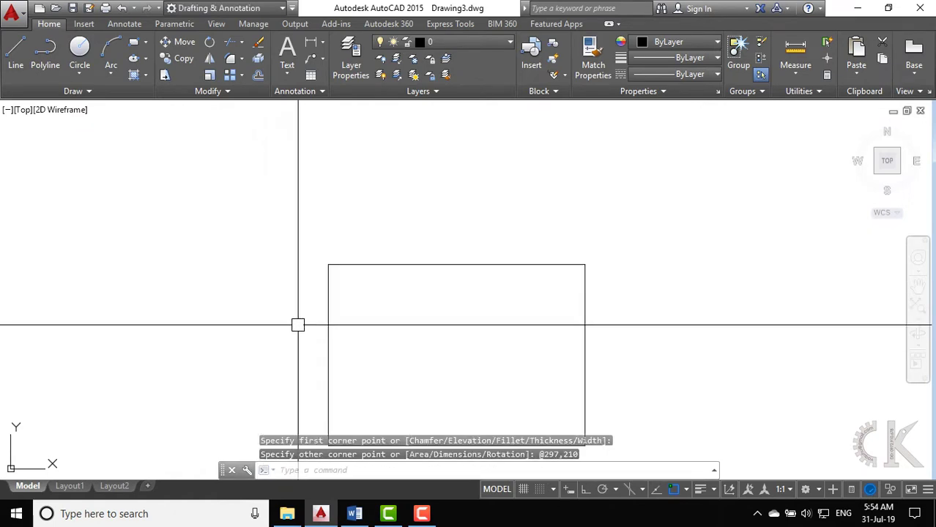
{"action": "middle_click_drag", "start_coordinate": [390, 350], "coordinate": [368, 272]}
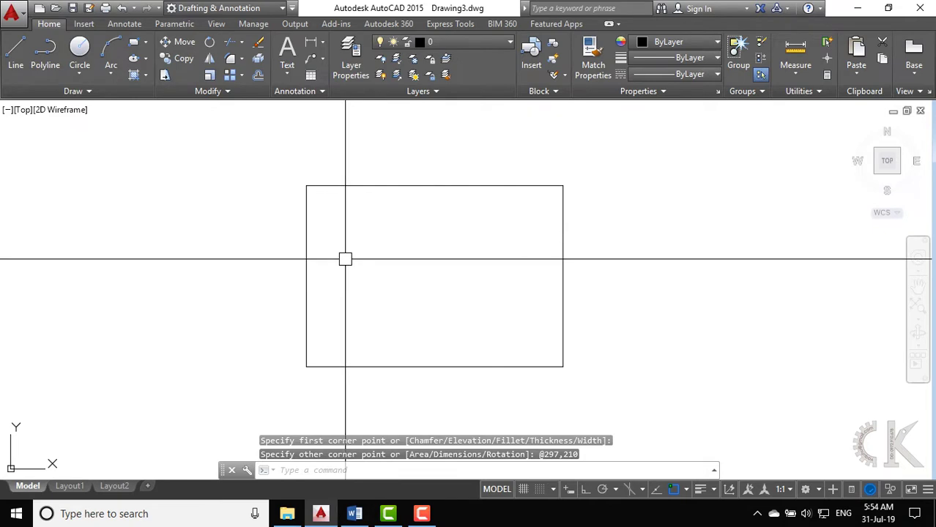
Offset the sheet border 10 units inward to form the inner frame
{"action": "type", "text": "o"}
{"action": "key", "text": "Return"}
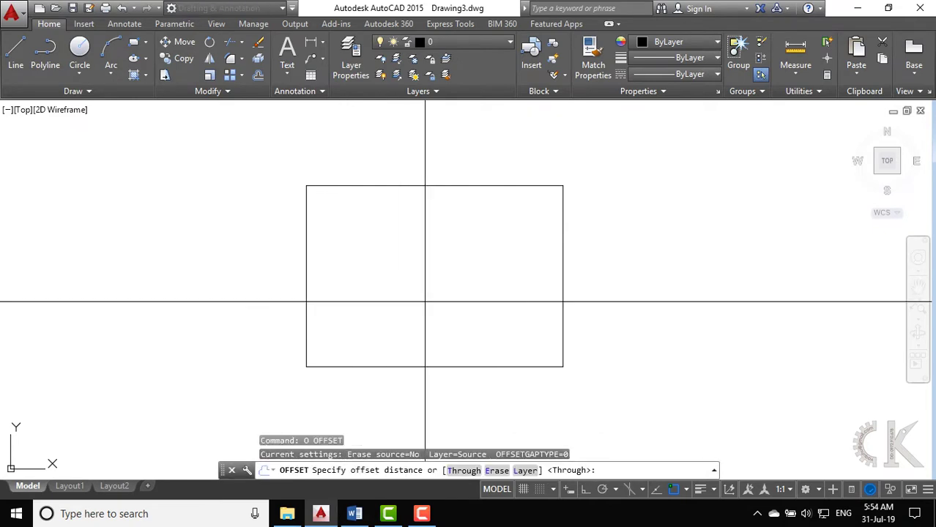
{"action": "key", "text": "Return"}
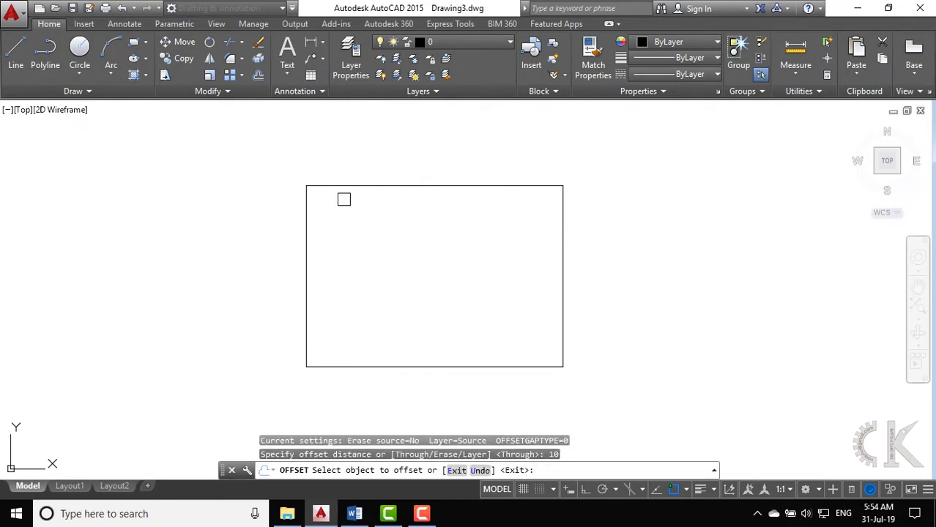
{"action": "left_click", "coordinate": [346, 188]}
{"action": "left_click", "coordinate": [365, 230]}
{"action": "key", "text": "Return"}
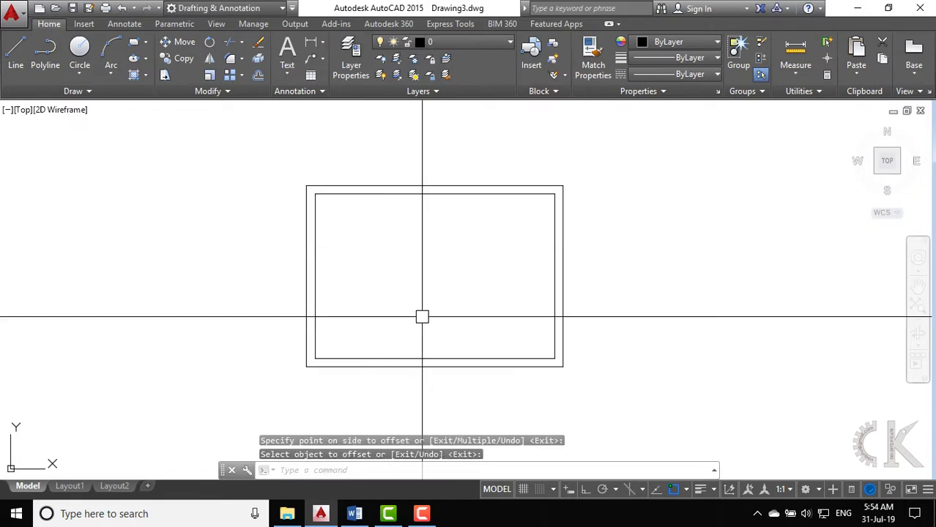
{"action": "scroll", "coordinate": [422, 316], "scroll_direction": "up", "scroll_amount": 3}
Draw a 140 by 32 rectangle for the title block, with ortho mode on
{"action": "type", "text": "rec"}
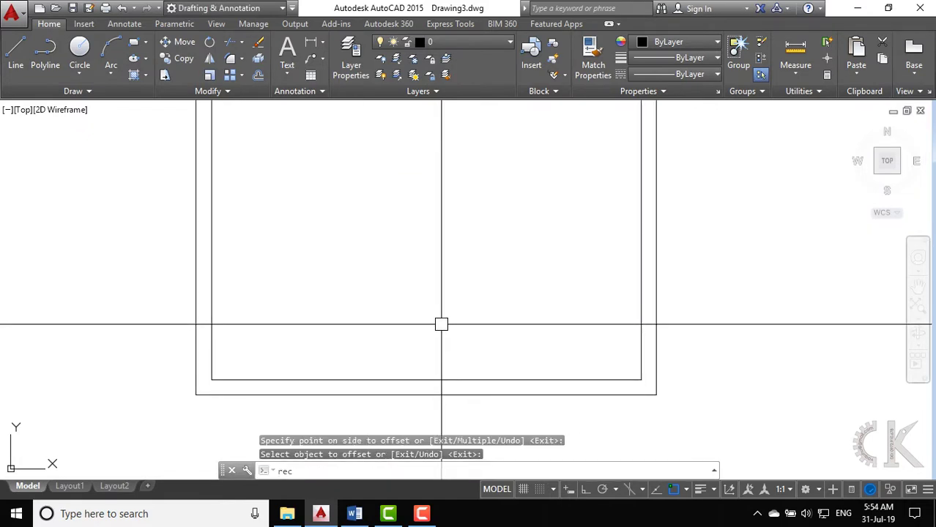
{"action": "key", "text": "Return"}
{"action": "left_click", "coordinate": [440, 345]}
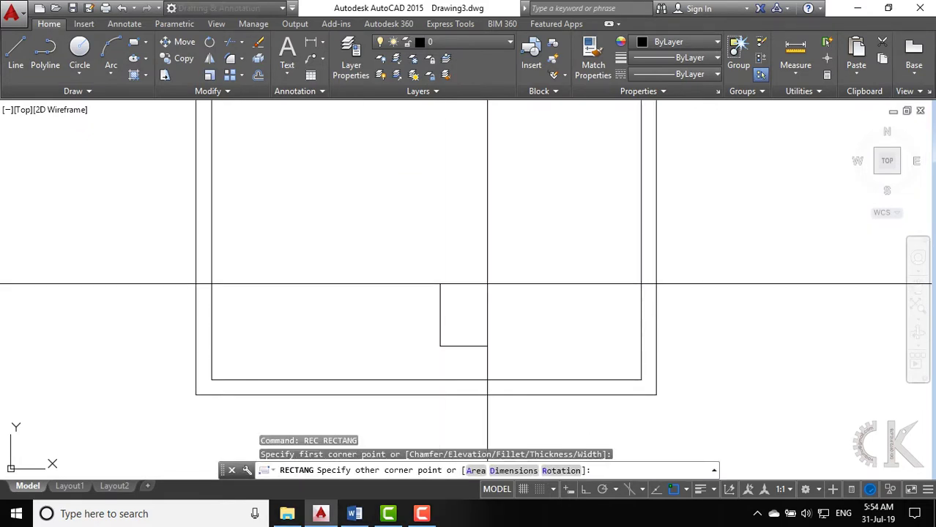
{"action": "key", "text": "F8"}
{"action": "type", "text": "@140,32"}
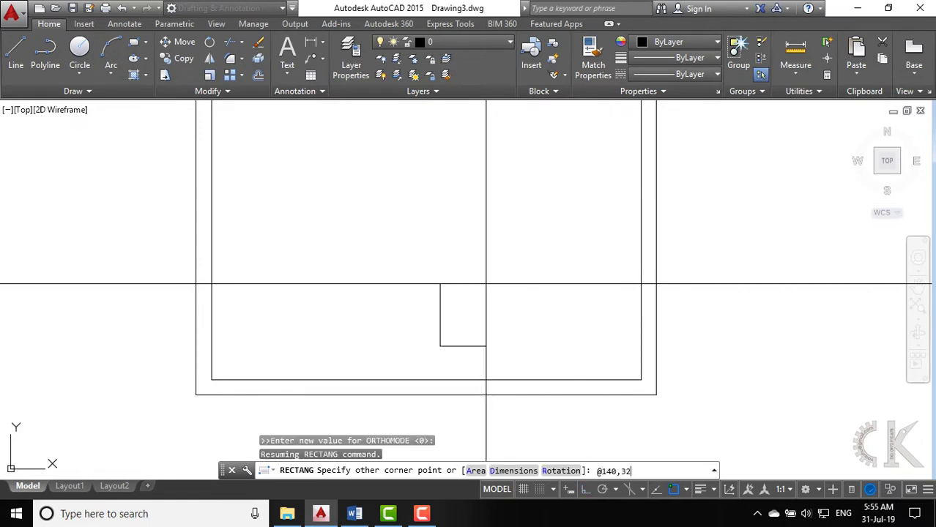
{"action": "key", "text": "Return"}
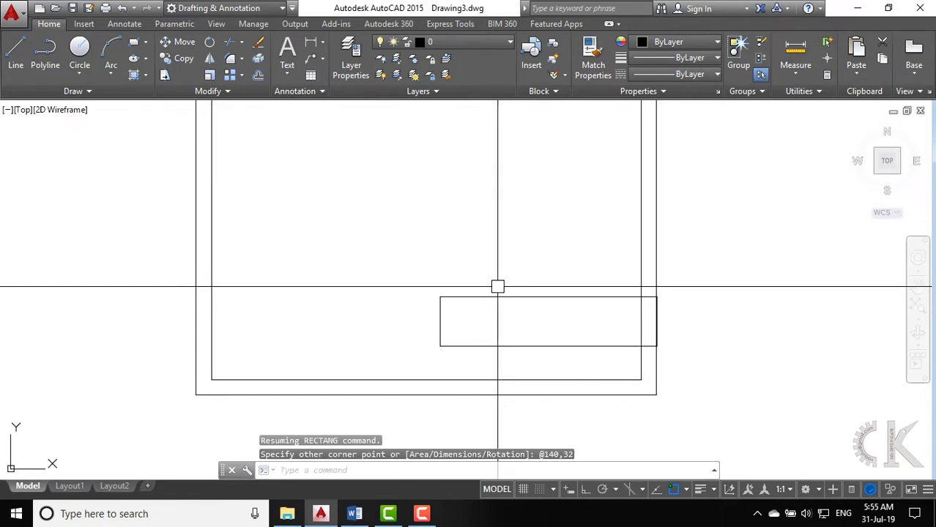
Move the title block onto the inner frame's bottom-right corner
{"action": "left_click", "coordinate": [576, 298]}
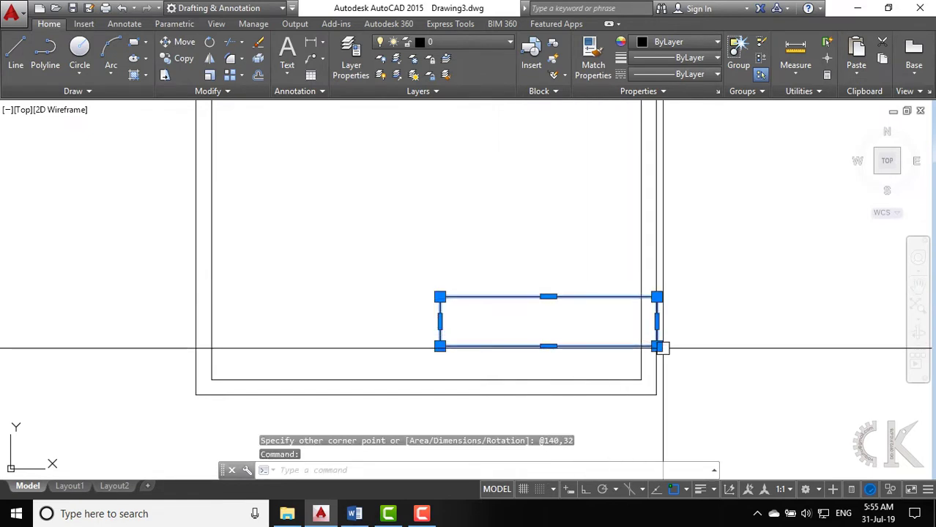
{"action": "left_click", "coordinate": [656, 346]}
{"action": "key", "text": "space"}
{"action": "left_click", "coordinate": [641, 379]}
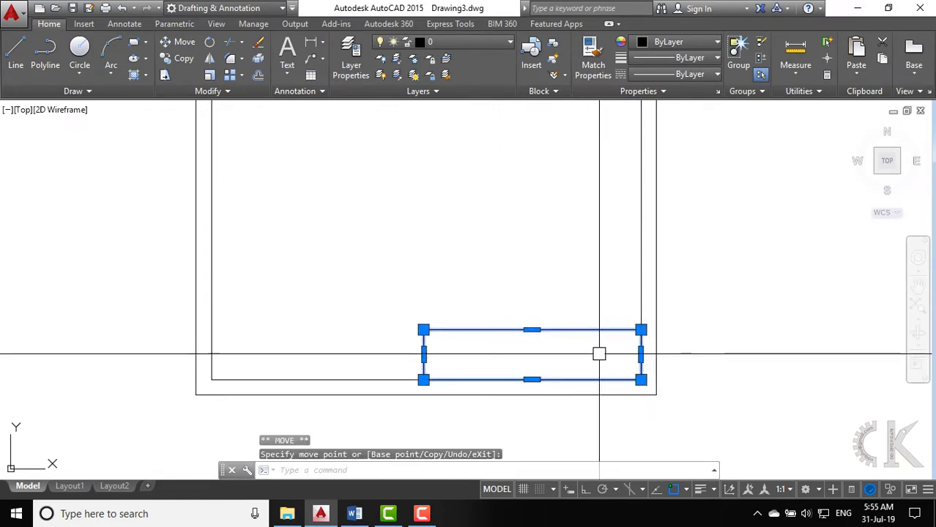
{"action": "key", "text": "Escape"}
Draw a horizontal midline and a vertical divider down from the top midpoint
{"action": "type", "text": "l"}
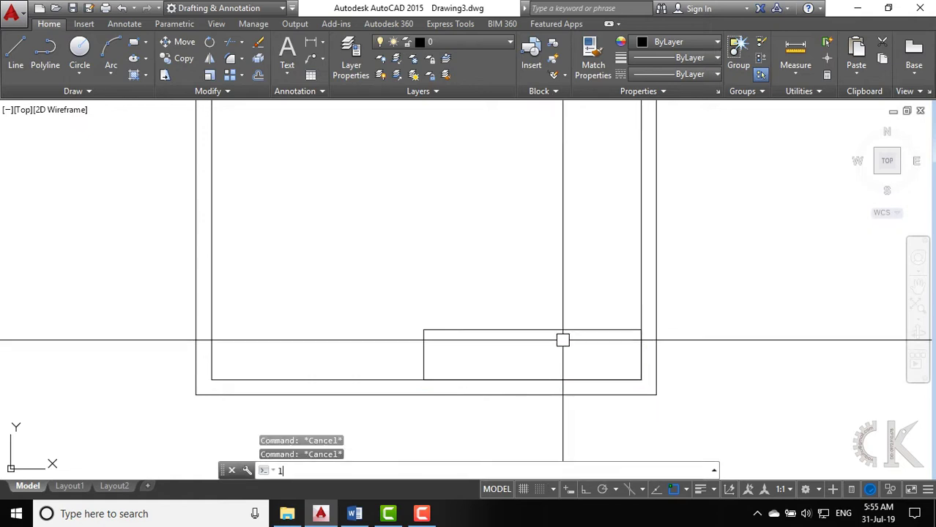
{"action": "key", "text": "Return"}
{"action": "left_click", "coordinate": [423, 356]}
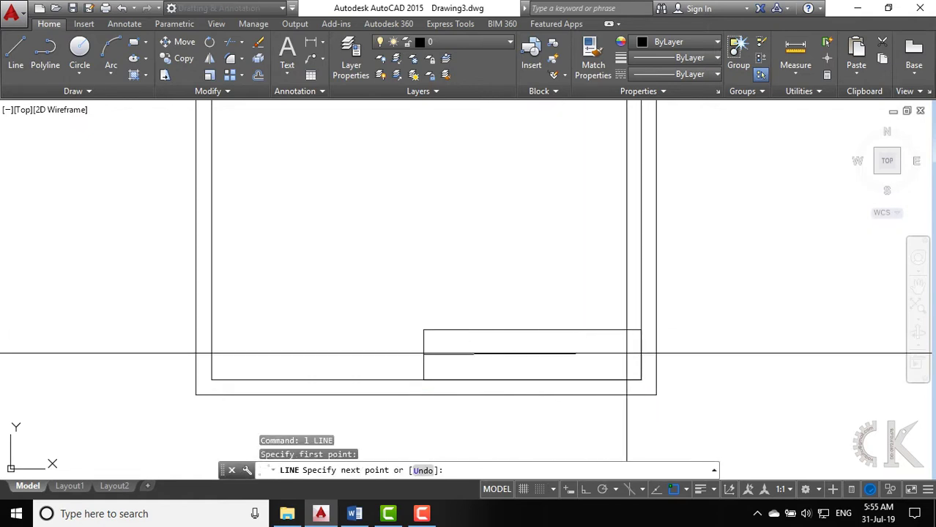
{"action": "left_click", "coordinate": [640, 355]}
{"action": "key", "text": "Return"}
{"action": "key", "text": "Return"}
{"action": "left_click", "coordinate": [531, 330]}
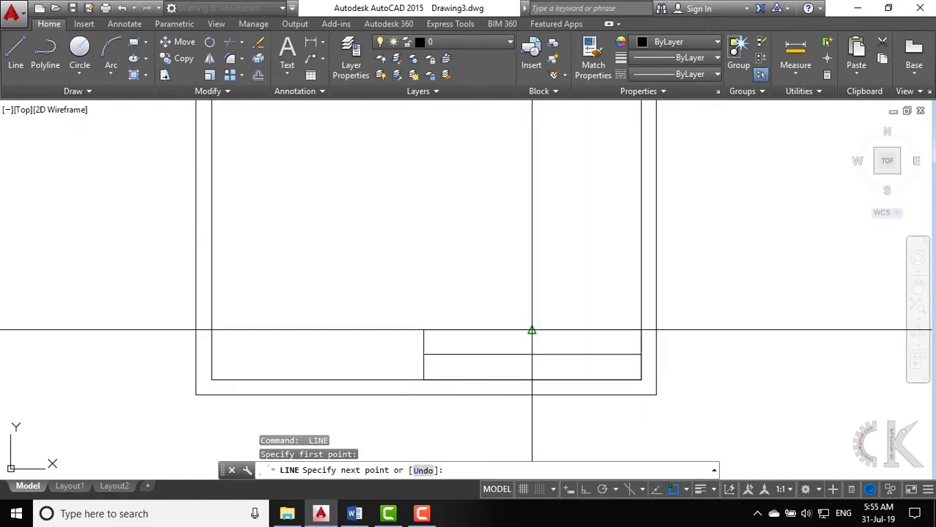
{"action": "left_click", "coordinate": [553, 379]}
{"action": "key", "text": "Return"}
Offset the vertical divider 15 units to the left
{"action": "scroll", "coordinate": [547, 377], "scroll_direction": "up", "scroll_amount": 5}
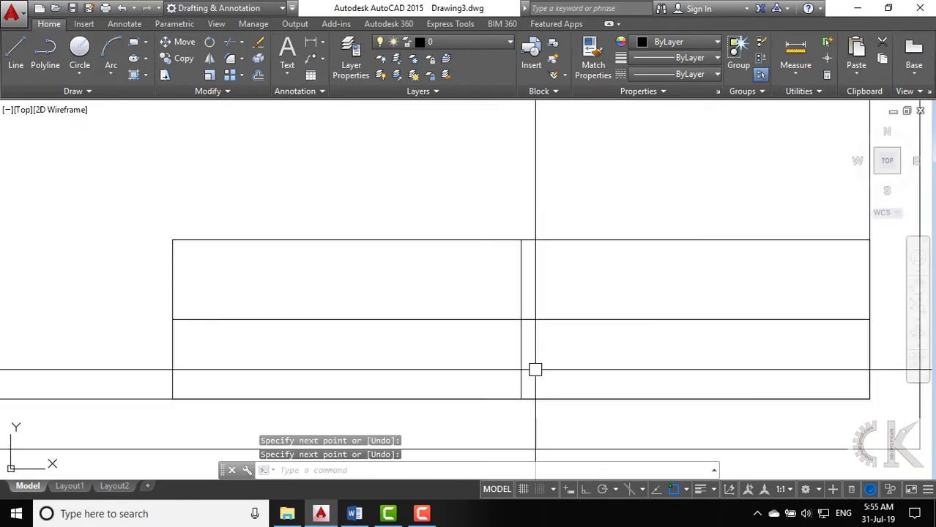
{"action": "type", "text": "o"}
{"action": "key", "text": "Return"}
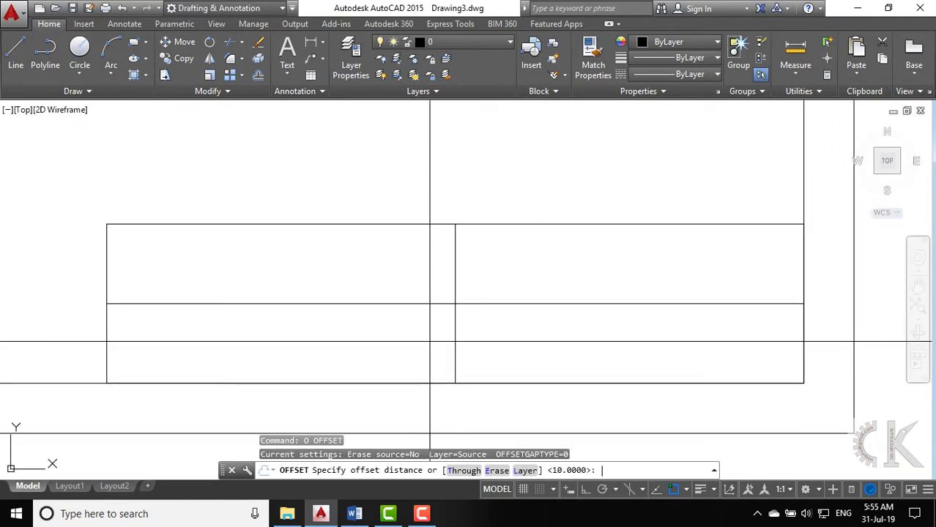
{"action": "type", "text": "15"}
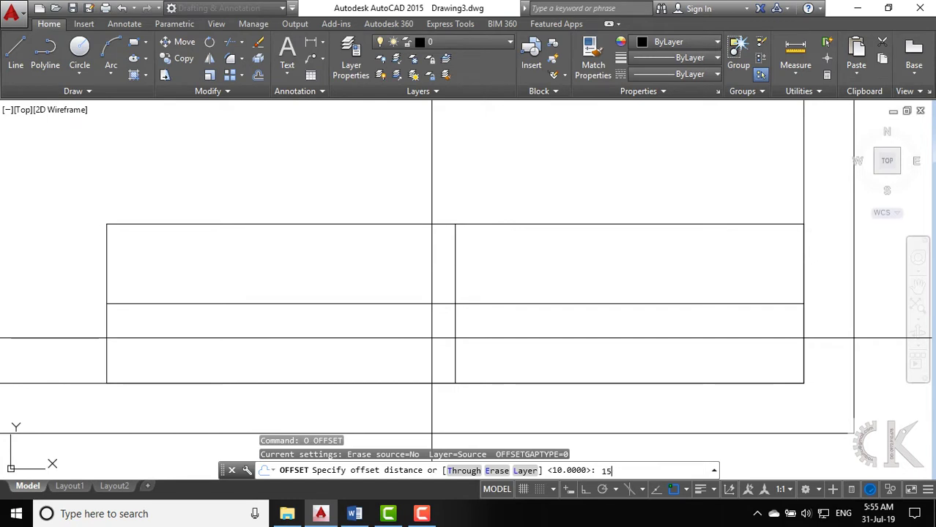
{"action": "key", "text": "Return"}
{"action": "left_click", "coordinate": [453, 281]}
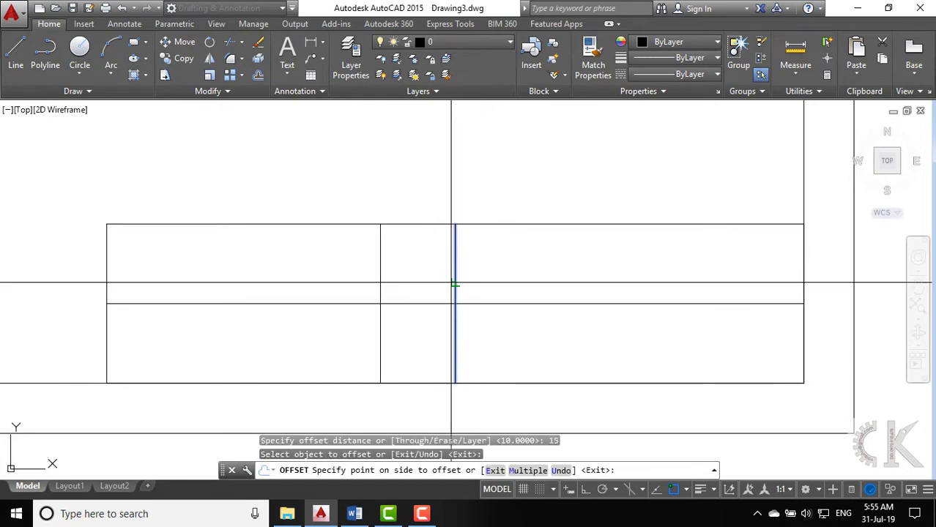
{"action": "left_click", "coordinate": [420, 280]}
{"action": "key", "text": "Return"}
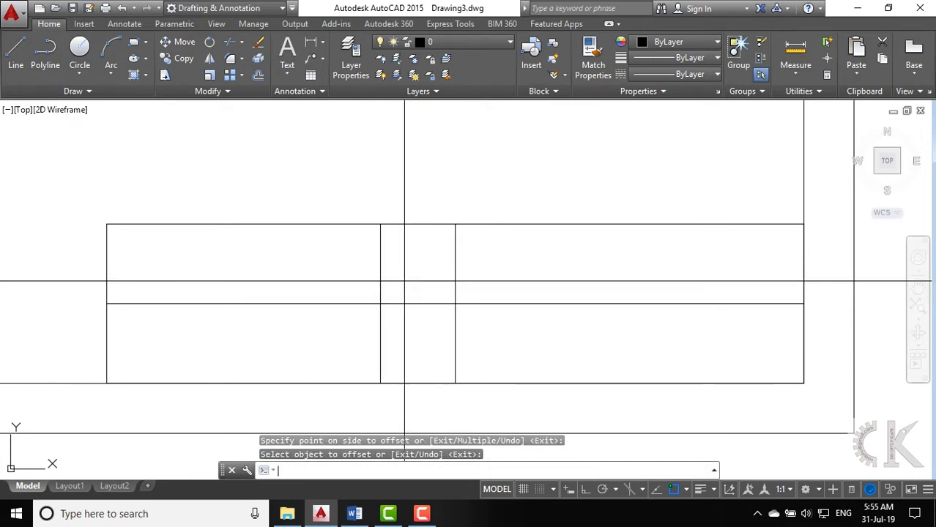
Offset the centre vertical line 35 units to the left
{"action": "key", "text": "Return"}
{"action": "type", "text": "35"}
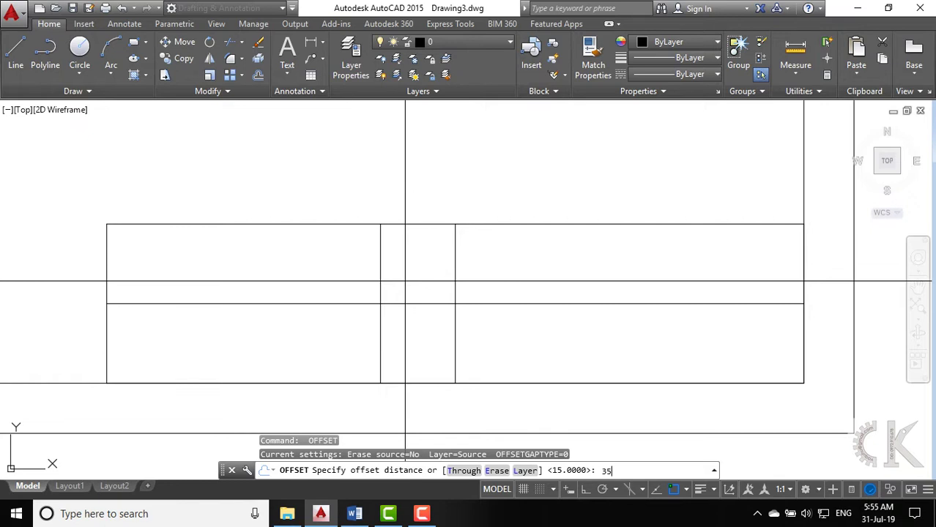
{"action": "key", "text": "Return"}
{"action": "left_click", "coordinate": [387, 268]}
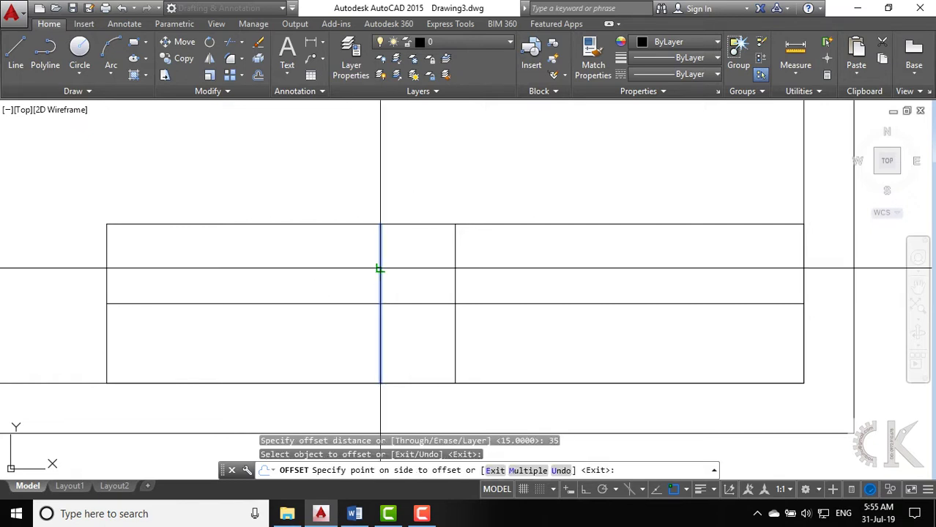
{"action": "key", "text": "Return"}
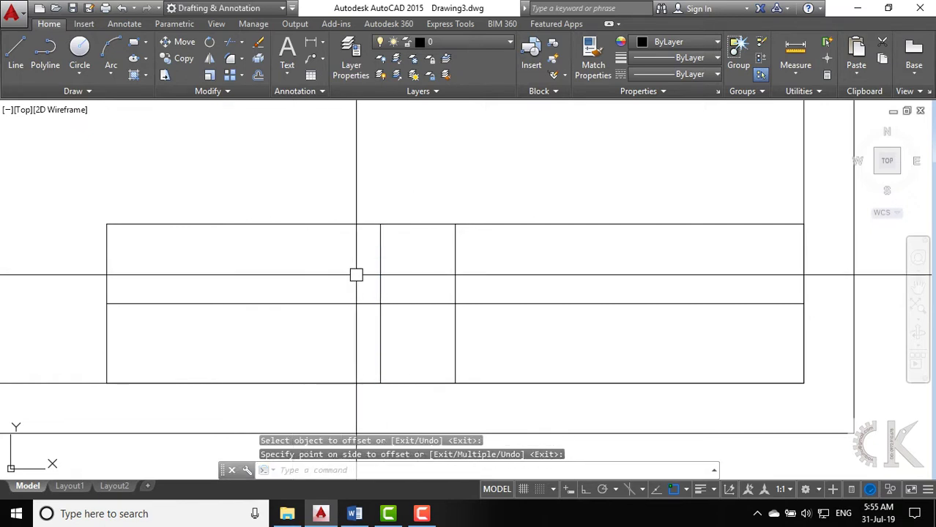
{"action": "key", "text": "Return"}
{"action": "key", "text": "Return"}
{"action": "left_click", "coordinate": [377, 274]}
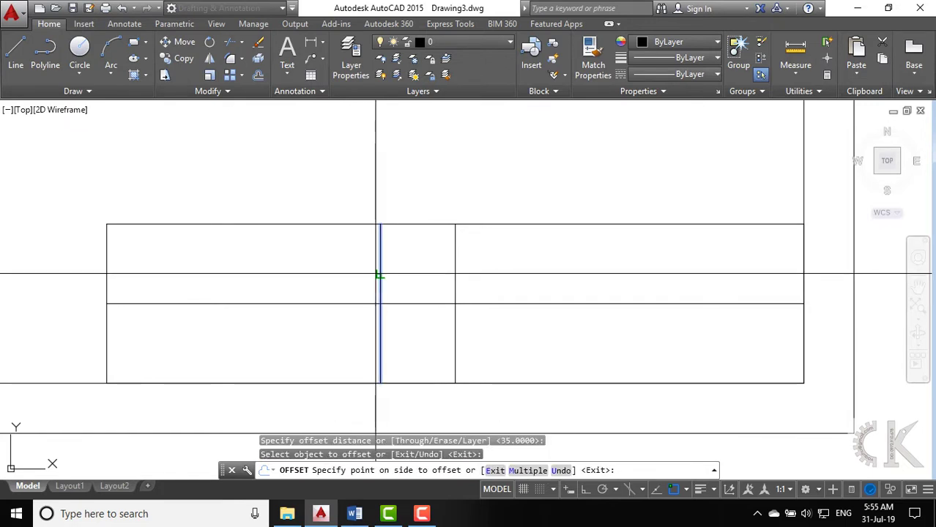
{"action": "left_click", "coordinate": [236, 273]}
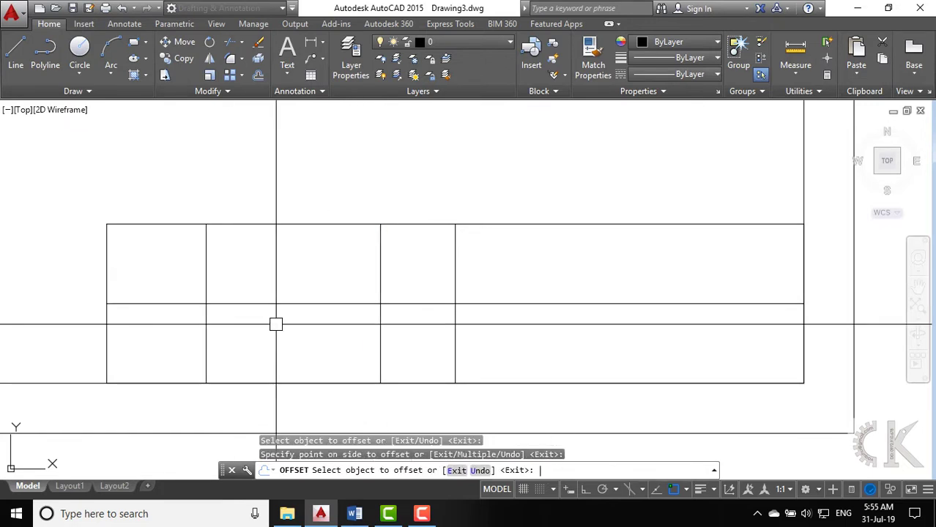
{"action": "key", "text": "Return"}
{"action": "key", "text": "Return"}
Offset the middle horizontal line 8 units above and 8 units below
{"action": "type", "text": "8"}
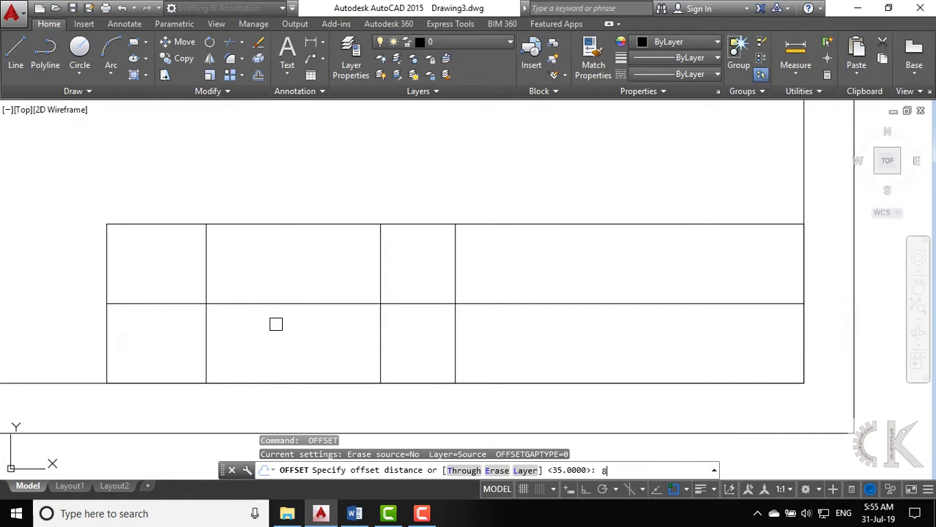
{"action": "key", "text": "Return"}
{"action": "left_click", "coordinate": [232, 303]}
{"action": "left_click", "coordinate": [240, 270]}
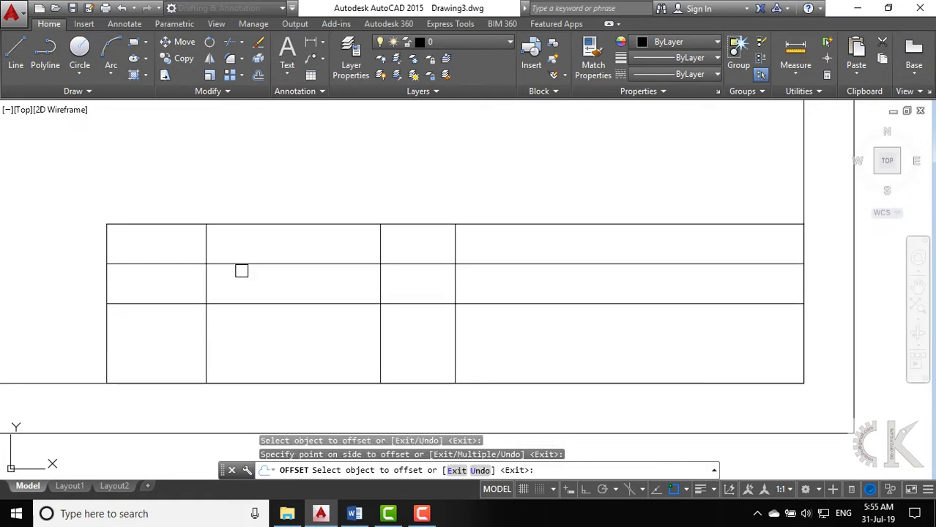
{"action": "left_click", "coordinate": [252, 301]}
{"action": "left_click", "coordinate": [259, 334]}
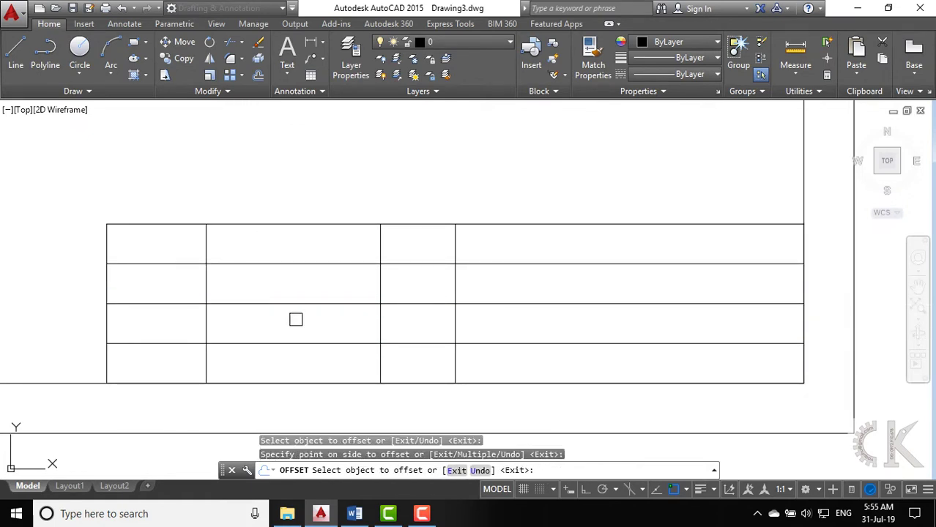
{"action": "key", "text": "Return"}
Offset a vertical line 45 units to the right
{"action": "key", "text": "Return"}
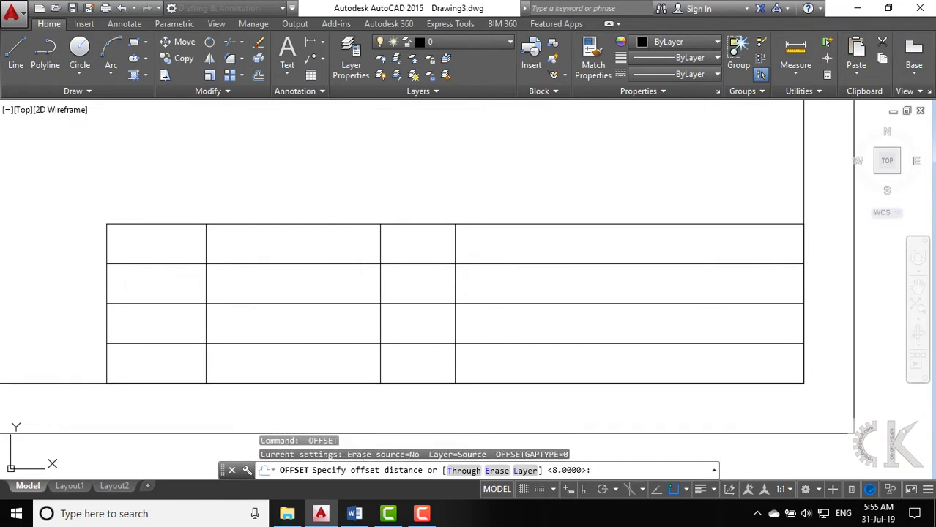
{"action": "type", "text": "45"}
{"action": "key", "text": "Return"}
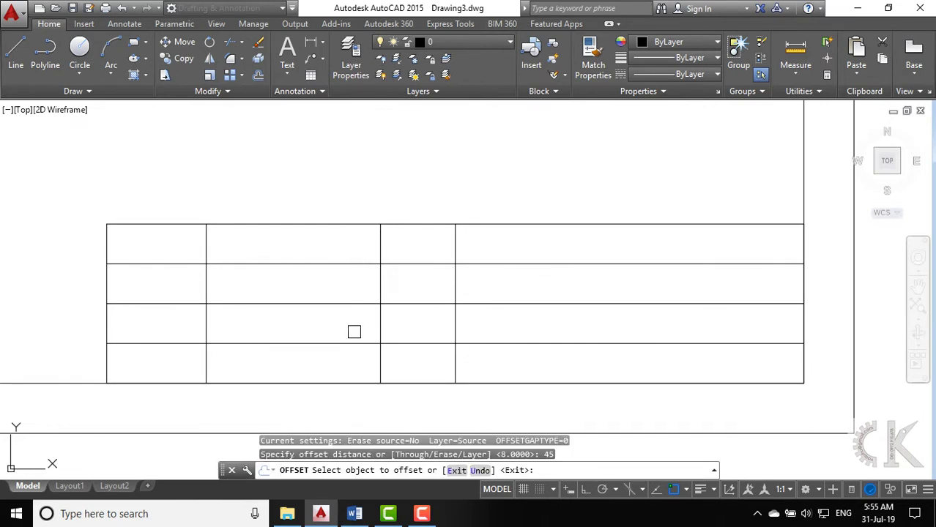
{"action": "left_click", "coordinate": [459, 317]}
{"action": "left_click", "coordinate": [543, 318]}
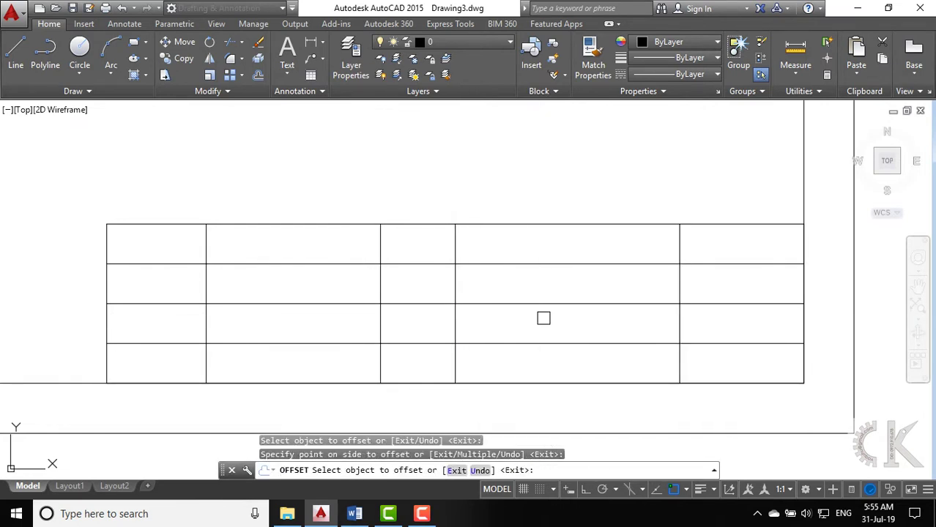
{"action": "key", "text": "Return"}
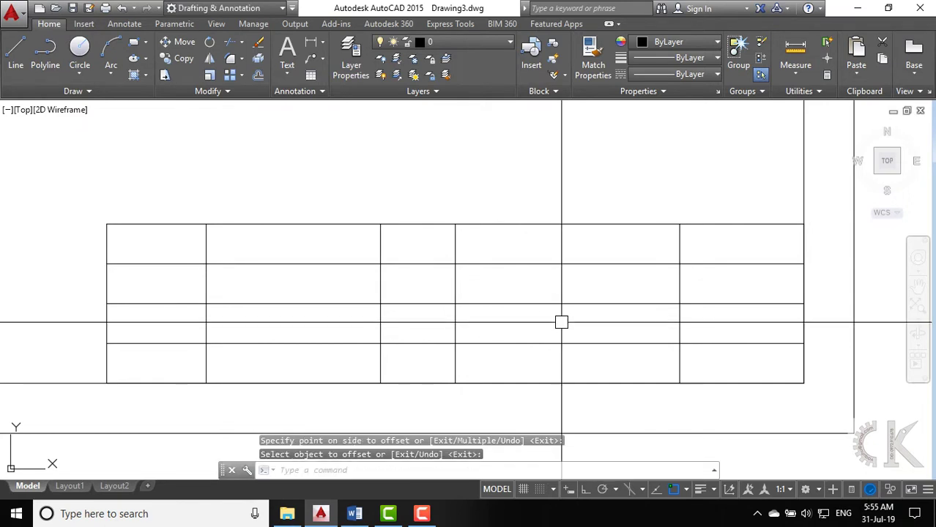
Start TRIM, pick the middle horizontal as cutting edge, then cancel
{"action": "type", "text": "tr"}
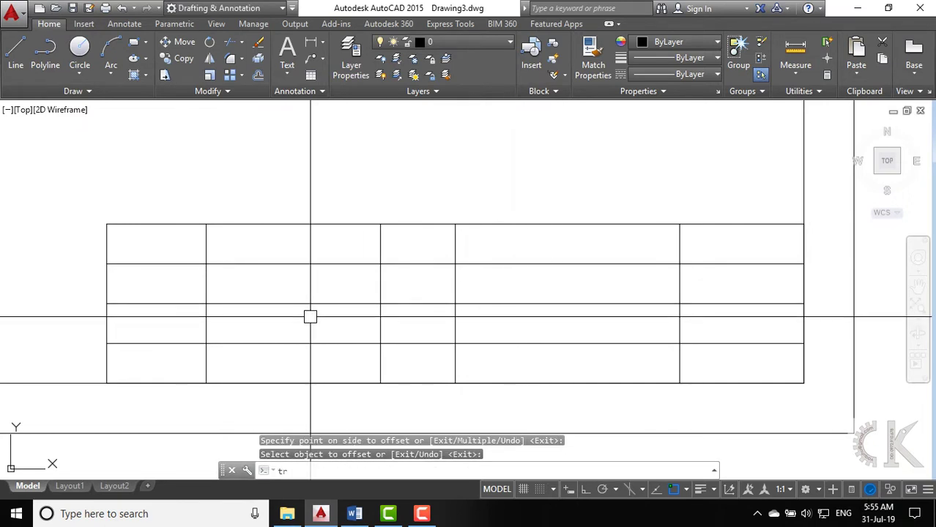
{"action": "key", "text": "Return"}
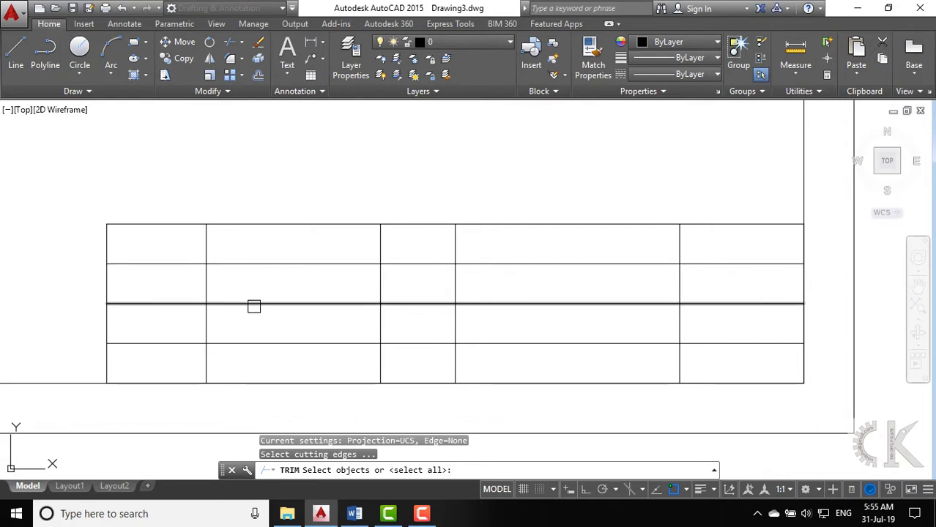
{"action": "left_click", "coordinate": [253, 305]}
{"action": "key", "text": "Escape"}
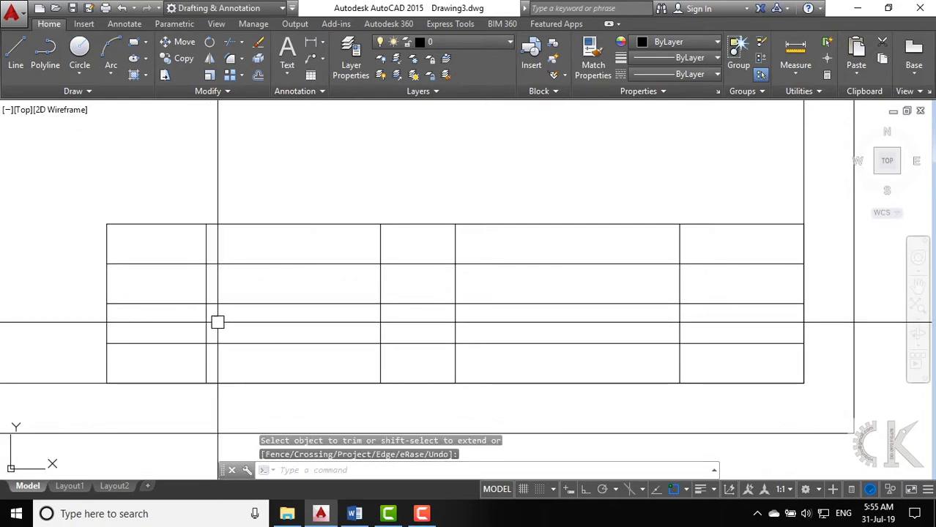
Trim the vertical lines' excess ends at the middle horizontal line
{"action": "key", "text": "Return"}
{"action": "left_click", "coordinate": [241, 303]}
{"action": "key", "text": "Return"}
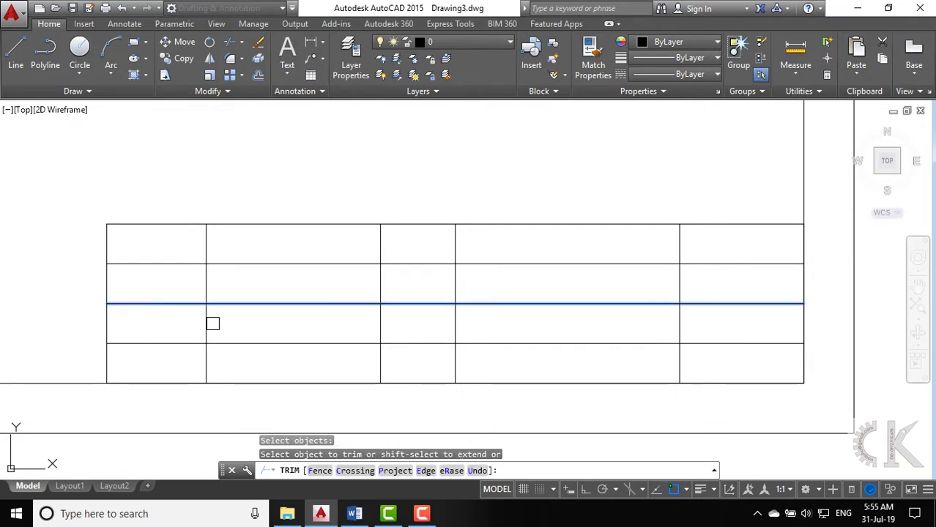
{"action": "left_click", "coordinate": [210, 324]}
{"action": "left_click", "coordinate": [380, 322]}
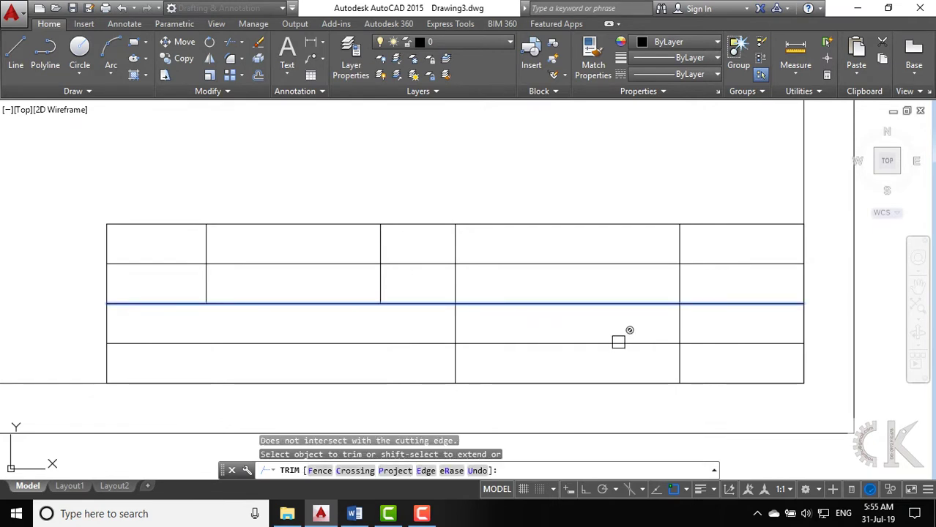
{"action": "left_click", "coordinate": [685, 284]}
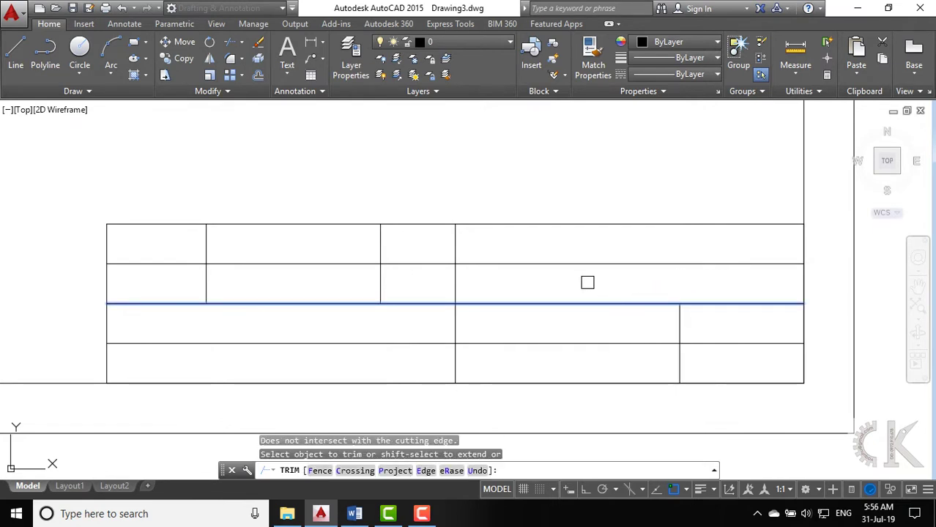
Trim the surplus pieces of the upper and lower offset lines
{"action": "key", "text": "Return"}
{"action": "key", "text": "Return"}
{"action": "key", "text": "Return"}
{"action": "left_click", "coordinate": [551, 264]}
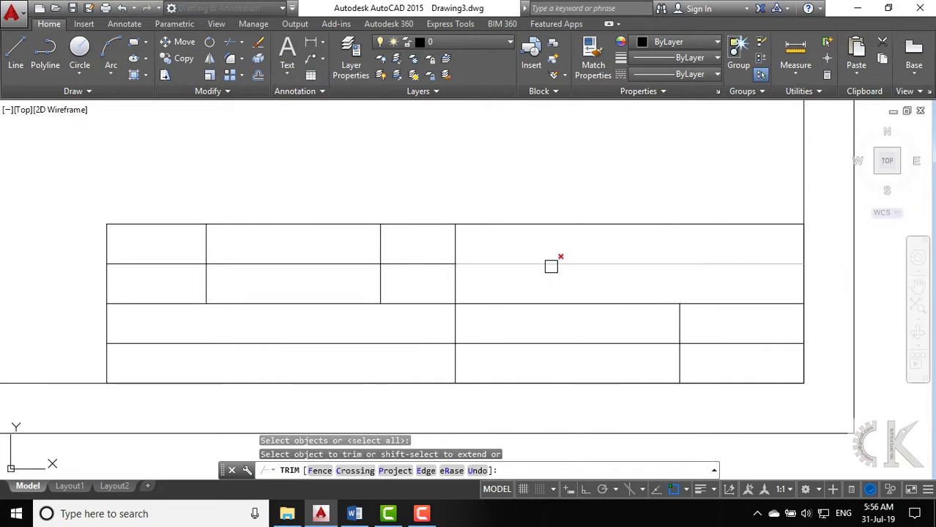
{"action": "left_click", "coordinate": [441, 342]}
{"action": "left_click", "coordinate": [482, 346]}
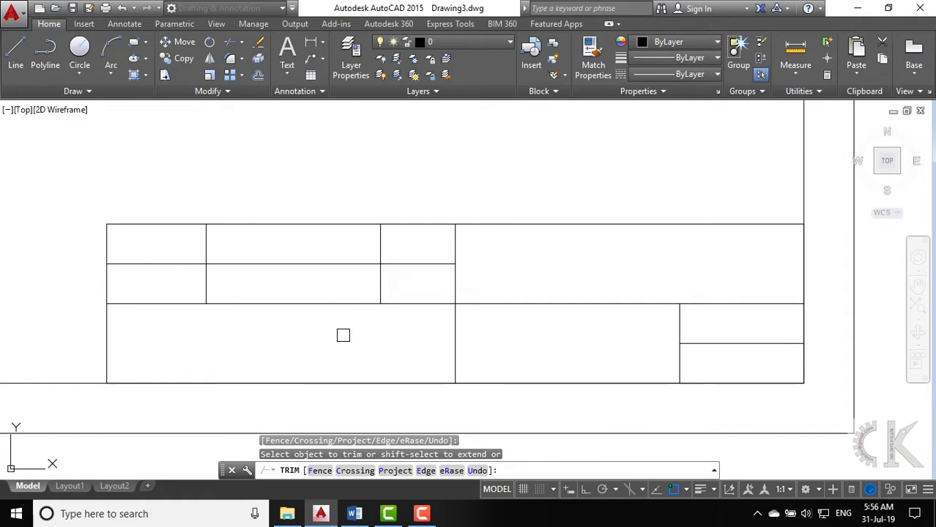
{"action": "key", "text": "Escape"}
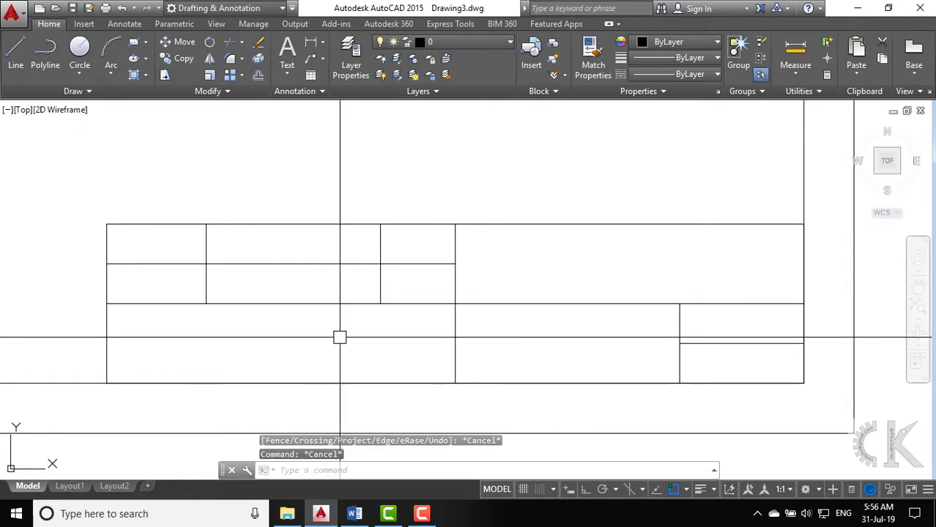
Create a new text style named Tahoma that uses the Tahoma font
{"action": "type", "text": "st"}
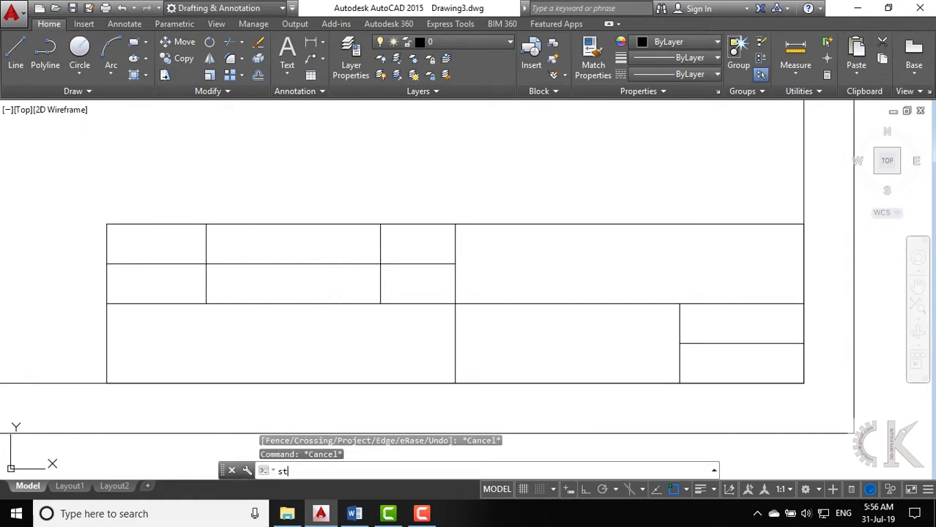
{"action": "key", "text": "Return"}
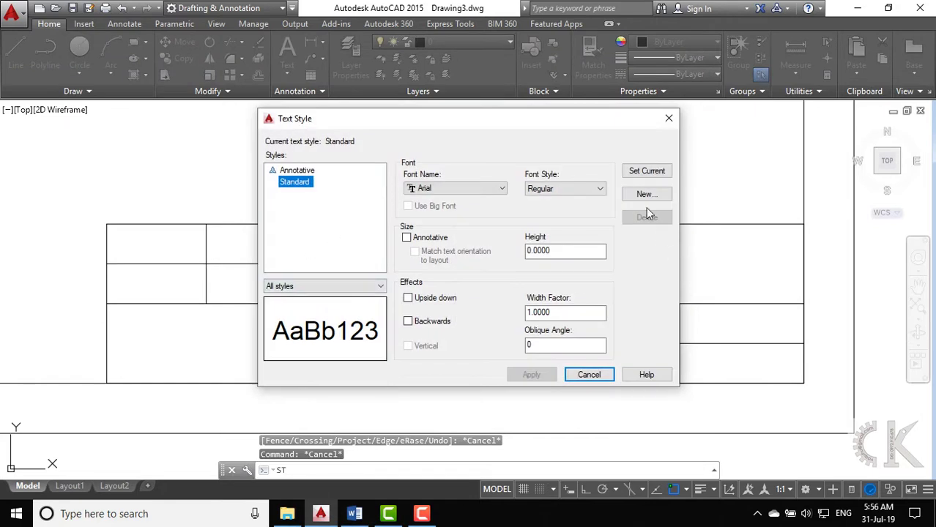
{"action": "left_click", "coordinate": [644, 194]}
{"action": "type", "text": "t"}
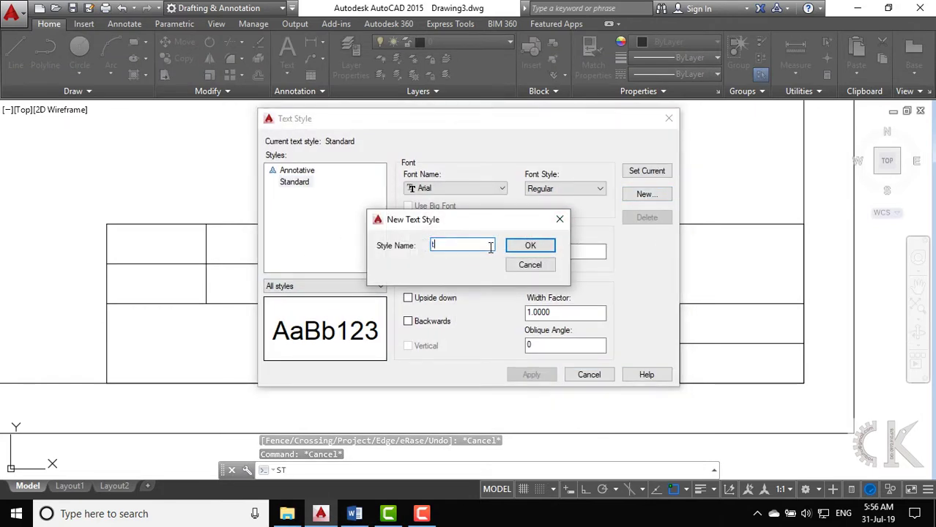
{"action": "type", "text": "a"}
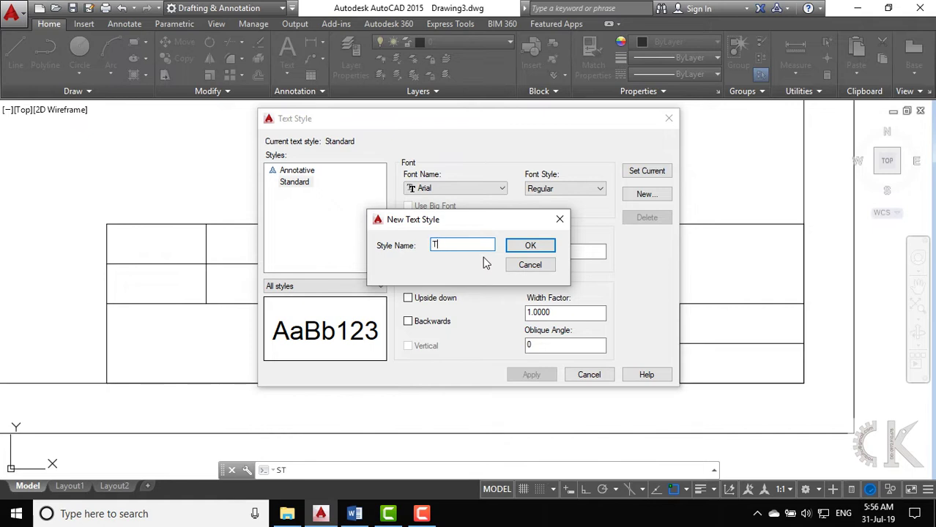
{"action": "type", "text": "oma"}
{"action": "left_click", "coordinate": [529, 247]}
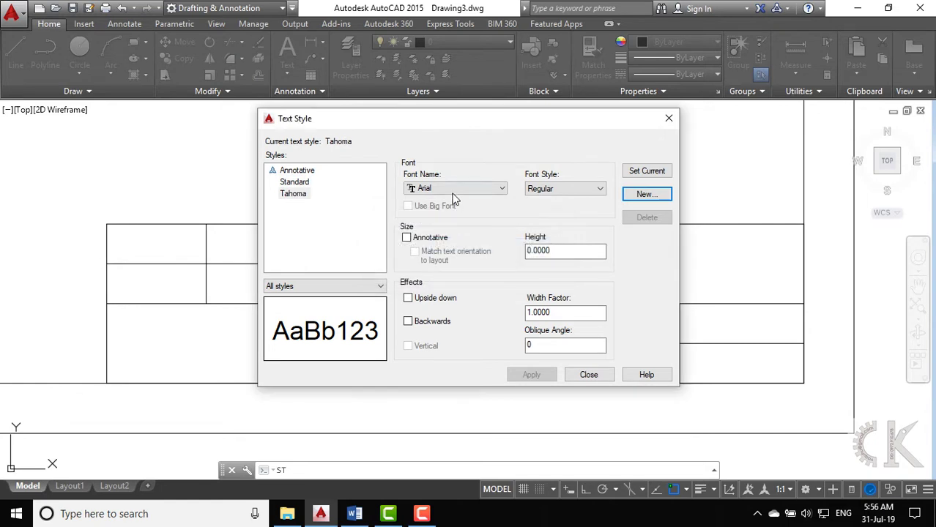
{"action": "left_click", "coordinate": [452, 194]}
{"action": "key", "text": "t"}
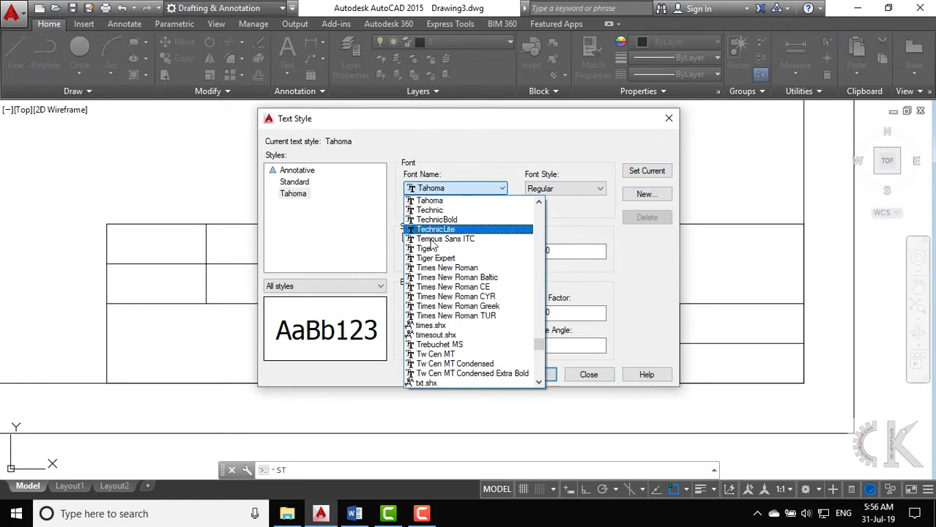
{"action": "left_click", "coordinate": [430, 201]}
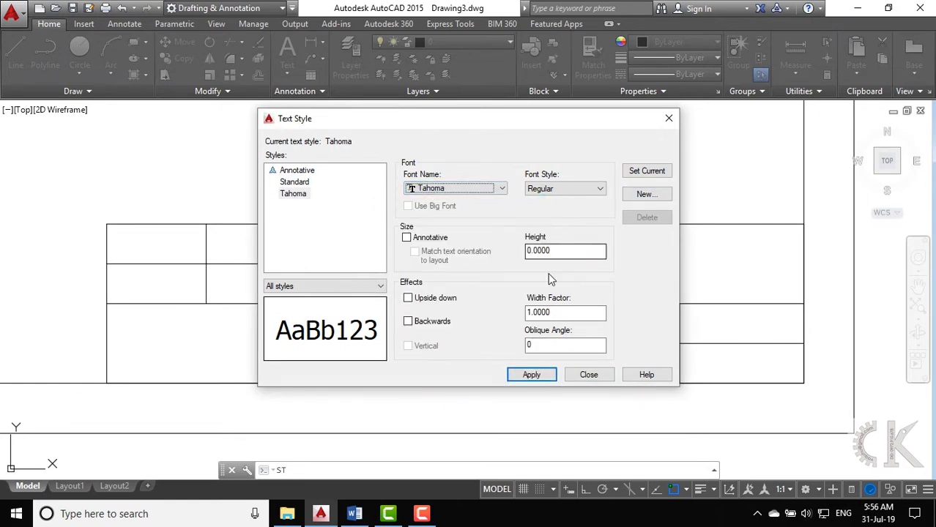
Set the Tahoma style's width factor to 0.8 and make it current
{"action": "left_click", "coordinate": [546, 312]}
{"action": "double_click", "coordinate": [542, 313]}
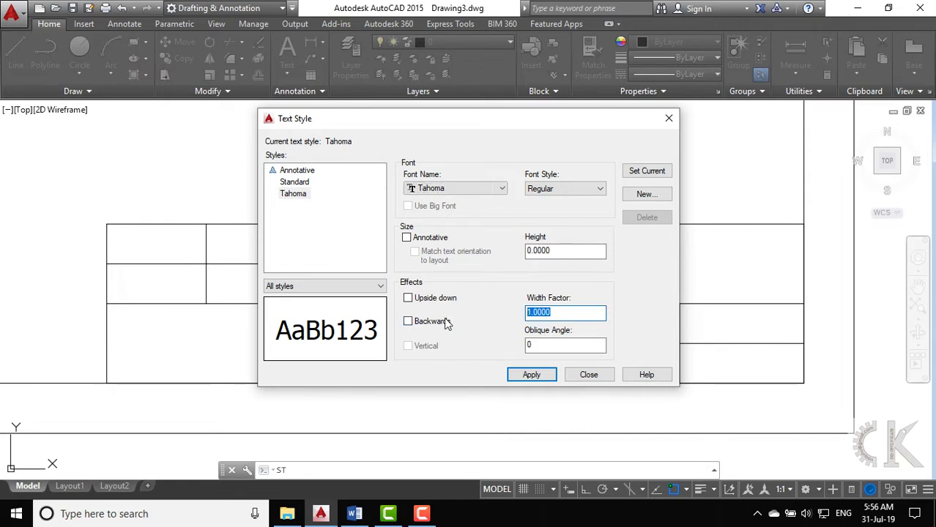
{"action": "type", "text": "0.8"}
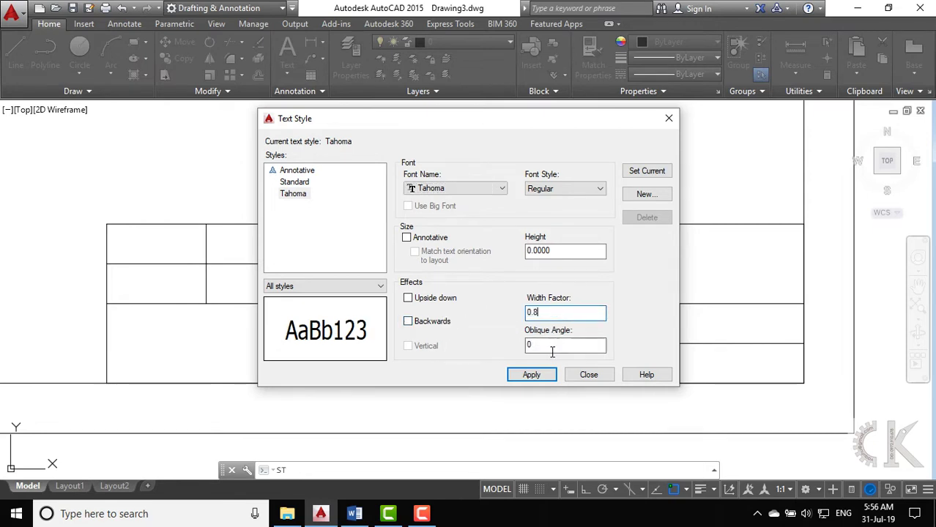
{"action": "left_click", "coordinate": [666, 170]}
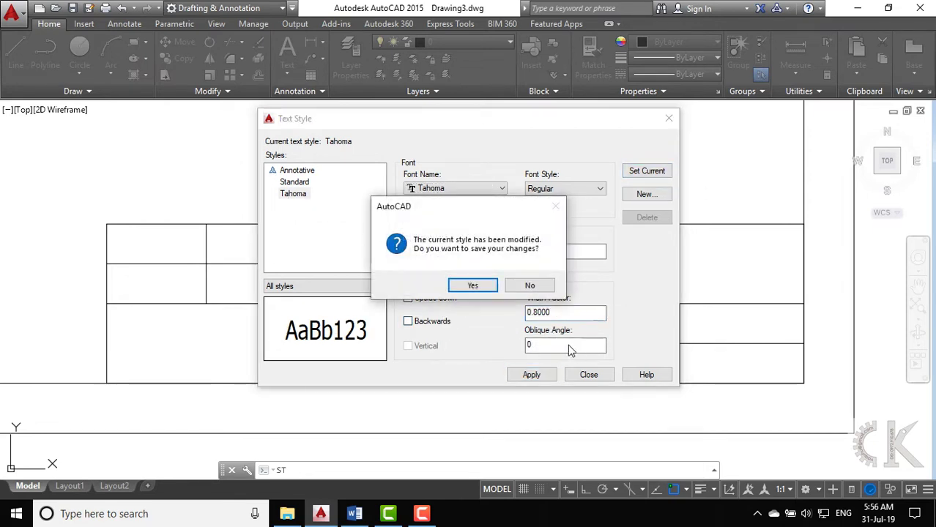
{"action": "left_click", "coordinate": [489, 287]}
{"action": "left_click", "coordinate": [575, 375]}
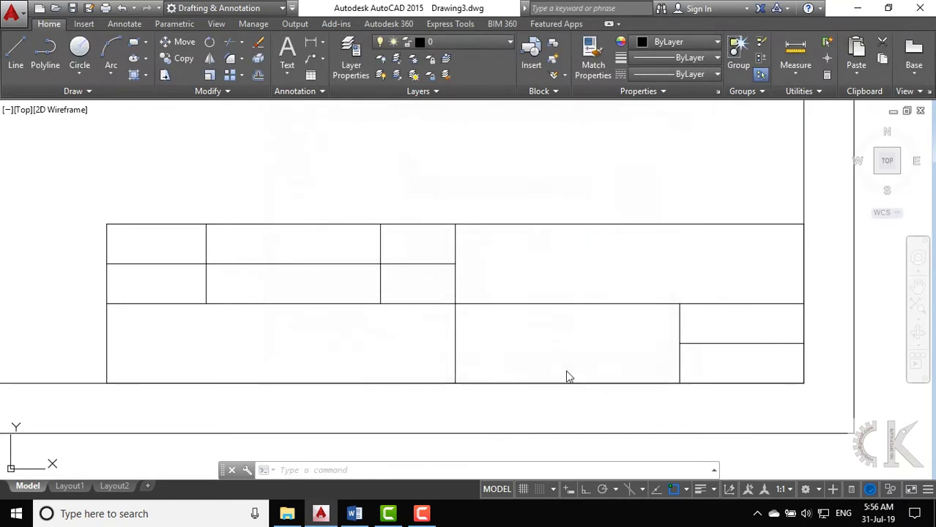
Type the label 'Người vẽ' in a text box spanning the top-left cell
{"action": "type", "text": "m"}
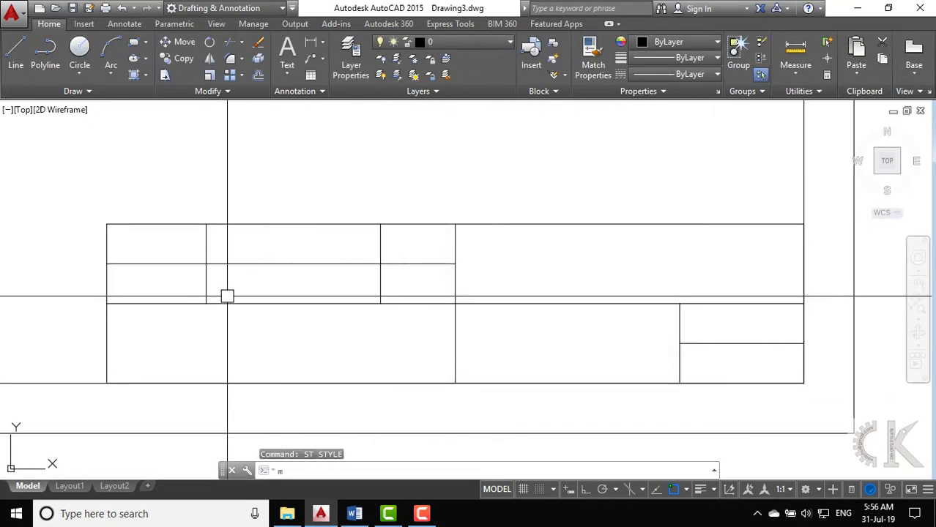
{"action": "key", "text": "Return"}
{"action": "key", "text": "Escape"}
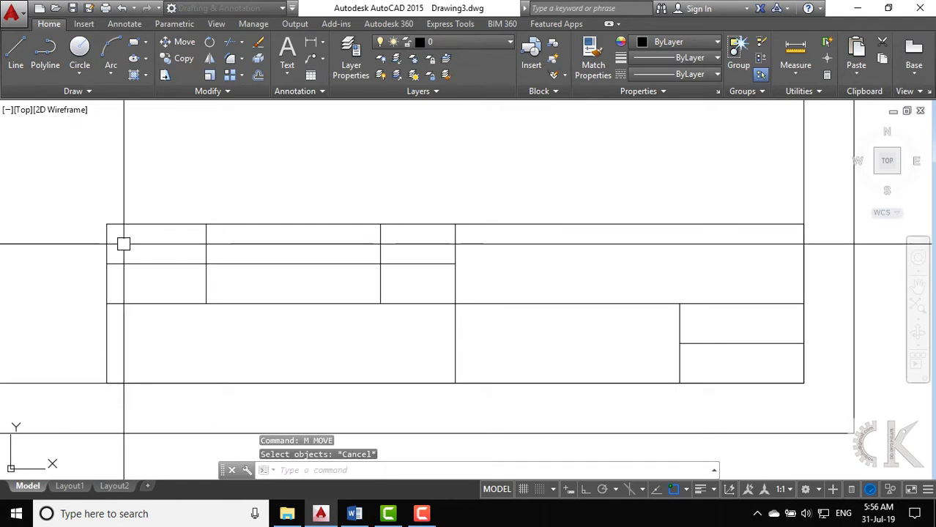
{"action": "type", "text": "MT"}
{"action": "key", "text": "Return"}
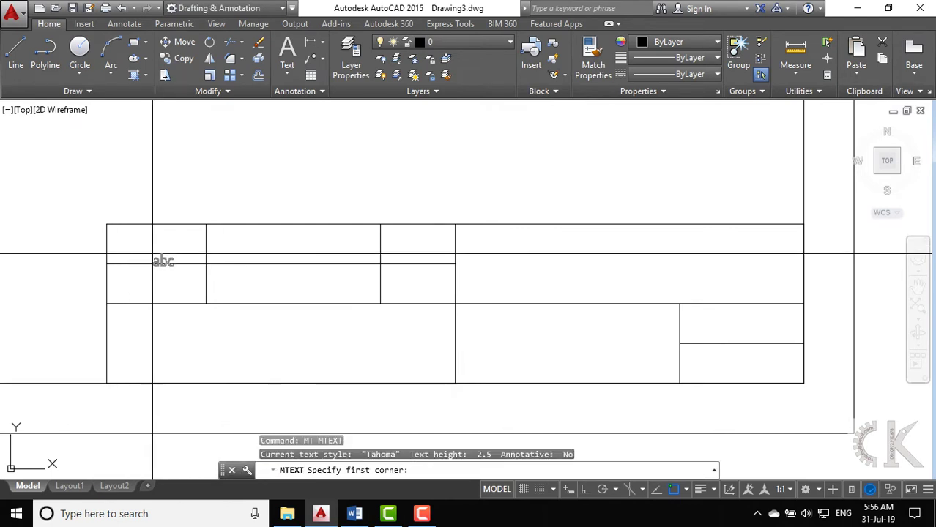
{"action": "left_click", "coordinate": [106, 225]}
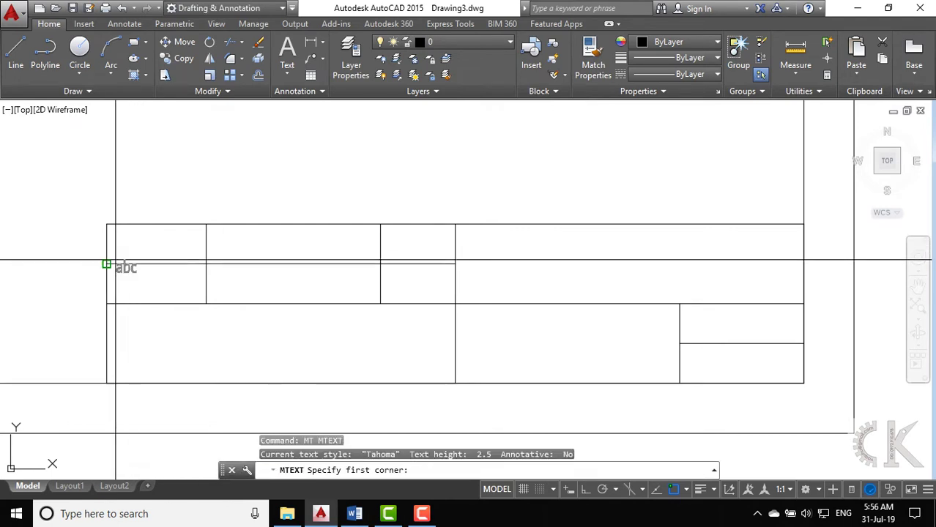
{"action": "left_click", "coordinate": [205, 263]}
{"action": "type", "text": "Nguo"}
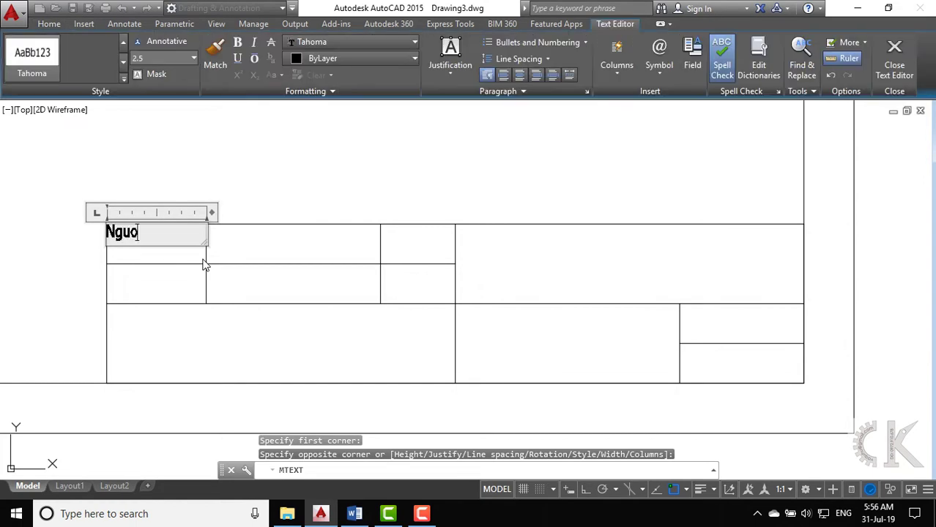
{"action": "type", "text": "ời vẽ"}
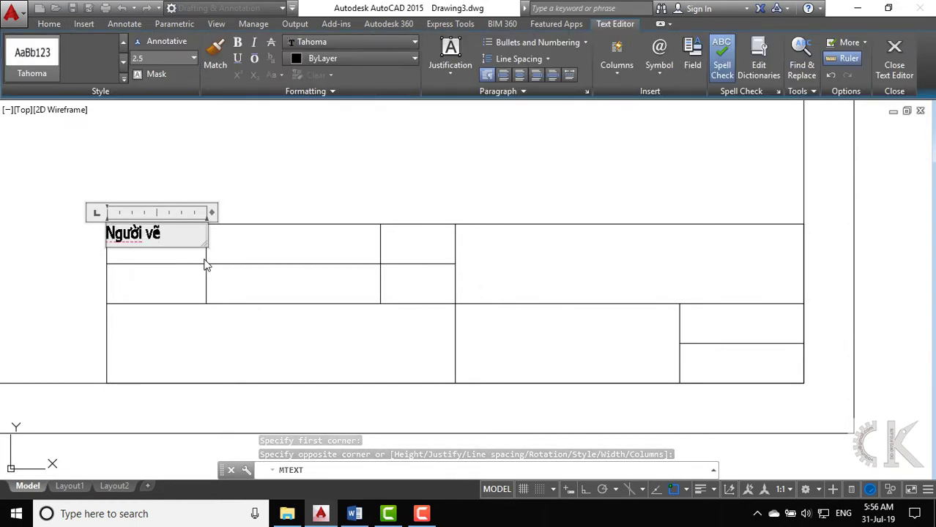
Give the 'Người vẽ' label height 3 and Middle Center justification
{"action": "left_click_drag", "start_coordinate": [105, 233], "coordinate": [181, 230]}
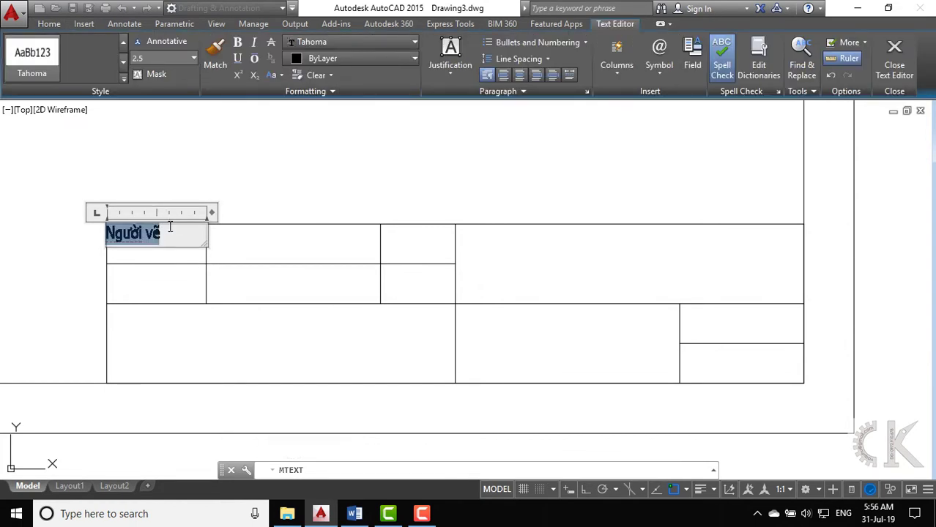
{"action": "left_click", "coordinate": [172, 57]}
{"action": "type", "text": "3"}
{"action": "key", "text": "Return"}
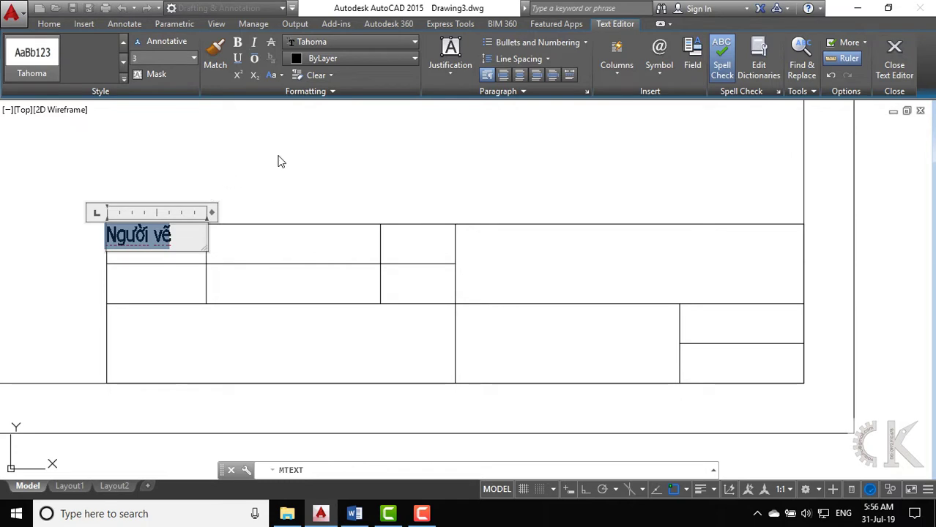
{"action": "left_click", "coordinate": [454, 71]}
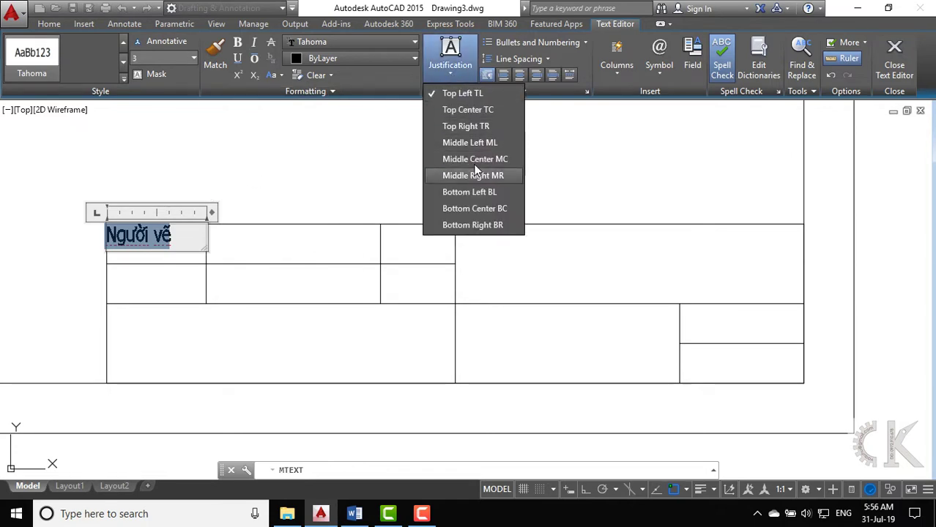
{"action": "left_click", "coordinate": [476, 158]}
{"action": "left_click", "coordinate": [258, 202]}
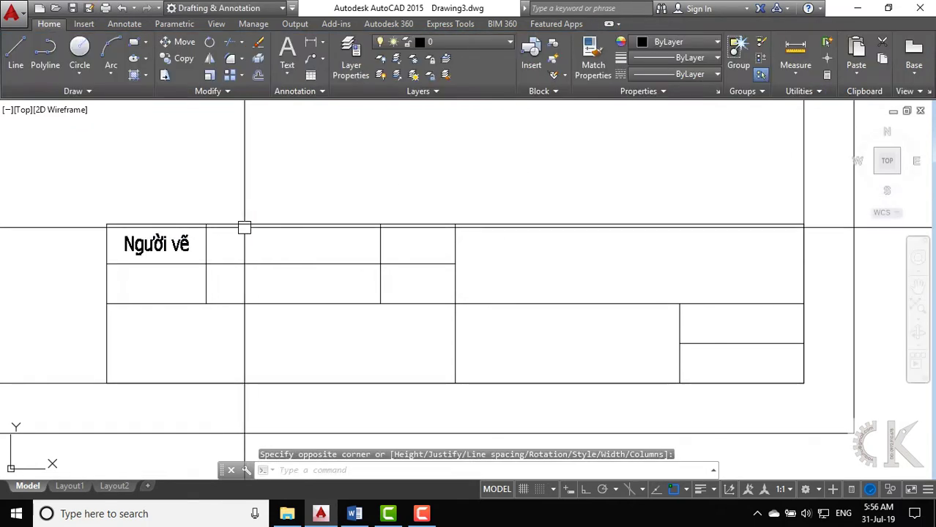
{"action": "key", "text": "Return"}
{"action": "left_click", "coordinate": [226, 254]}
Add the label 'Kiểm tra' centred in the cell below 'Người vẽ'
{"action": "key", "text": "Escape"}
{"action": "type", "text": "mt"}
{"action": "key", "text": "Return"}
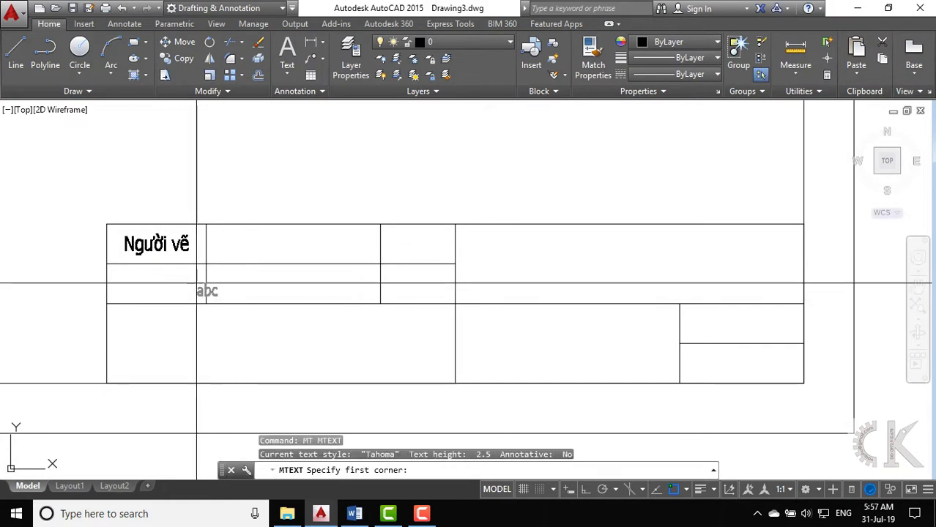
{"action": "left_click", "coordinate": [107, 304]}
{"action": "left_click", "coordinate": [214, 276]}
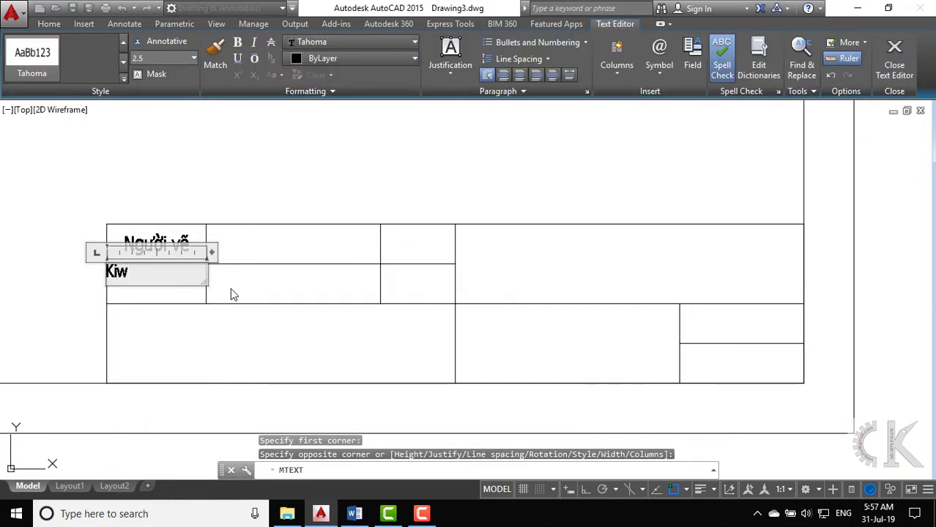
{"action": "type", "text": "er"}
{"action": "type", "text": "m t"}
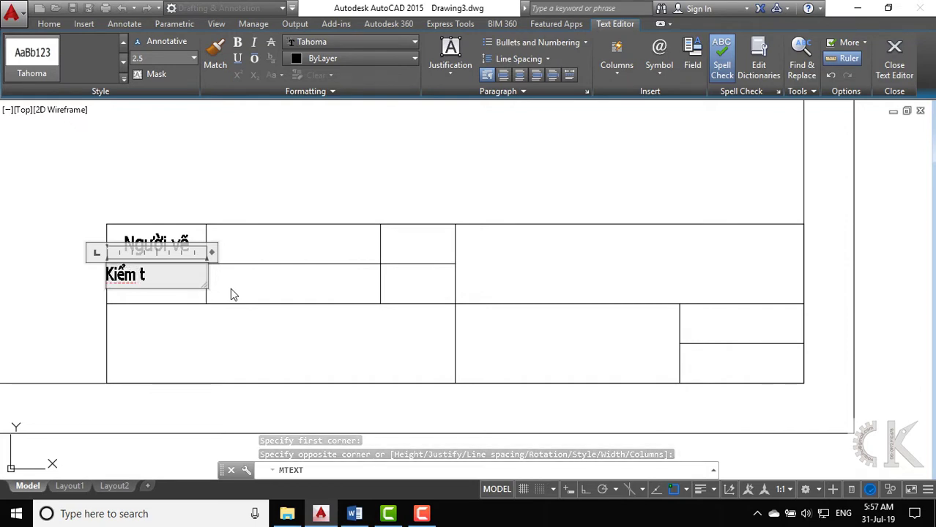
{"action": "type", "text": "ra"}
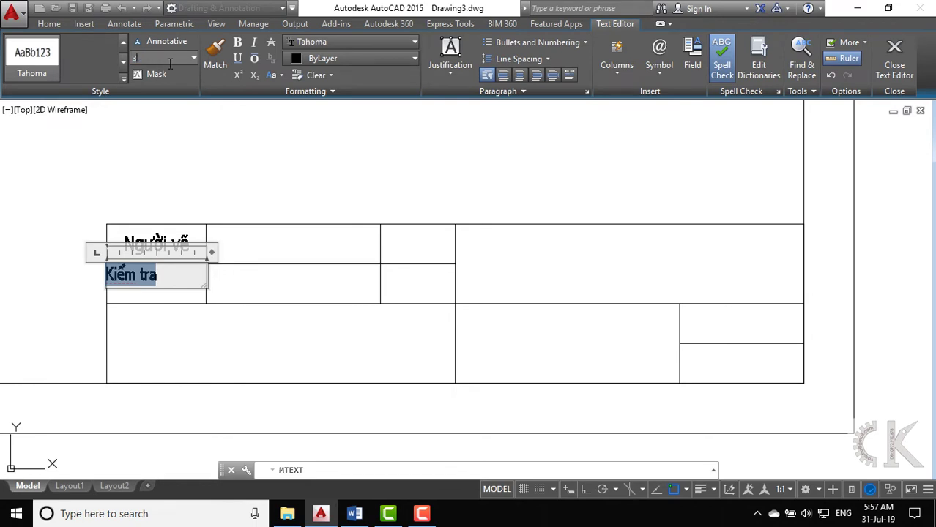
{"action": "left_click", "coordinate": [450, 73]}
{"action": "left_click", "coordinate": [470, 160]}
{"action": "left_click", "coordinate": [348, 165]}
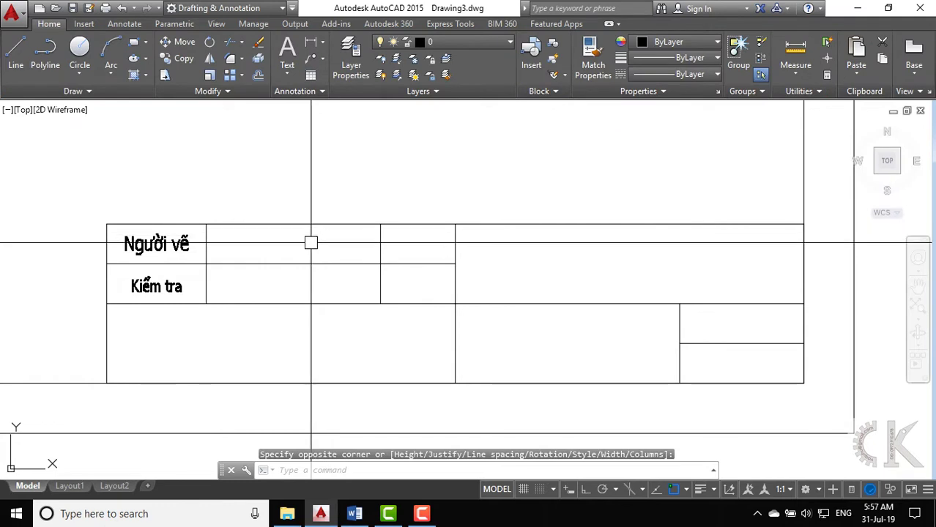
Change the 'Kiểm tra' label's text height to 3
{"action": "left_click", "coordinate": [150, 288]}
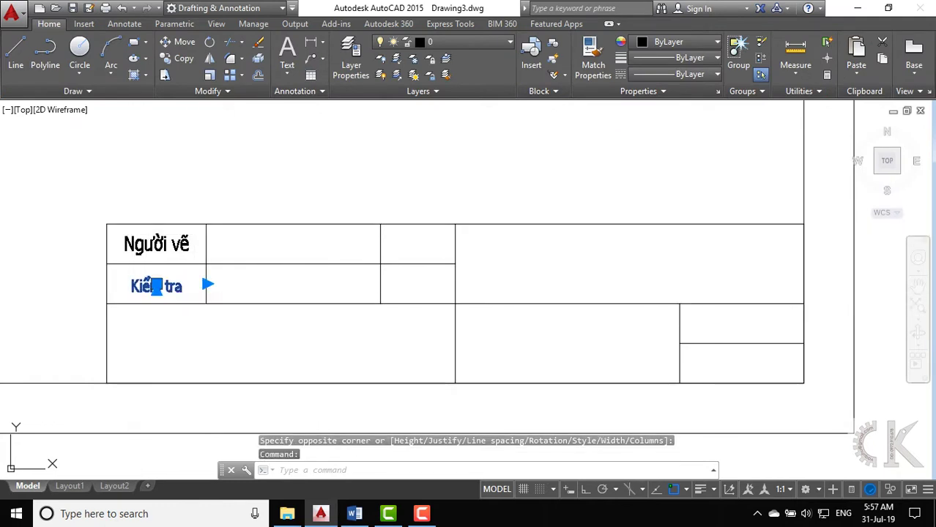
{"action": "double_click", "coordinate": [156, 287]}
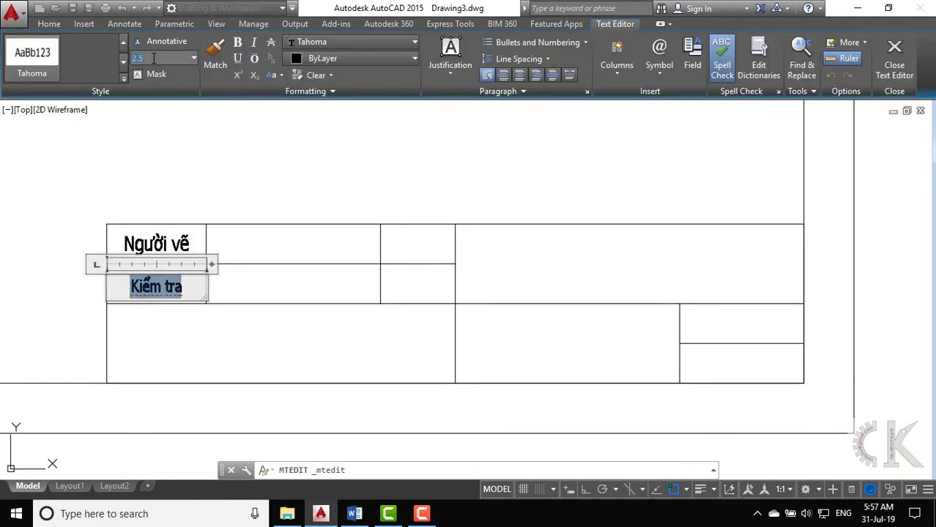
{"action": "type", "text": "3"}
{"action": "key", "text": "Return"}
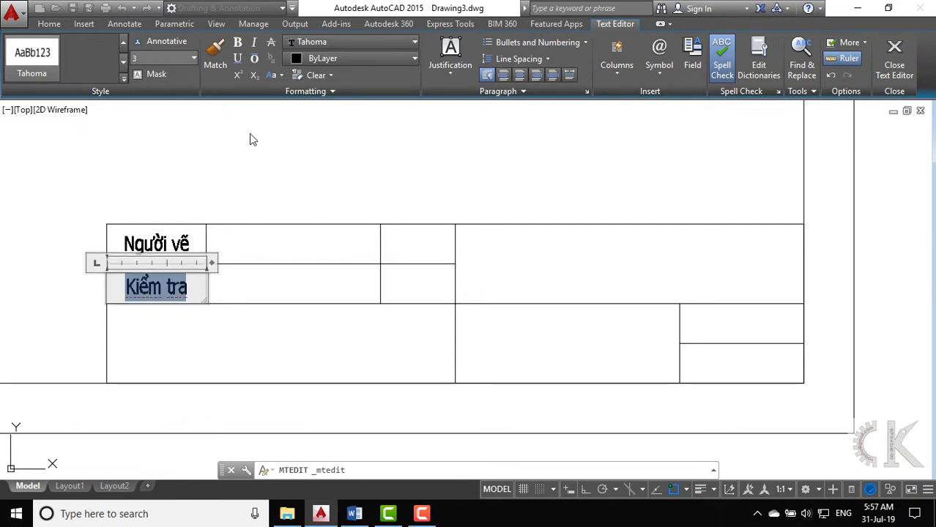
{"action": "left_click", "coordinate": [249, 139]}
Enter the drafter's name beside 'Người vẽ', at height 3 with Middle Center justification
{"action": "type", "text": "m"}
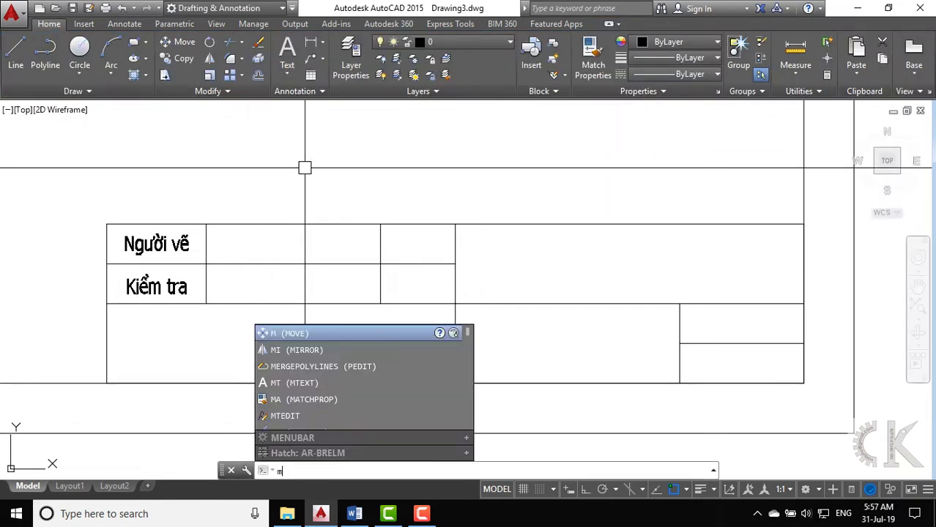
{"action": "type", "text": "t"}
{"action": "key", "text": "Return"}
{"action": "left_click", "coordinate": [207, 263]}
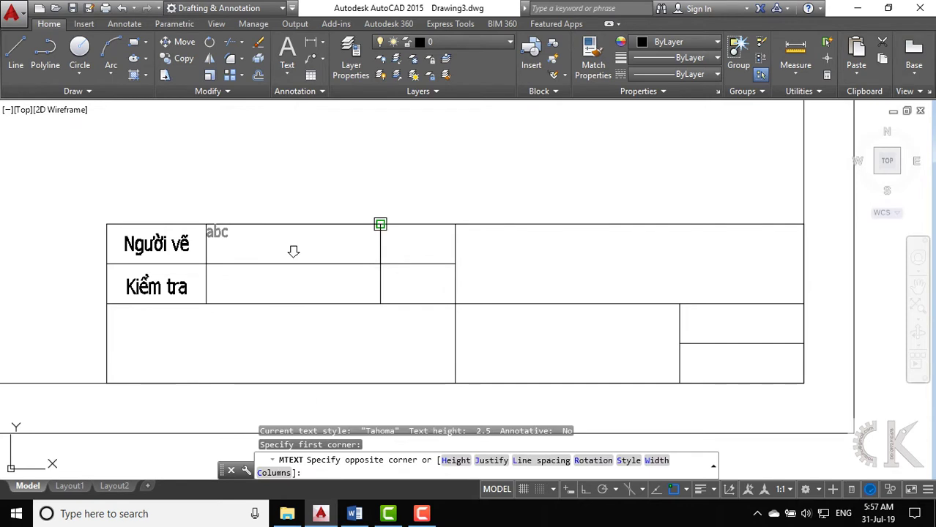
{"action": "left_click", "coordinate": [380, 225]}
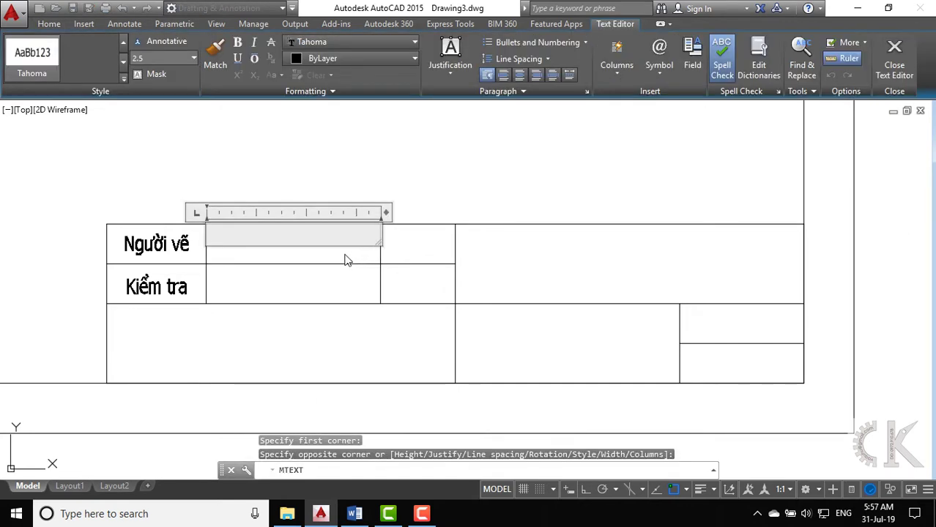
{"action": "type", "text": "Ng"}
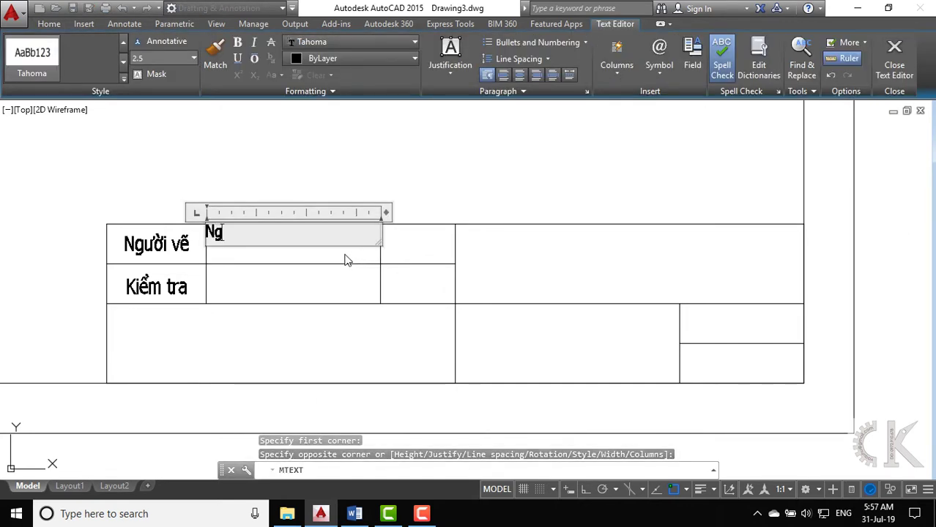
{"action": "type", "text": "uyễn va"}
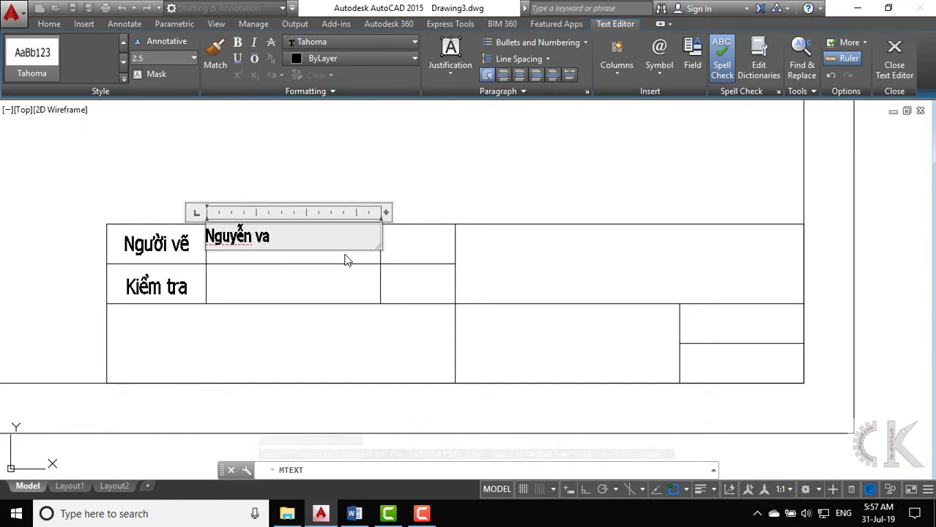
{"action": "type", "text": "ăn A"}
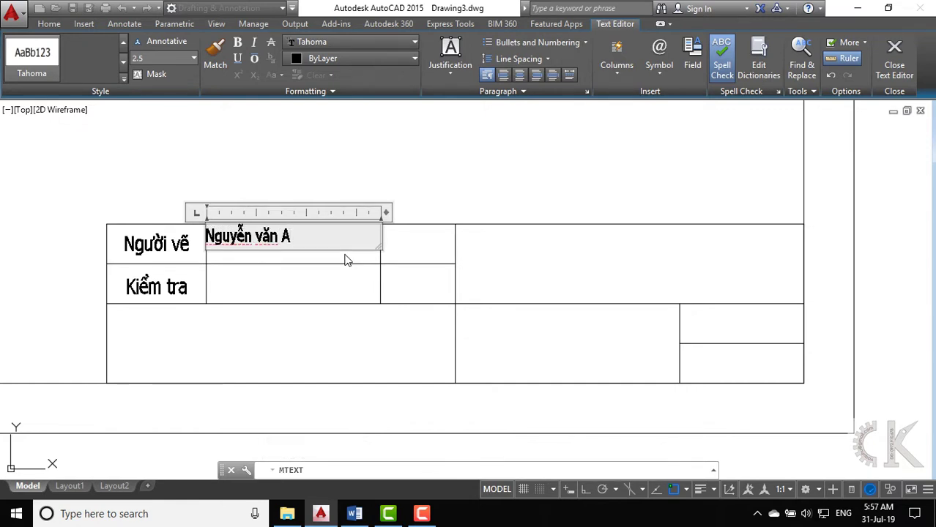
{"action": "key", "text": "ctrl+a"}
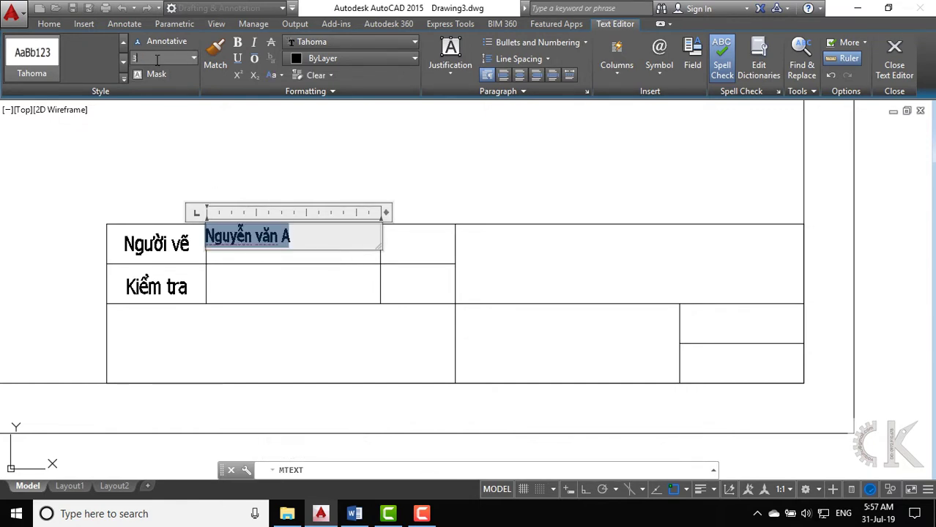
{"action": "key", "text": "Return"}
{"action": "left_click", "coordinate": [464, 75]}
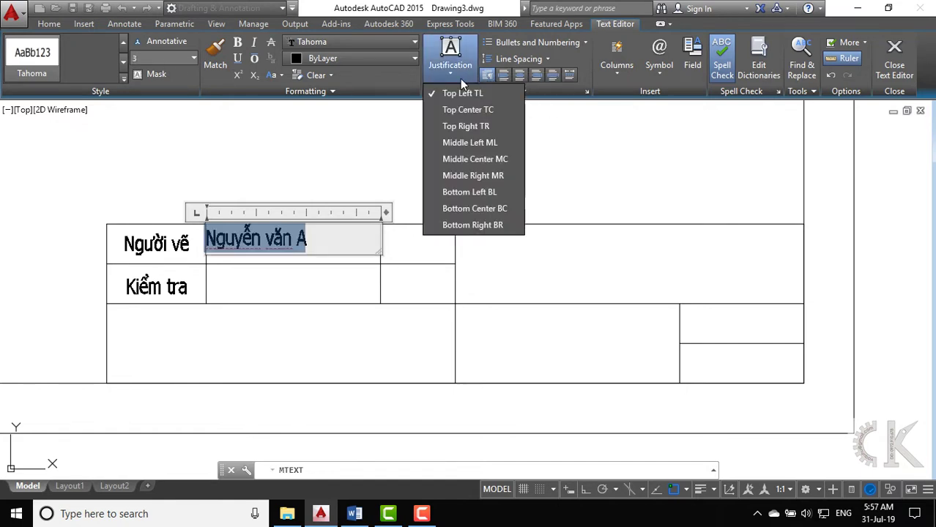
{"action": "left_click", "coordinate": [481, 168]}
{"action": "left_click", "coordinate": [476, 179]}
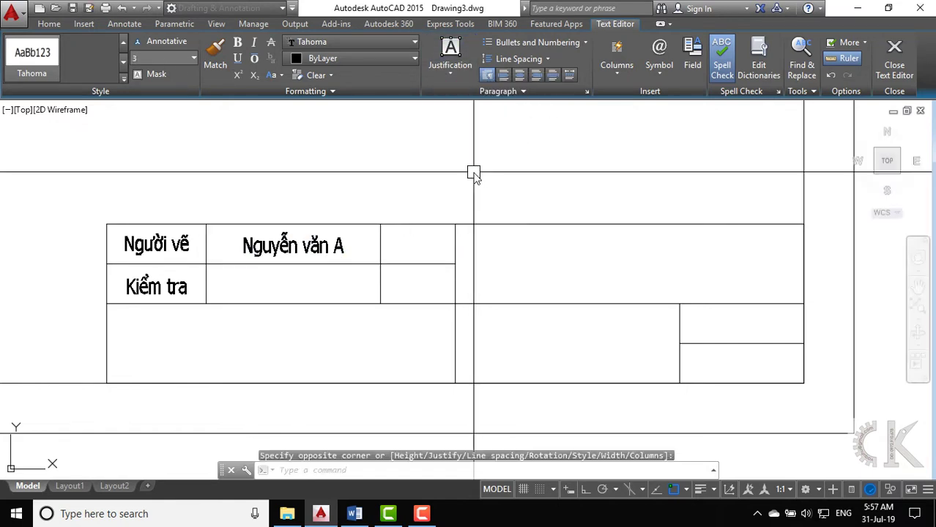
{"action": "left_click", "coordinate": [492, 470]}
Type the checker's name as multiline text in the Kiểm tra cell, centred in the cell
{"action": "type", "text": "mt"}
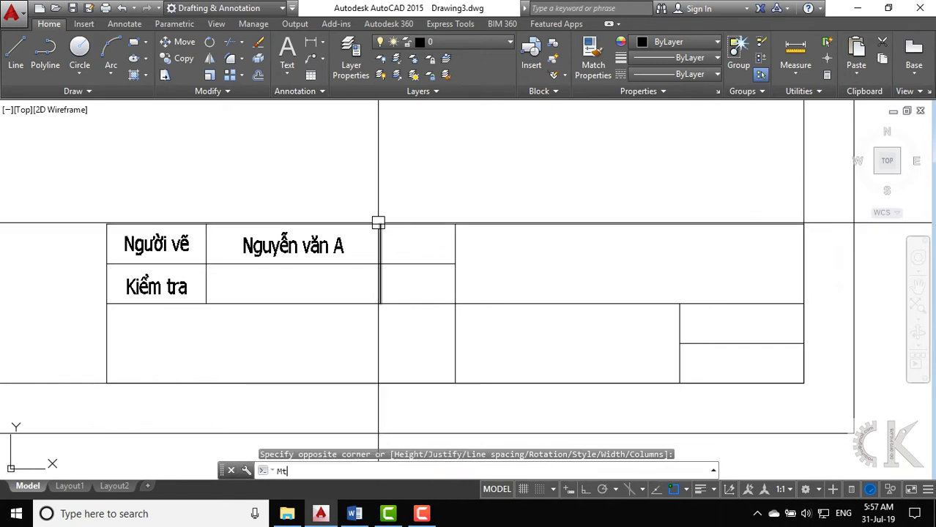
{"action": "key", "text": "Return"}
{"action": "left_click", "coordinate": [206, 303]}
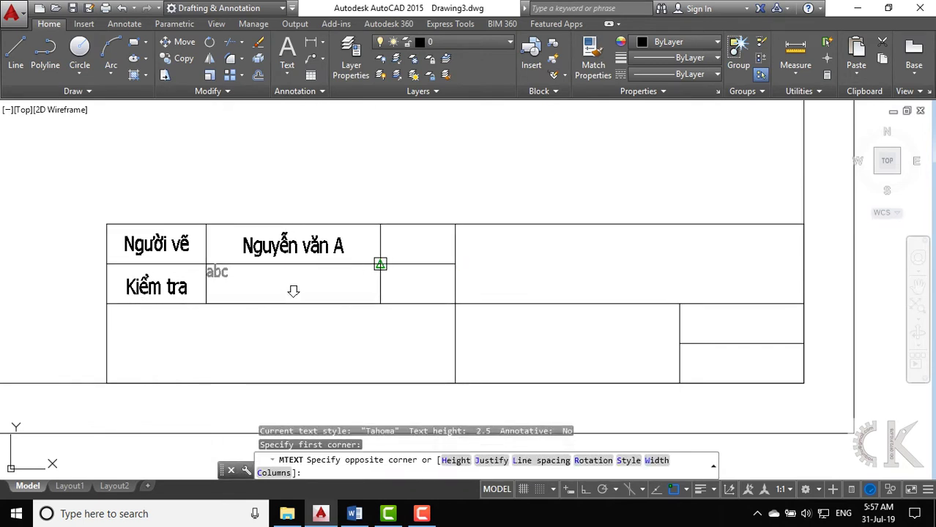
{"action": "left_click", "coordinate": [380, 264]}
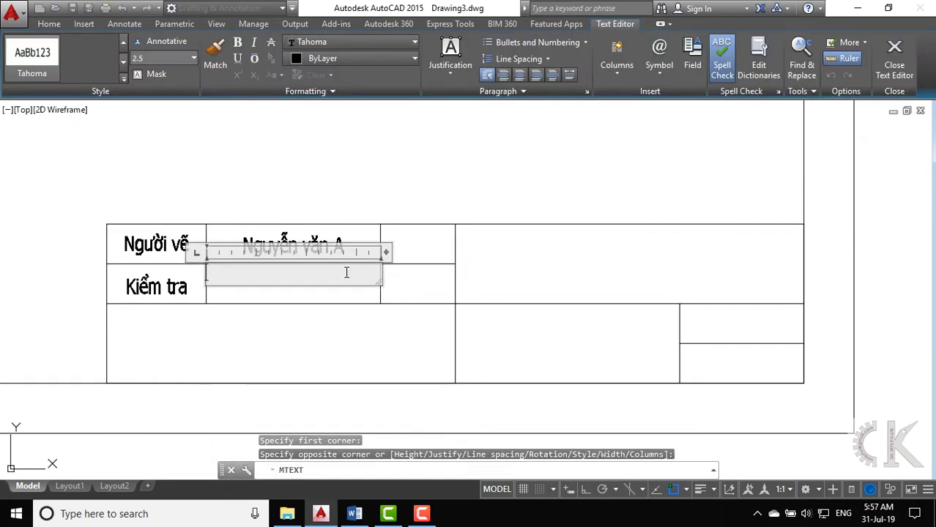
{"action": "type", "text": "Nguyễn"}
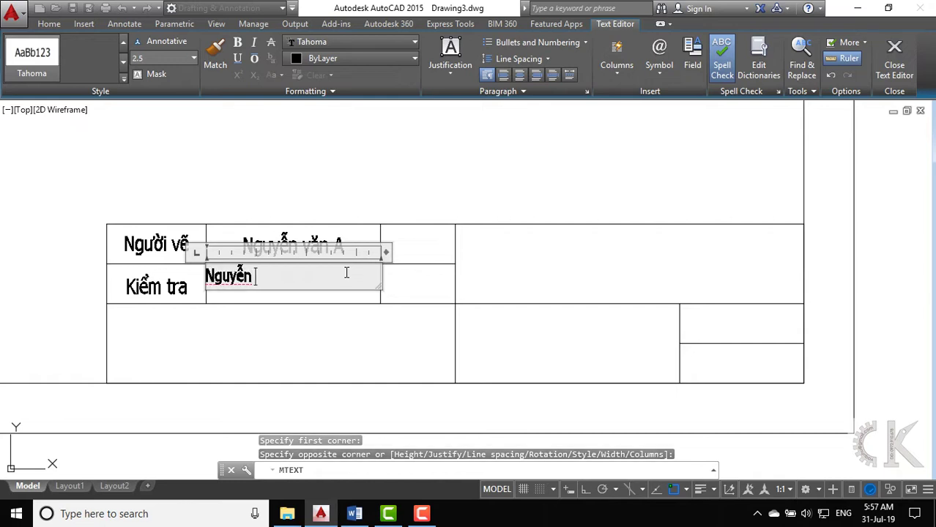
{"action": "type", "text": " vaăn B"}
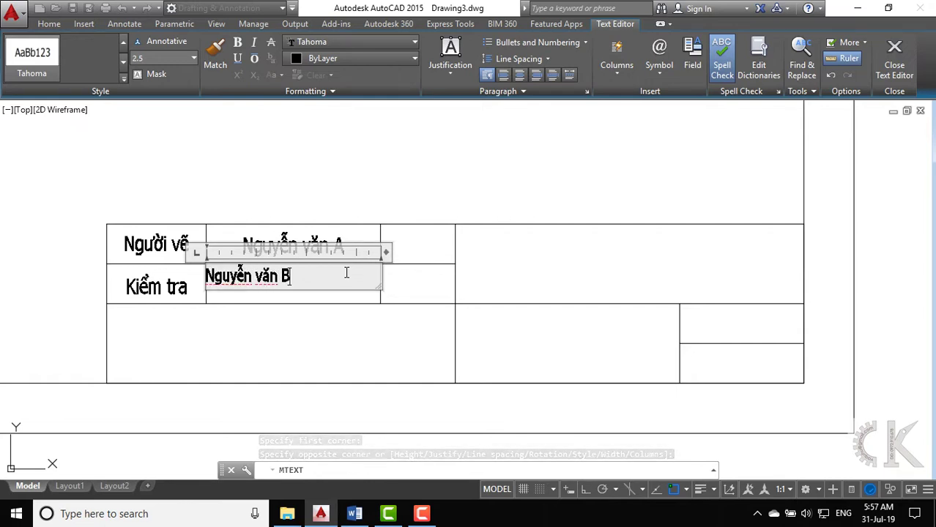
{"action": "key", "text": "ctrl+a"}
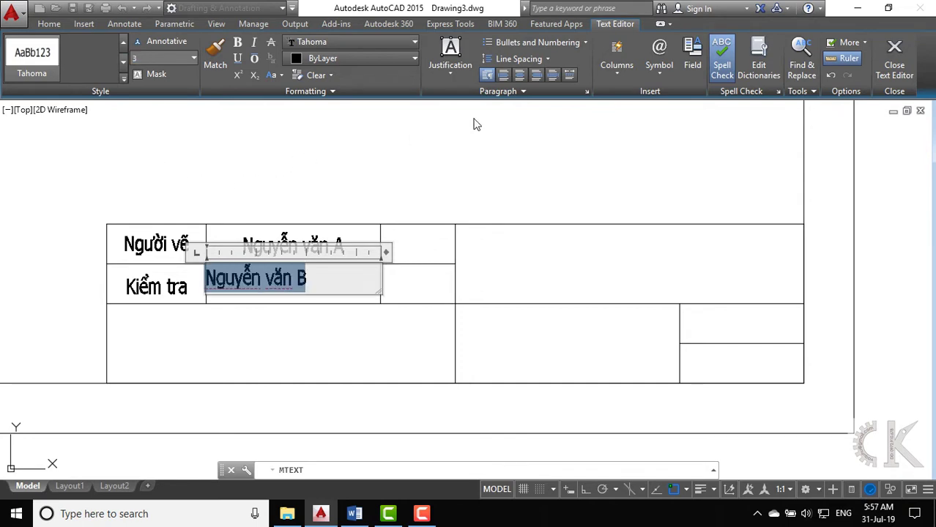
{"action": "left_click", "coordinate": [455, 73]}
{"action": "left_click", "coordinate": [490, 162]}
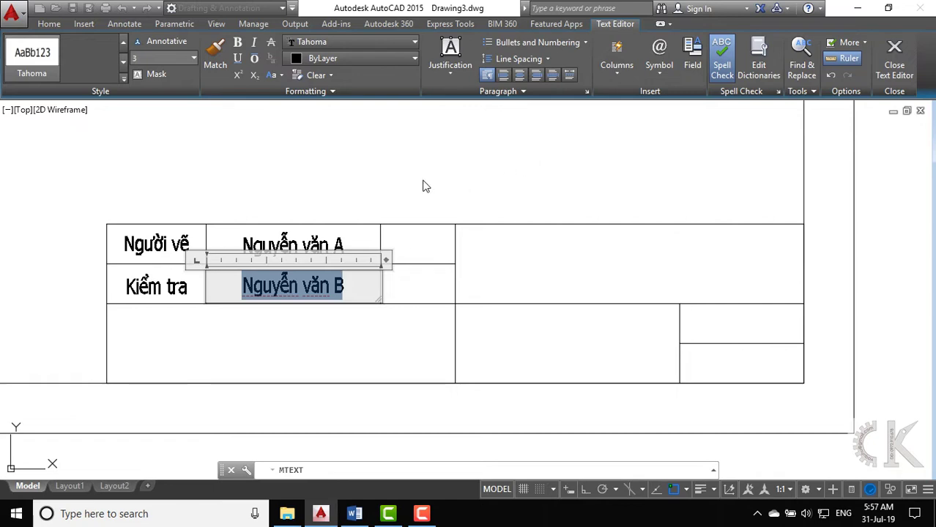
{"action": "left_click", "coordinate": [422, 186]}
{"action": "middle_click_drag", "start_coordinate": [535, 245], "coordinate": [377, 183]}
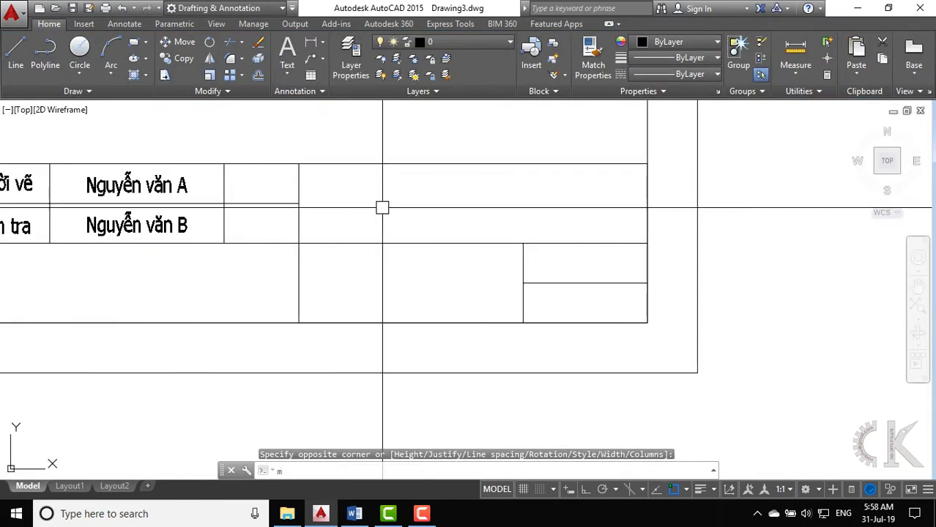
Add a 'Tỷ lệ:' label at height 3, centred in the right-hand upper cell
{"action": "type", "text": "t"}
{"action": "key", "text": "Return"}
{"action": "left_click", "coordinate": [522, 282]}
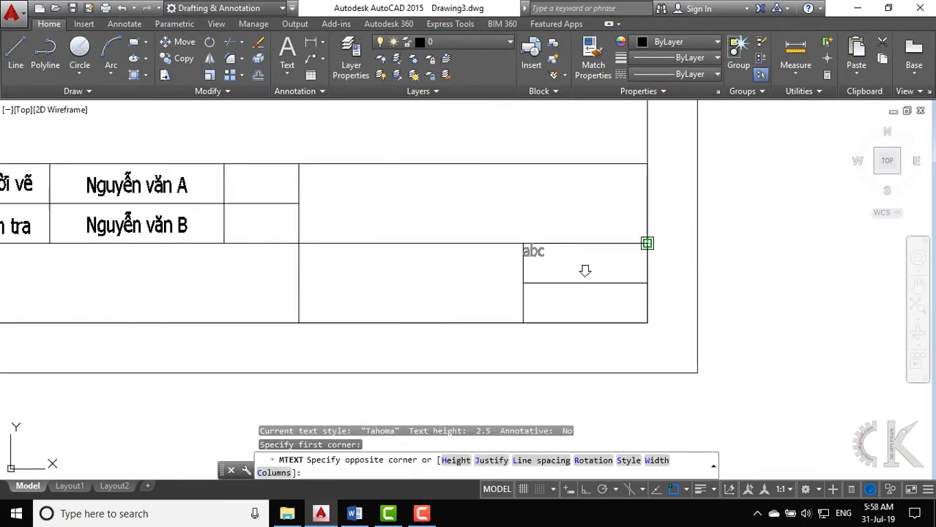
{"action": "left_click", "coordinate": [646, 244]}
{"action": "type", "text": "Tỷ lệ"}
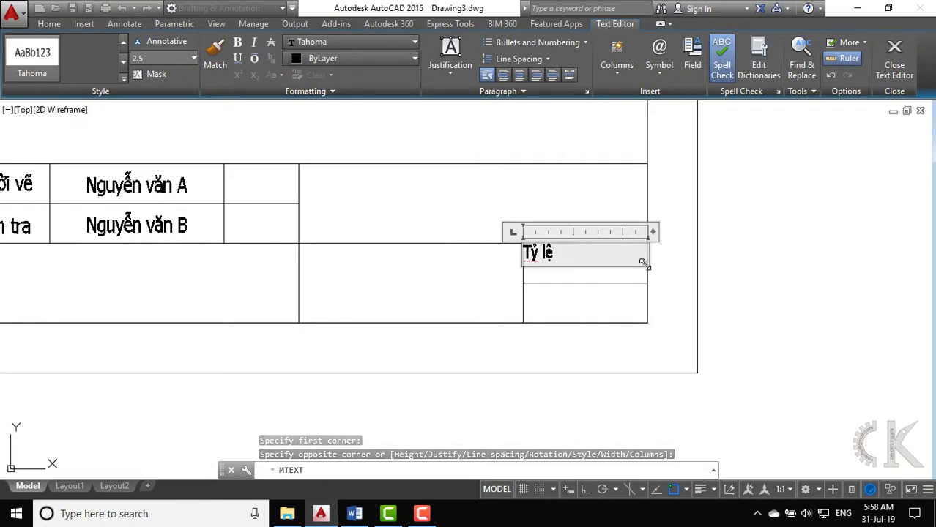
{"action": "type", "text": ":"}
{"action": "key", "text": "Tab"}
{"action": "type", "text": "3"}
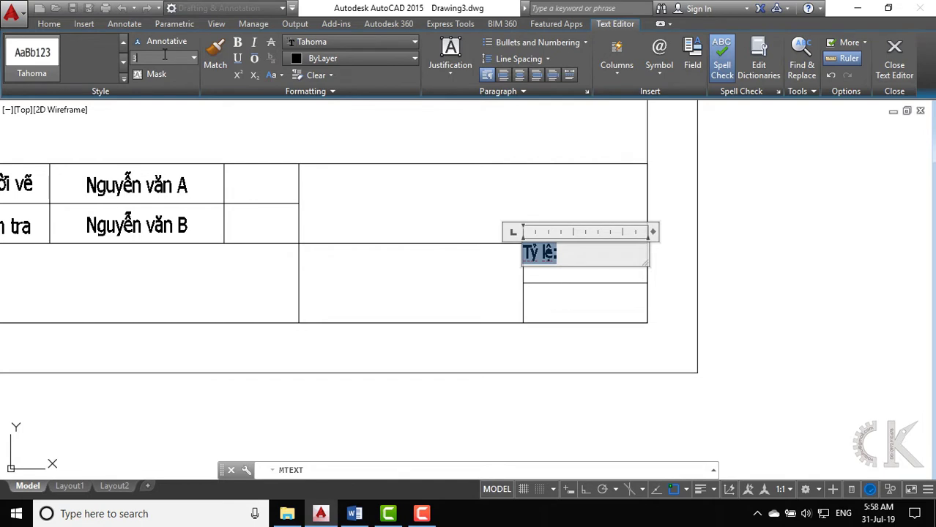
{"action": "key", "text": "Return"}
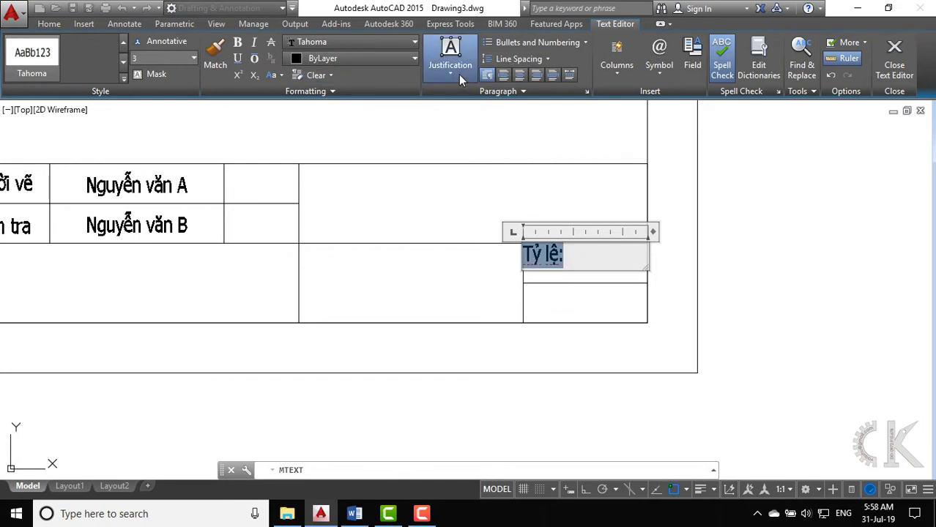
{"action": "left_click", "coordinate": [449, 63]}
{"action": "left_click", "coordinate": [469, 156]}
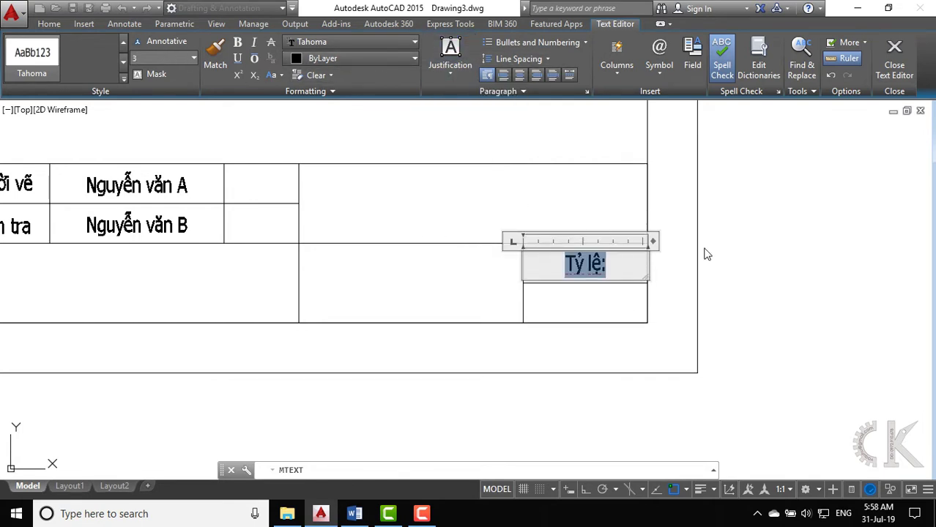
{"action": "left_click", "coordinate": [715, 254]}
{"action": "scroll", "coordinate": [701, 250], "scroll_direction": "down", "scroll_amount": 3}
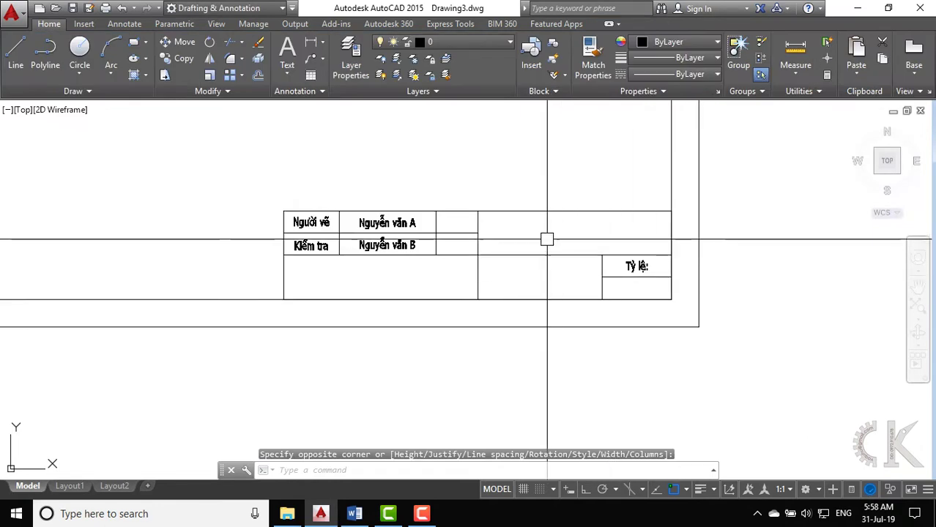
Zoom and pan until the whole A4 frame and title block are centred
{"action": "middle_click_drag", "start_coordinate": [516, 244], "coordinate": [545, 312]}
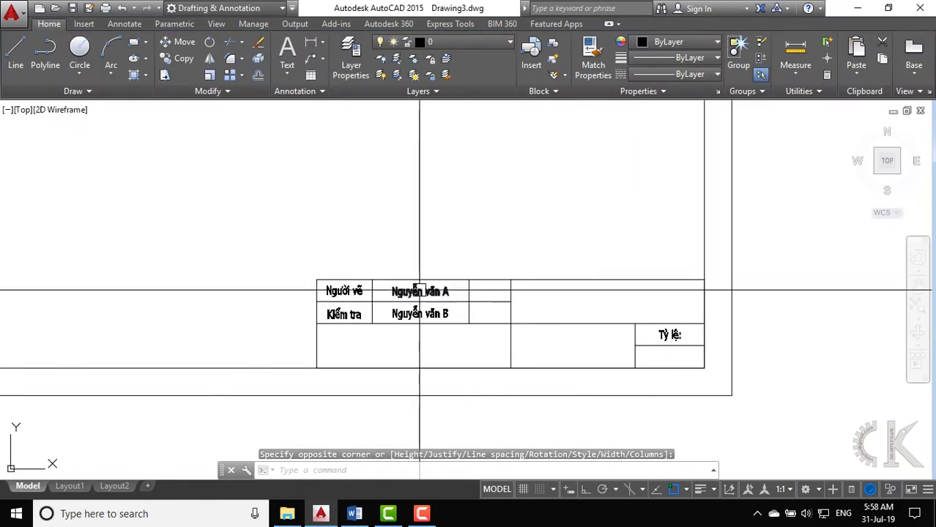
{"action": "scroll", "coordinate": [549, 340], "scroll_direction": "down", "scroll_amount": 2}
{"action": "scroll", "coordinate": [487, 328], "scroll_direction": "up", "scroll_amount": 2}
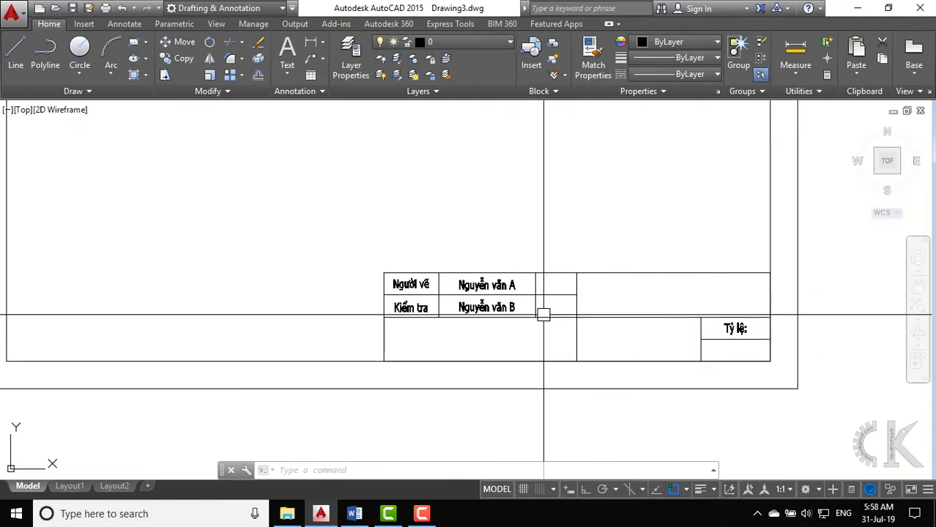
{"action": "scroll", "coordinate": [594, 298], "scroll_direction": "down", "scroll_amount": 3}
{"action": "middle_click_drag", "start_coordinate": [577, 274], "coordinate": [579, 339]}
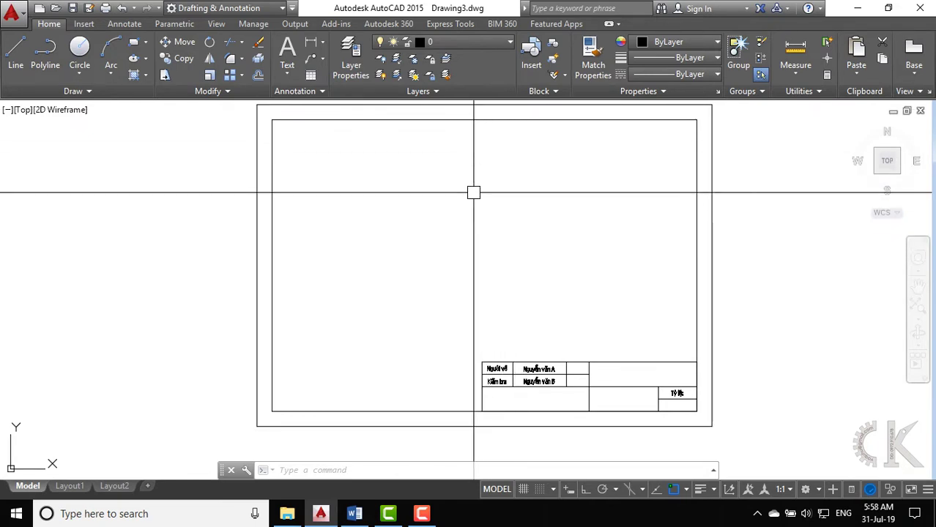
Create a 'co ban' layer with a 0.50 mm lineweight
{"action": "type", "text": "la"}
{"action": "key", "text": "Return"}
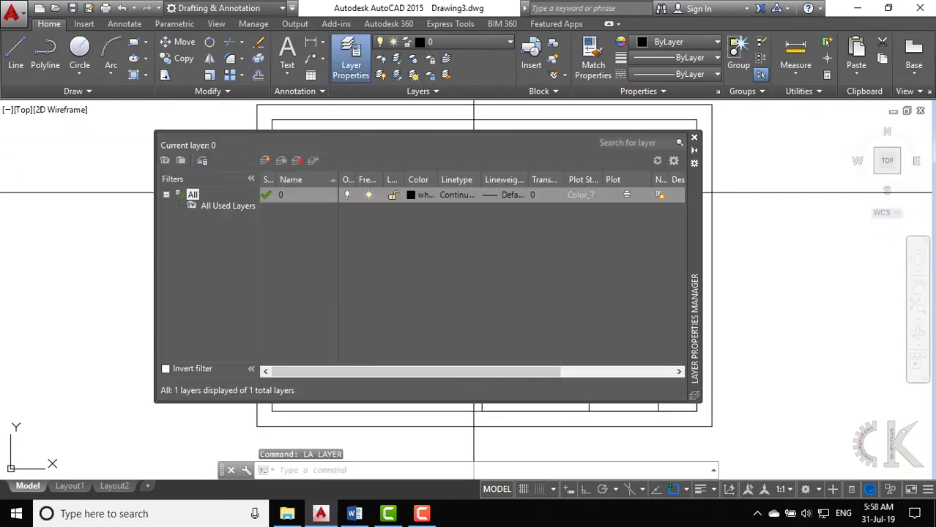
{"action": "left_click", "coordinate": [265, 161]}
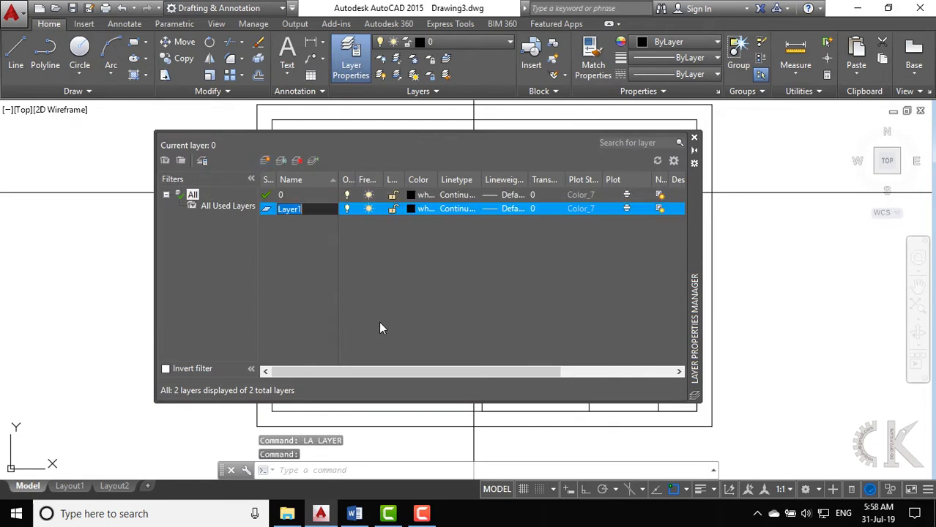
{"action": "type", "text": "co ban"}
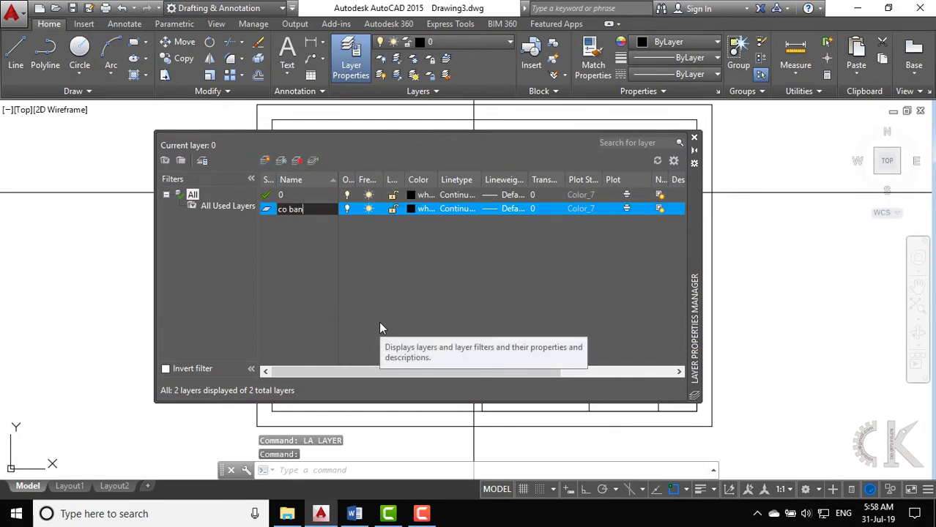
{"action": "key", "text": "Return"}
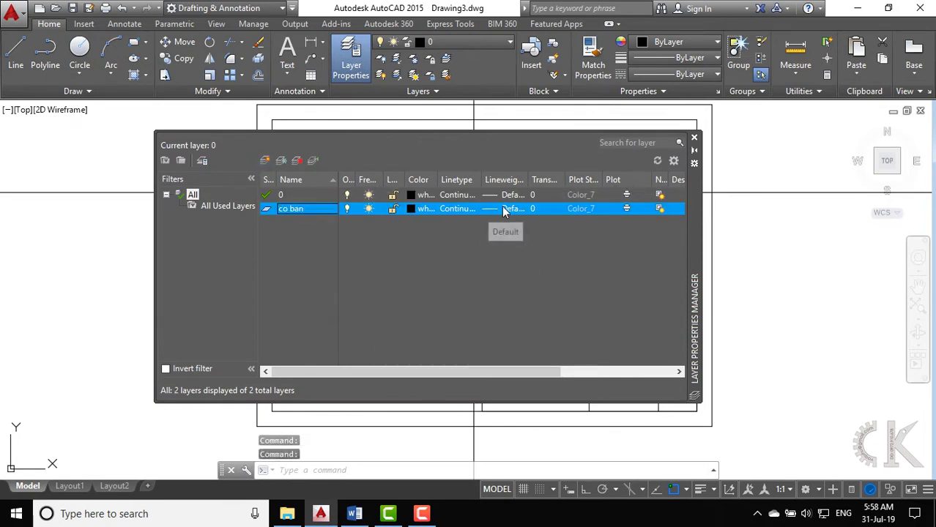
{"action": "left_click", "coordinate": [502, 209]}
{"action": "scroll", "coordinate": [484, 256], "scroll_direction": "down", "scroll_amount": 1}
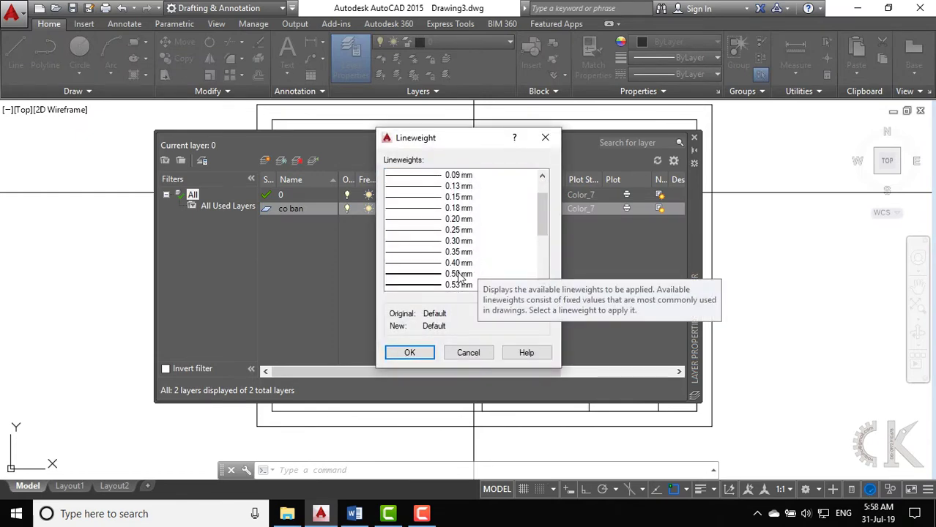
{"action": "left_click", "coordinate": [460, 274]}
{"action": "left_click", "coordinate": [409, 354]}
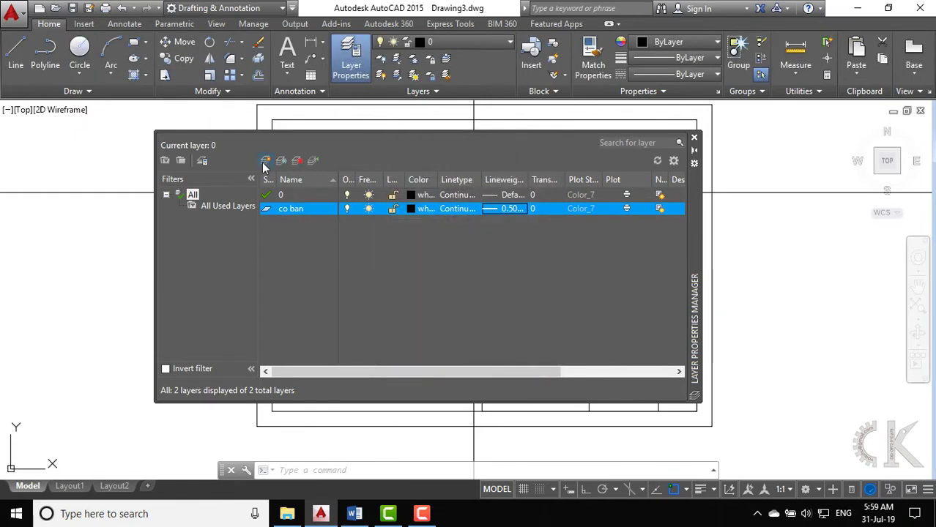
Add a 'khuat' layer coloured blue
{"action": "left_click", "coordinate": [264, 160]}
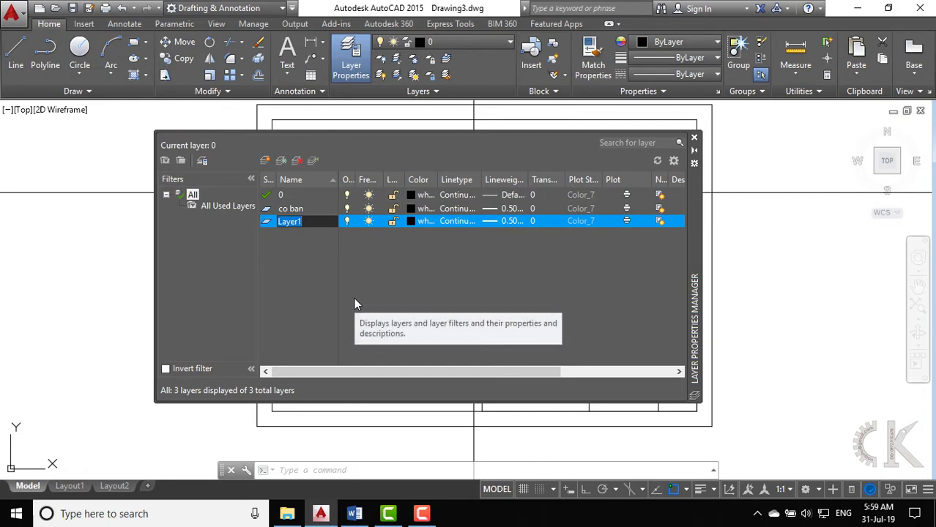
{"action": "type", "text": "khuat"}
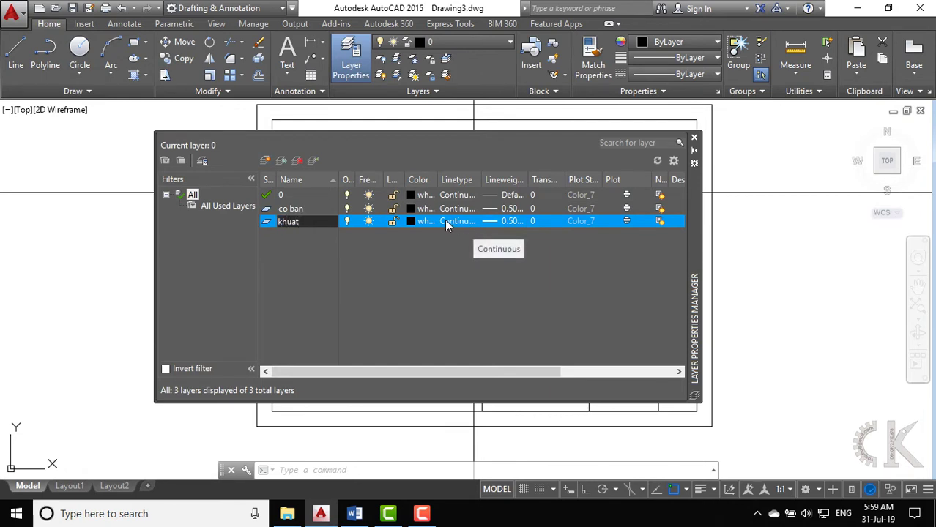
{"action": "left_click", "coordinate": [425, 222]}
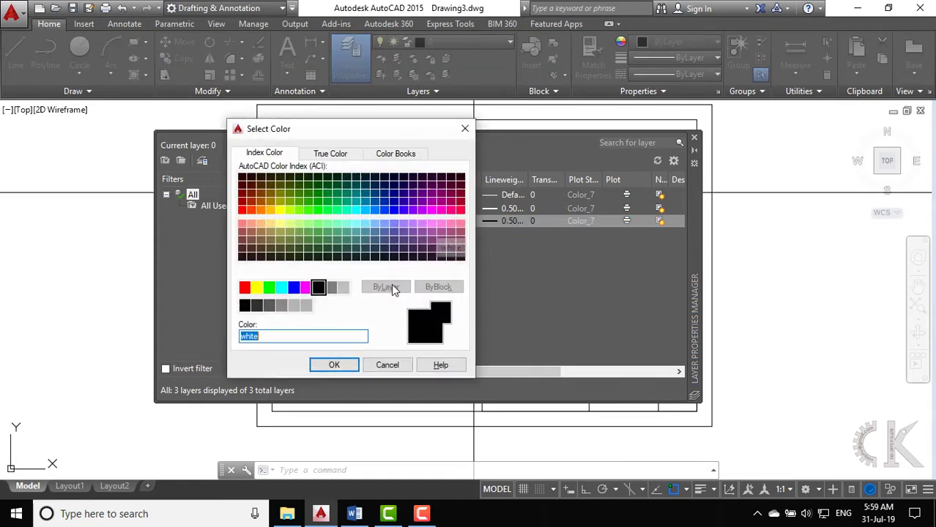
{"action": "left_click", "coordinate": [293, 288]}
{"action": "left_click", "coordinate": [330, 370]}
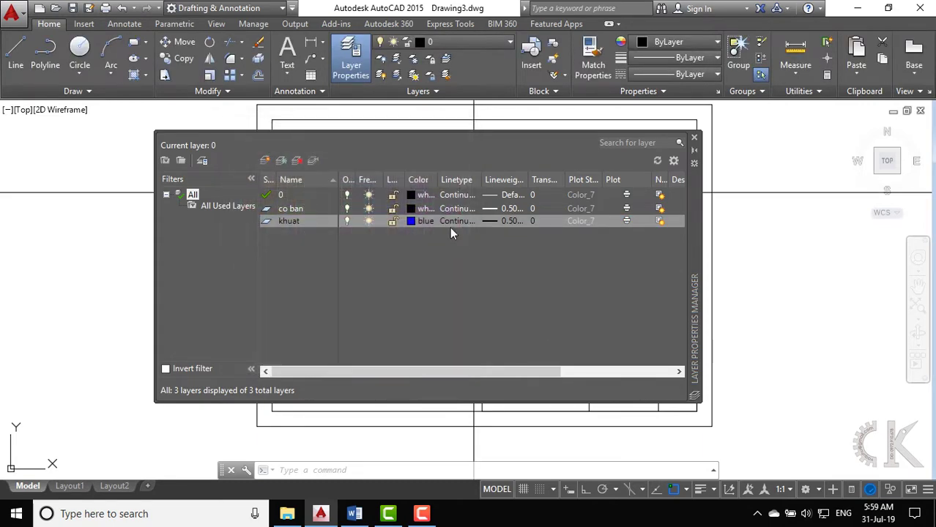
Load the HIDDEN linetype for 'khuat' and set its lineweight to 0.35 mm
{"action": "left_click", "coordinate": [460, 219]}
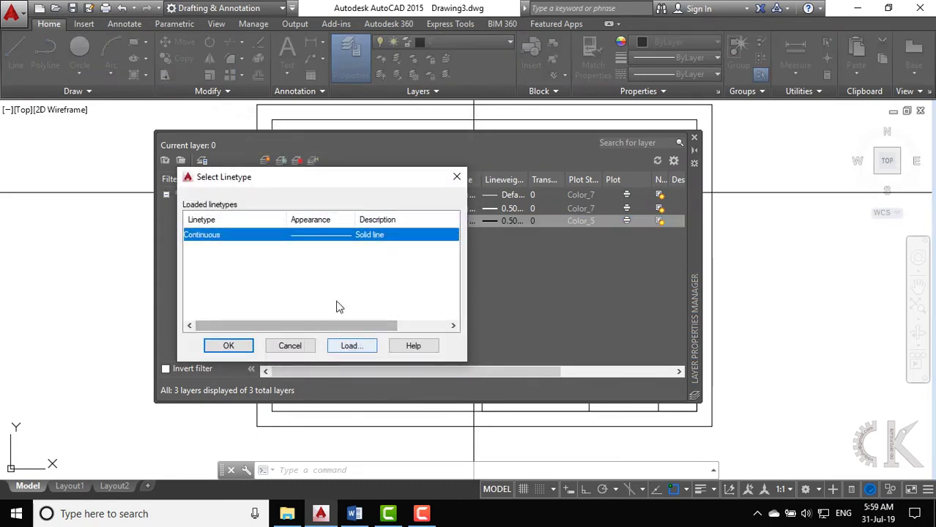
{"action": "left_click", "coordinate": [357, 346]}
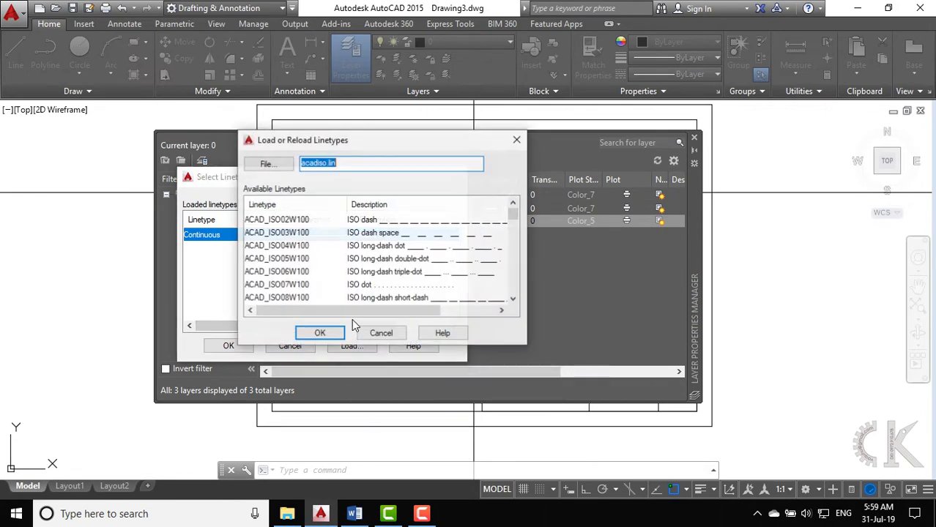
{"action": "scroll", "coordinate": [344, 273], "scroll_direction": "down", "scroll_amount": 3}
{"action": "scroll", "coordinate": [331, 266], "scroll_direction": "down", "scroll_amount": 2}
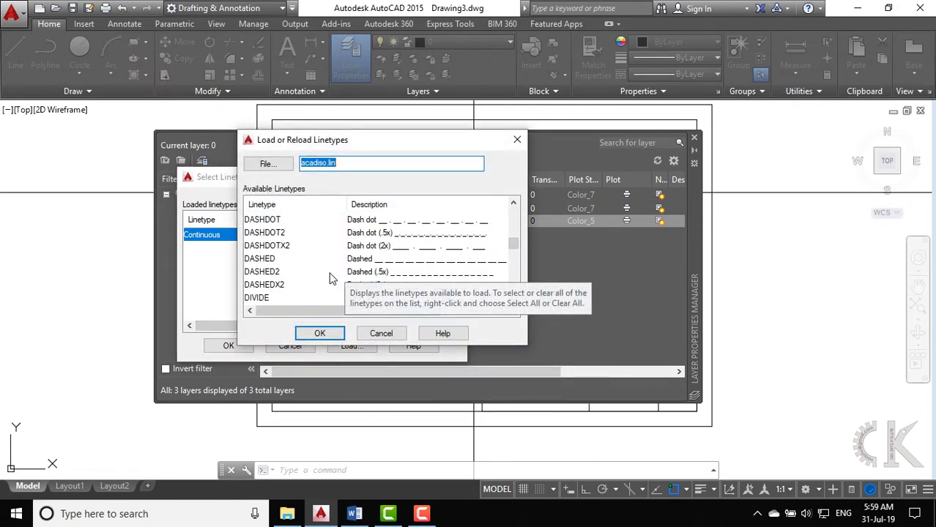
{"action": "scroll", "coordinate": [328, 269], "scroll_direction": "down", "scroll_amount": 1}
{"action": "scroll", "coordinate": [328, 266], "scroll_direction": "down", "scroll_amount": 2}
{"action": "scroll", "coordinate": [328, 265], "scroll_direction": "down", "scroll_amount": 1}
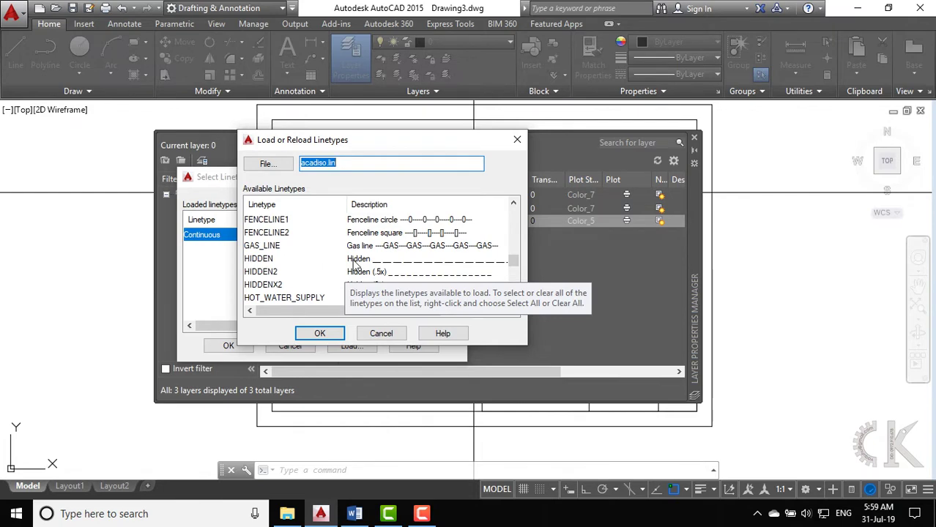
{"action": "left_click", "coordinate": [328, 261]}
{"action": "left_click", "coordinate": [317, 334]}
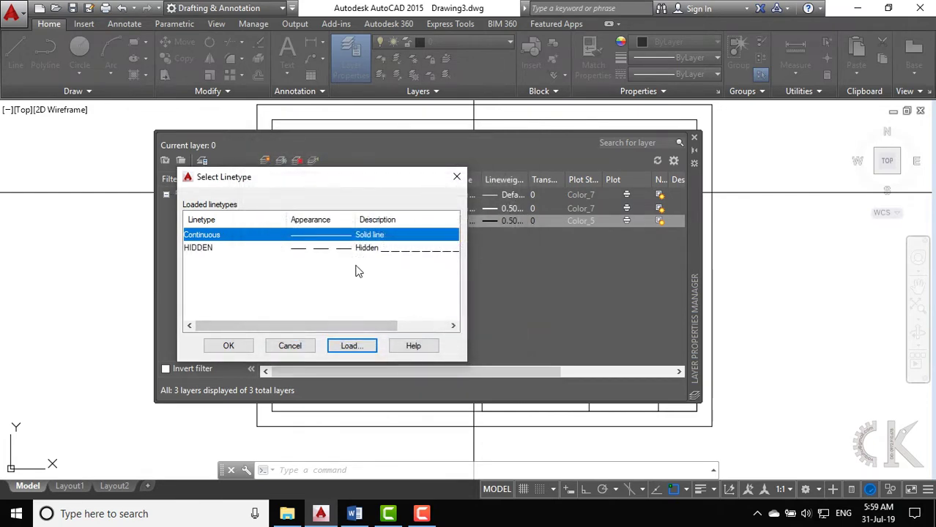
{"action": "left_click", "coordinate": [307, 249]}
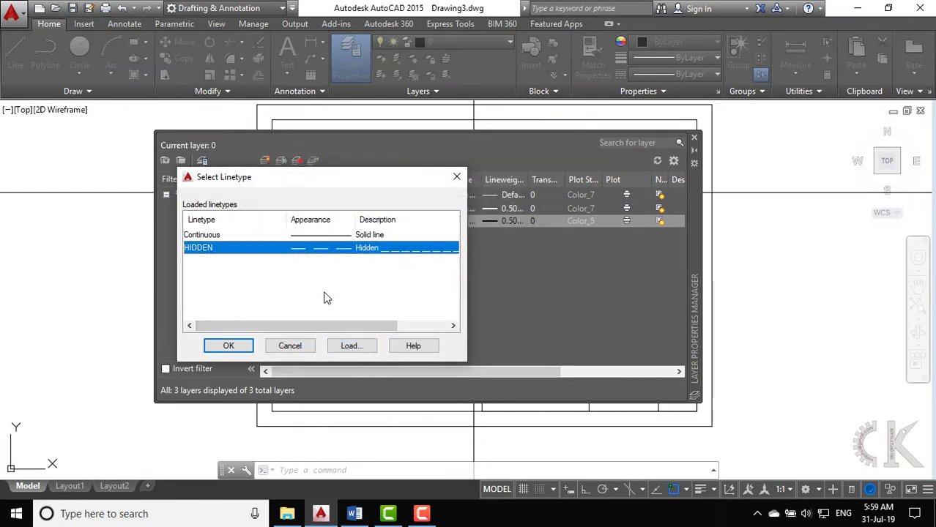
{"action": "left_click", "coordinate": [247, 345]}
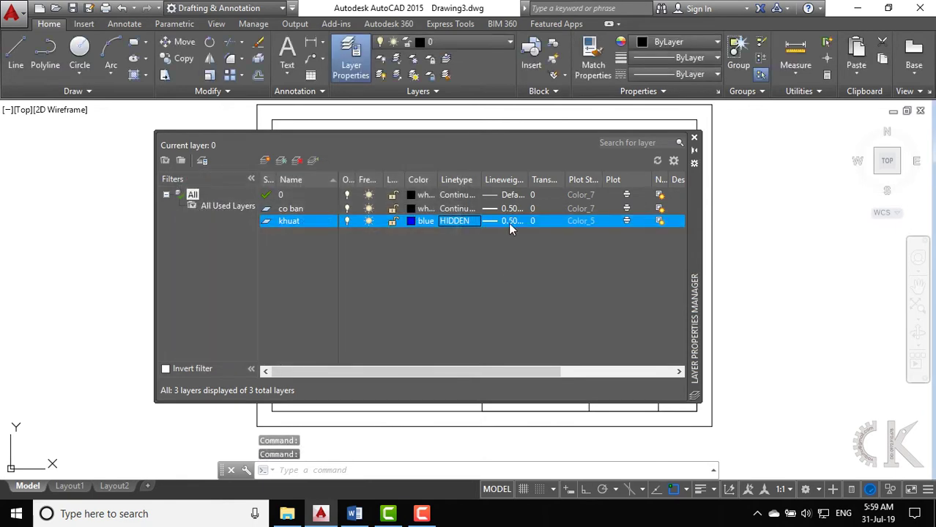
{"action": "left_click", "coordinate": [510, 223]}
{"action": "left_click", "coordinate": [460, 264]}
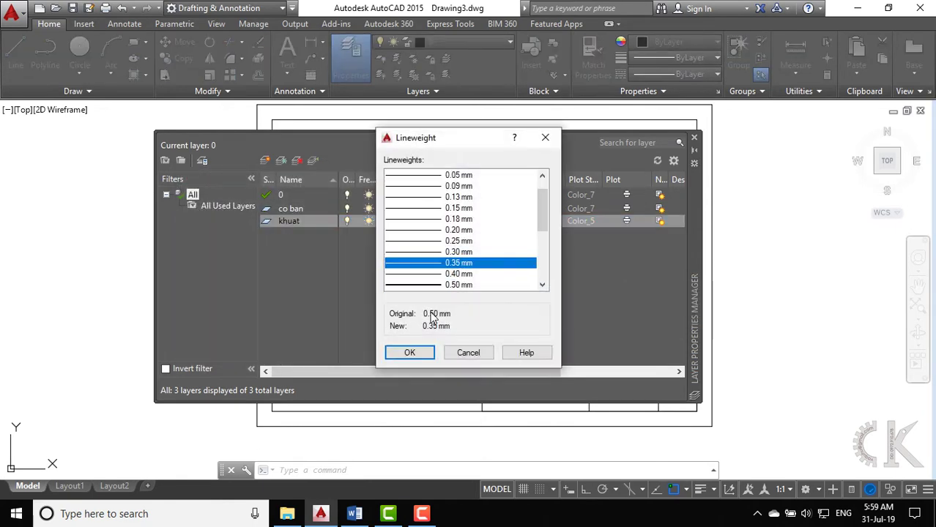
{"action": "left_click", "coordinate": [411, 352]}
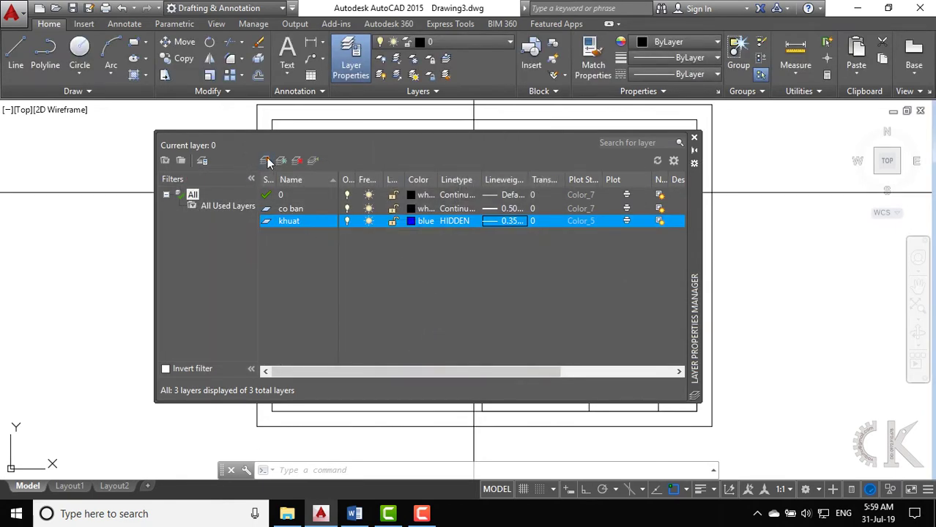
Add a 'text' layer with colour 250 and Default lineweight
{"action": "key", "text": "alt+n"}
{"action": "type", "text": "te"}
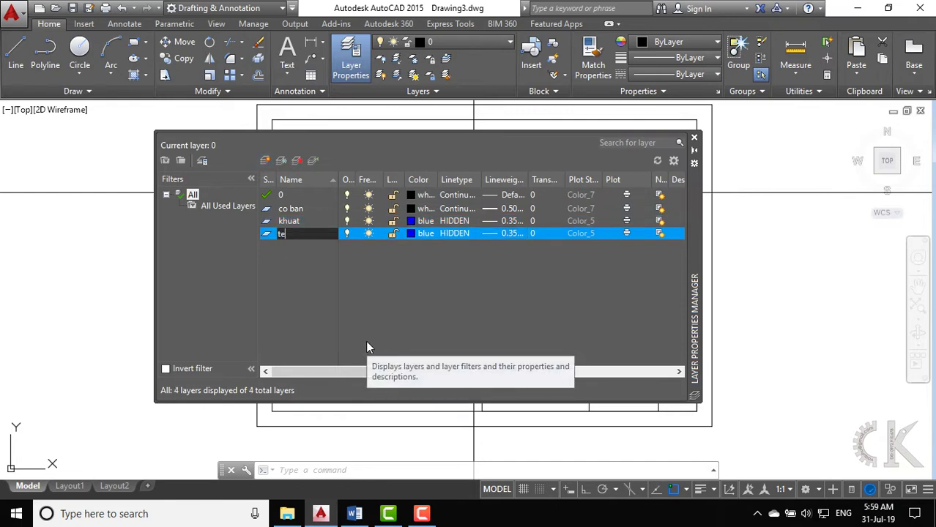
{"action": "type", "text": "t"}
{"action": "key", "text": "BackSpace"}
{"action": "type", "text": "xt"}
{"action": "left_click", "coordinate": [429, 234]}
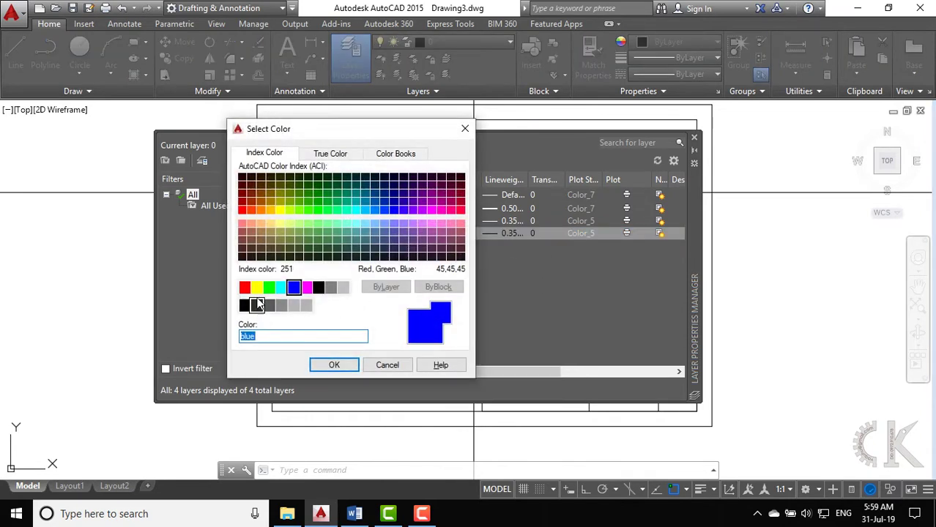
{"action": "left_click", "coordinate": [242, 307]}
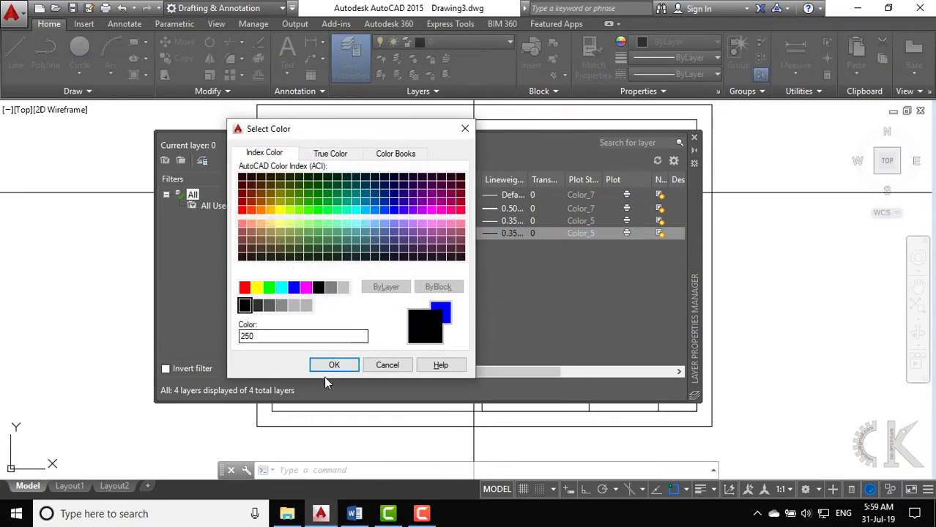
{"action": "left_click", "coordinate": [327, 369]}
{"action": "left_click", "coordinate": [505, 233]}
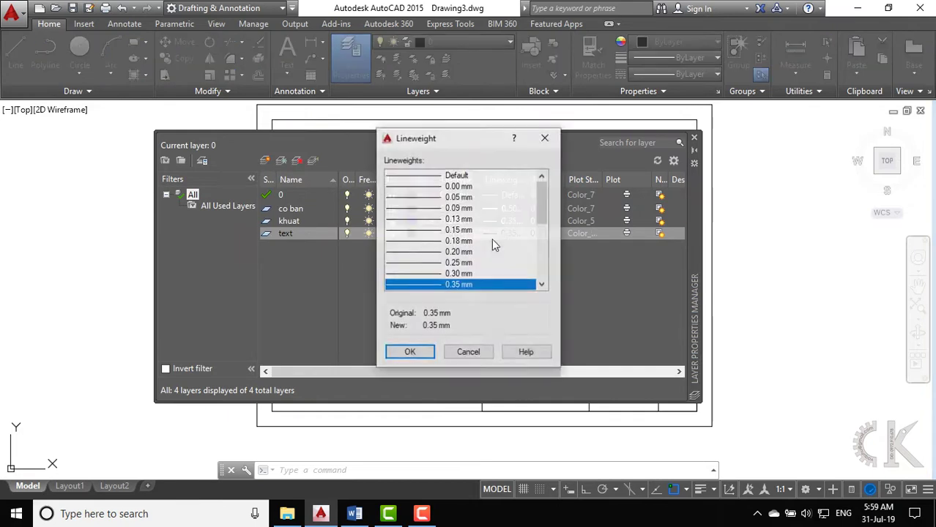
{"action": "left_click", "coordinate": [443, 178]}
{"action": "left_click", "coordinate": [409, 353]}
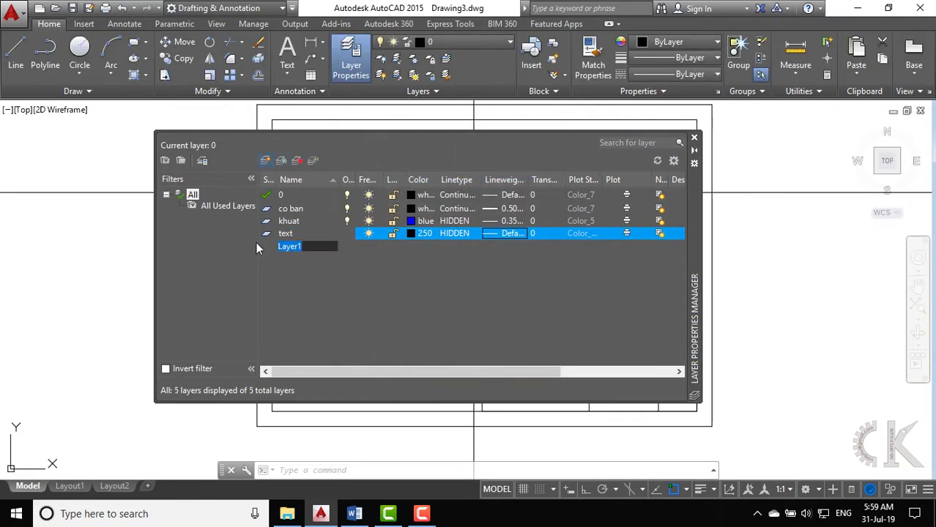
Add a magenta 'kich thuoc' layer with Continuous linetype at 0.09 mm
{"action": "type", "text": "kich"}
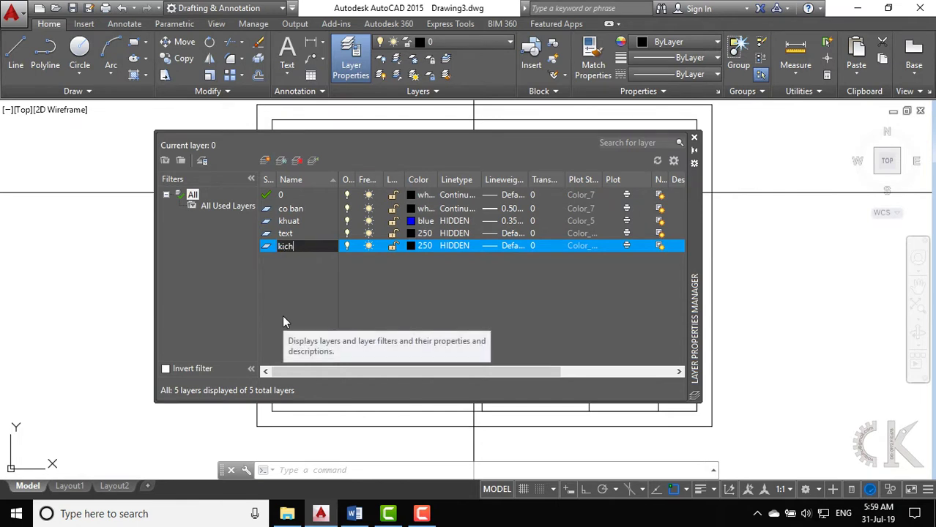
{"action": "type", "text": " thuoc"}
{"action": "left_click", "coordinate": [424, 246]}
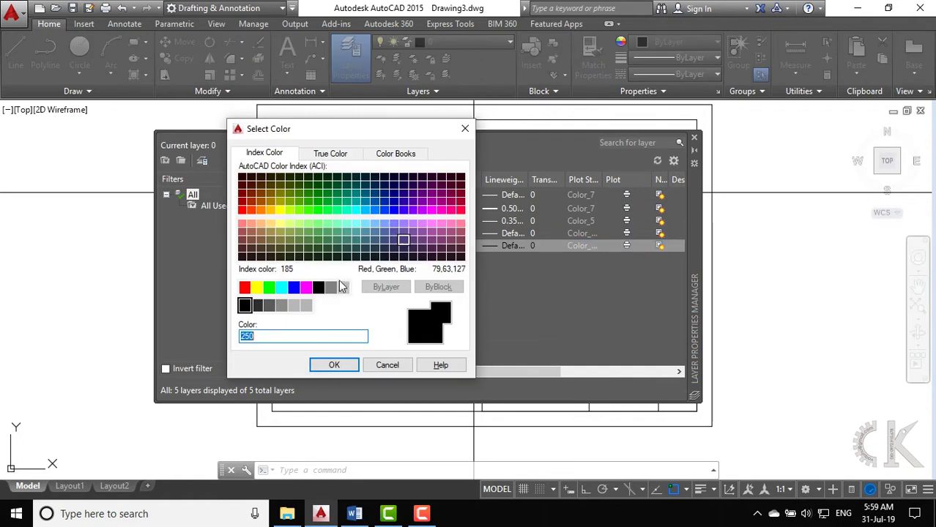
{"action": "left_click", "coordinate": [306, 286]}
{"action": "left_click", "coordinate": [334, 364]}
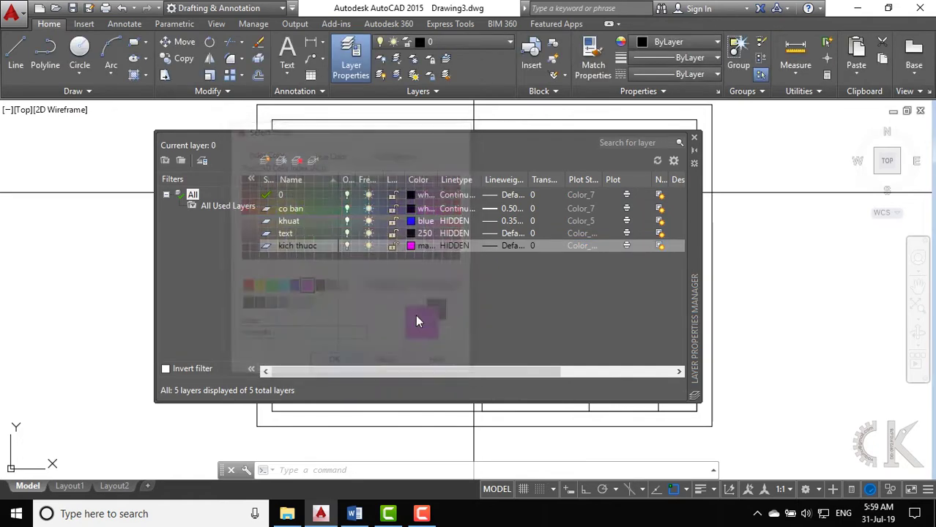
{"action": "left_click", "coordinate": [456, 246]}
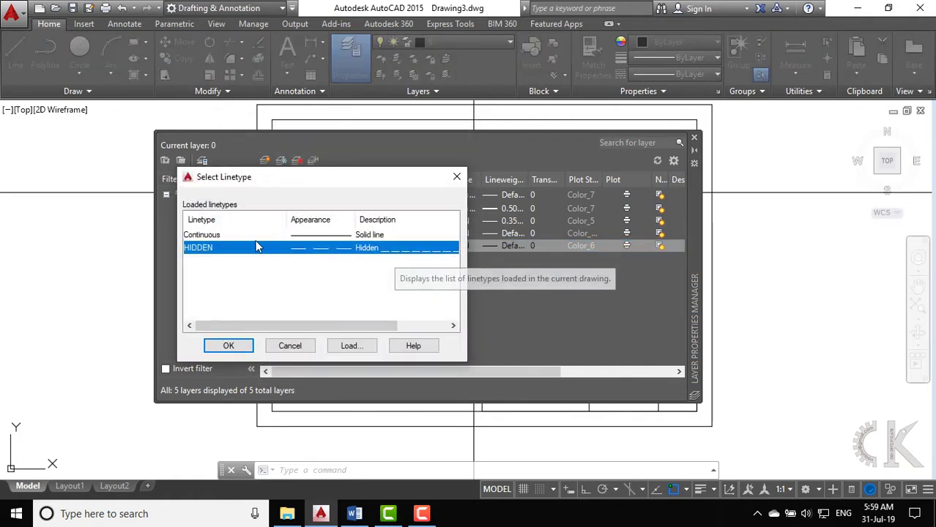
{"action": "left_click", "coordinate": [256, 234]}
{"action": "left_click", "coordinate": [245, 345]}
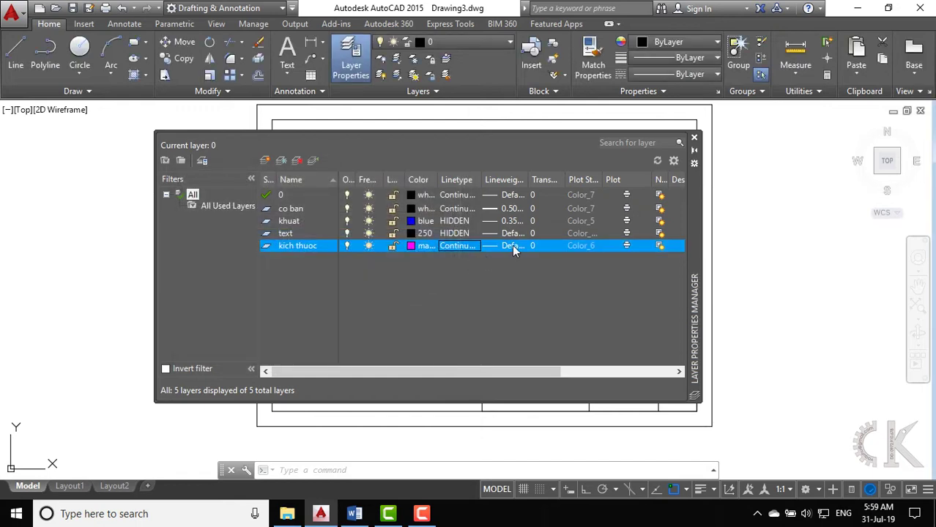
{"action": "left_click", "coordinate": [515, 250]}
{"action": "left_click", "coordinate": [457, 211]}
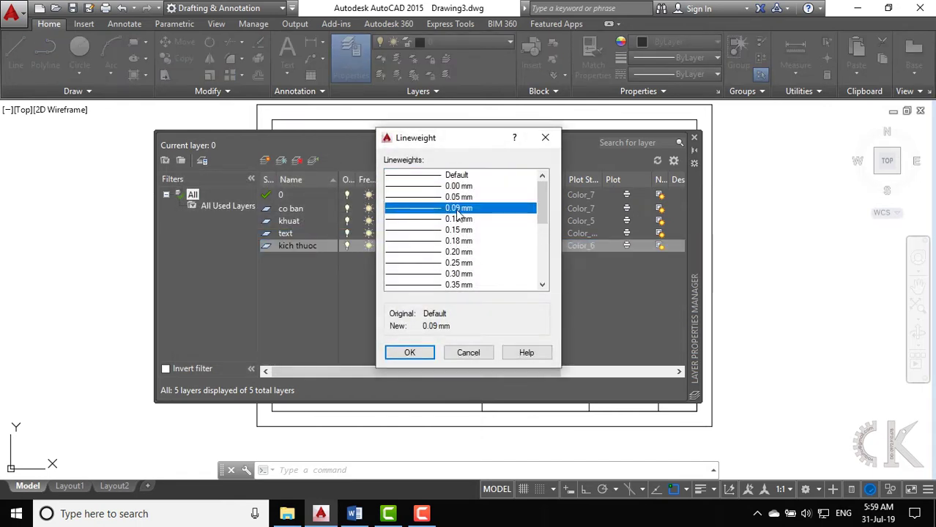
{"action": "left_click", "coordinate": [410, 353]}
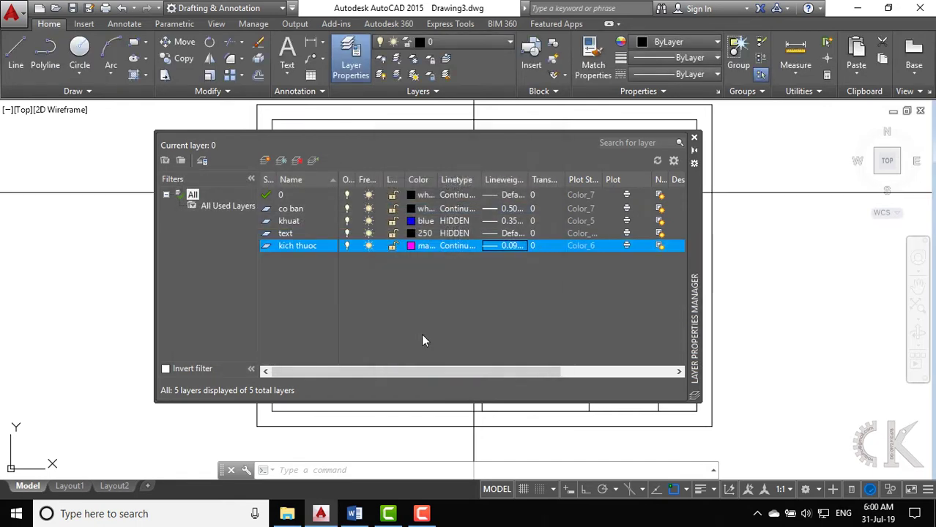
Add a new 'tâm' layer coloured red
{"action": "left_click", "coordinate": [265, 162]}
{"action": "type", "text": "tâm"}
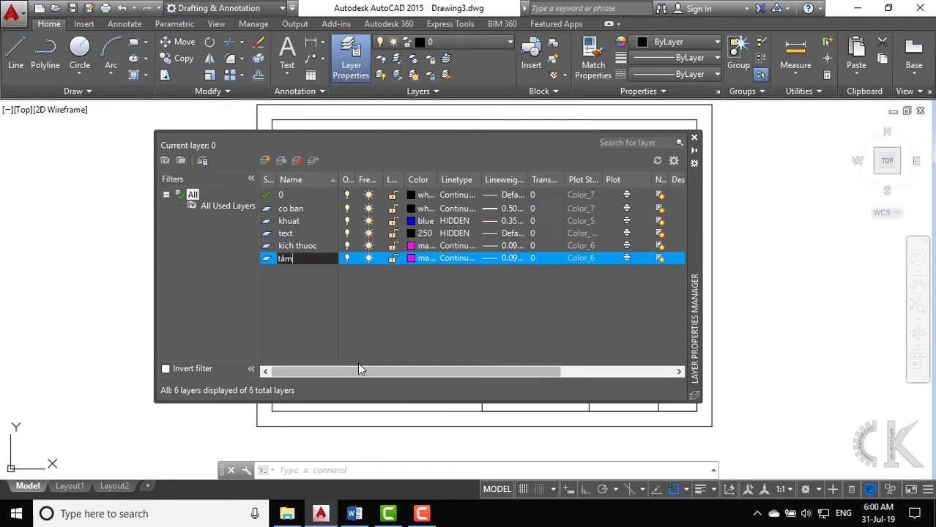
{"action": "left_click", "coordinate": [420, 258]}
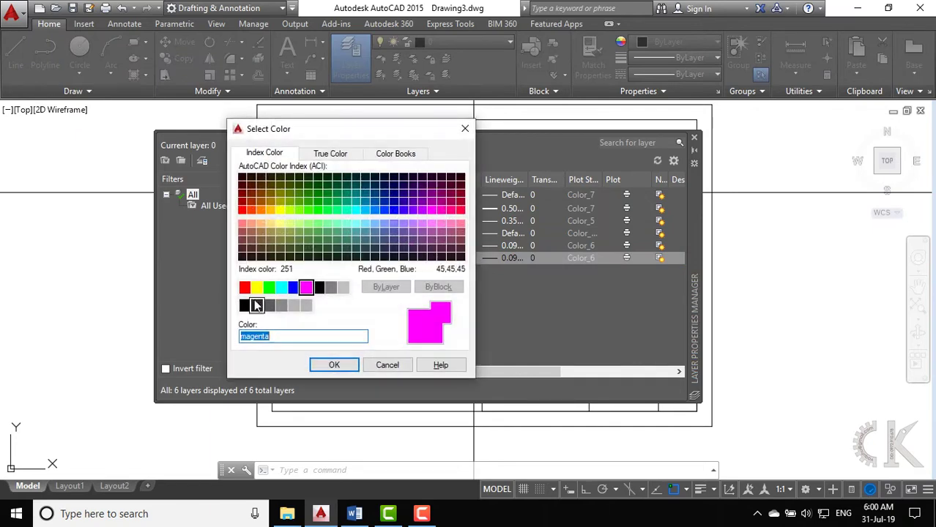
{"action": "left_click", "coordinate": [245, 288]}
{"action": "left_click", "coordinate": [338, 369]}
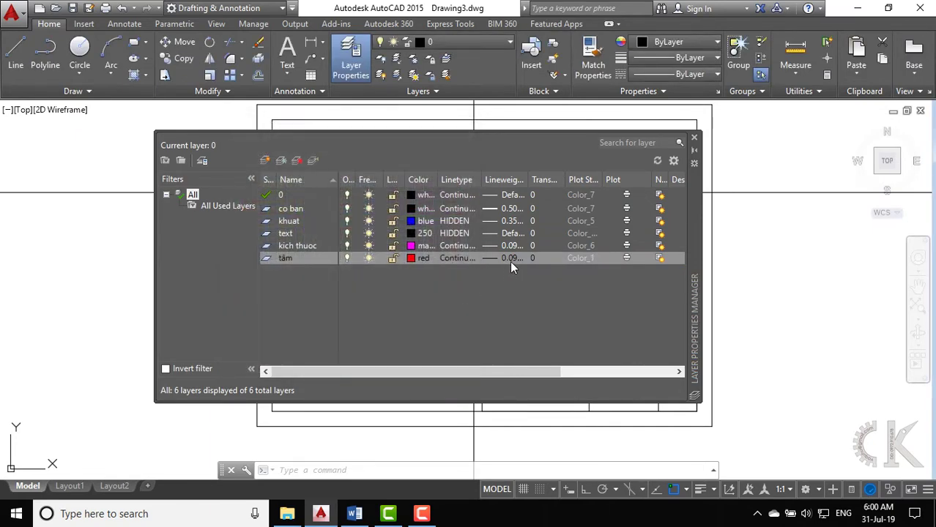
Close the layer manager and switch to the Word tutorial document
{"action": "left_click", "coordinate": [695, 141]}
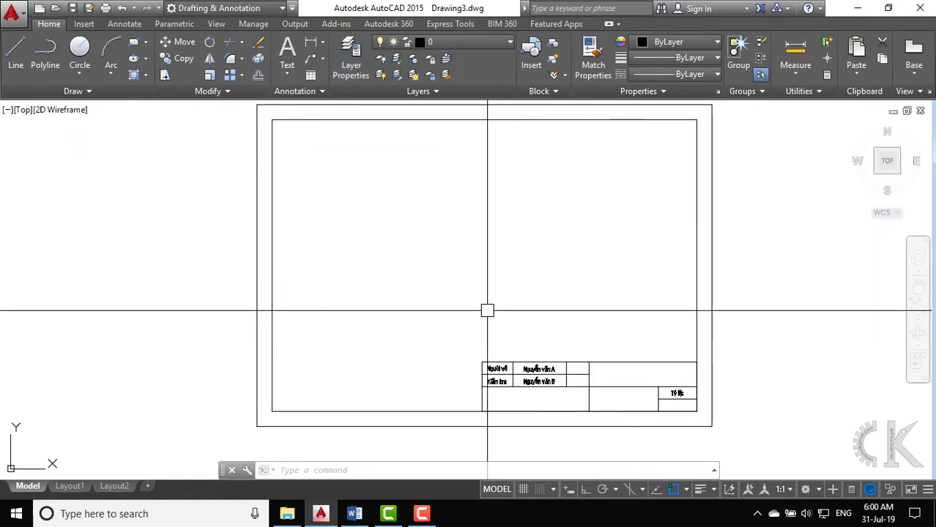
{"action": "middle_click_drag", "start_coordinate": [487, 311], "coordinate": [493, 330]}
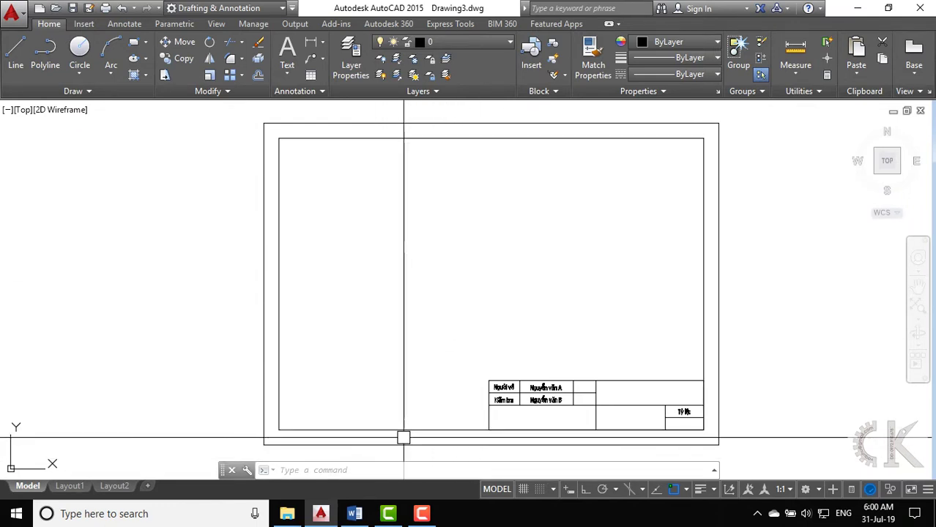
{"action": "left_click", "coordinate": [355, 513]}
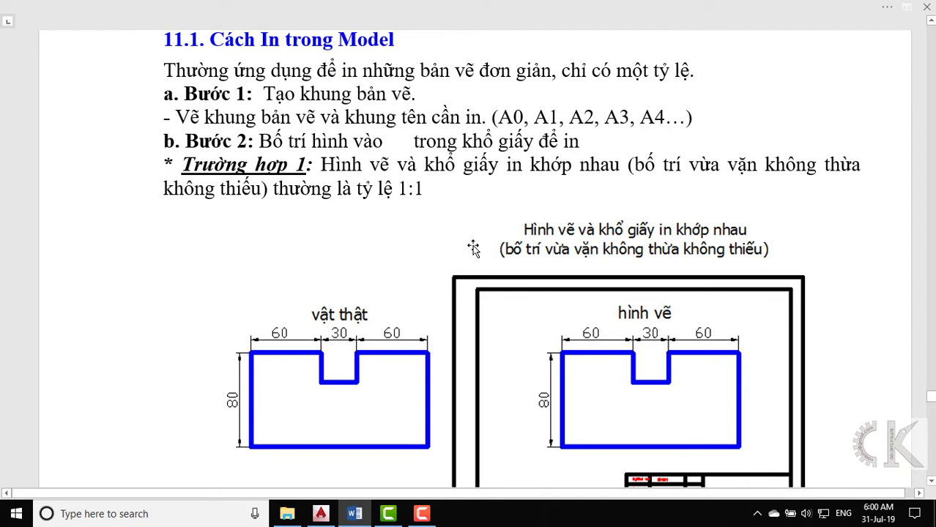
Scroll the Word guide to the 1:1 framed drawing example, then return to AutoCAD
{"action": "scroll", "coordinate": [424, 265], "scroll_direction": "down", "scroll_amount": 2}
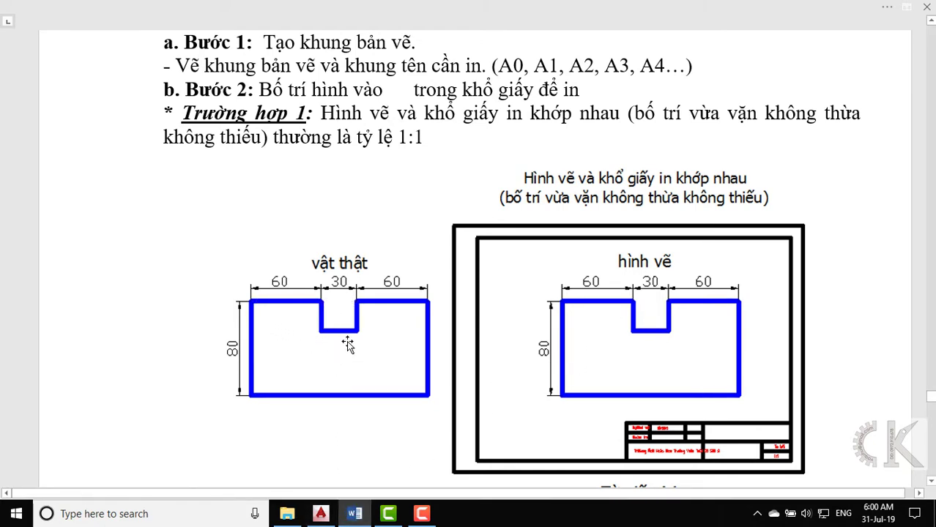
{"action": "left_click", "coordinate": [320, 513]}
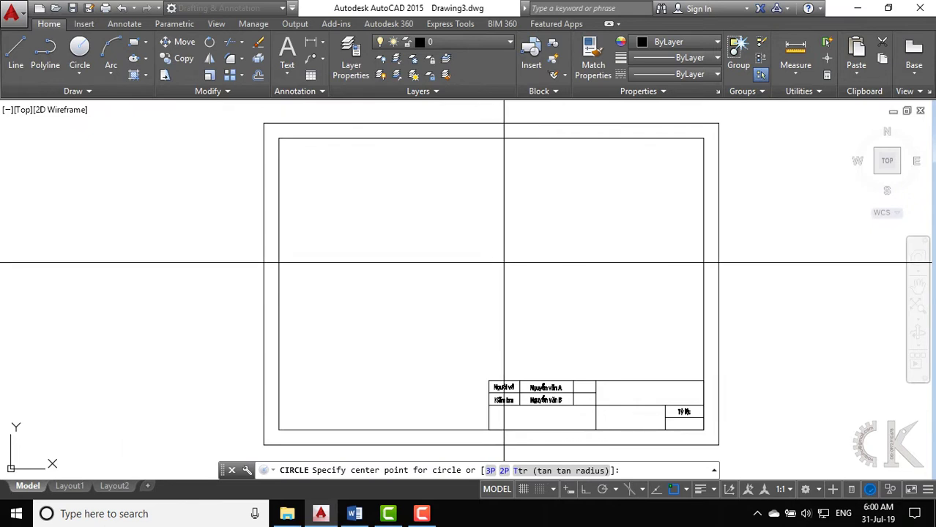
Draw a radius-50 circle in the frame, put it on 'co ban' and show lineweights
{"action": "left_click", "coordinate": [483, 268]}
{"action": "type", "text": "50"}
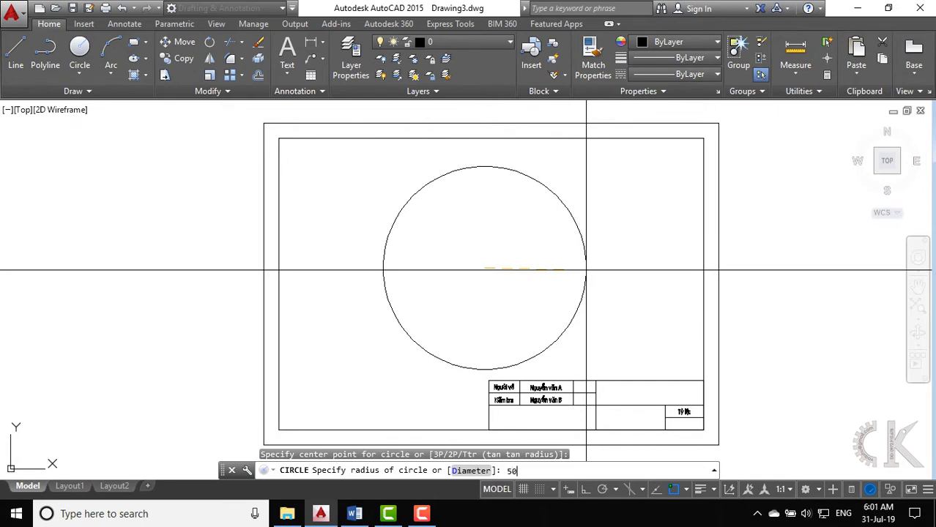
{"action": "key", "text": "Return"}
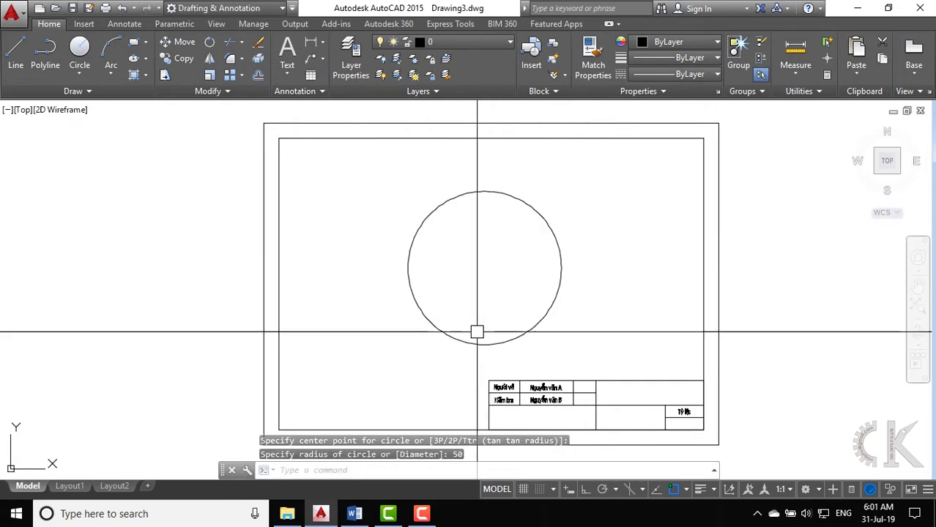
{"action": "left_click", "coordinate": [474, 343]}
{"action": "left_click", "coordinate": [483, 42]}
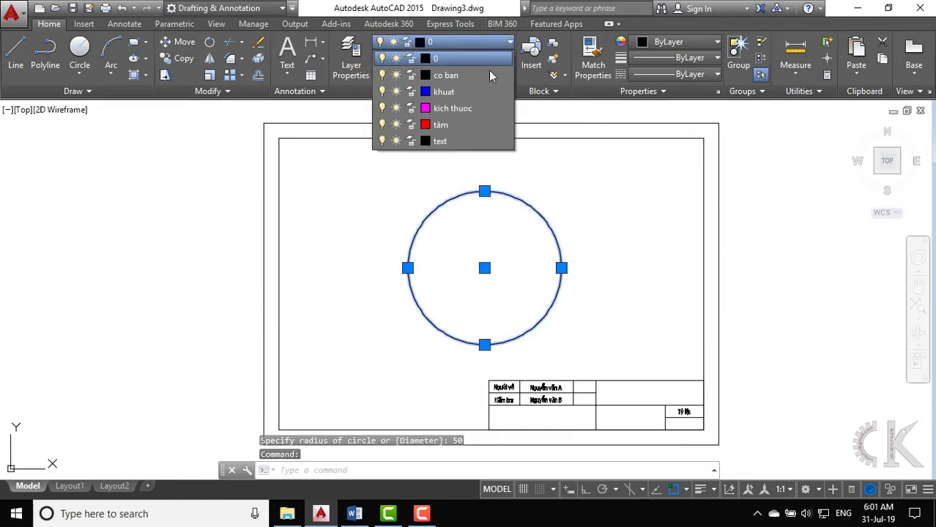
{"action": "left_click", "coordinate": [475, 75]}
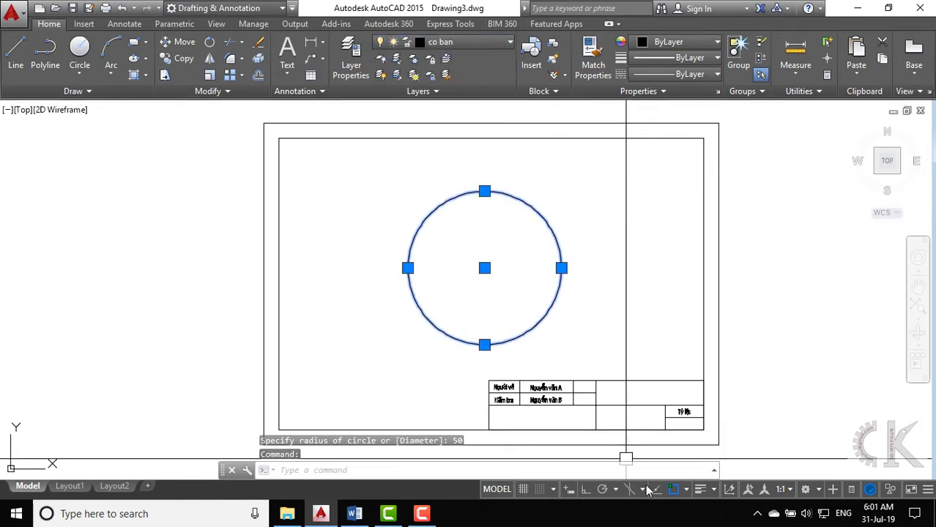
{"action": "left_click", "coordinate": [701, 489]}
{"action": "key", "text": "Escape"}
{"action": "key", "text": "Escape"}
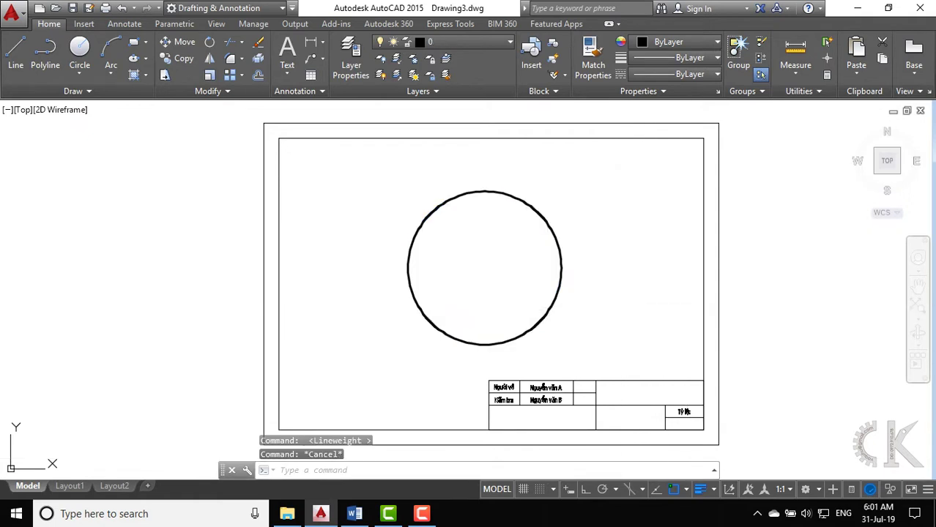
{"action": "type", "text": "l"}
{"action": "key", "text": "Return"}
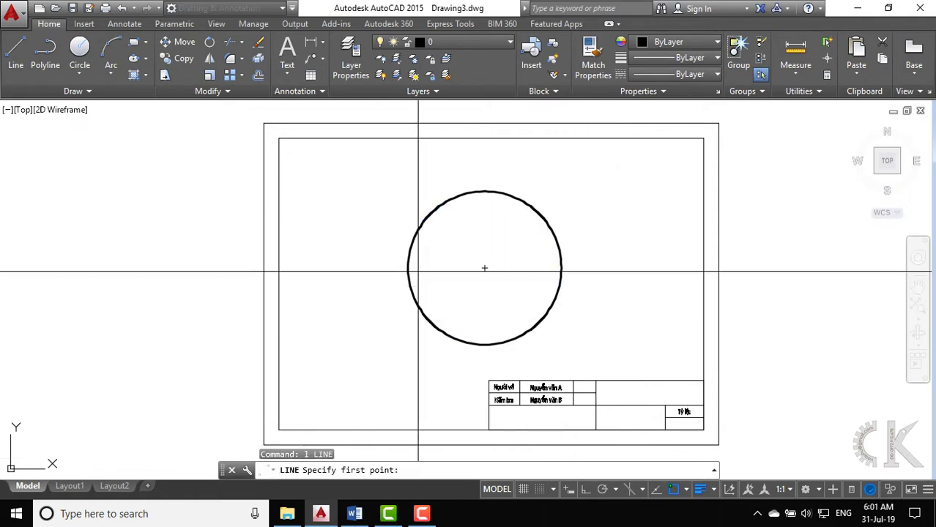
Draw a horizontal line across the circle and extend its right end by 8
{"action": "left_click", "coordinate": [408, 268]}
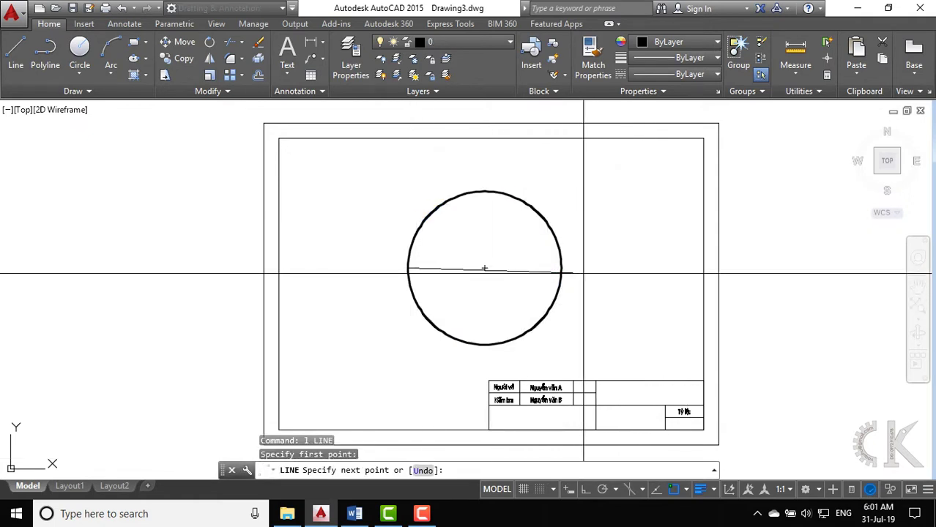
{"action": "key", "text": "F8"}
{"action": "scroll", "coordinate": [580, 272], "scroll_direction": "up", "scroll_amount": 8}
{"action": "scroll", "coordinate": [576, 273], "scroll_direction": "down", "scroll_amount": 1}
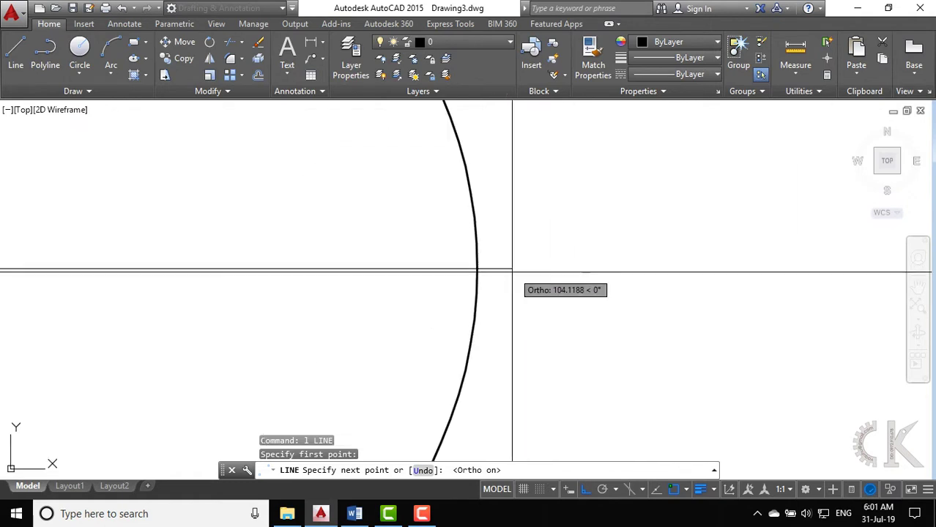
{"action": "left_click", "coordinate": [477, 268]}
{"action": "key", "text": "Return"}
{"action": "left_click", "coordinate": [453, 269]}
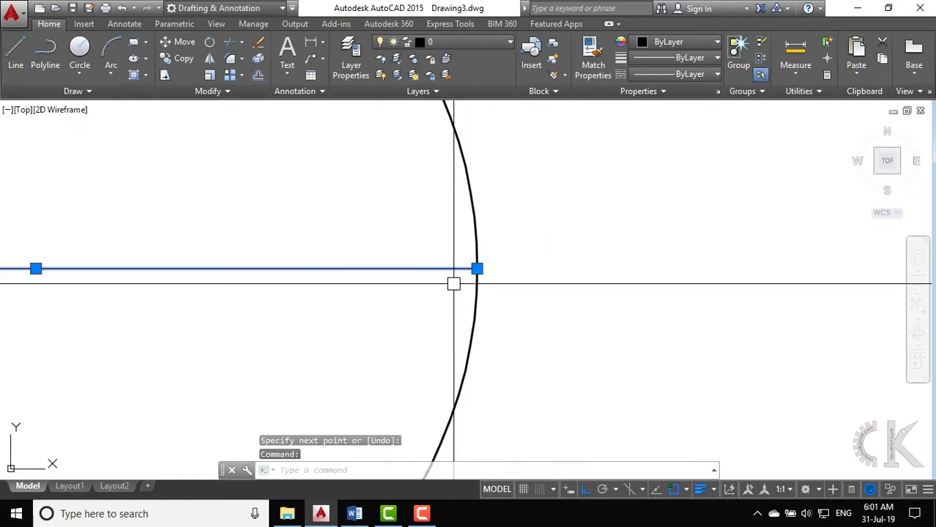
{"action": "left_click", "coordinate": [477, 268]}
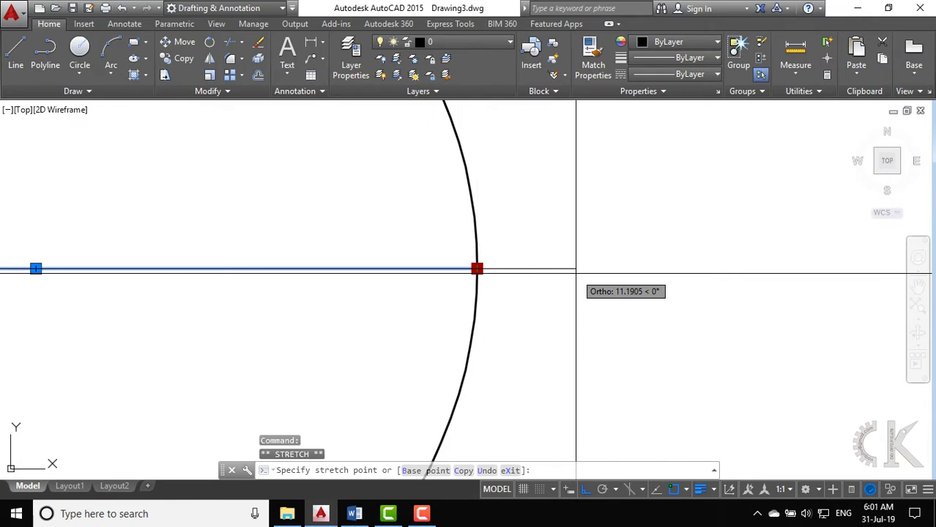
{"action": "type", "text": "8"}
{"action": "key", "text": "Return"}
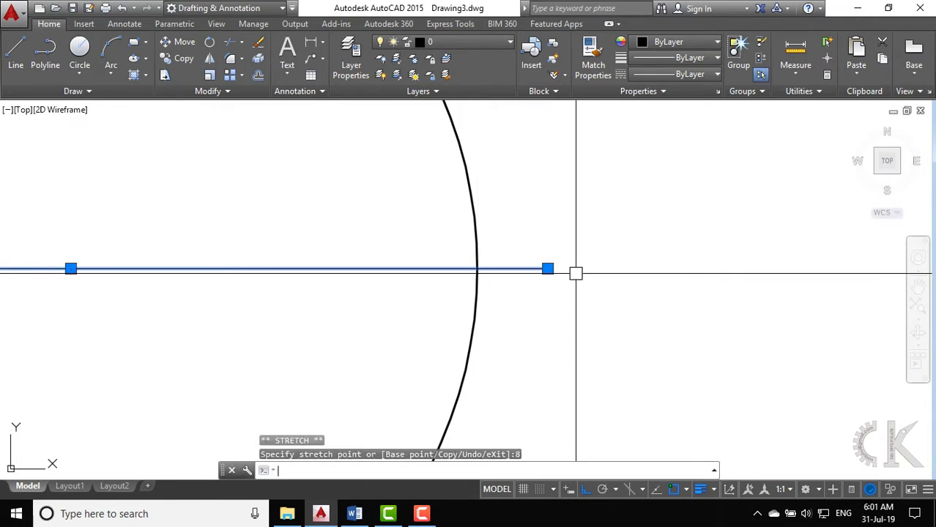
{"action": "scroll", "coordinate": [563, 285], "scroll_direction": "down", "scroll_amount": 3}
{"action": "scroll", "coordinate": [542, 306], "scroll_direction": "down", "scroll_amount": 2}
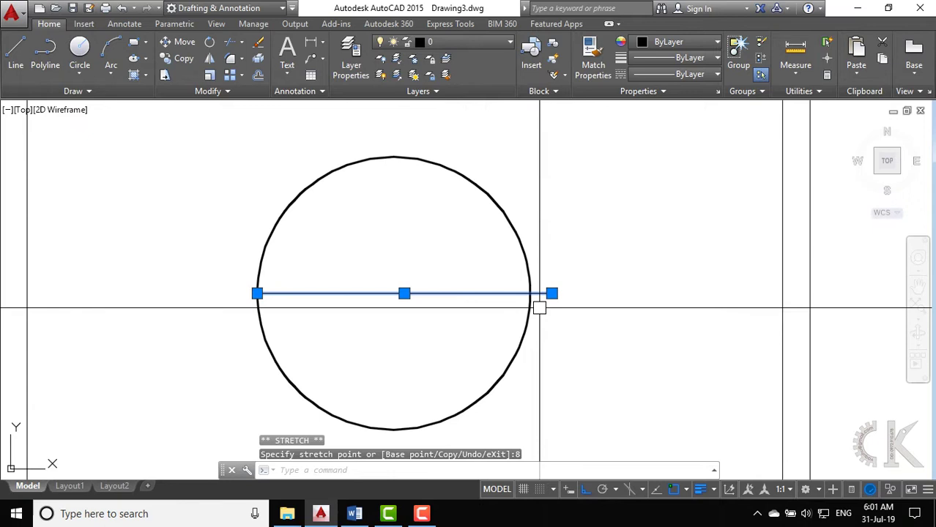
Centre the line on the circle and rotate a copy 90° to vertical
{"action": "left_click", "coordinate": [404, 293]}
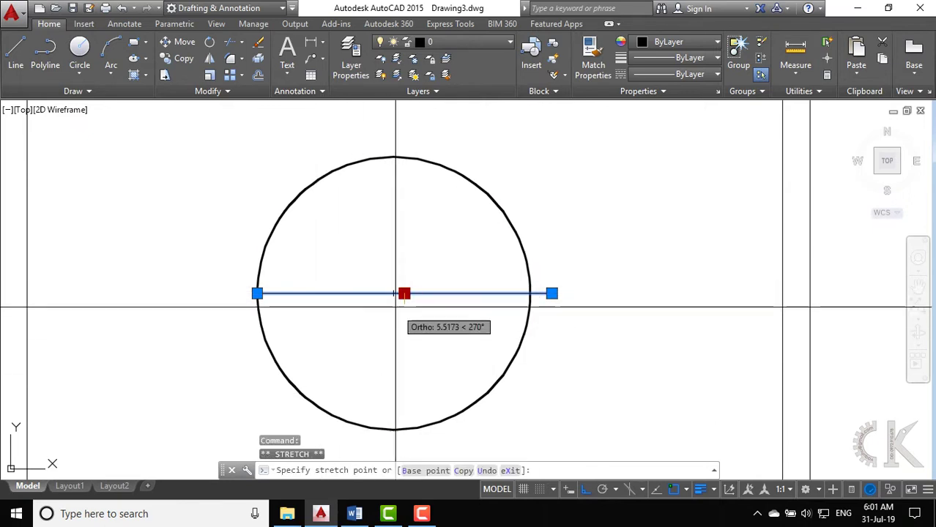
{"action": "left_click", "coordinate": [390, 309]}
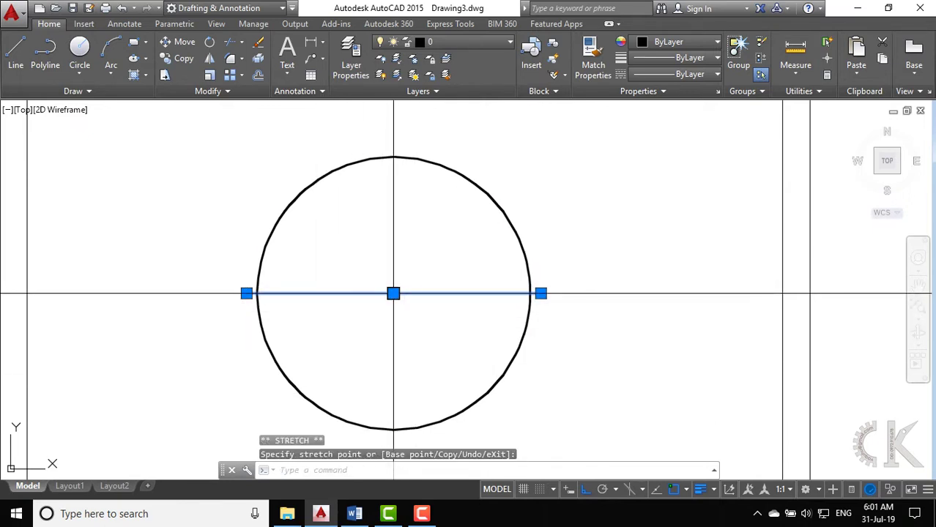
{"action": "left_click", "coordinate": [393, 293]}
{"action": "key", "text": "space"}
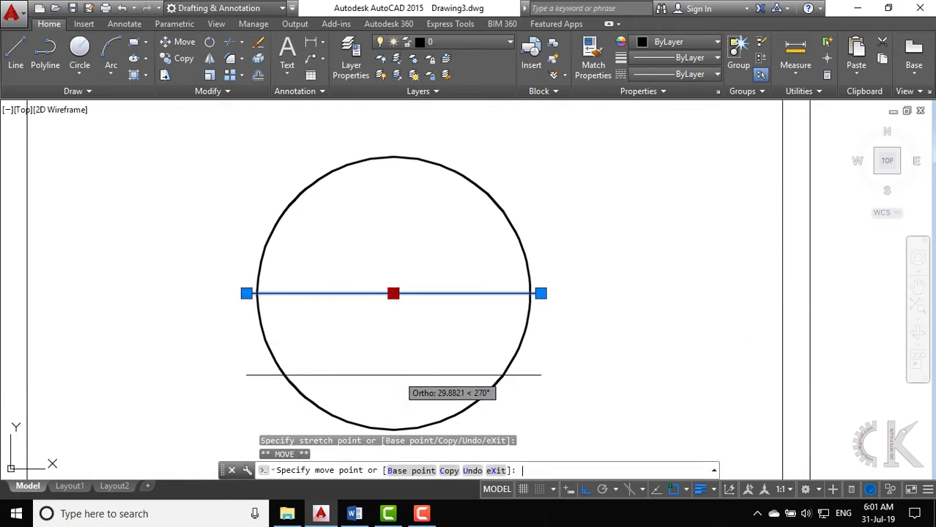
{"action": "key", "text": "space"}
{"action": "type", "text": "c"}
{"action": "key", "text": "Return"}
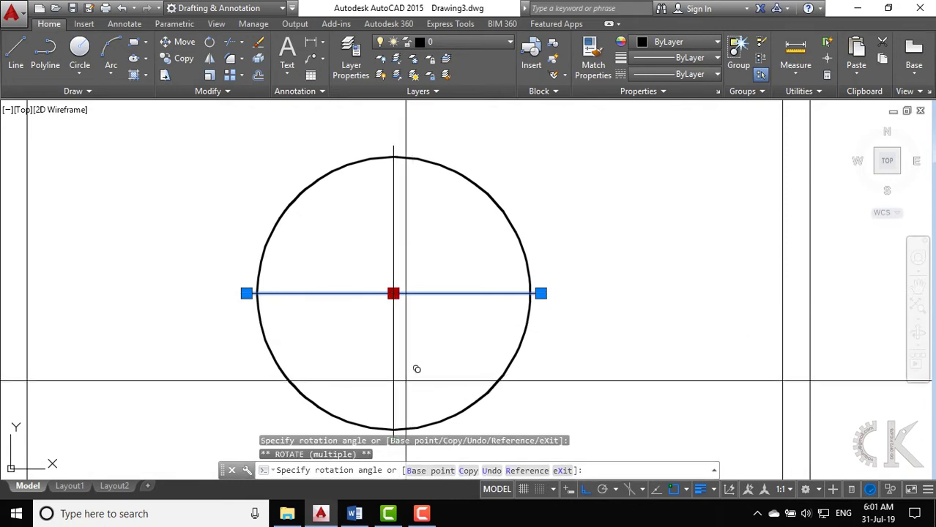
{"action": "left_click", "coordinate": [439, 278]}
{"action": "key", "text": "Escape"}
{"action": "left_click", "coordinate": [436, 273]}
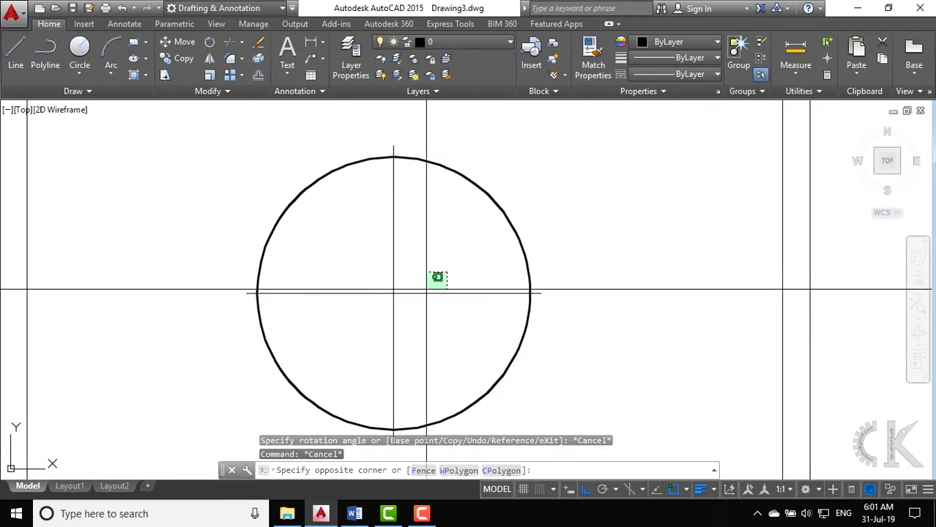
Move the selected centre lines onto the 'tâm' layer
{"action": "left_click", "coordinate": [489, 41]}
{"action": "left_click", "coordinate": [482, 127]}
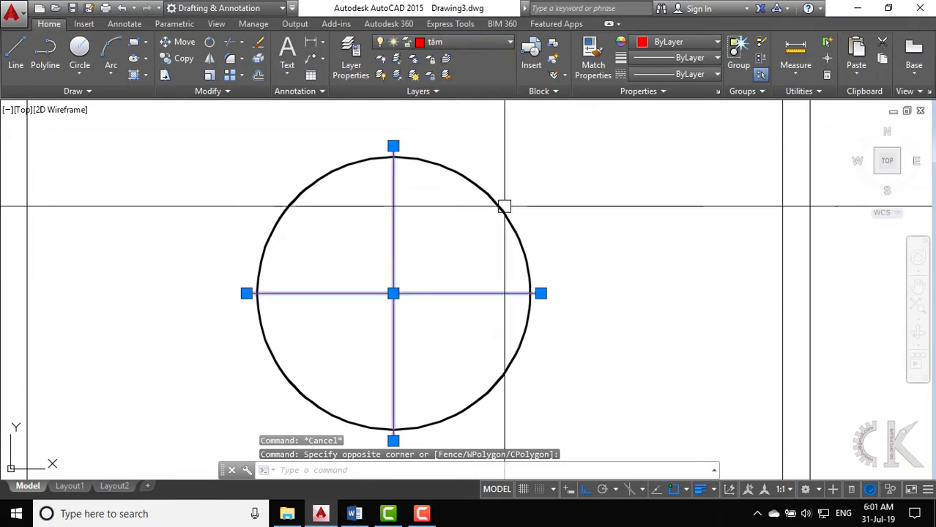
{"action": "key", "text": "Escape"}
Window-select the centre lines around the circle centre several times to check them
{"action": "left_click", "coordinate": [465, 280]}
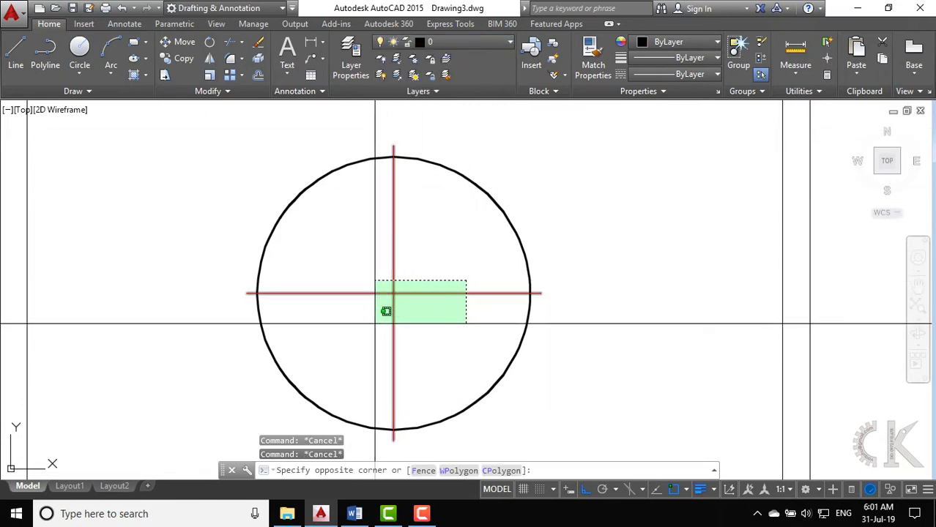
{"action": "left_click", "coordinate": [401, 309]}
{"action": "key", "text": "Escape"}
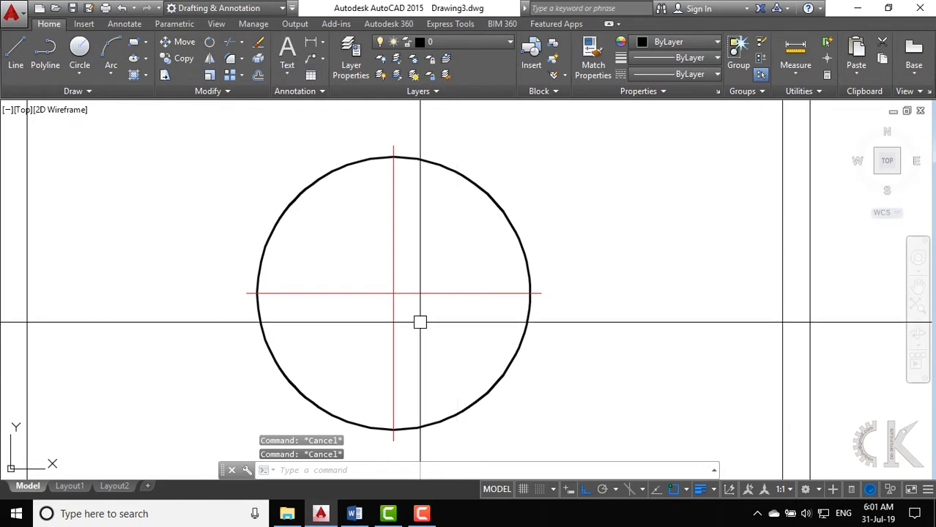
{"action": "left_click", "coordinate": [429, 281]}
{"action": "left_click", "coordinate": [380, 322]}
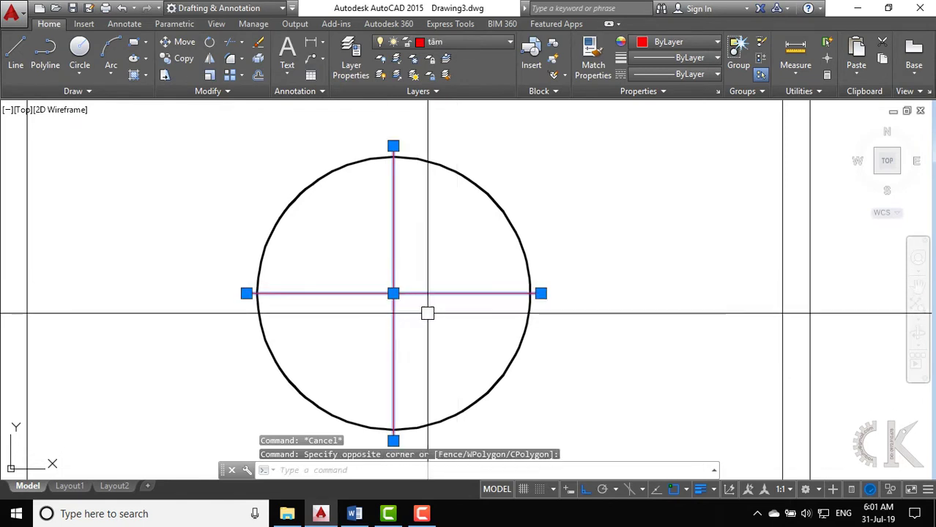
{"action": "key", "text": "Escape"}
{"action": "left_click", "coordinate": [424, 271]}
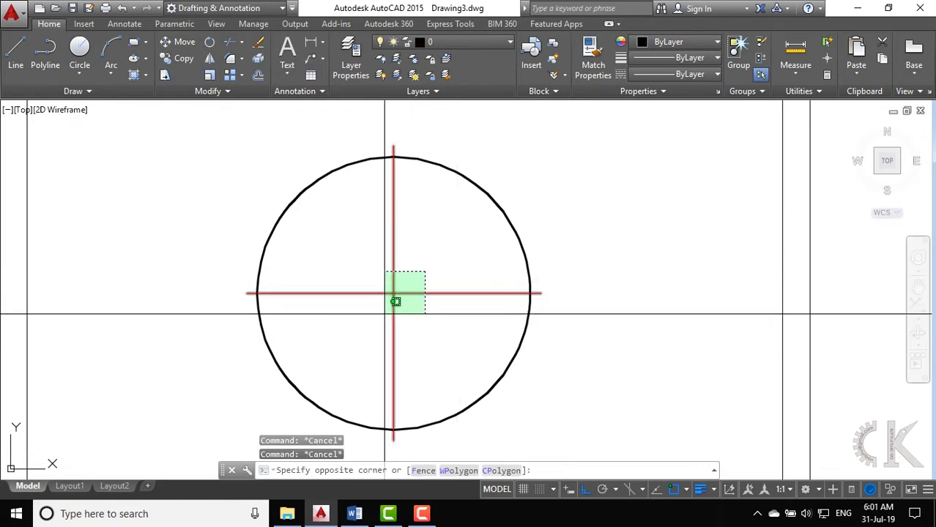
{"action": "left_click", "coordinate": [385, 313]}
{"action": "key", "text": "Escape"}
{"action": "key", "text": "Escape"}
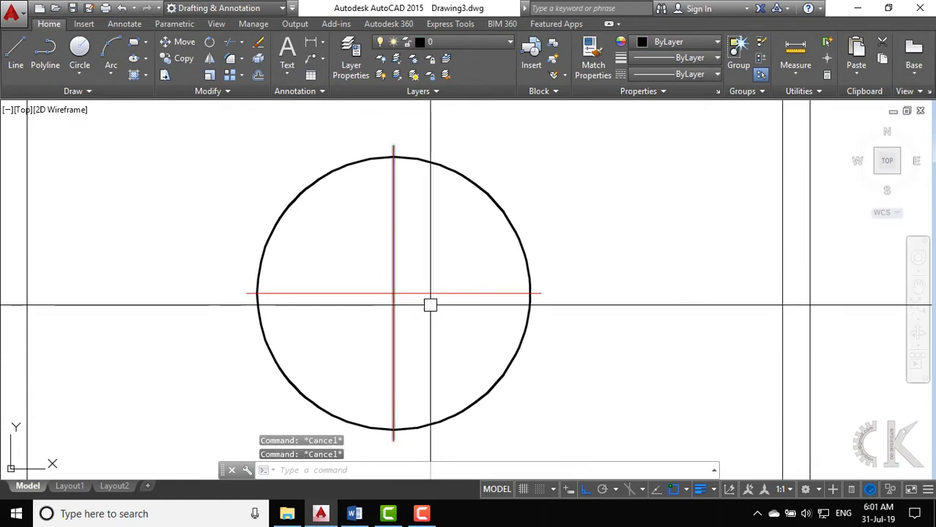
{"action": "type", "text": "la"}
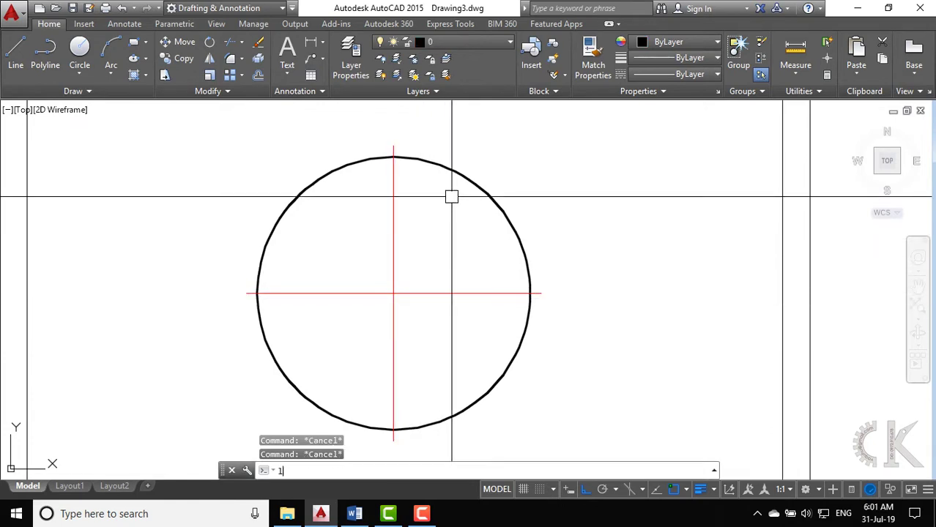
{"action": "key", "text": "Return"}
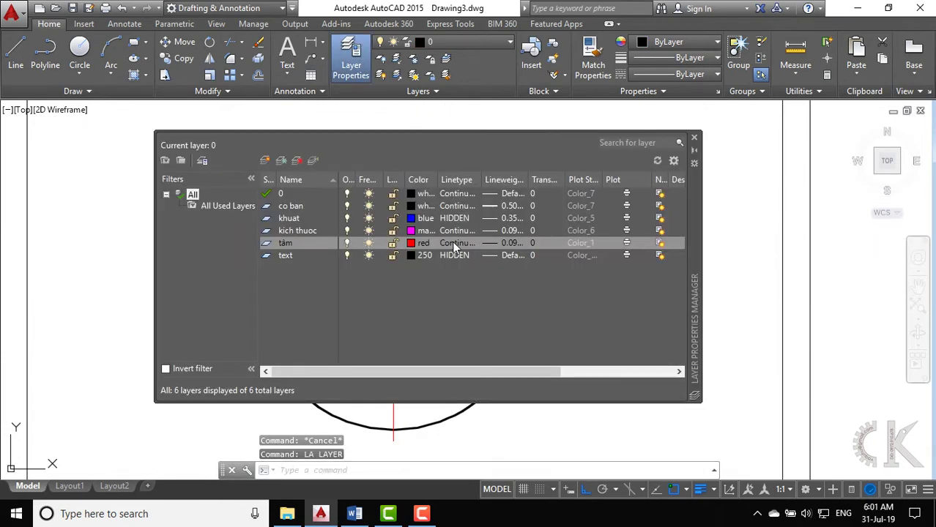
Load the CENTER linetype and assign it to the 'tâm' layer
{"action": "left_click", "coordinate": [453, 243]}
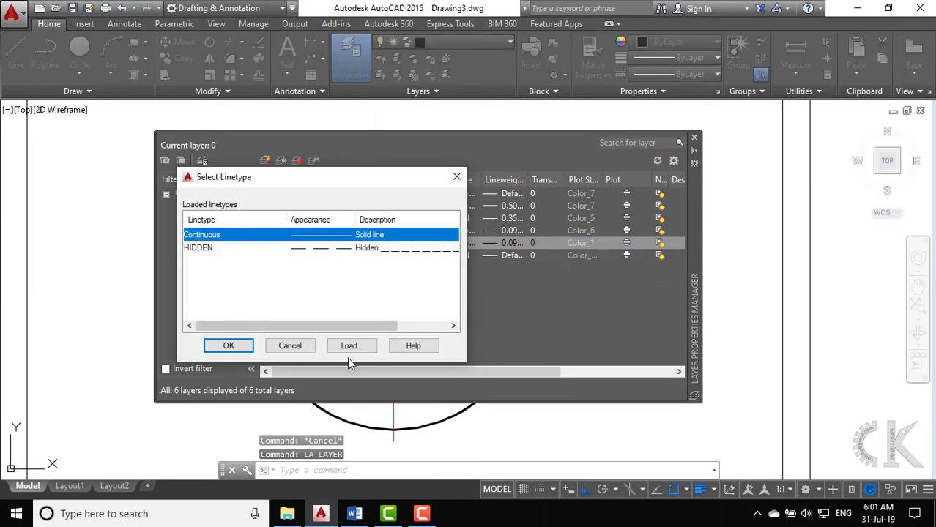
{"action": "left_click", "coordinate": [351, 346]}
{"action": "scroll", "coordinate": [341, 261], "scroll_direction": "down", "scroll_amount": 2}
{"action": "scroll", "coordinate": [342, 261], "scroll_direction": "down", "scroll_amount": 5}
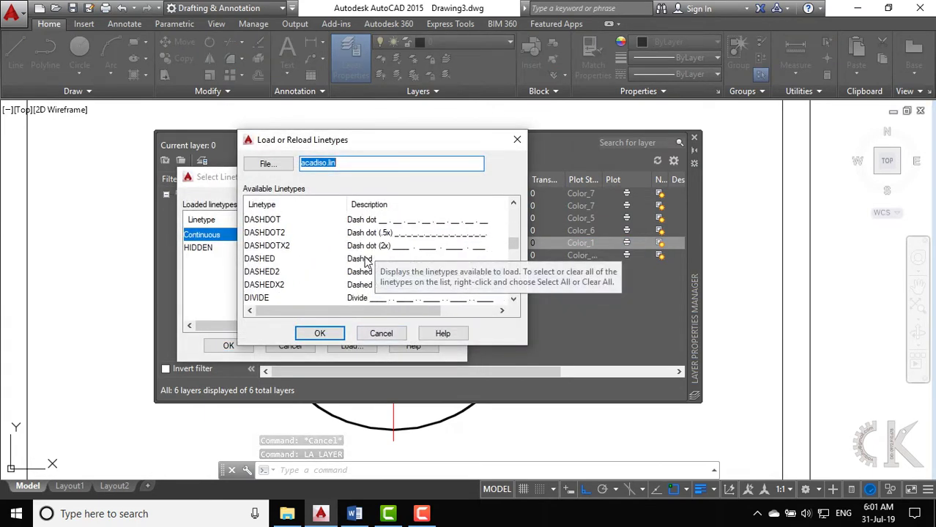
{"action": "scroll", "coordinate": [342, 262], "scroll_direction": "up", "scroll_amount": 1}
{"action": "left_click", "coordinate": [357, 220]}
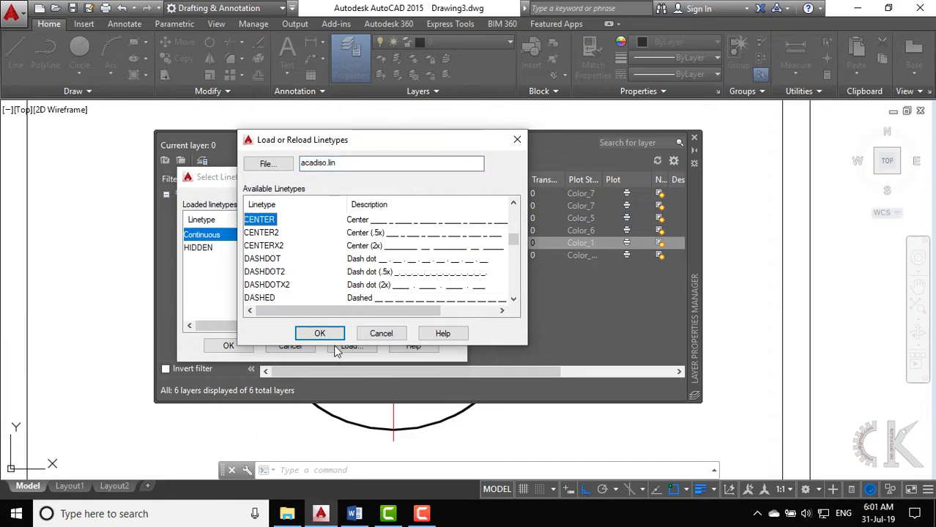
{"action": "left_click", "coordinate": [336, 334]}
{"action": "left_click", "coordinate": [220, 235]}
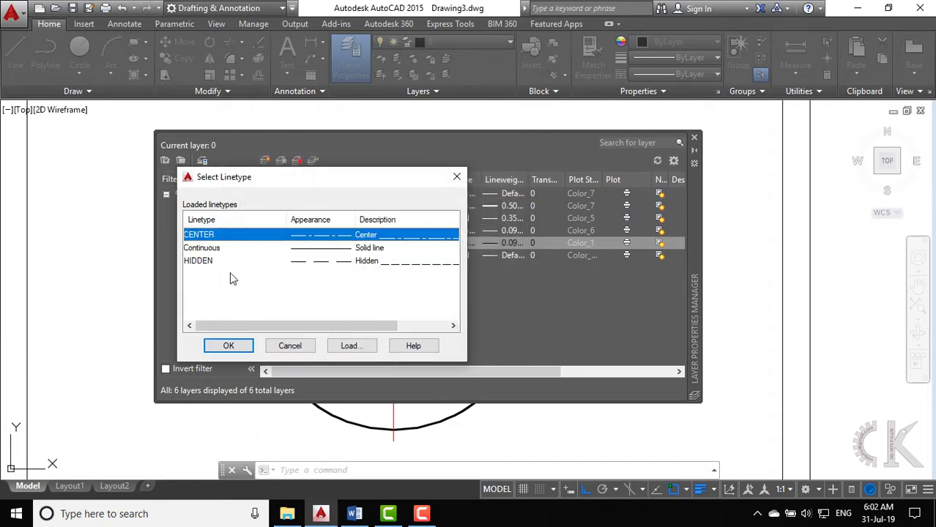
{"action": "left_click", "coordinate": [240, 345]}
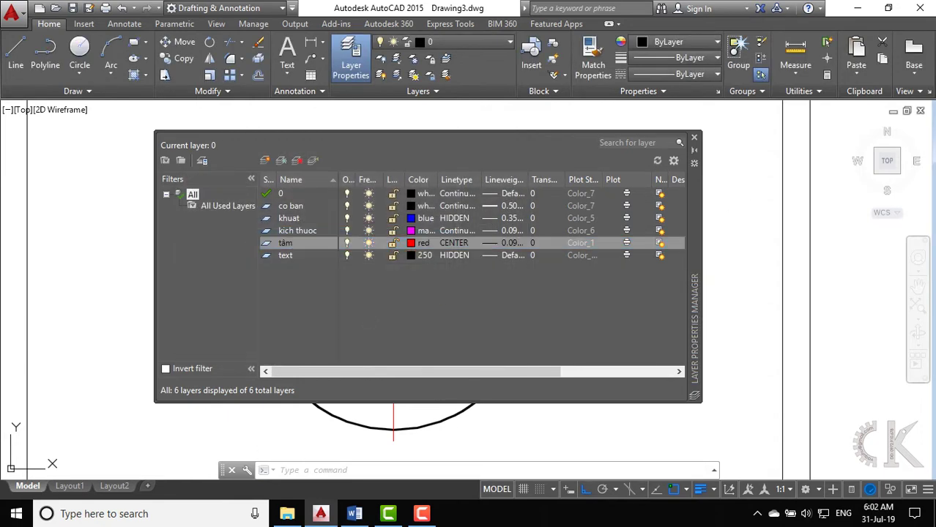
{"action": "left_click", "coordinate": [695, 142]}
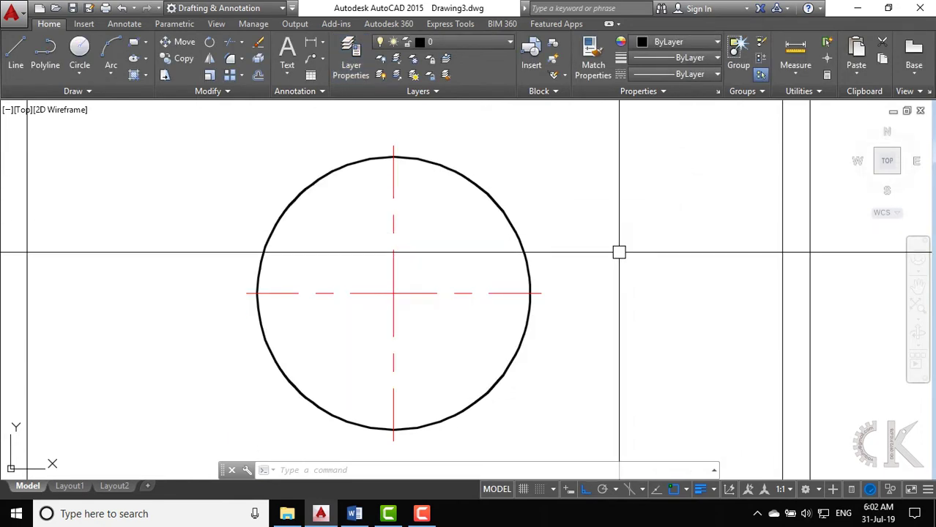
Zoom to the whole sheet and add a diameter dimension to the circle at its upper right
{"action": "scroll", "coordinate": [474, 318], "scroll_direction": "down", "scroll_amount": 4}
{"action": "middle_click", "coordinate": [483, 311]}
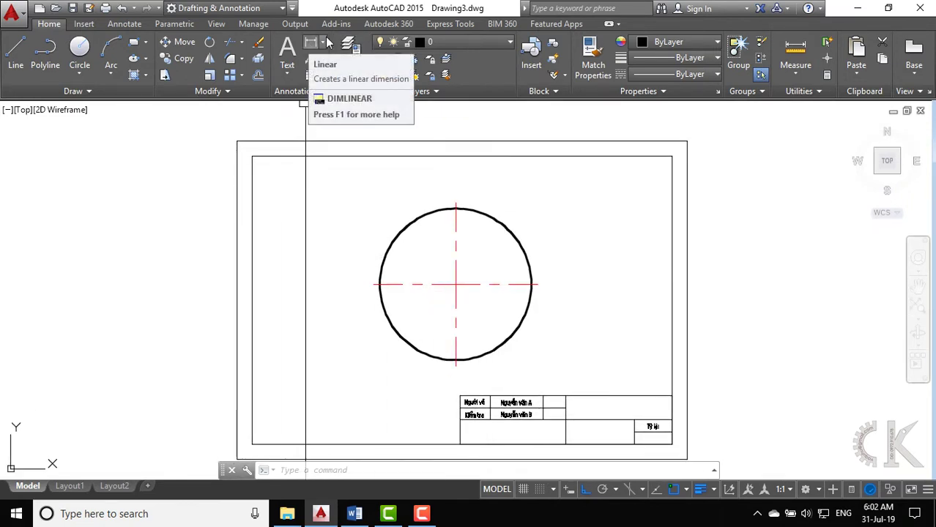
{"action": "left_click", "coordinate": [327, 42]}
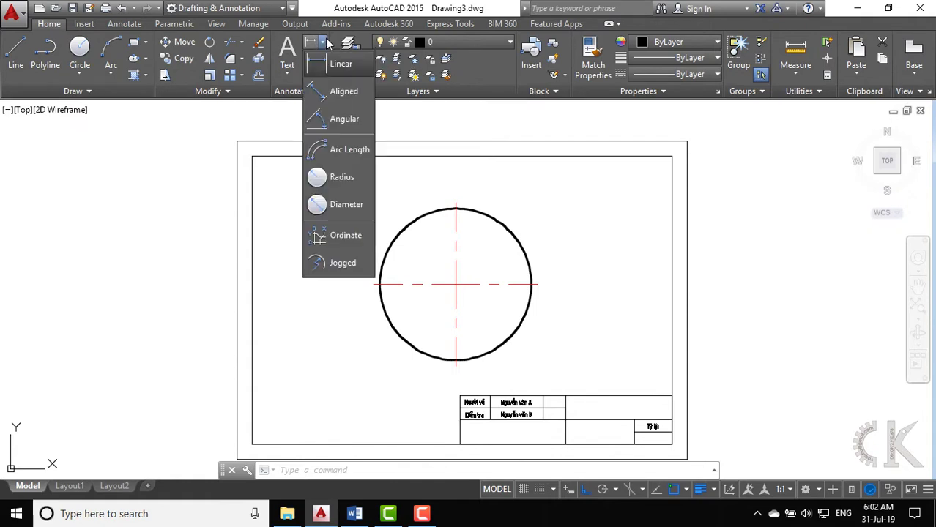
{"action": "left_click", "coordinate": [333, 202]}
{"action": "left_click", "coordinate": [510, 224]}
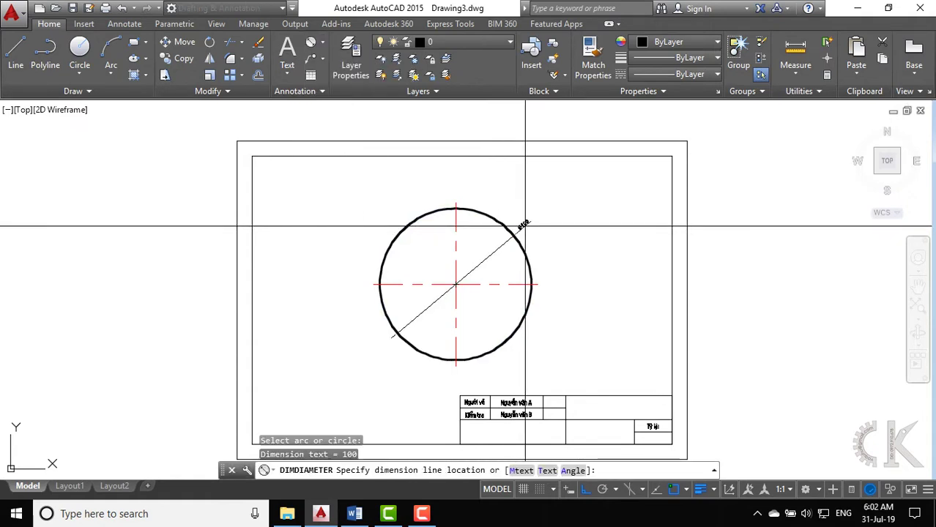
{"action": "left_click", "coordinate": [505, 245]}
{"action": "left_click", "coordinate": [505, 245]}
Put the diameter dimension on the kich thuoc layer, then open the Dimension Style Manager with D
{"action": "left_click", "coordinate": [476, 41]}
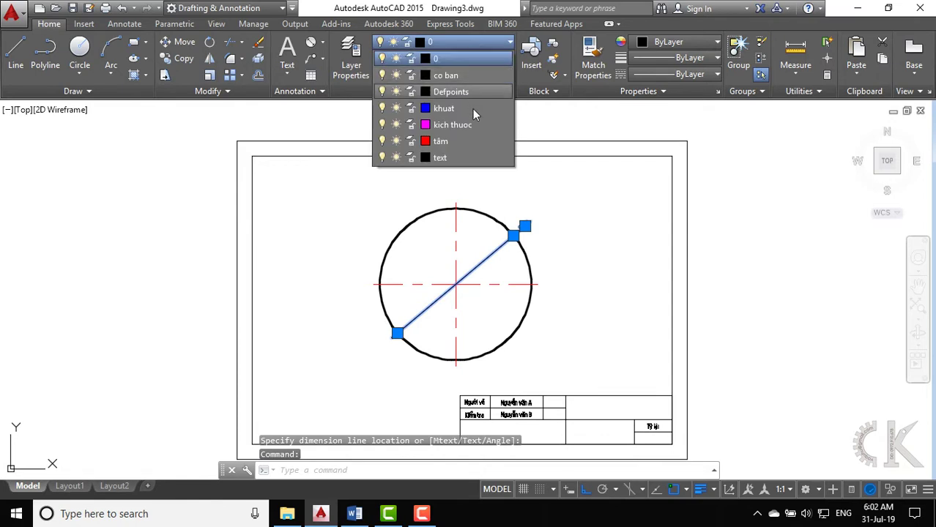
{"action": "left_click", "coordinate": [470, 125]}
{"action": "key", "text": "Escape"}
{"action": "key", "text": "Escape"}
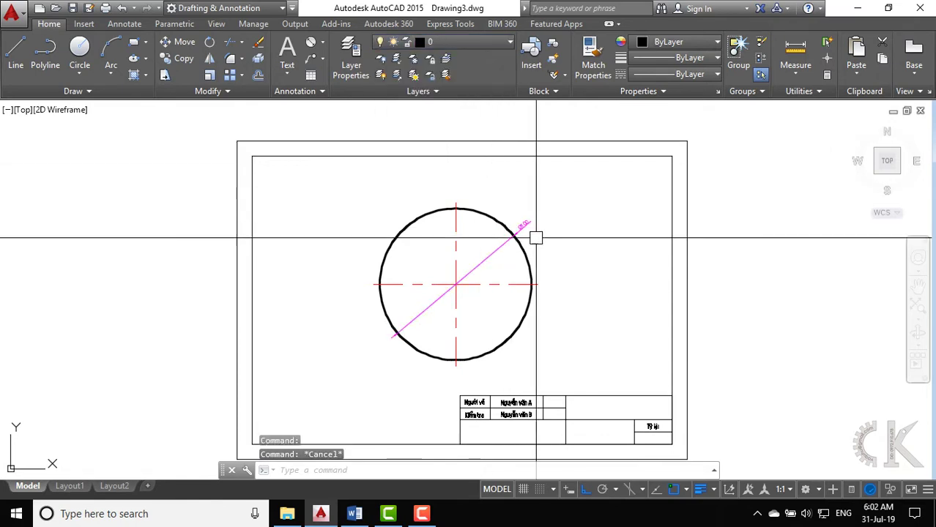
{"action": "scroll", "coordinate": [511, 252], "scroll_direction": "up", "scroll_amount": 2}
{"action": "scroll", "coordinate": [507, 249], "scroll_direction": "down", "scroll_amount": 3}
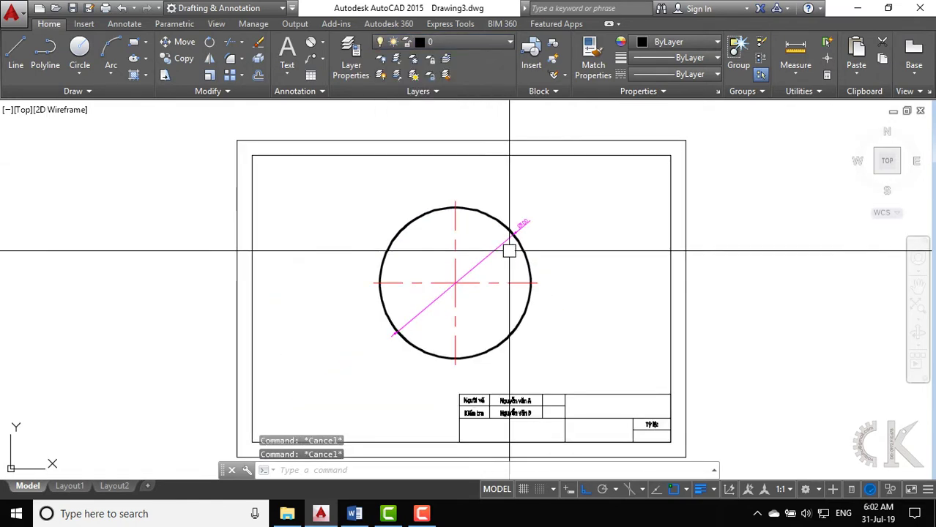
{"action": "mouse_move", "coordinate": [508, 249]}
{"action": "middle_mouse_down"}
{"action": "mouse_move", "coordinate": [493, 276]}
{"action": "mouse_move", "coordinate": [485, 272]}
{"action": "middle_mouse_up"}
{"action": "type", "text": "d"}
{"action": "key", "text": "Return"}
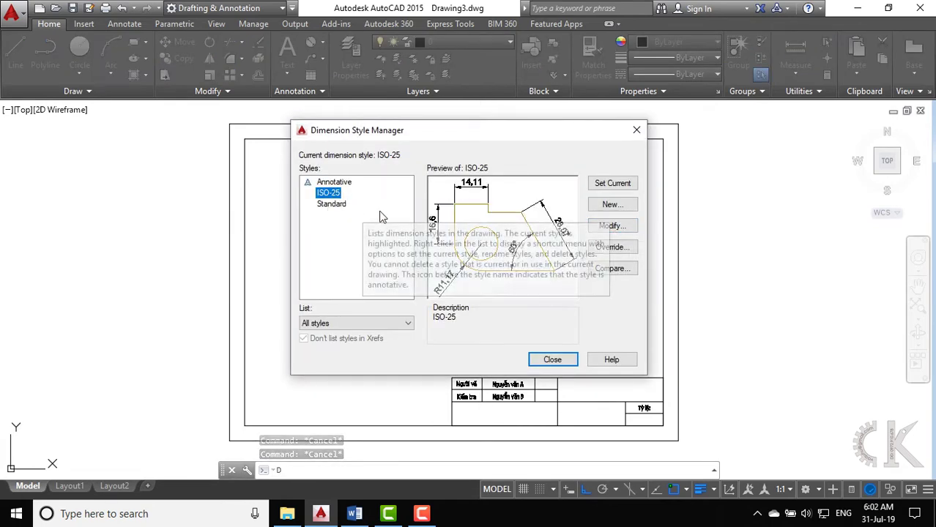
Modify ISO-25 to a text height of 3, confirm, and close the Dimension Style Manager
{"action": "left_click", "coordinate": [612, 226]}
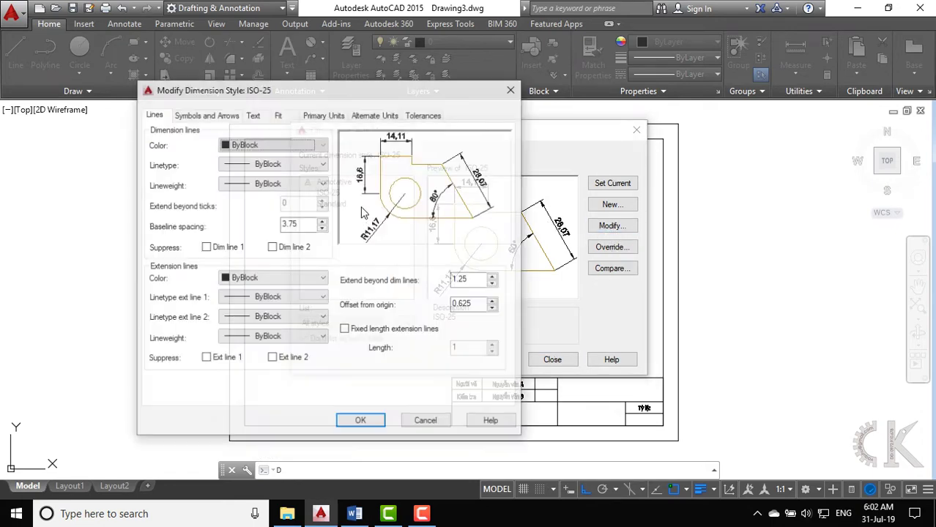
{"action": "left_click", "coordinate": [253, 115]}
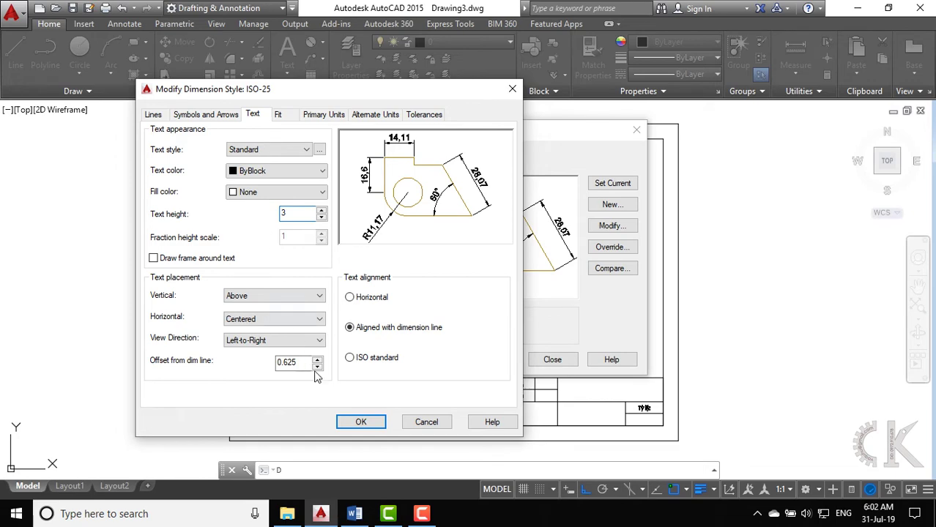
{"action": "left_click", "coordinate": [358, 429]}
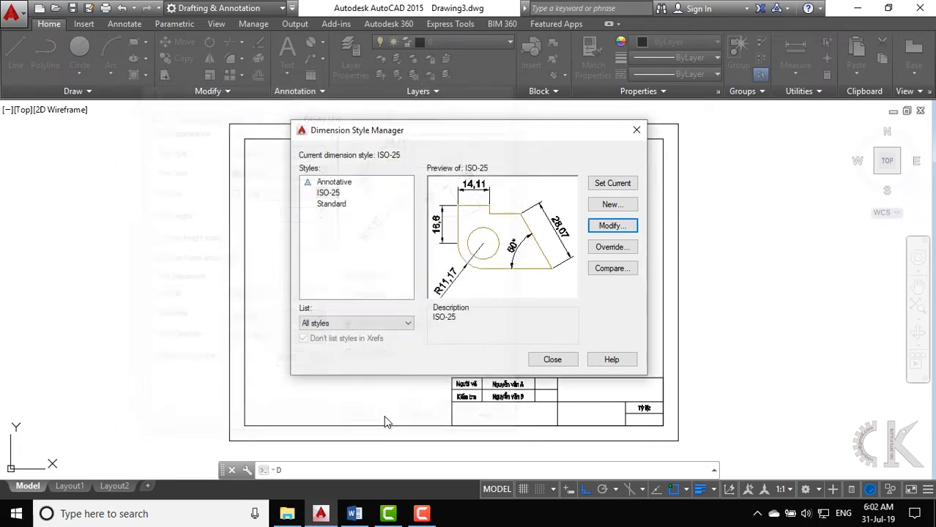
{"action": "left_click", "coordinate": [552, 359]}
{"action": "scroll", "coordinate": [506, 234], "scroll_direction": "up", "scroll_amount": 3}
{"action": "scroll", "coordinate": [498, 286], "scroll_direction": "down", "scroll_amount": 3}
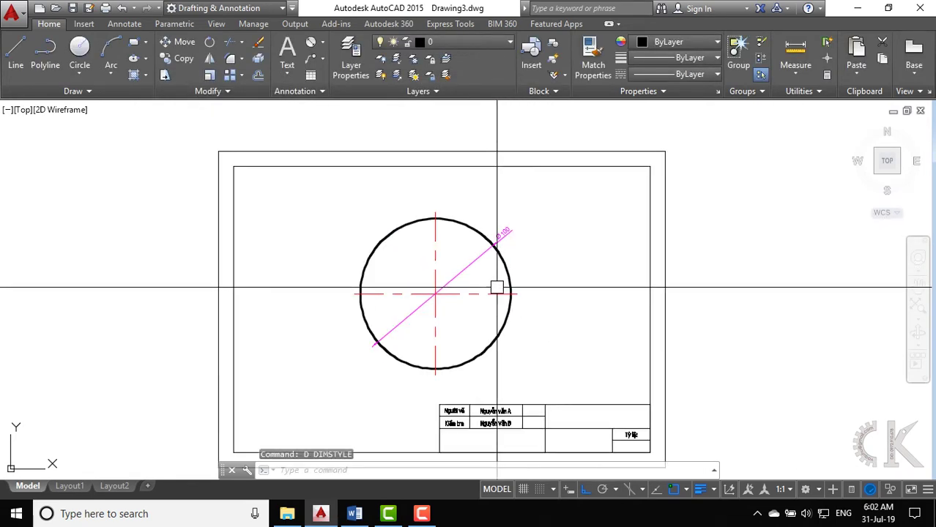
{"action": "middle_click_drag", "start_coordinate": [497, 286], "coordinate": [568, 244]}
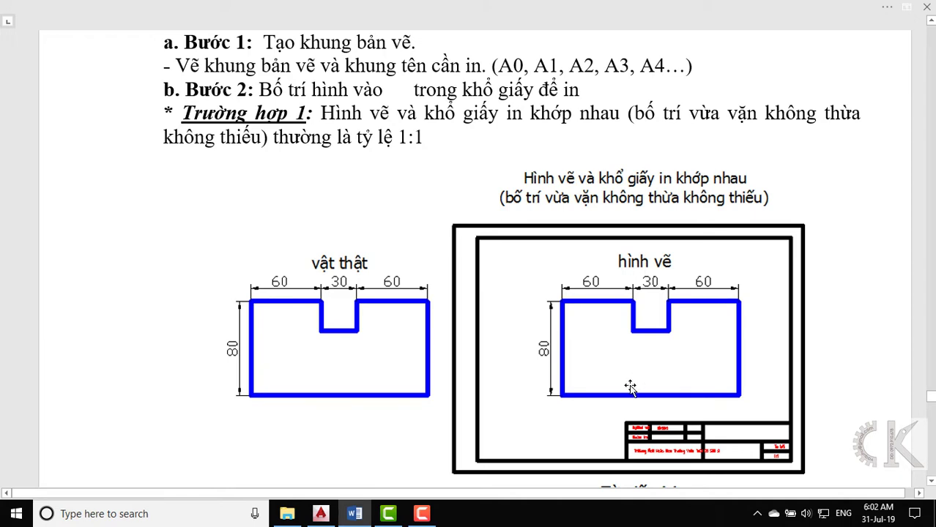
Scroll the Word notes to 'Trường hợp 2', Figure 11.1-2 with the 30-15-30 by 40 part
{"action": "scroll", "coordinate": [627, 378], "scroll_direction": "down", "scroll_amount": 2}
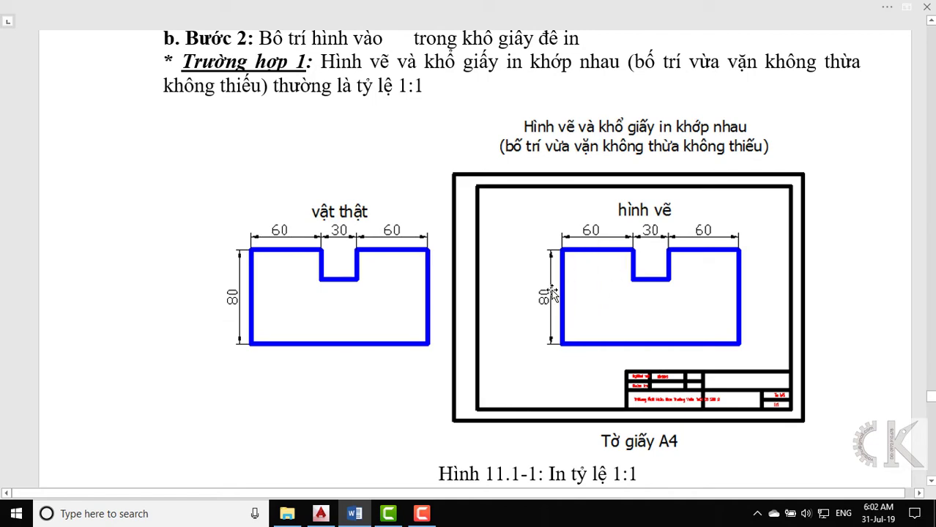
{"action": "scroll", "coordinate": [667, 284], "scroll_direction": "down", "scroll_amount": 4}
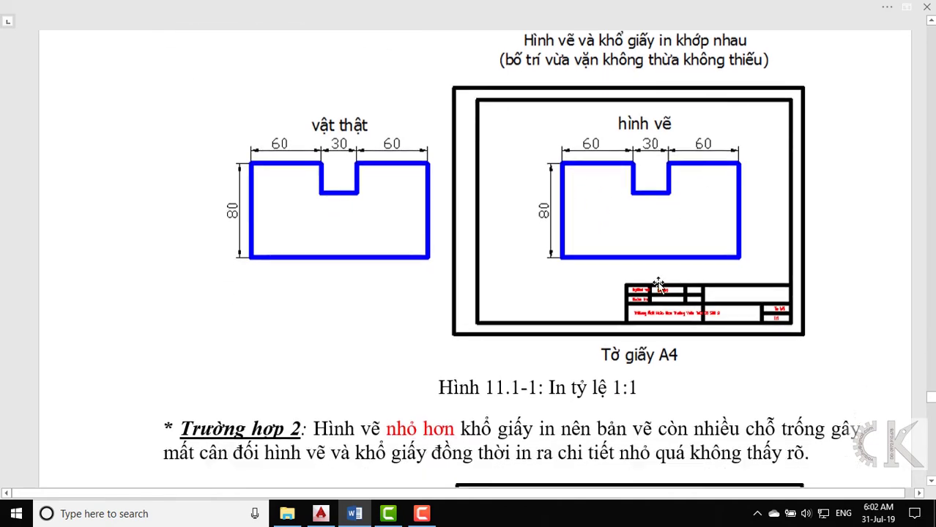
{"action": "scroll", "coordinate": [654, 274], "scroll_direction": "down", "scroll_amount": 3}
{"action": "scroll", "coordinate": [512, 276], "scroll_direction": "down", "scroll_amount": 3}
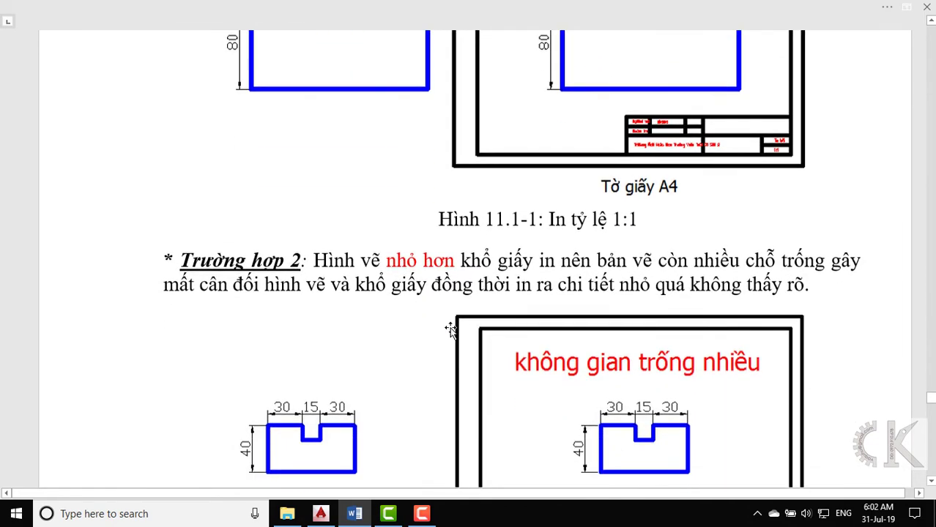
{"action": "scroll", "coordinate": [358, 277], "scroll_direction": "down", "scroll_amount": 2}
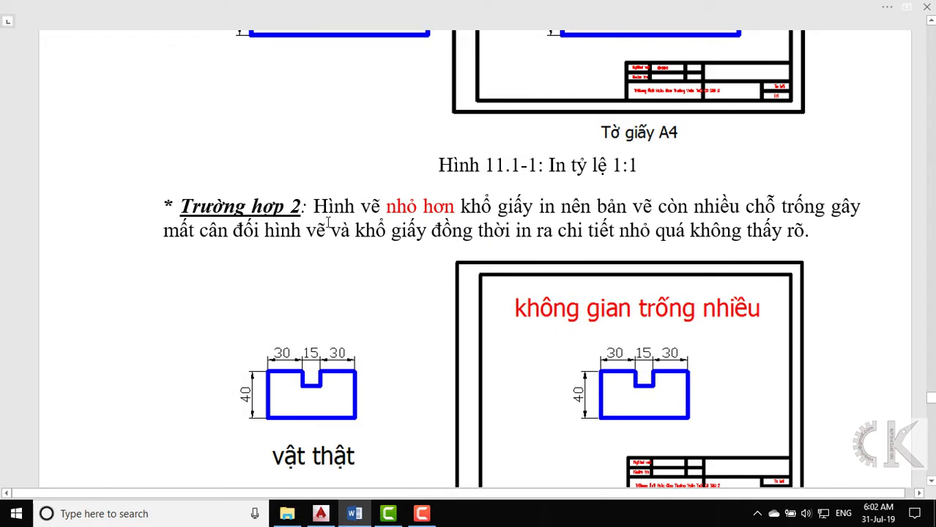
{"action": "scroll", "coordinate": [388, 219], "scroll_direction": "down", "scroll_amount": 4}
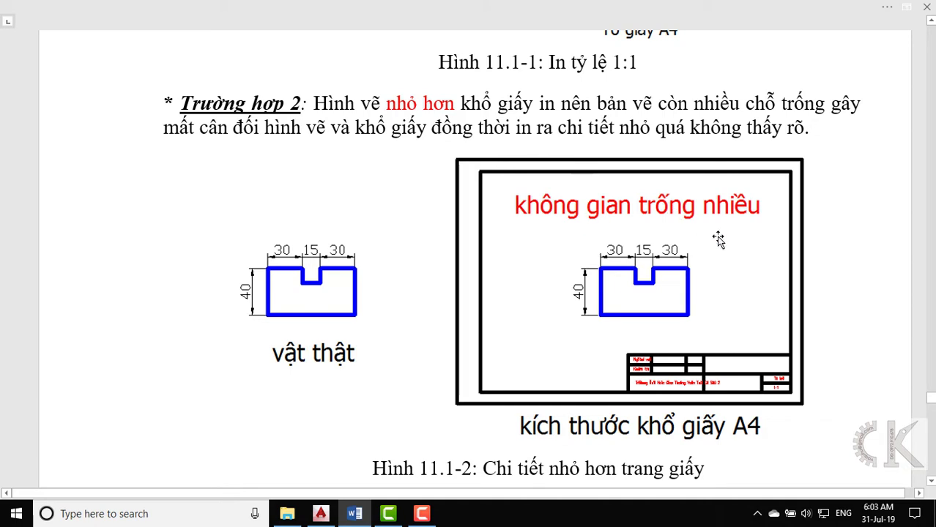
Back in AutoCAD, copy the whole A4 title-block sheet to a spot on its right
{"action": "left_click", "coordinate": [321, 513]}
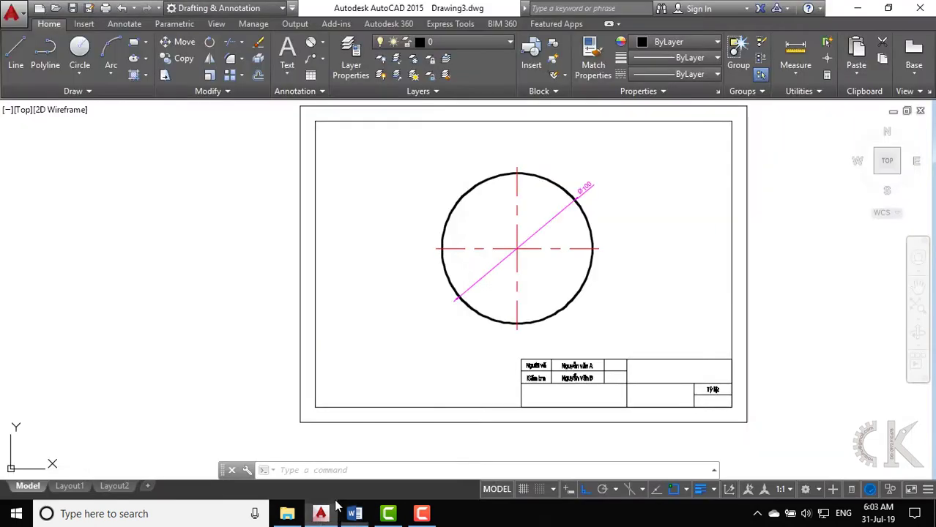
{"action": "scroll", "coordinate": [478, 351], "scroll_direction": "down", "scroll_amount": 3}
{"action": "middle_click_drag", "start_coordinate": [478, 350], "coordinate": [326, 335]}
{"action": "left_click", "coordinate": [534, 169]}
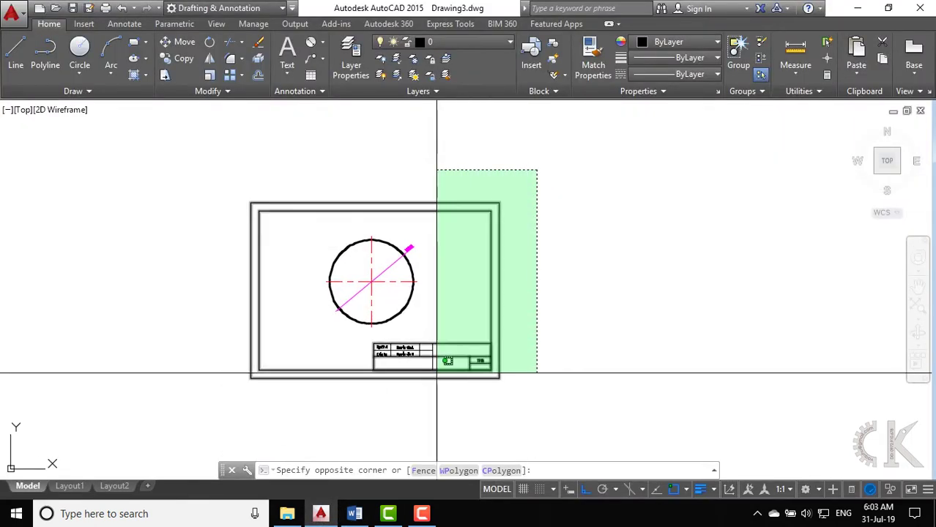
{"action": "left_click", "coordinate": [297, 418]}
{"action": "left_click", "coordinate": [374, 378]}
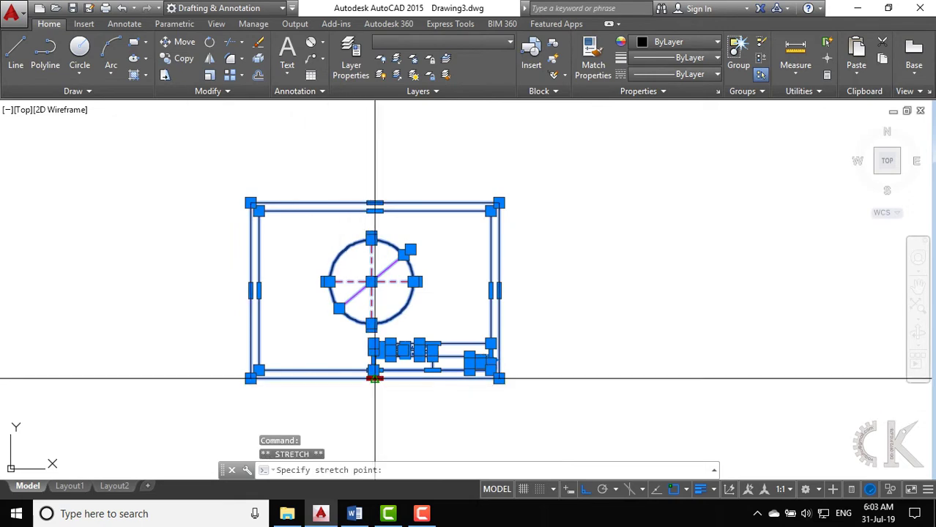
{"action": "key", "text": "space"}
{"action": "middle_click_drag", "start_coordinate": [651, 375], "coordinate": [484, 376]}
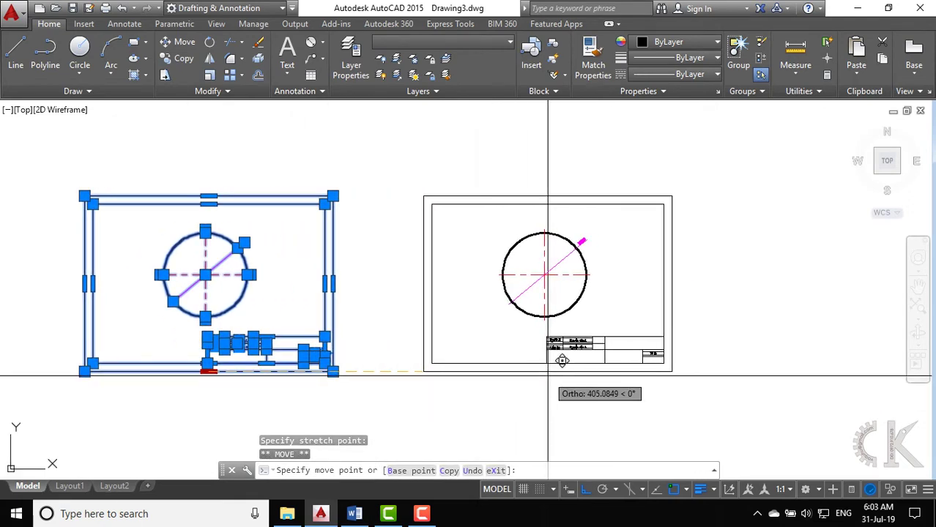
{"action": "left_click", "coordinate": [562, 360], "text": "ctrl"}
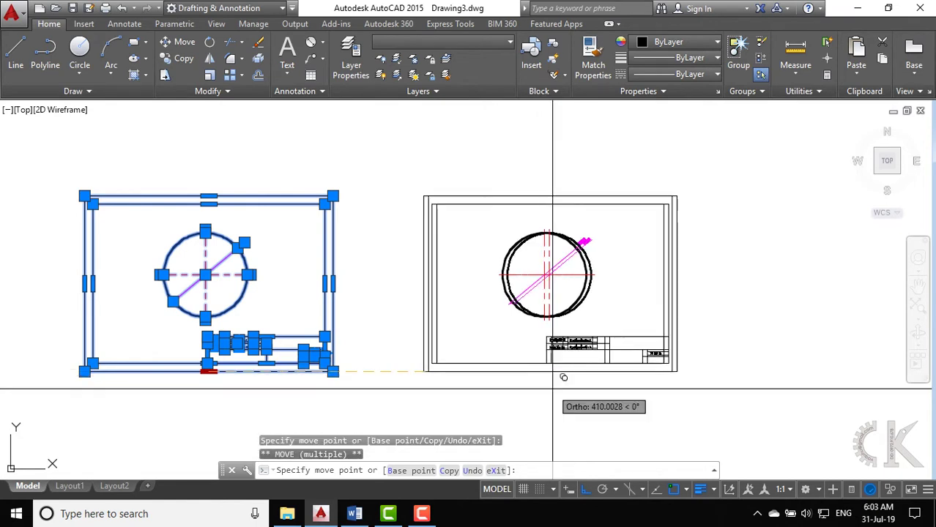
{"action": "key", "text": "Escape"}
{"action": "key", "text": "Escape"}
Erase the circle, centerlines and dimension from the copied frame
{"action": "scroll", "coordinate": [542, 284], "scroll_direction": "up", "scroll_amount": 3}
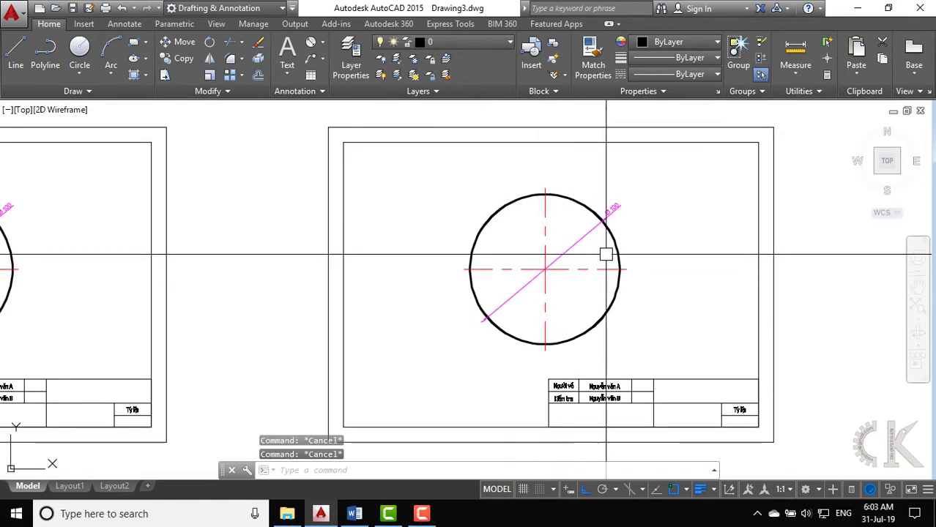
{"action": "middle_click_drag", "start_coordinate": [631, 246], "coordinate": [487, 272]}
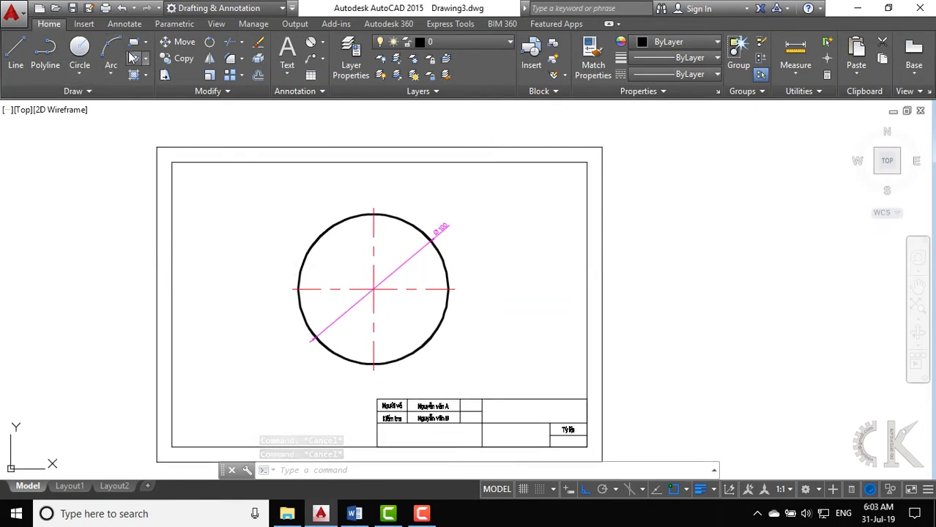
{"action": "left_click", "coordinate": [498, 224]}
{"action": "left_click", "coordinate": [278, 349]}
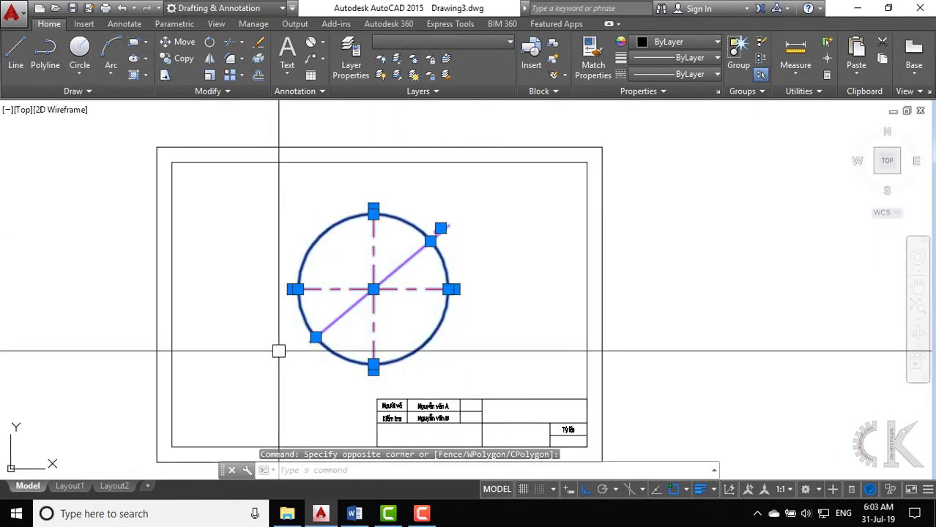
{"action": "key", "text": "Delete"}
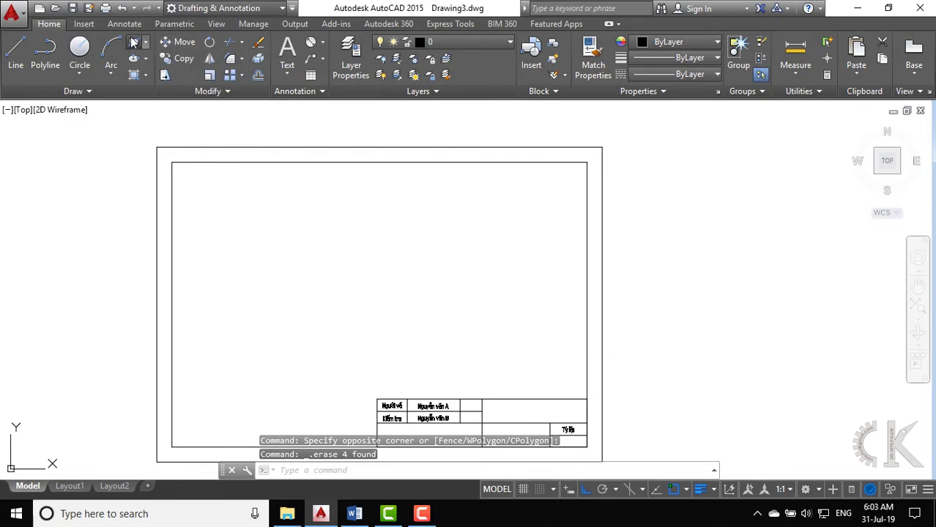
{"action": "left_click", "coordinate": [134, 42]}
{"action": "middle_click_drag", "start_coordinate": [569, 226], "coordinate": [359, 203]}
Draw a 20 by 20 square beside the frames and put it on the co ban layer
{"action": "left_click", "coordinate": [559, 307]}
{"action": "type", "text": "@20,20"}
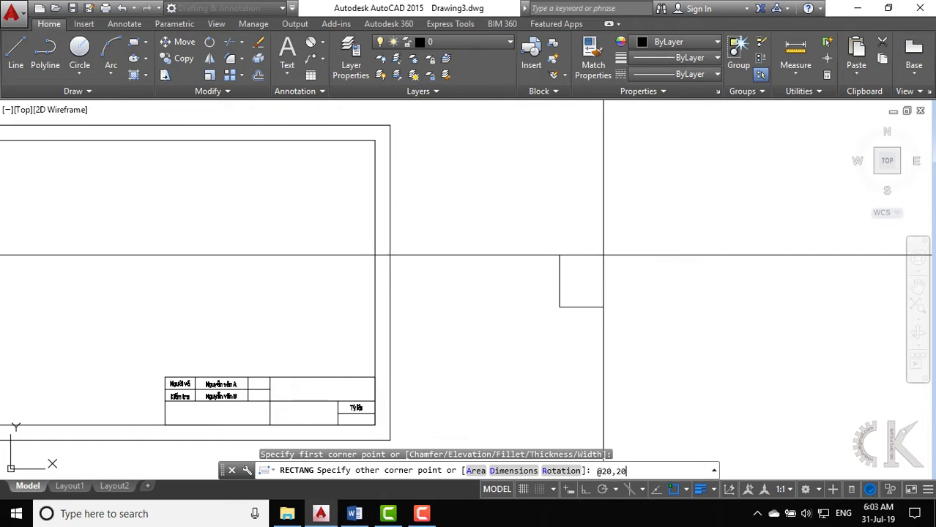
{"action": "key", "text": "Return"}
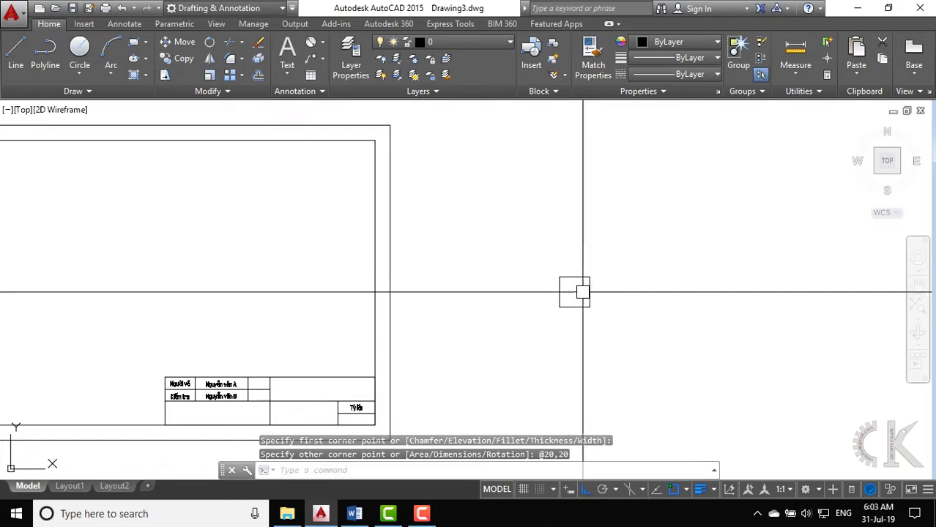
{"action": "left_click", "coordinate": [590, 293]}
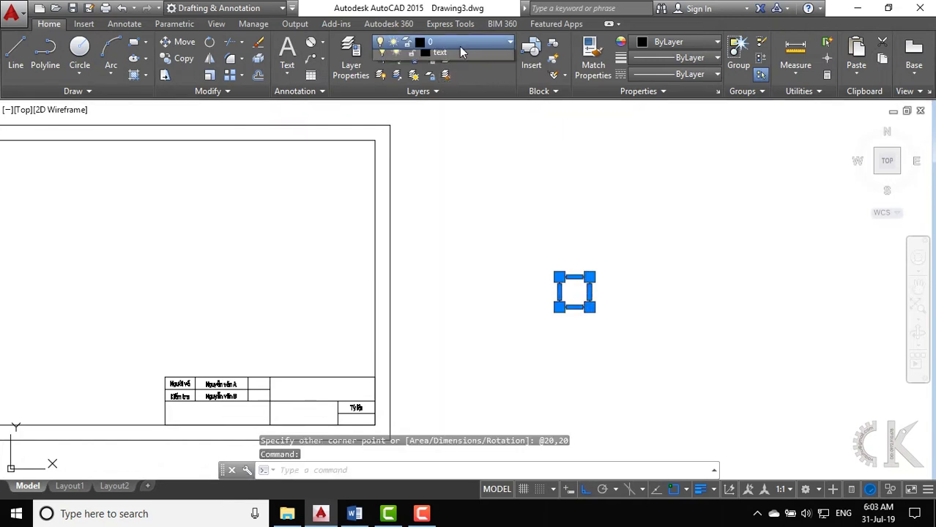
{"action": "left_click", "coordinate": [459, 44]}
{"action": "left_click", "coordinate": [462, 75]}
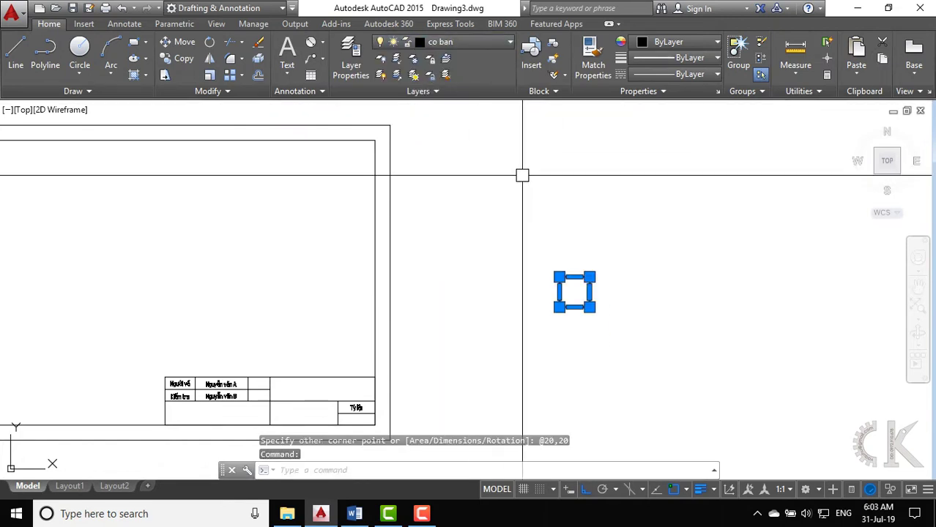
{"action": "key", "text": "Escape"}
{"action": "key", "text": "Escape"}
{"action": "scroll", "coordinate": [573, 286], "scroll_direction": "up", "scroll_amount": 3}
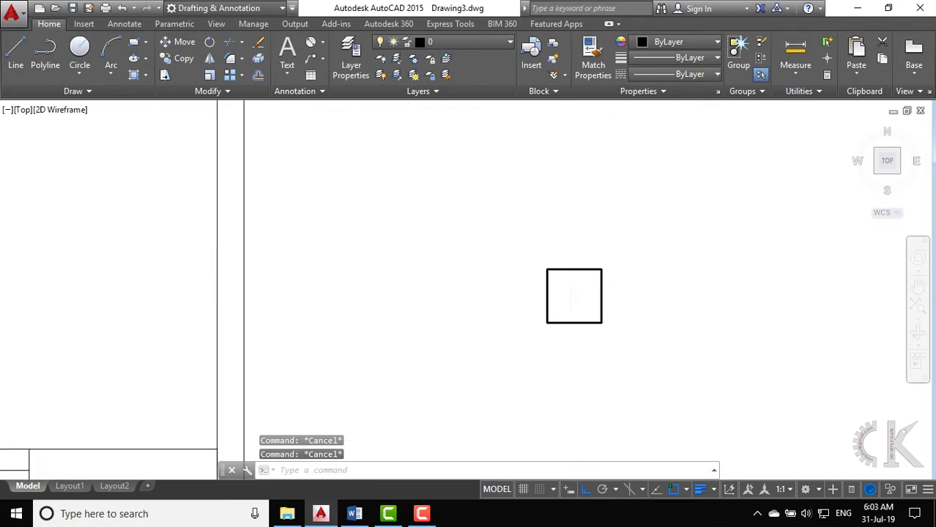
{"action": "scroll", "coordinate": [574, 293], "scroll_direction": "down", "scroll_amount": 3}
{"action": "scroll", "coordinate": [548, 267], "scroll_direction": "down", "scroll_amount": 1}
{"action": "middle_click_drag", "start_coordinate": [548, 267], "coordinate": [598, 267]}
Copy the square into the middle of the empty second frame
{"action": "left_click", "coordinate": [657, 249]}
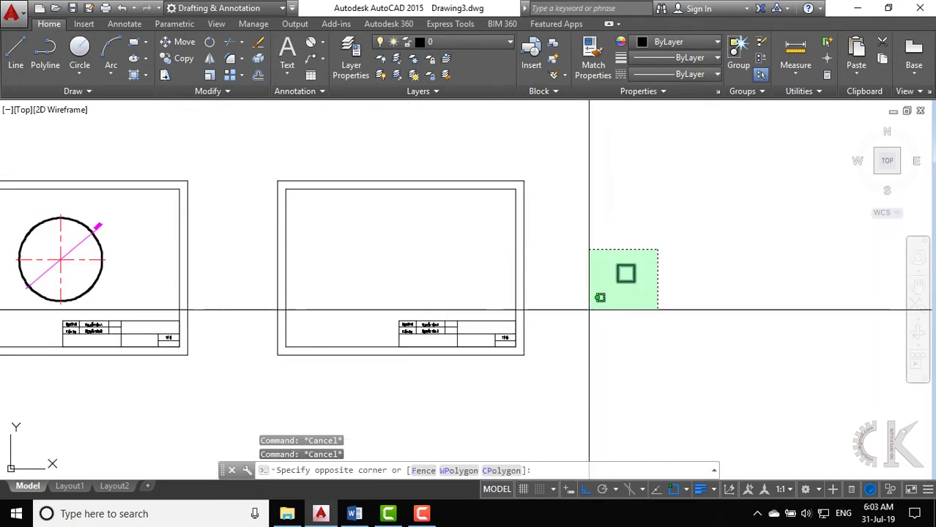
{"action": "left_click", "coordinate": [590, 309]}
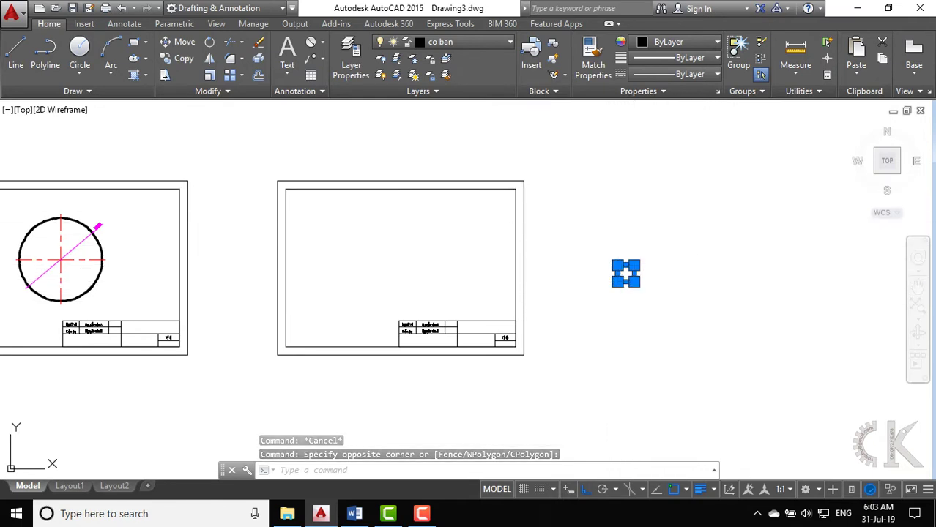
{"action": "left_click", "coordinate": [633, 280]}
{"action": "key", "text": "space"}
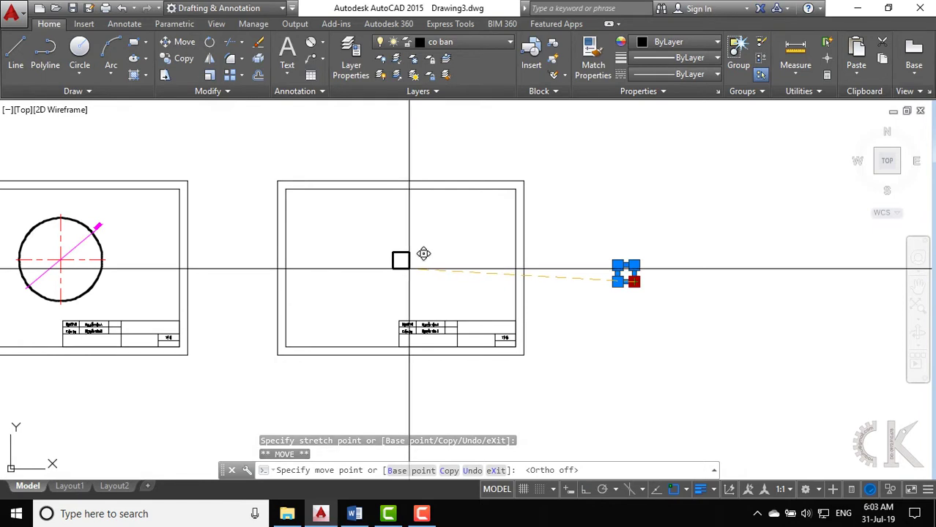
{"action": "left_click", "coordinate": [411, 268]}
{"action": "key", "text": "Escape"}
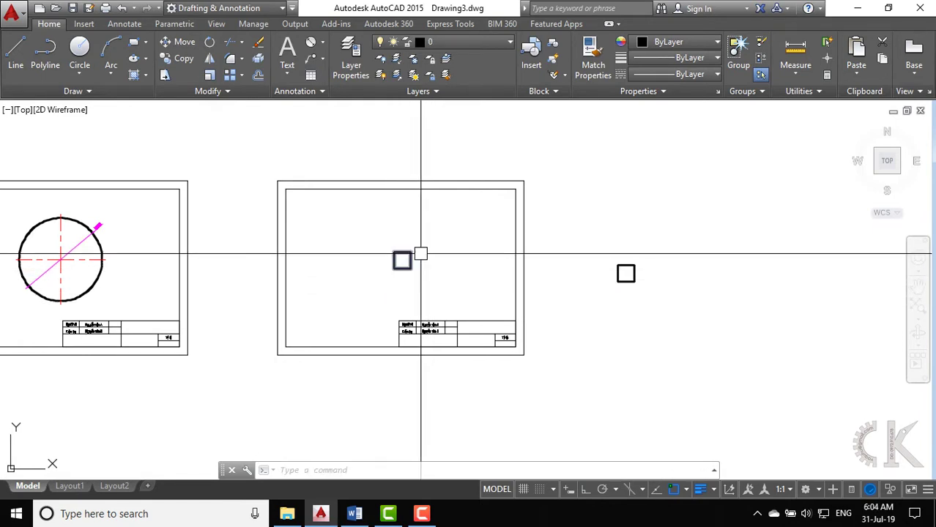
Delete the leftover square outside the frames and pan to show both frames
{"action": "left_click", "coordinate": [658, 235]}
{"action": "left_click", "coordinate": [605, 298]}
{"action": "key", "text": "Delete"}
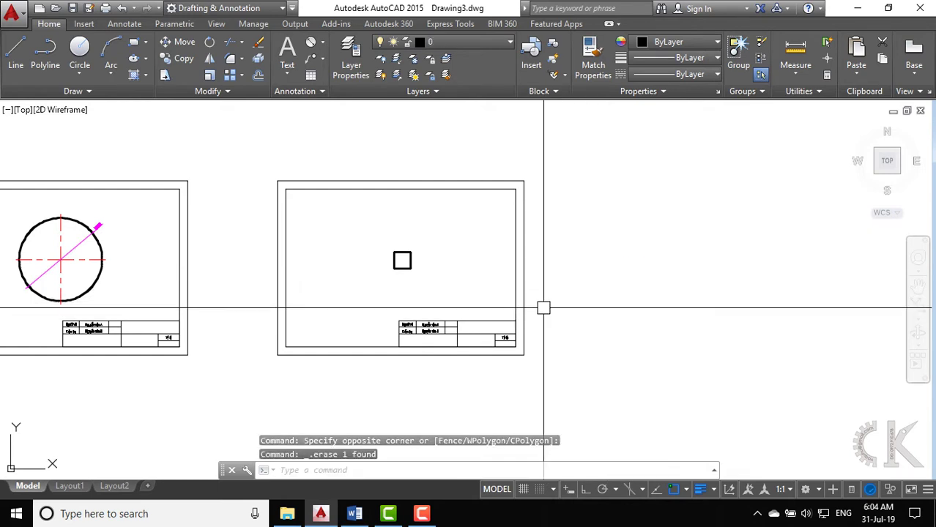
{"action": "scroll", "coordinate": [422, 259], "scroll_direction": "up", "scroll_amount": 5}
{"action": "scroll", "coordinate": [383, 274], "scroll_direction": "down", "scroll_amount": 3}
{"action": "mouse_move", "coordinate": [382, 274]}
{"action": "middle_mouse_down"}
{"action": "mouse_move", "coordinate": [454, 251]}
{"action": "mouse_move", "coordinate": [495, 270]}
{"action": "middle_mouse_up"}
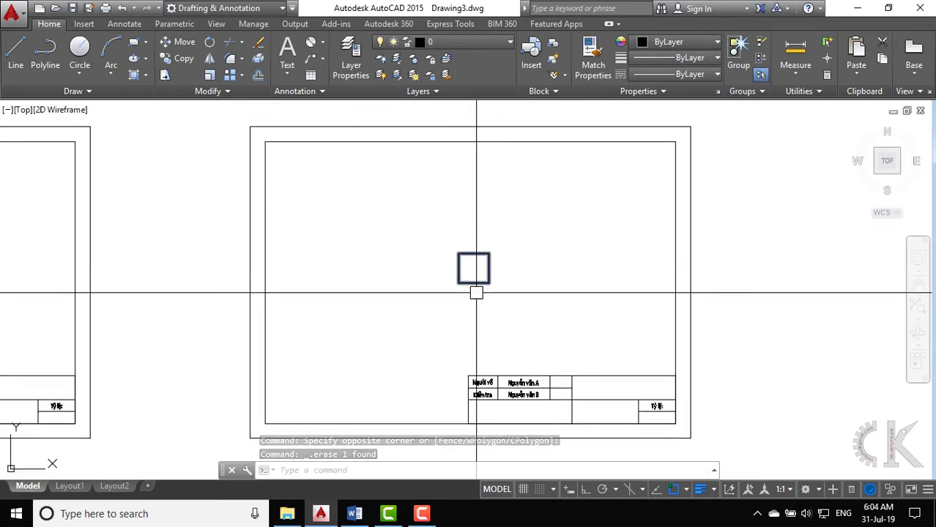
{"action": "scroll", "coordinate": [404, 260], "scroll_direction": "down", "scroll_amount": 3}
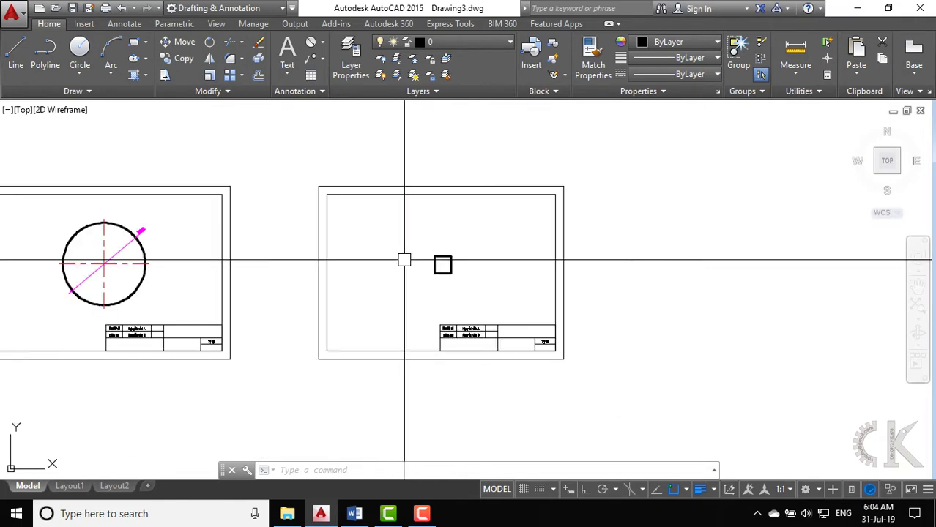
{"action": "middle_click_drag", "start_coordinate": [404, 259], "coordinate": [476, 258]}
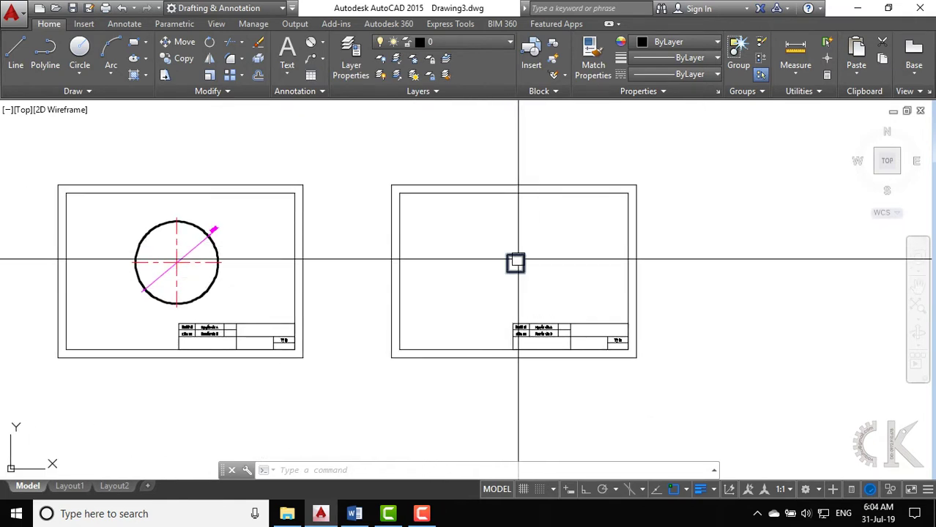
{"action": "scroll", "coordinate": [518, 259], "scroll_direction": "up", "scroll_amount": 3}
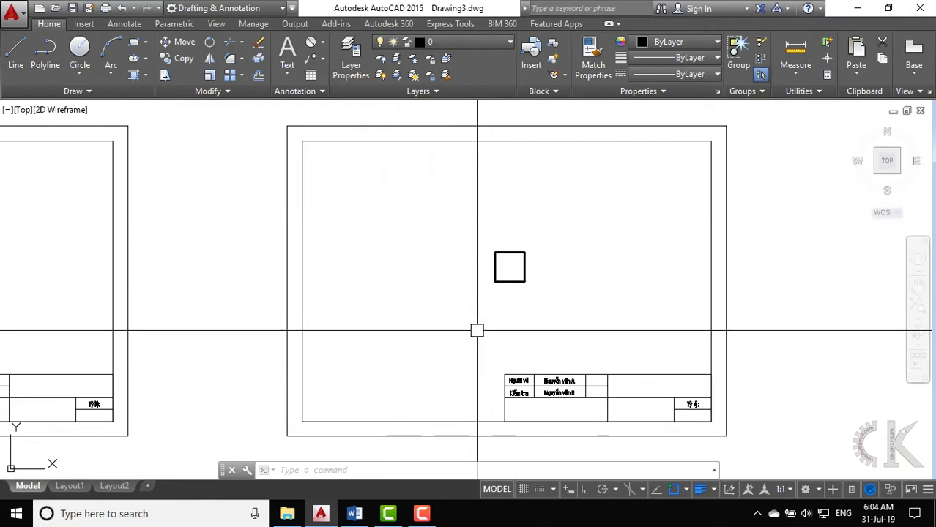
In the Word notes, scroll to 'Cách khắc phục' and Figure 11.1-3, Scale nhỏ tờ giấy
{"action": "left_click", "coordinate": [353, 515]}
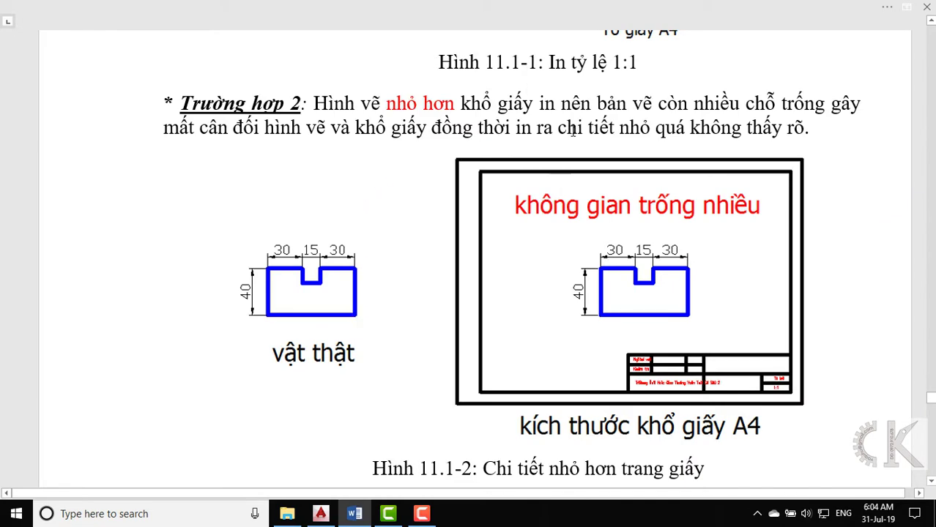
{"action": "scroll", "coordinate": [567, 152], "scroll_direction": "down", "scroll_amount": 3}
{"action": "scroll", "coordinate": [567, 152], "scroll_direction": "down", "scroll_amount": 3}
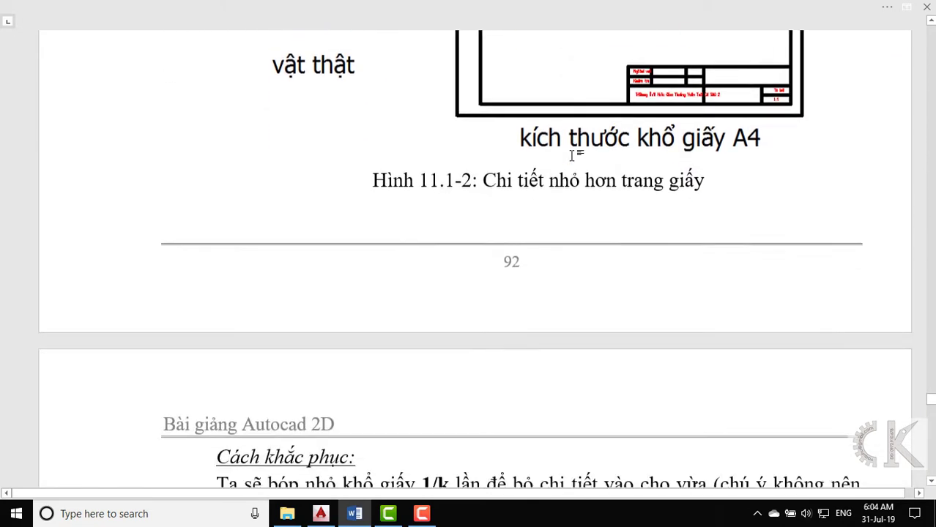
{"action": "scroll", "coordinate": [571, 158], "scroll_direction": "down", "scroll_amount": 3}
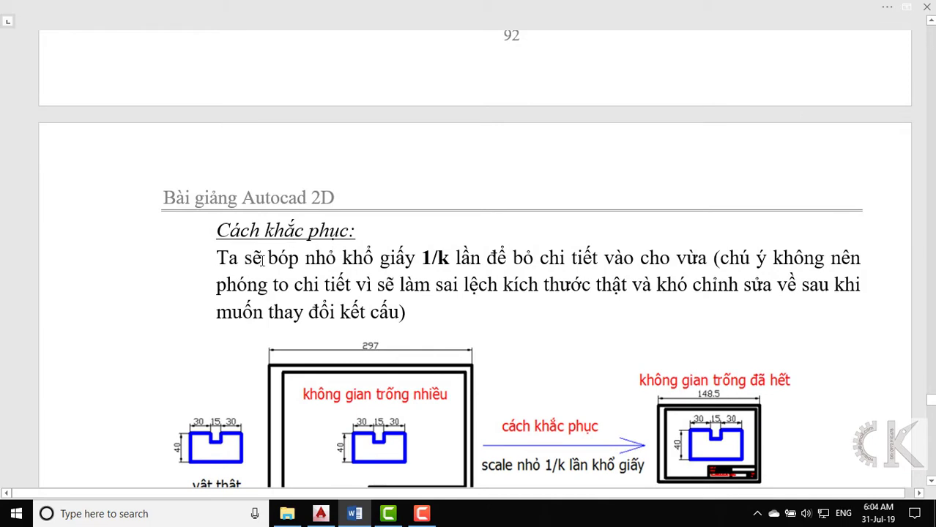
{"action": "scroll", "coordinate": [385, 271], "scroll_direction": "down", "scroll_amount": 2}
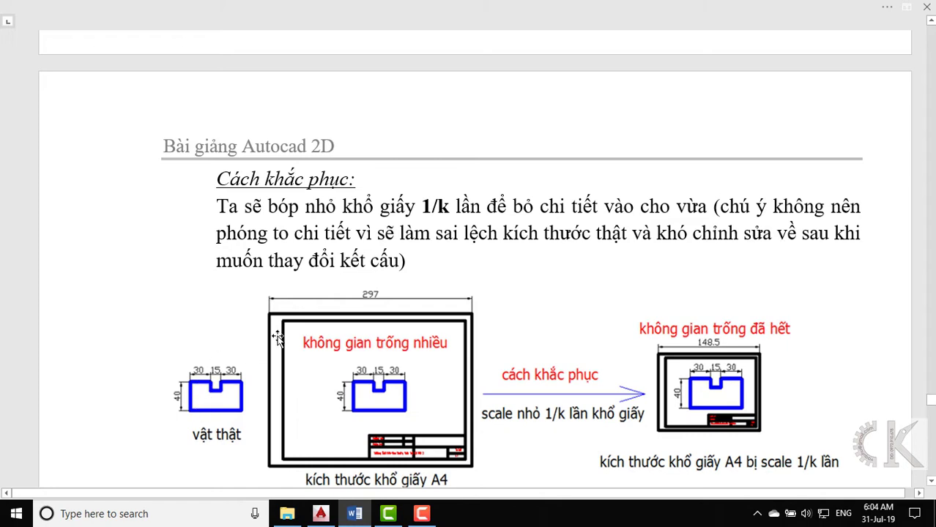
{"action": "scroll", "coordinate": [278, 333], "scroll_direction": "down", "scroll_amount": 2}
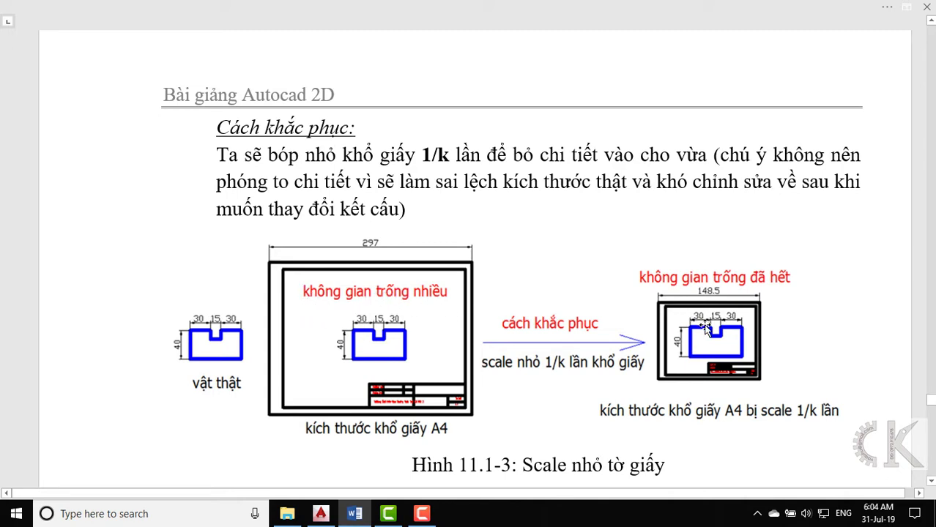
Try scaling the frame and title block by 0.5 about the square, then undo it
{"action": "left_click", "coordinate": [322, 515]}
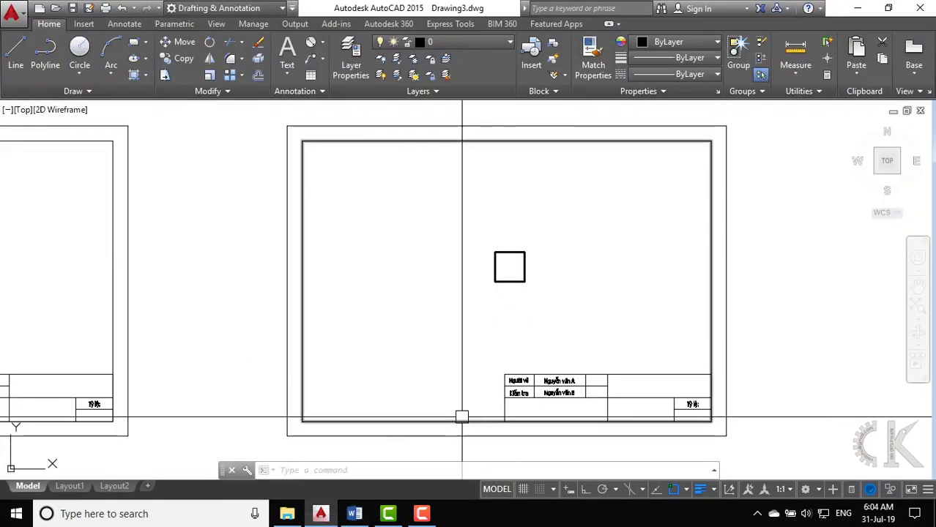
{"action": "mouse_move", "coordinate": [459, 413]}
{"action": "middle_mouse_down"}
{"action": "mouse_move", "coordinate": [397, 385]}
{"action": "mouse_move", "coordinate": [367, 386]}
{"action": "middle_mouse_up"}
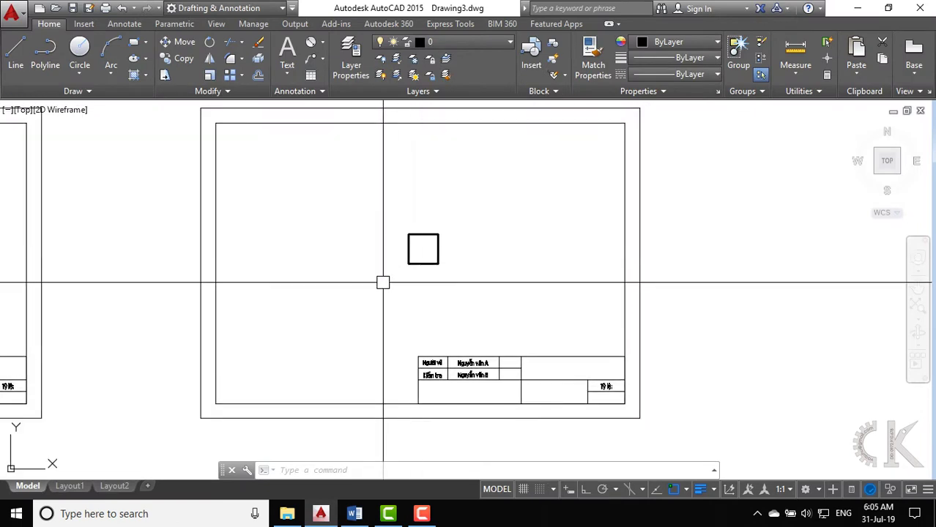
{"action": "left_click", "coordinate": [657, 326]}
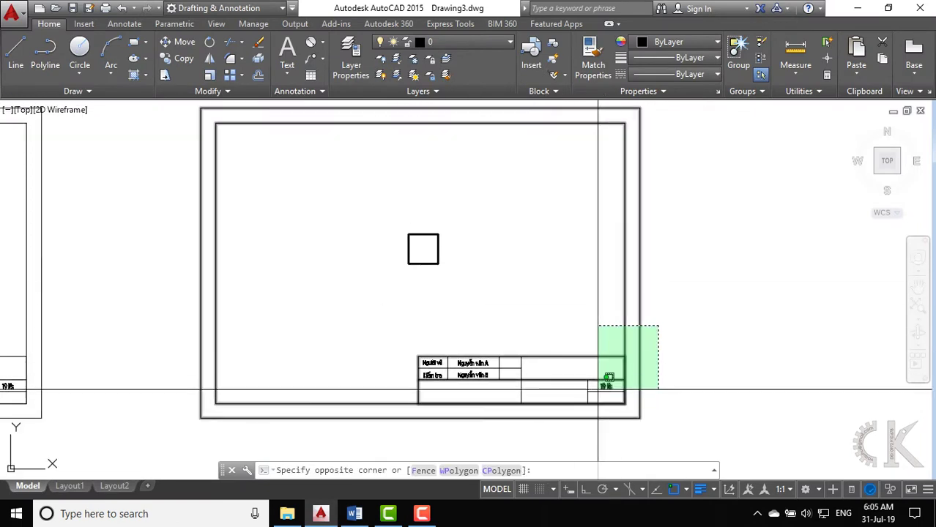
{"action": "left_click", "coordinate": [369, 443]}
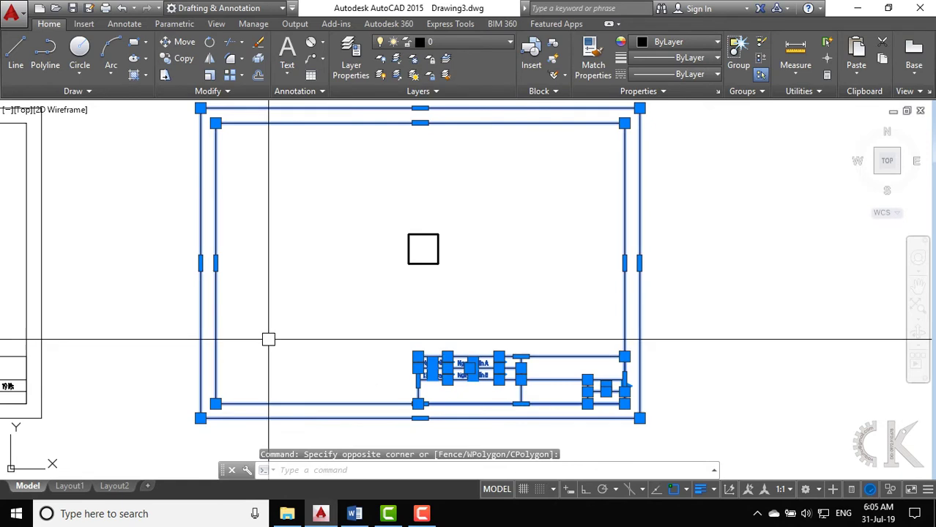
{"action": "type", "text": "sc"}
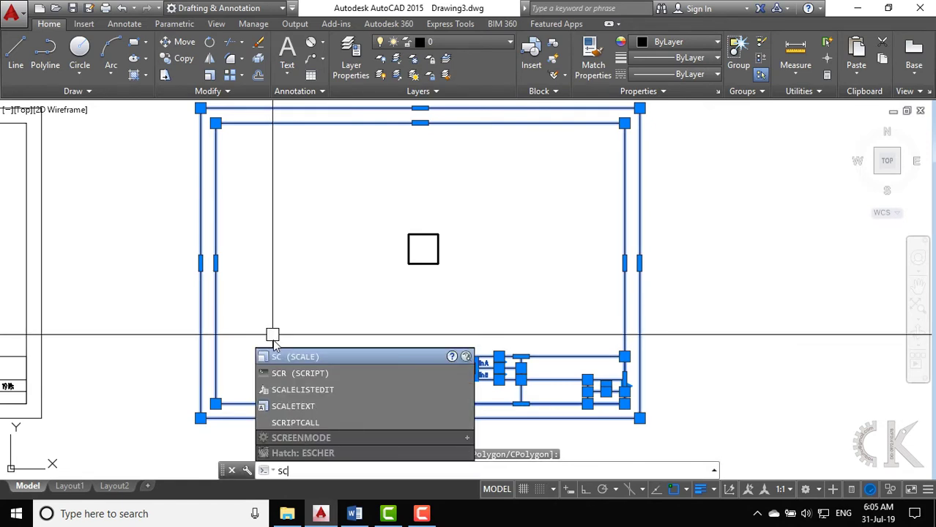
{"action": "key", "text": "Return"}
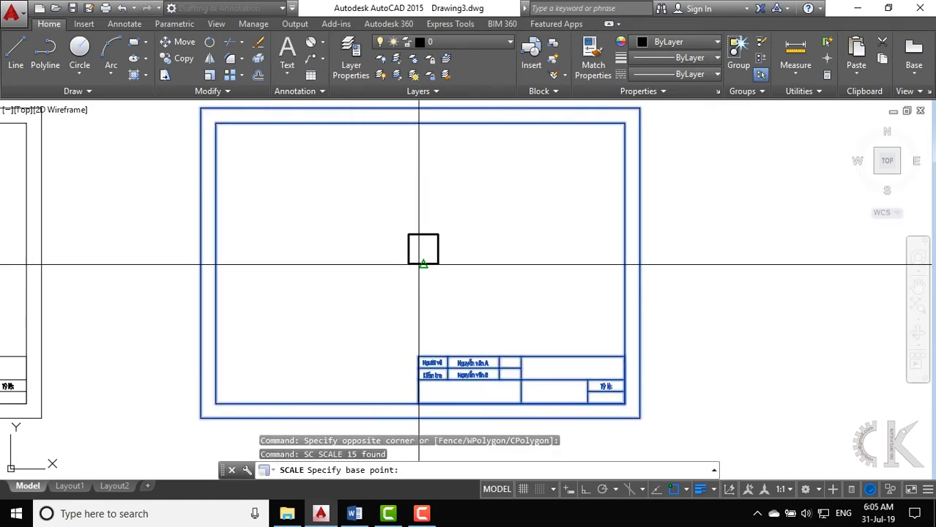
{"action": "left_click", "coordinate": [420, 252]}
{"action": "type", "text": "0.5"}
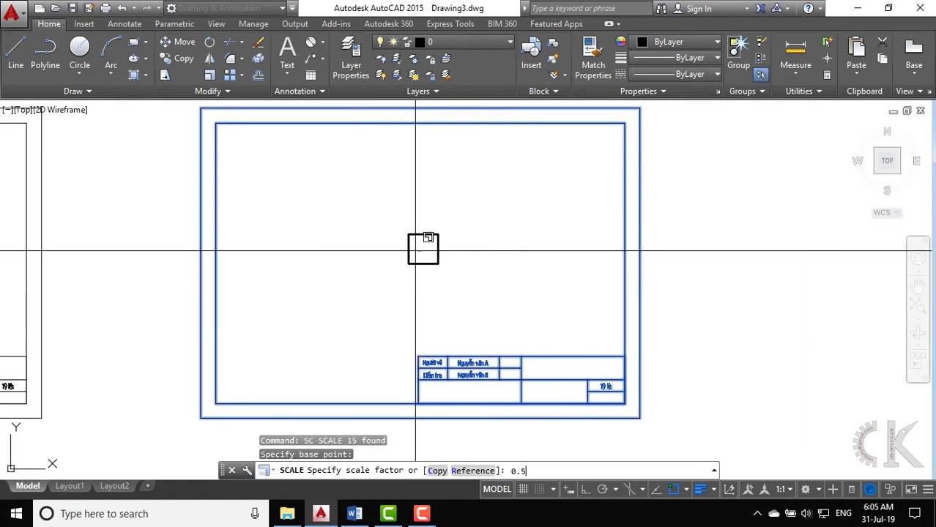
{"action": "key", "text": "Return"}
{"action": "scroll", "coordinate": [415, 252], "scroll_direction": "up", "scroll_amount": 5}
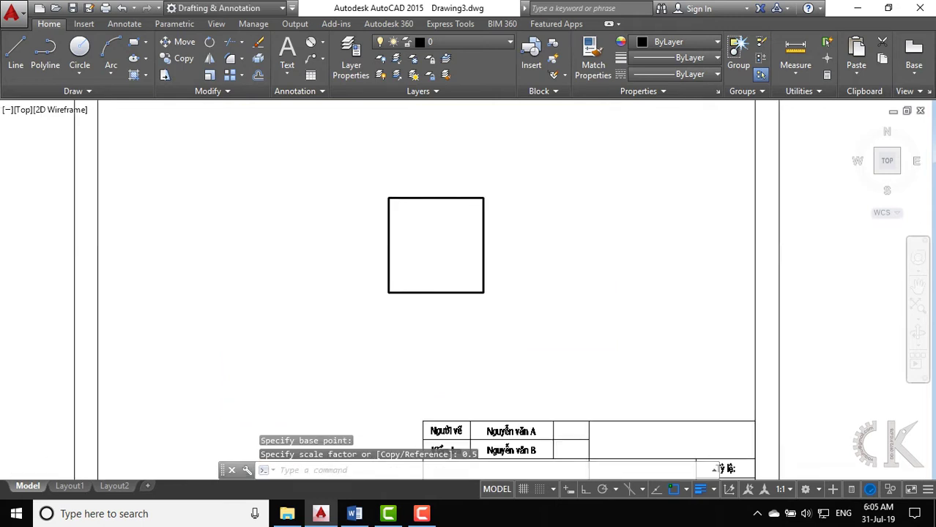
{"action": "scroll", "coordinate": [424, 260], "scroll_direction": "down", "scroll_amount": 2}
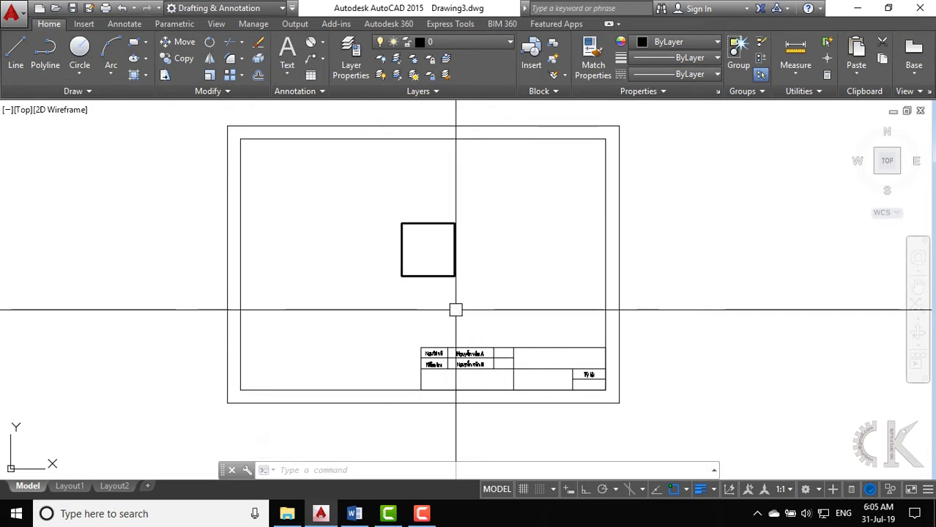
{"action": "key", "text": "ctrl+z"}
{"action": "key", "text": "ctrl+z"}
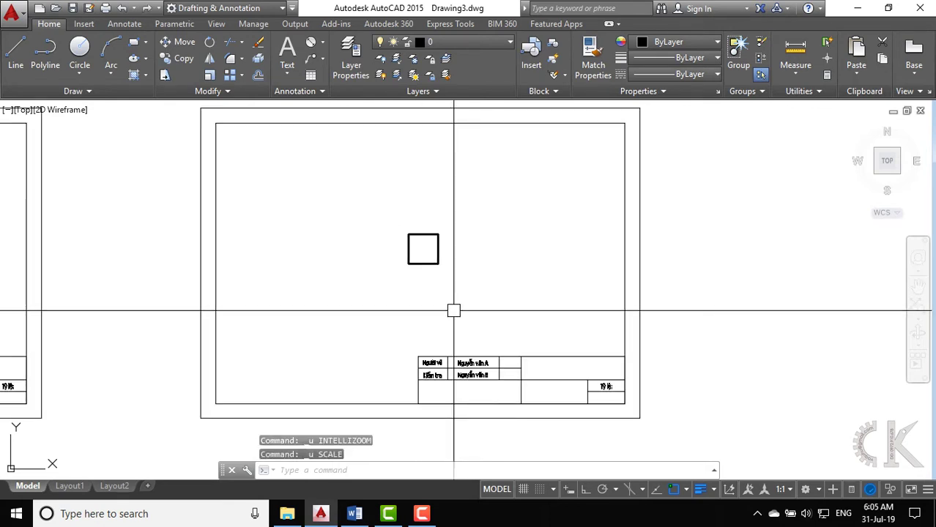
Reselect the frame and title block and scale them by 0.3 about the square's corner
{"action": "left_click", "coordinate": [662, 334]}
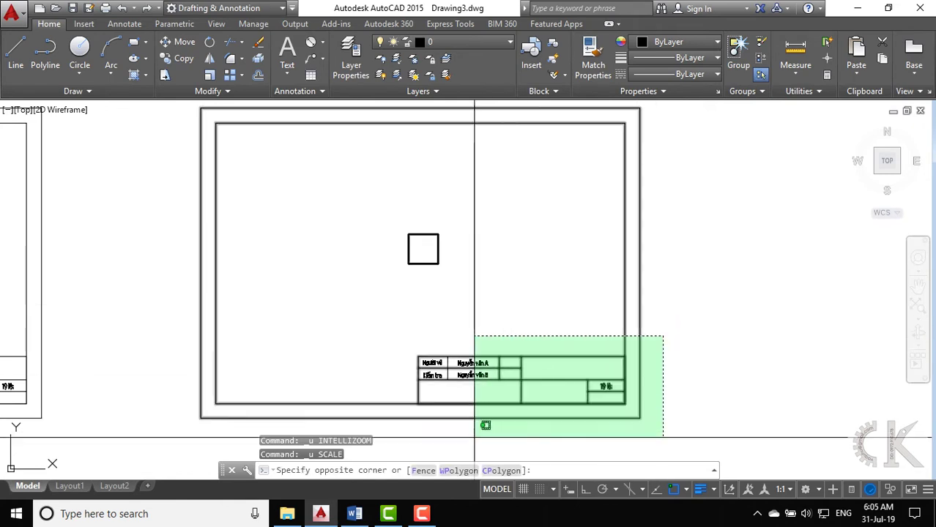
{"action": "left_click", "coordinate": [396, 443]}
{"action": "type", "text": "c"}
{"action": "key", "text": "Return"}
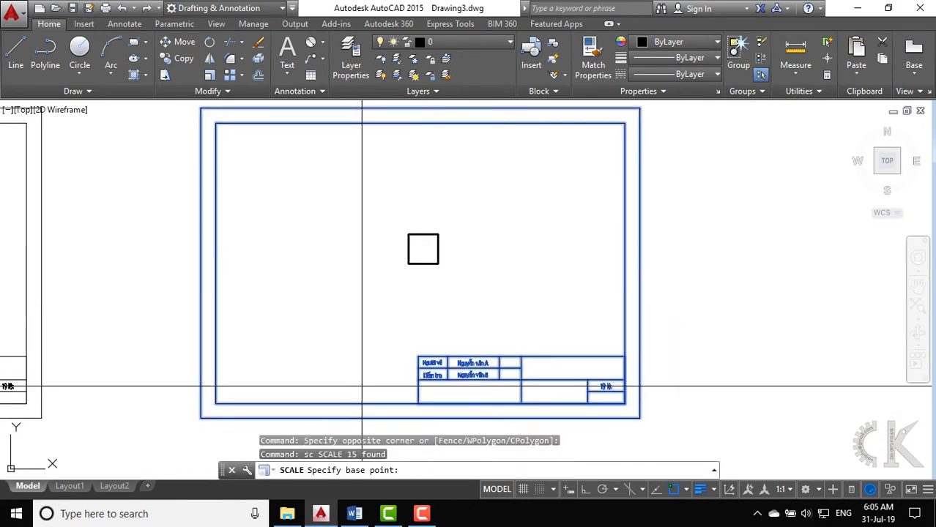
{"action": "left_click", "coordinate": [420, 247]}
{"action": "type", "text": "0.3"}
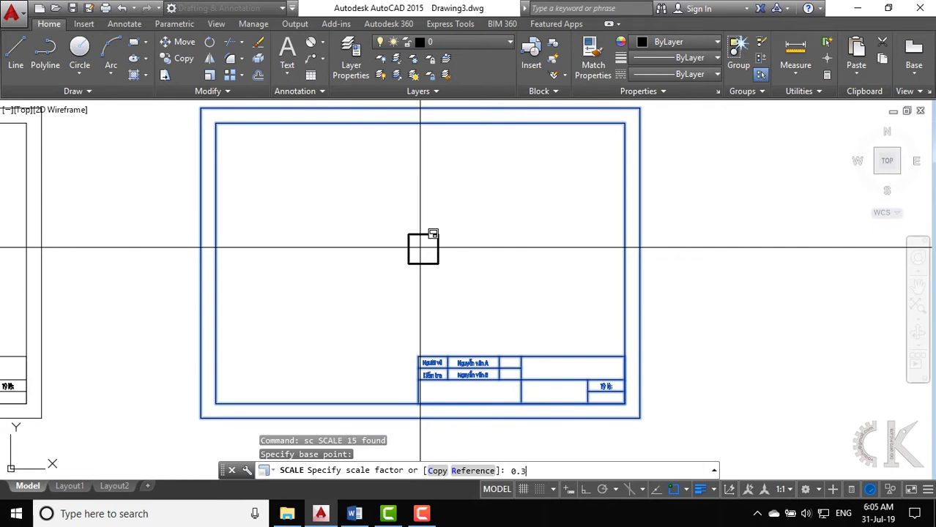
{"action": "key", "text": "Return"}
{"action": "scroll", "coordinate": [419, 248], "scroll_direction": "up", "scroll_amount": 2}
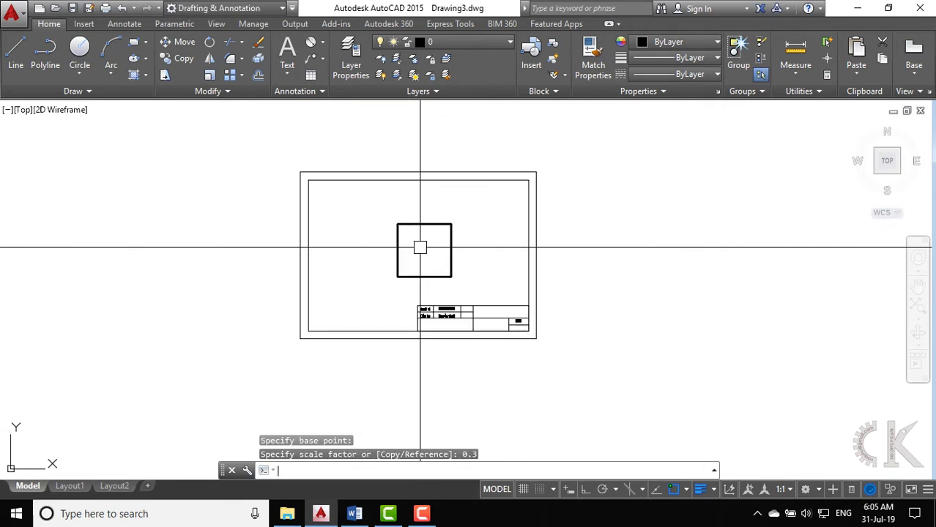
{"action": "scroll", "coordinate": [420, 248], "scroll_direction": "down", "scroll_amount": 5}
{"action": "middle_click_drag", "start_coordinate": [419, 248], "coordinate": [612, 241]}
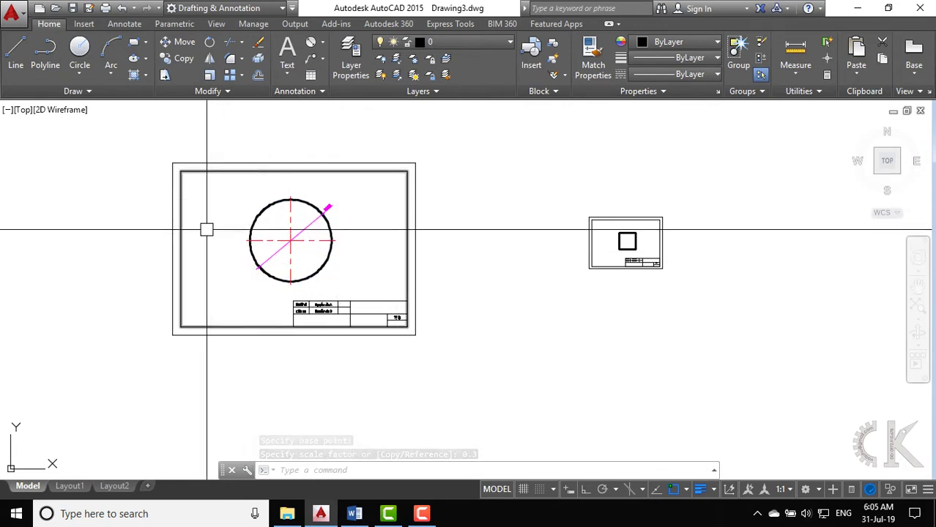
{"action": "scroll", "coordinate": [641, 230], "scroll_direction": "up", "scroll_amount": 3}
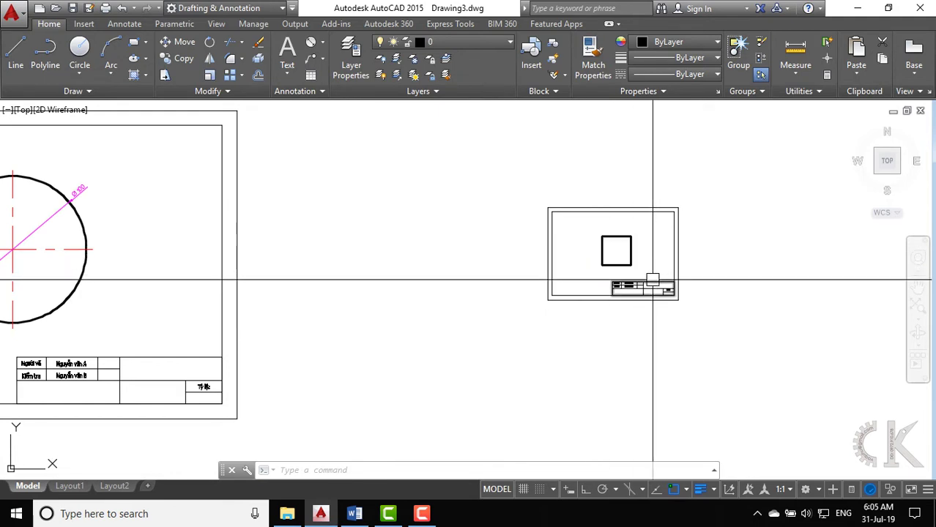
{"action": "scroll", "coordinate": [653, 280], "scroll_direction": "up", "scroll_amount": 3}
{"action": "mouse_move", "coordinate": [649, 282]}
{"action": "middle_mouse_down"}
{"action": "mouse_move", "coordinate": [623, 265]}
{"action": "mouse_move", "coordinate": [490, 311]}
{"action": "middle_mouse_up"}
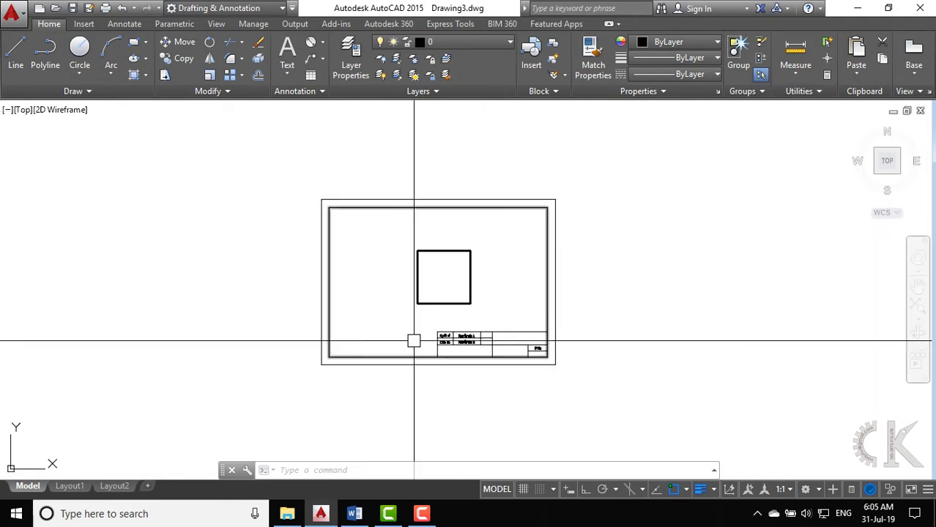
Add a linear dimension of 20 above the square's top edge
{"action": "left_click", "coordinate": [323, 46]}
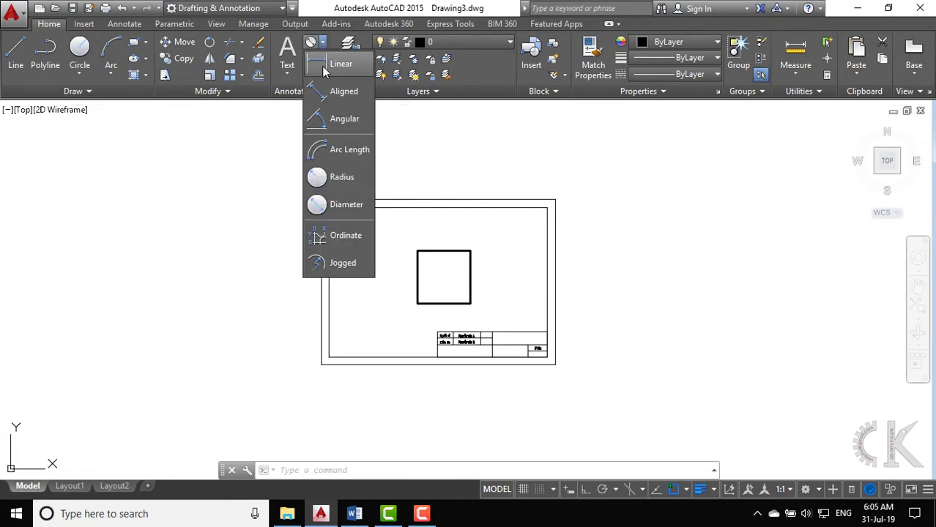
{"action": "left_click", "coordinate": [333, 63]}
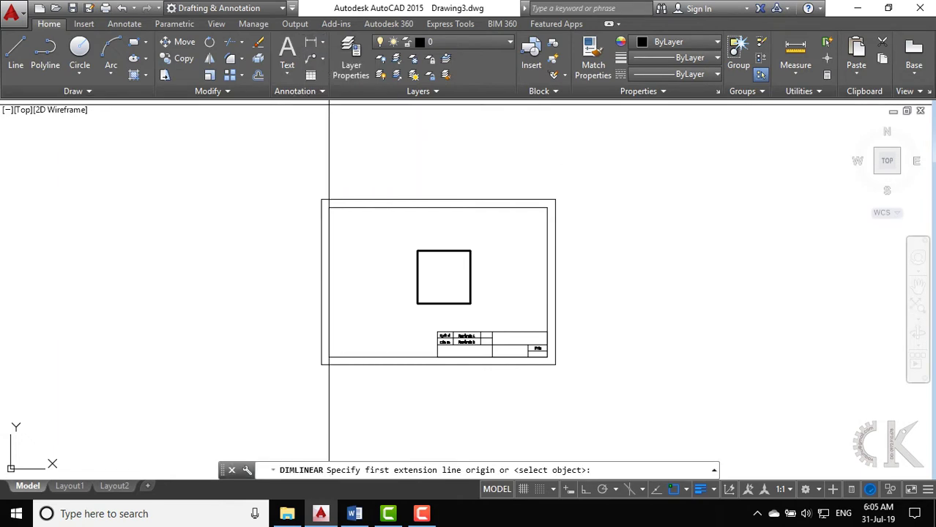
{"action": "left_click", "coordinate": [470, 251]}
{"action": "scroll", "coordinate": [466, 245], "scroll_direction": "up", "scroll_amount": 2}
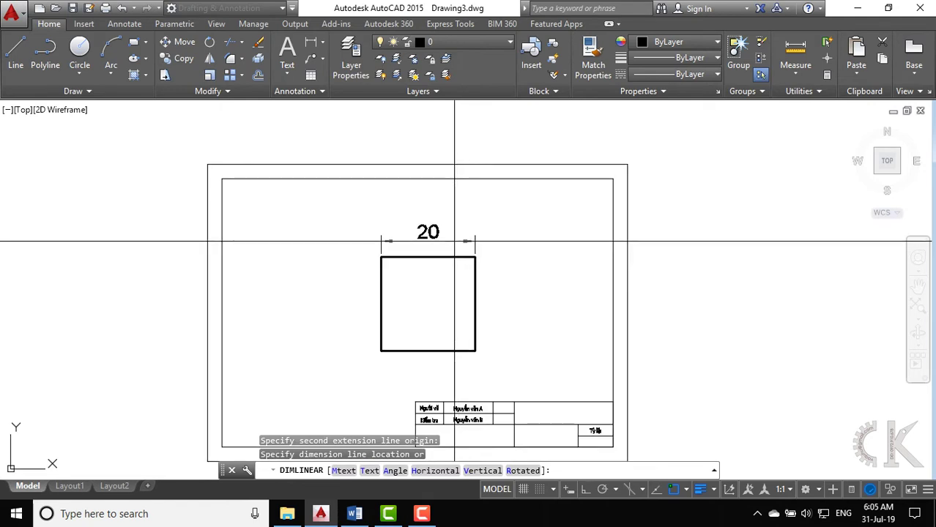
{"action": "left_click", "coordinate": [452, 233]}
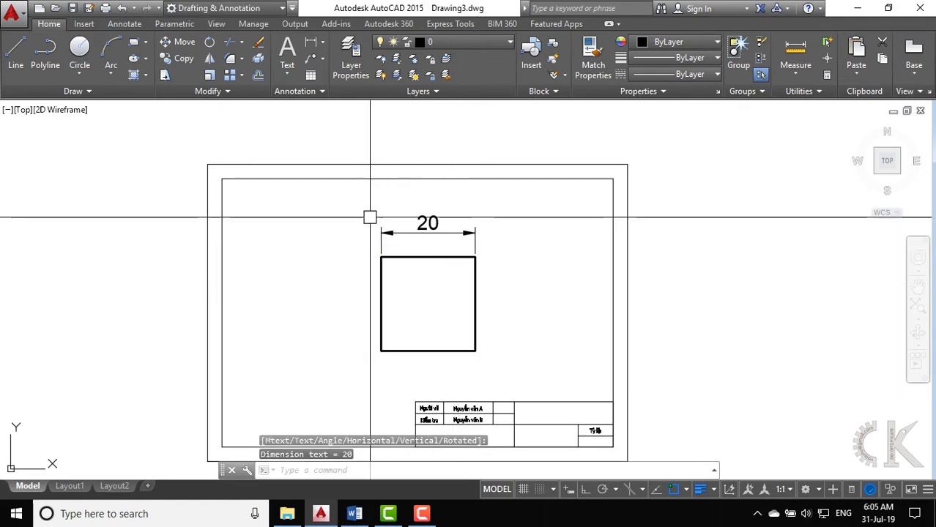
Move the 20 dimension onto the kich thuoc layer so it turns magenta
{"action": "left_click", "coordinate": [432, 233]}
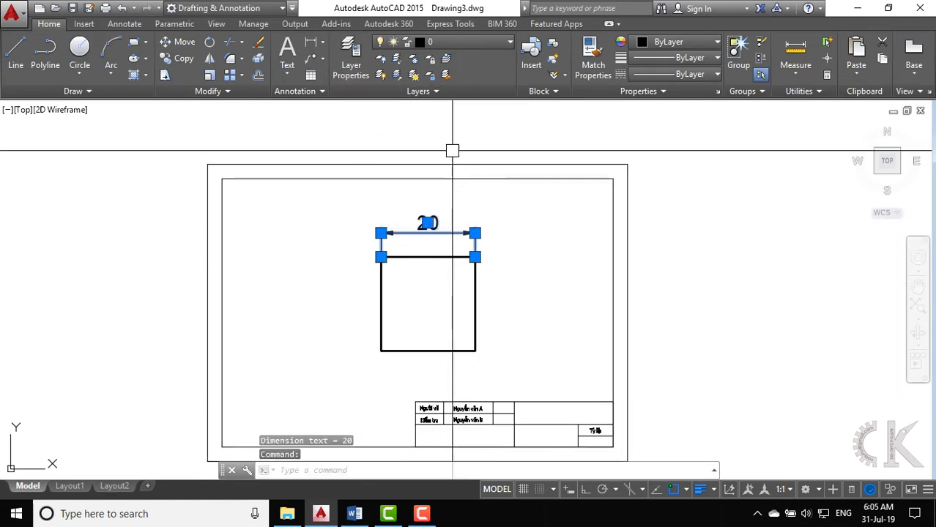
{"action": "left_click", "coordinate": [483, 43]}
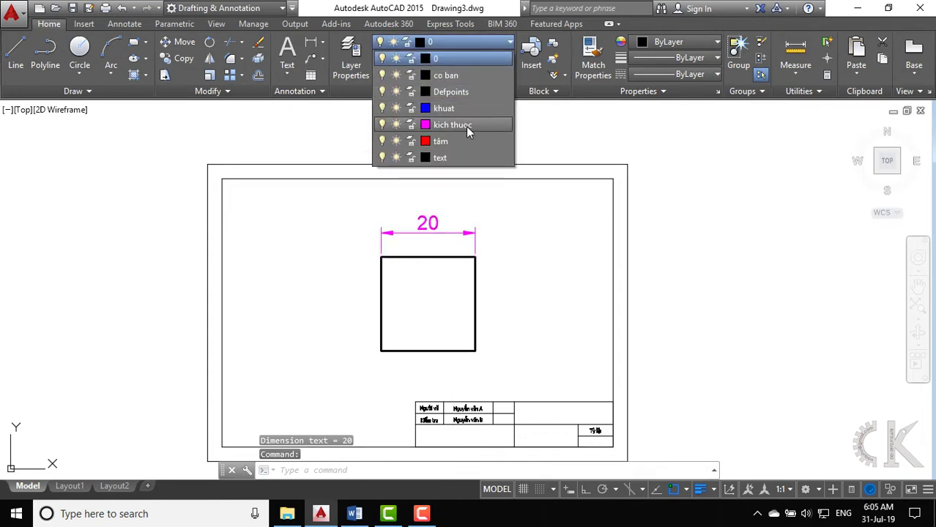
{"action": "left_click", "coordinate": [466, 126]}
{"action": "key", "text": "Escape"}
{"action": "key", "text": "Escape"}
{"action": "scroll", "coordinate": [454, 282], "scroll_direction": "down", "scroll_amount": 3}
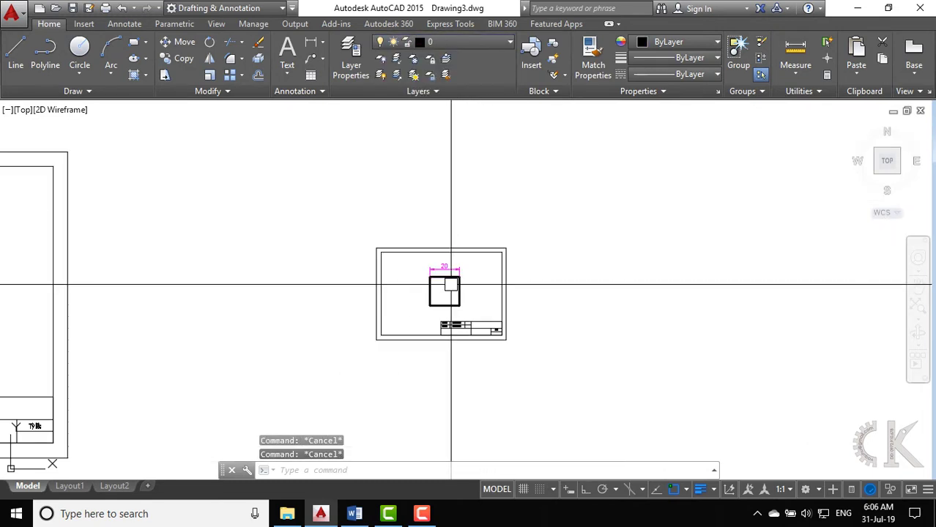
{"action": "middle_click_drag", "start_coordinate": [389, 286], "coordinate": [418, 260]}
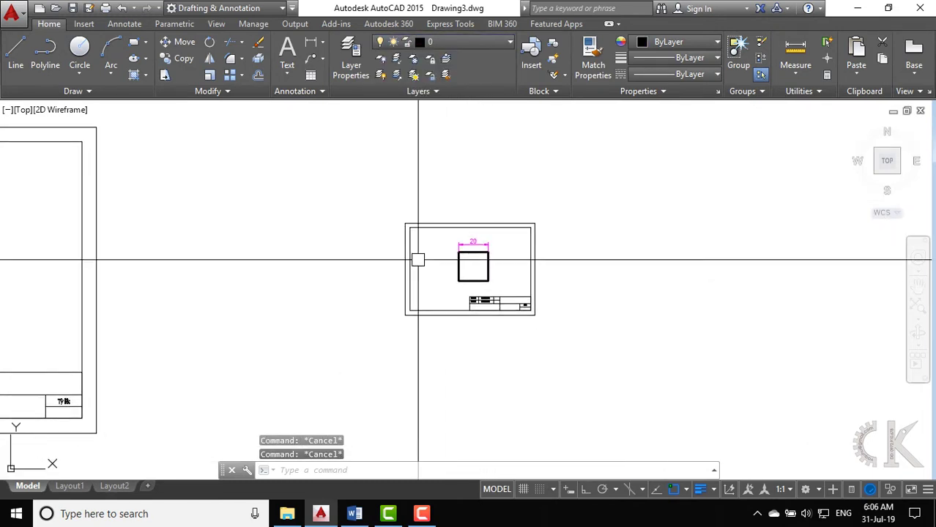
{"action": "scroll", "coordinate": [453, 274], "scroll_direction": "up", "scroll_amount": 3}
{"action": "scroll", "coordinate": [476, 260], "scroll_direction": "up", "scroll_amount": 3}
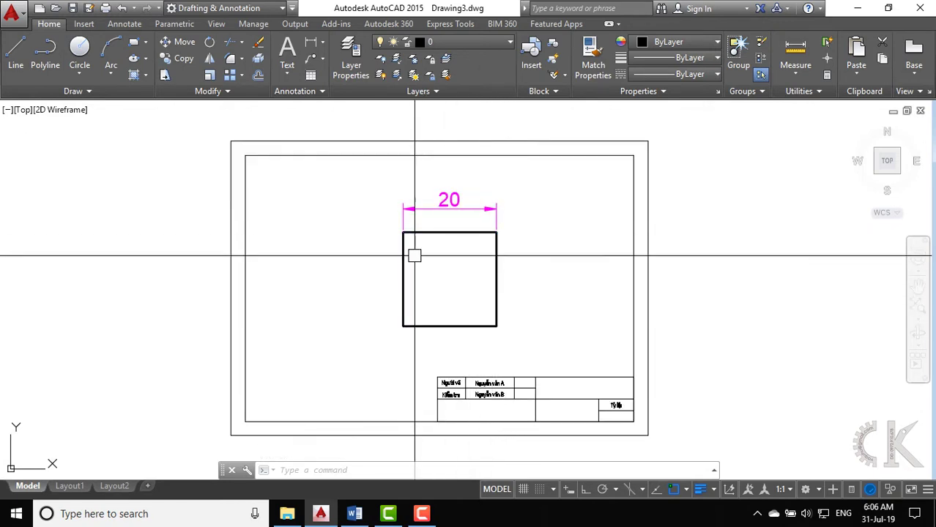
{"action": "scroll", "coordinate": [377, 327], "scroll_direction": "down", "scroll_amount": 3}
{"action": "middle_click_drag", "start_coordinate": [372, 324], "coordinate": [433, 278]}
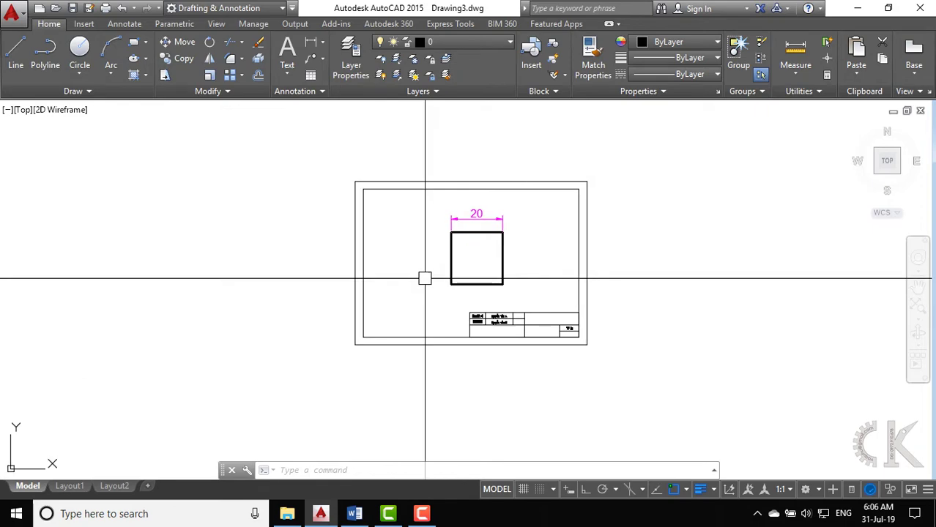
{"action": "scroll", "coordinate": [399, 287], "scroll_direction": "down", "scroll_amount": 3}
{"action": "middle_click_drag", "start_coordinate": [391, 366], "coordinate": [359, 363]}
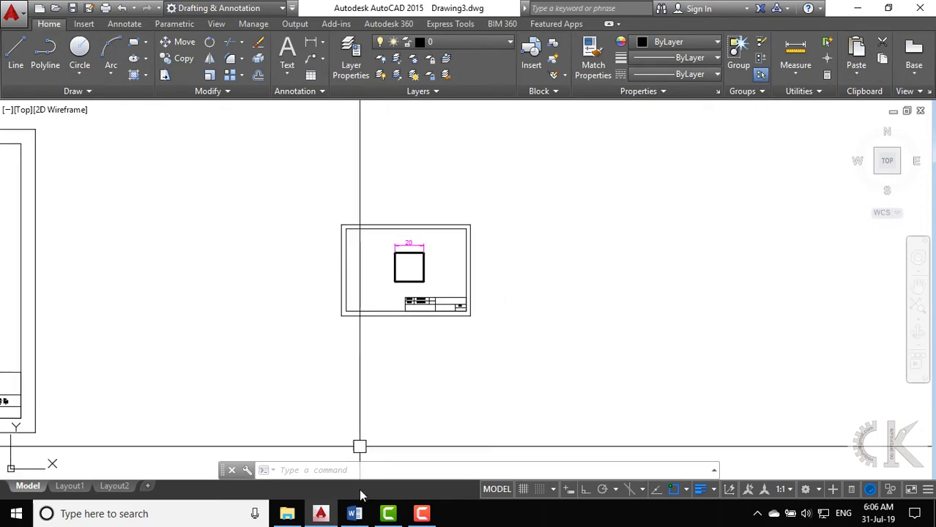
Scroll the Word lecture to page 94's figure of the sheet scaled k times to 594 around the 375×200 part
{"action": "left_click", "coordinate": [354, 514]}
{"action": "scroll", "coordinate": [396, 278], "scroll_direction": "down", "scroll_amount": 5}
{"action": "scroll", "coordinate": [396, 278], "scroll_direction": "down", "scroll_amount": 1}
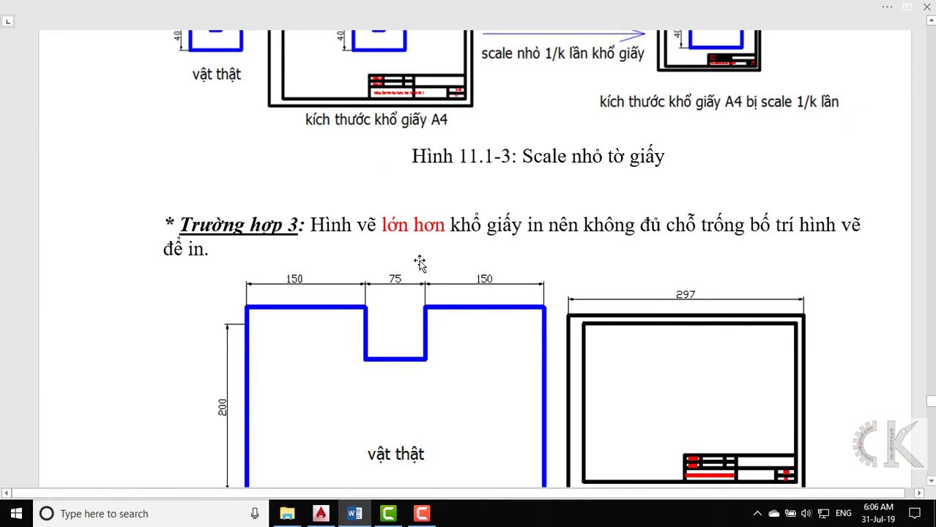
{"action": "scroll", "coordinate": [393, 257], "scroll_direction": "down", "scroll_amount": 1}
{"action": "scroll", "coordinate": [374, 234], "scroll_direction": "down", "scroll_amount": 1}
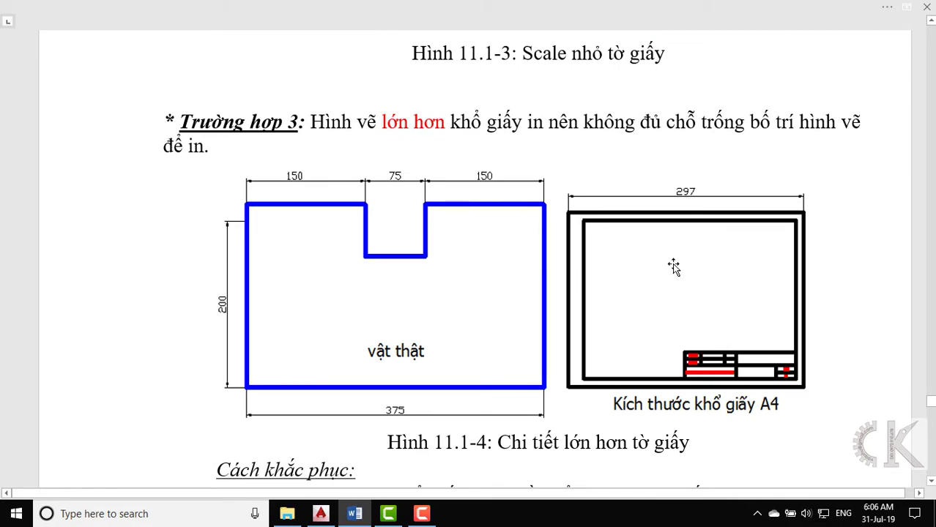
{"action": "scroll", "coordinate": [622, 341], "scroll_direction": "down", "scroll_amount": 1}
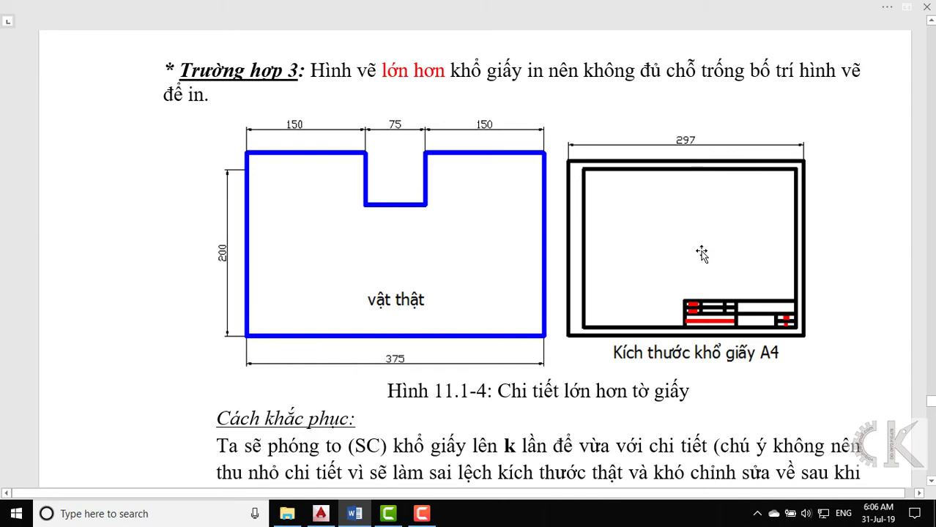
{"action": "scroll", "coordinate": [659, 246], "scroll_direction": "down", "scroll_amount": 2}
{"action": "scroll", "coordinate": [629, 239], "scroll_direction": "down", "scroll_amount": 1}
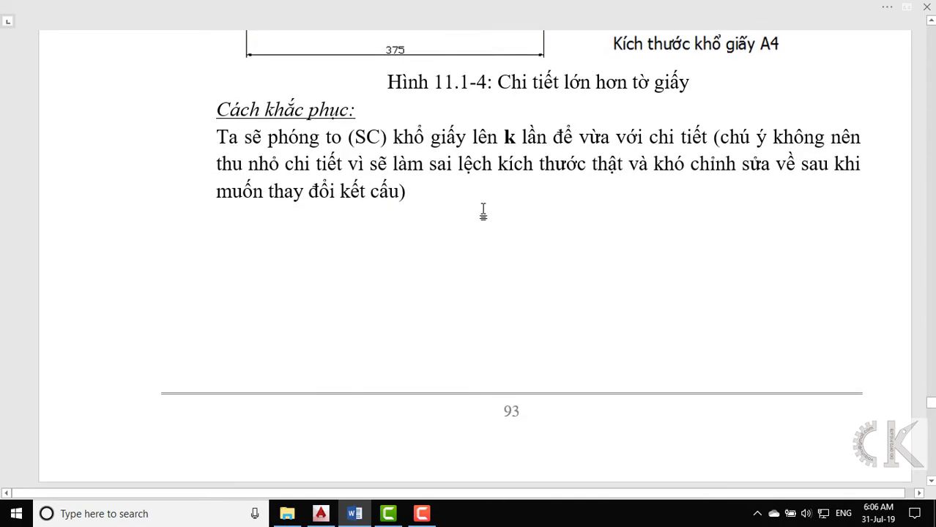
{"action": "scroll", "coordinate": [529, 141], "scroll_direction": "down", "scroll_amount": 2}
{"action": "scroll", "coordinate": [527, 173], "scroll_direction": "down", "scroll_amount": 3}
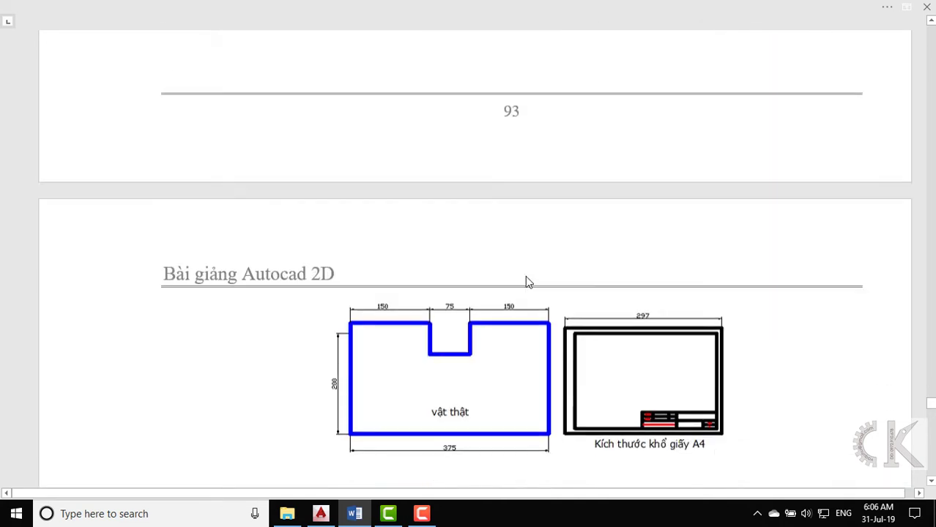
{"action": "scroll", "coordinate": [526, 278], "scroll_direction": "down", "scroll_amount": 1}
{"action": "scroll", "coordinate": [556, 288], "scroll_direction": "down", "scroll_amount": 2}
{"action": "scroll", "coordinate": [525, 324], "scroll_direction": "down", "scroll_amount": 2}
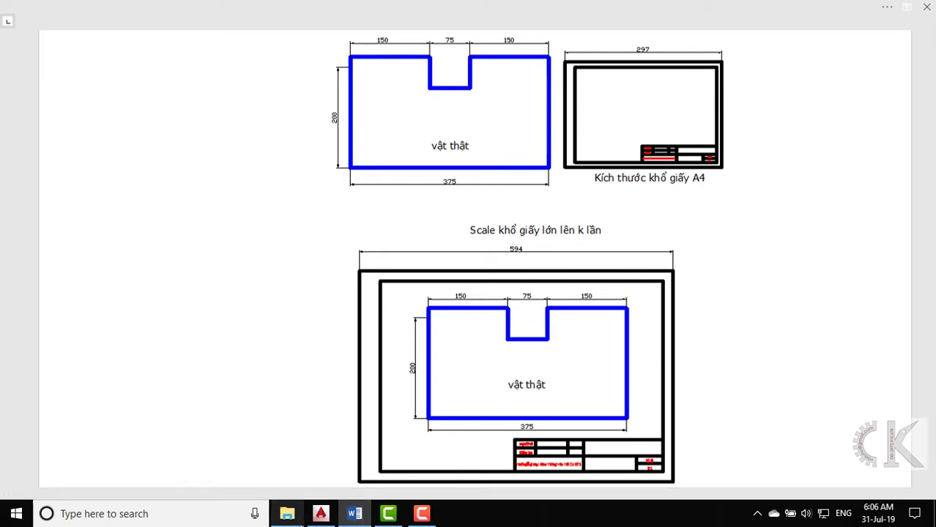
Copy the circle sheet horizontally to its left using grip Move with Copy and Ortho
{"action": "left_click", "coordinate": [317, 519]}
{"action": "scroll", "coordinate": [359, 293], "scroll_direction": "down", "scroll_amount": 3}
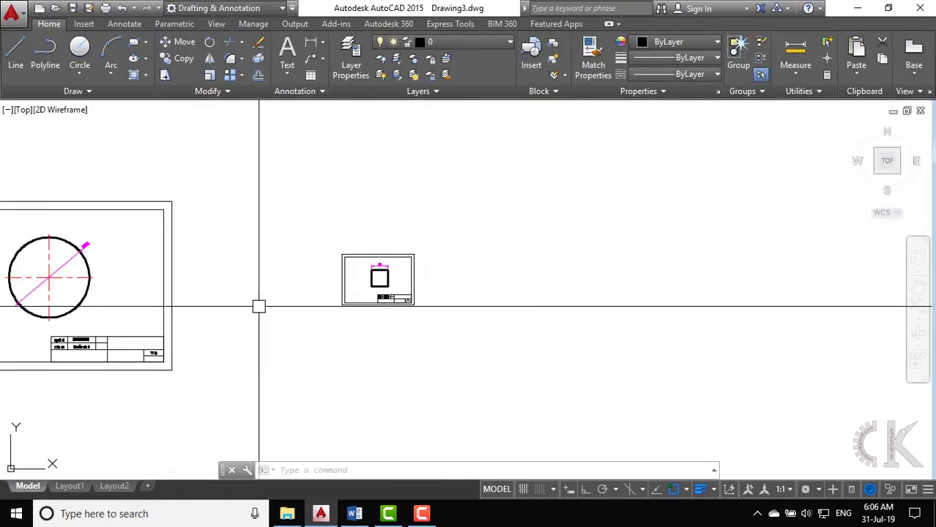
{"action": "middle_click_drag", "start_coordinate": [257, 307], "coordinate": [507, 274]}
{"action": "left_click", "coordinate": [445, 163]}
{"action": "left_click", "coordinate": [242, 367]}
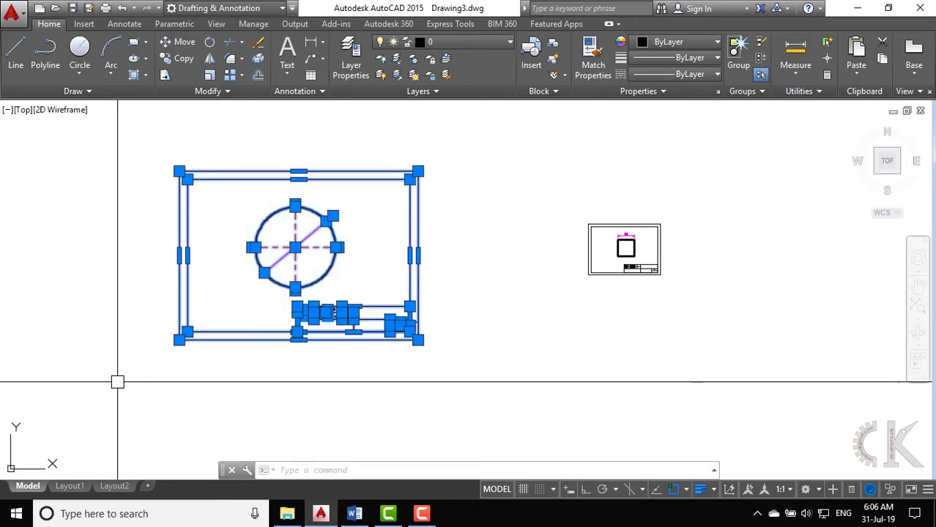
{"action": "left_click", "coordinate": [297, 336]}
{"action": "key", "text": "space"}
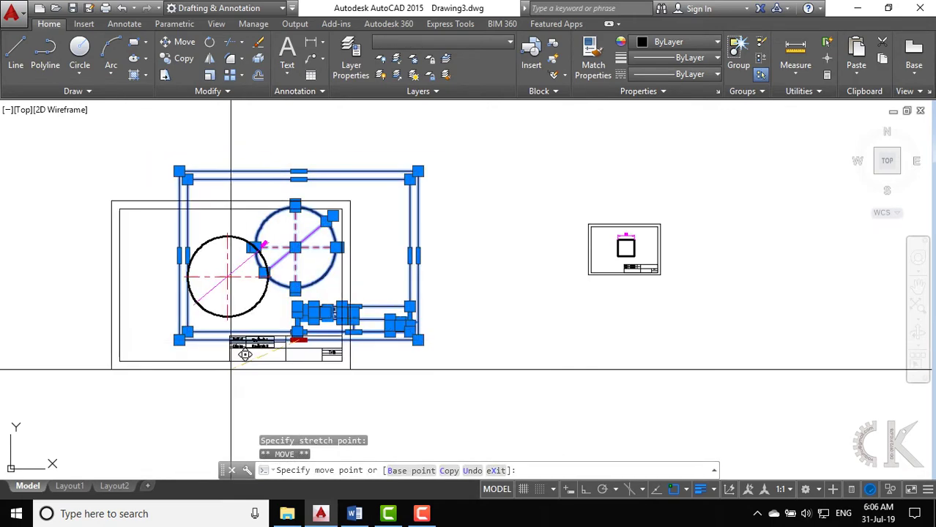
{"action": "middle_click_drag", "start_coordinate": [250, 371], "coordinate": [632, 410]}
{"action": "key", "text": "F8"}
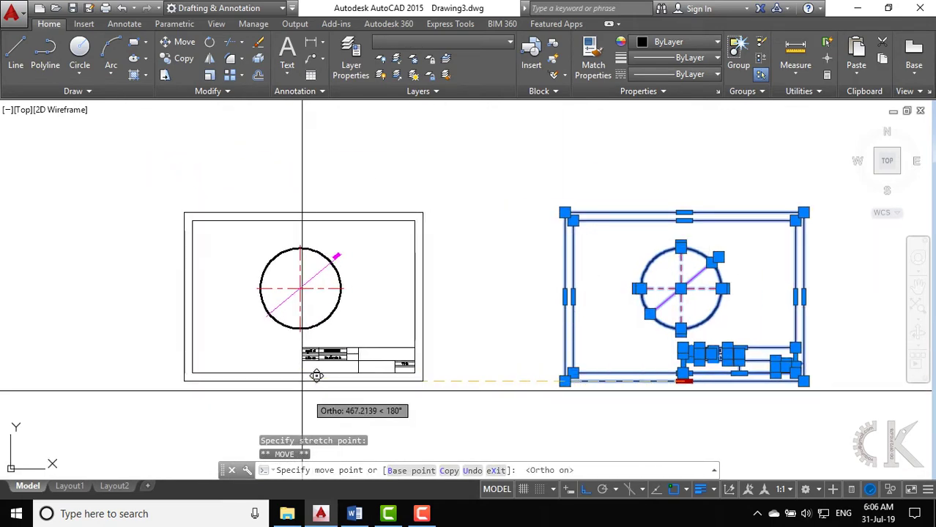
{"action": "type", "text": "c"}
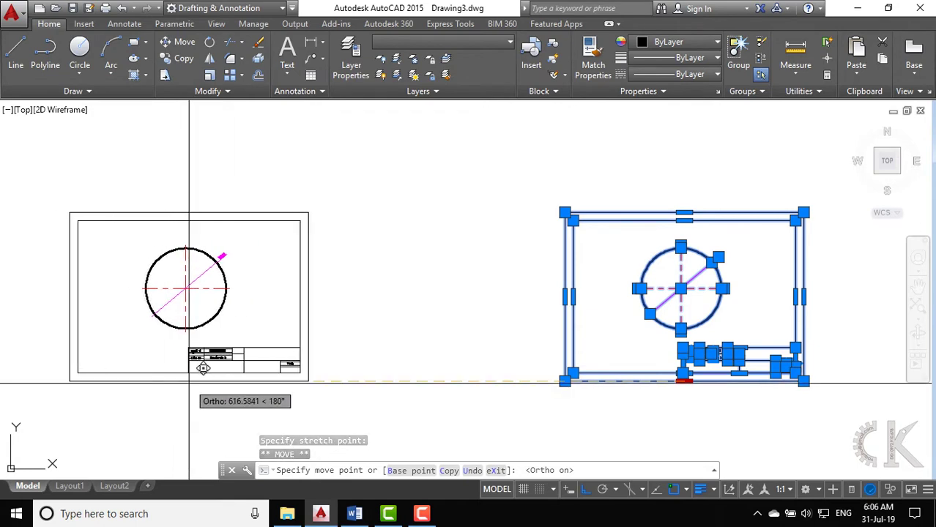
{"action": "key", "text": "Return"}
{"action": "left_click", "coordinate": [188, 380]}
{"action": "key", "text": "Escape"}
{"action": "key", "text": "Escape"}
Delete the circle and centre lines from the copied sheet, leaving an empty frame
{"action": "middle_click_drag", "start_coordinate": [226, 315], "coordinate": [379, 328]}
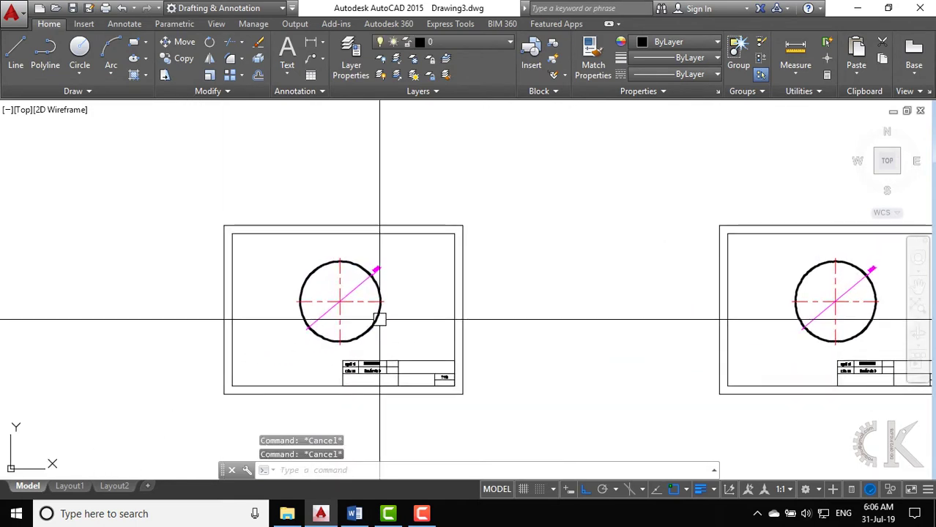
{"action": "left_click", "coordinate": [385, 329]}
{"action": "left_click", "coordinate": [303, 256]}
{"action": "key", "text": "Delete"}
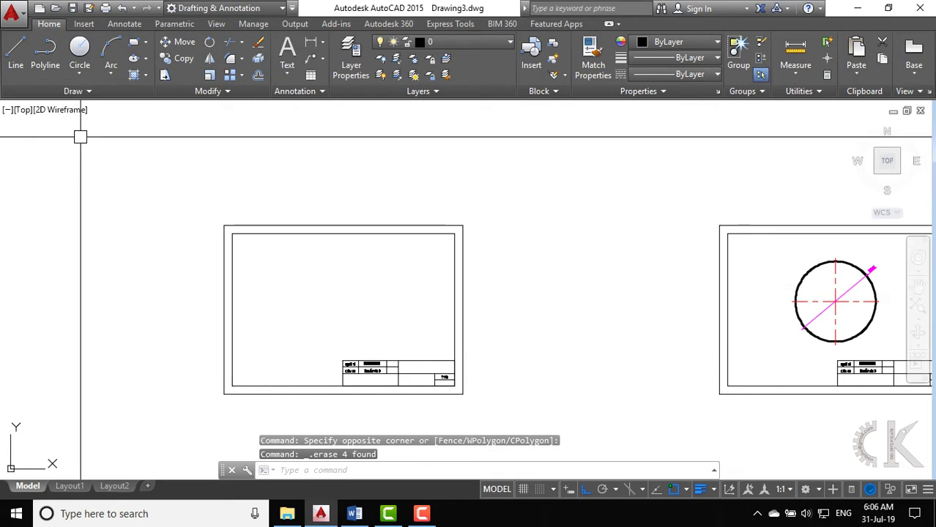
{"action": "middle_click_drag", "start_coordinate": [108, 161], "coordinate": [237, 127]}
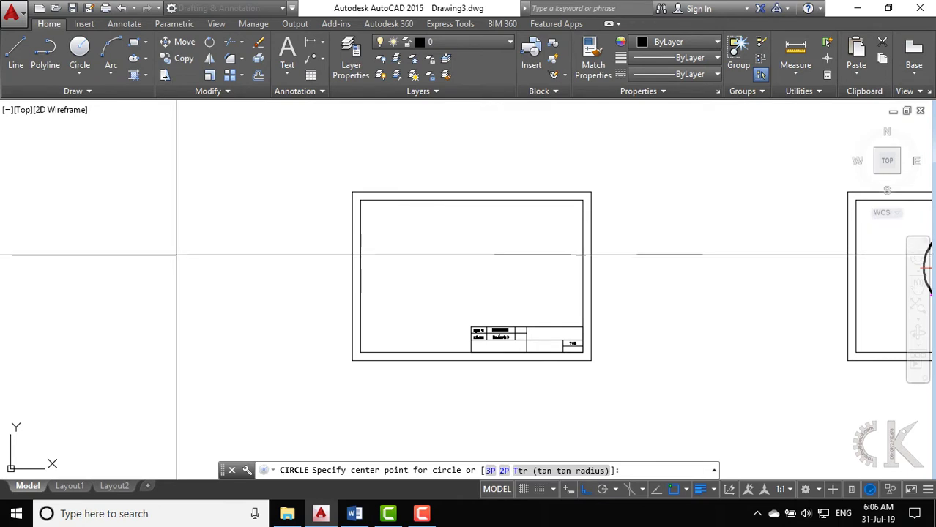
{"action": "middle_click_drag", "start_coordinate": [196, 272], "coordinate": [335, 235]}
Draw a circle of radius 200 to the left of the empty frame
{"action": "left_click", "coordinate": [215, 235]}
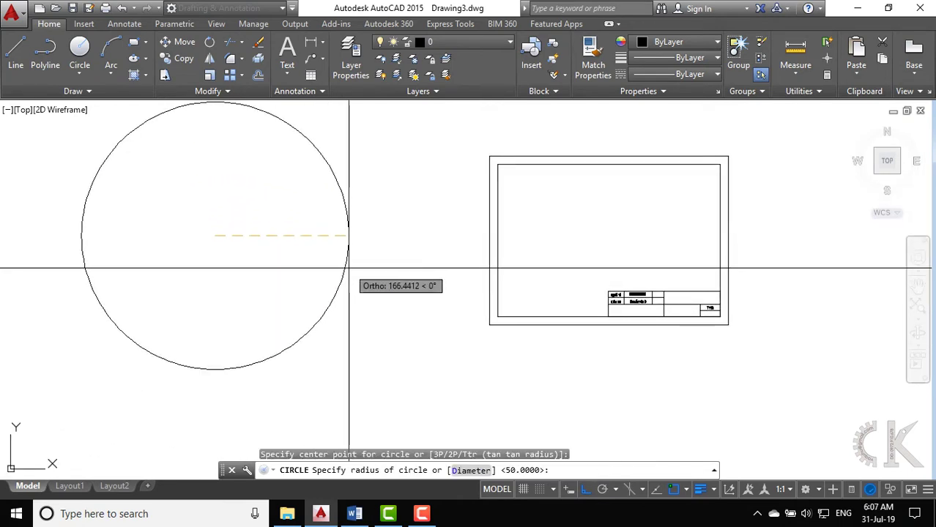
{"action": "type", "text": "15"}
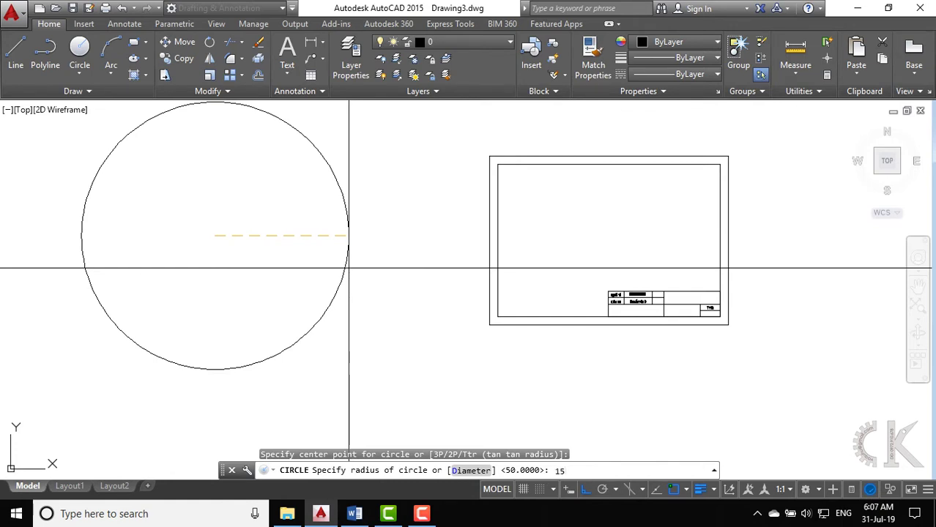
{"action": "key", "text": "BackSpace"}
{"action": "key", "text": "BackSpace"}
{"action": "type", "text": "200"}
{"action": "key", "text": "Return"}
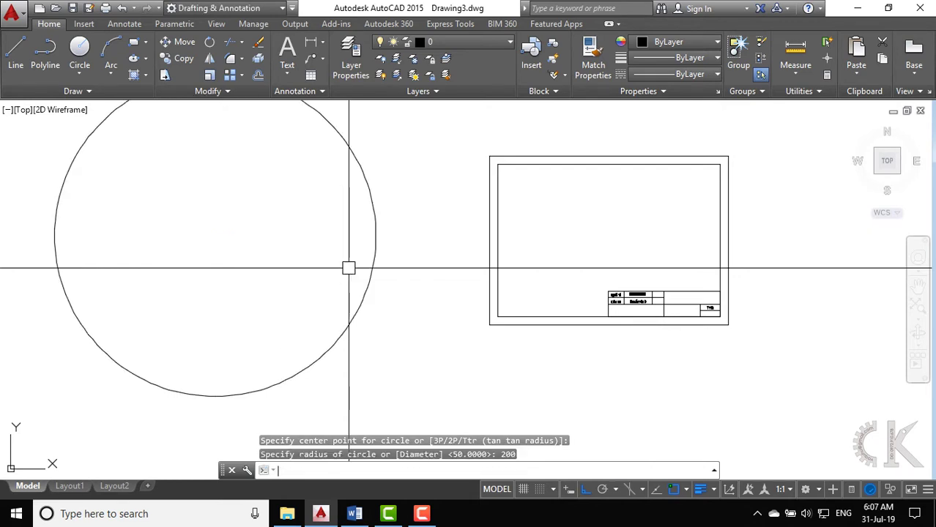
Put the new circle on the co ban layer
{"action": "left_click", "coordinate": [369, 270]}
{"action": "left_click", "coordinate": [468, 42]}
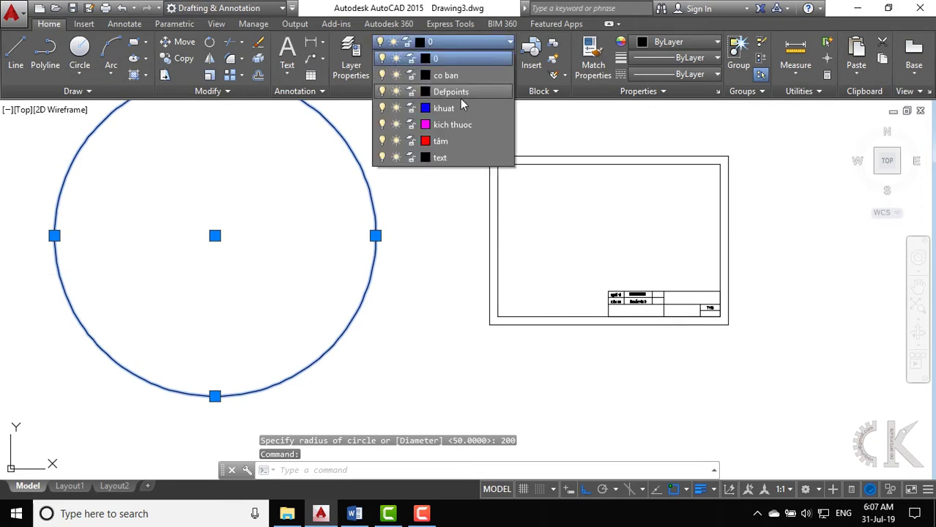
{"action": "left_click", "coordinate": [451, 75]}
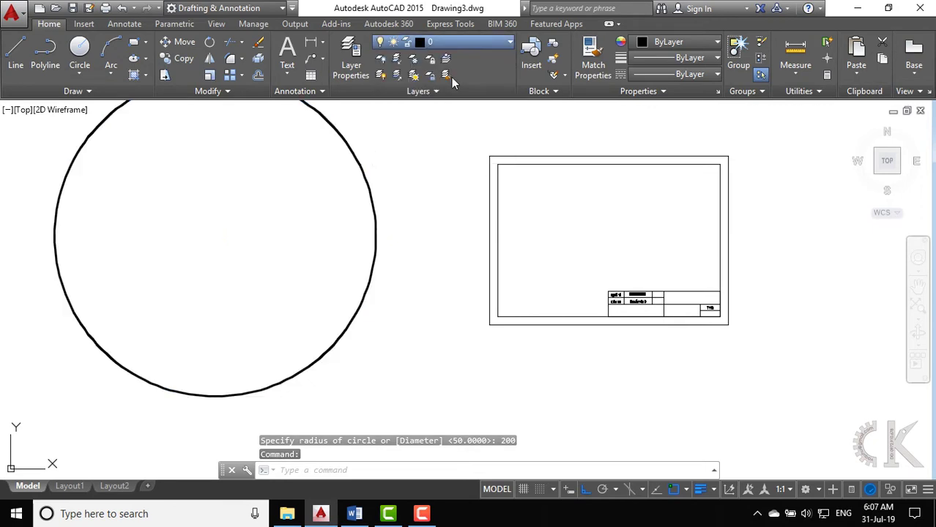
{"action": "key", "text": "Escape"}
{"action": "key", "text": "Escape"}
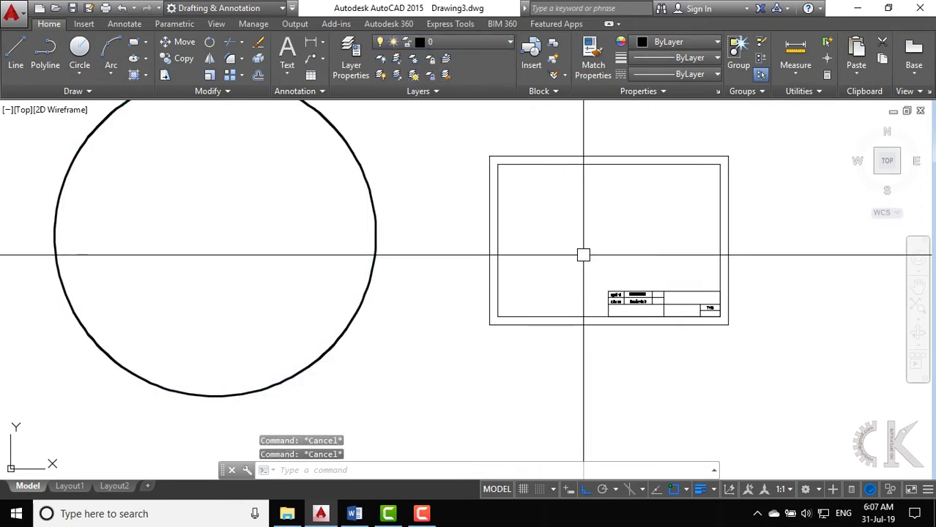
Scale the empty frame and title block by 3 about the frame's lower-right corner
{"action": "mouse_move", "coordinate": [583, 254]}
{"action": "middle_mouse_down"}
{"action": "mouse_move", "coordinate": [549, 267]}
{"action": "mouse_move", "coordinate": [539, 287]}
{"action": "middle_mouse_up"}
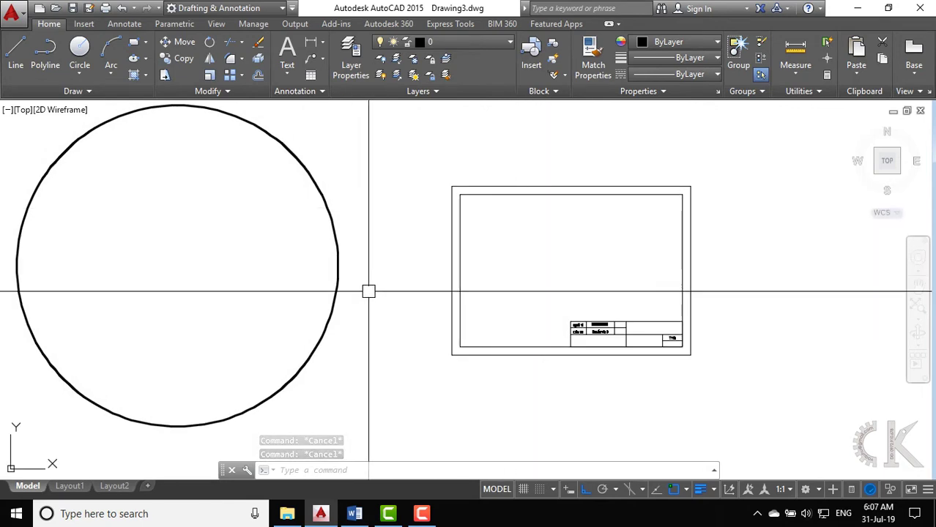
{"action": "scroll", "coordinate": [514, 263], "scroll_direction": "down", "scroll_amount": 3}
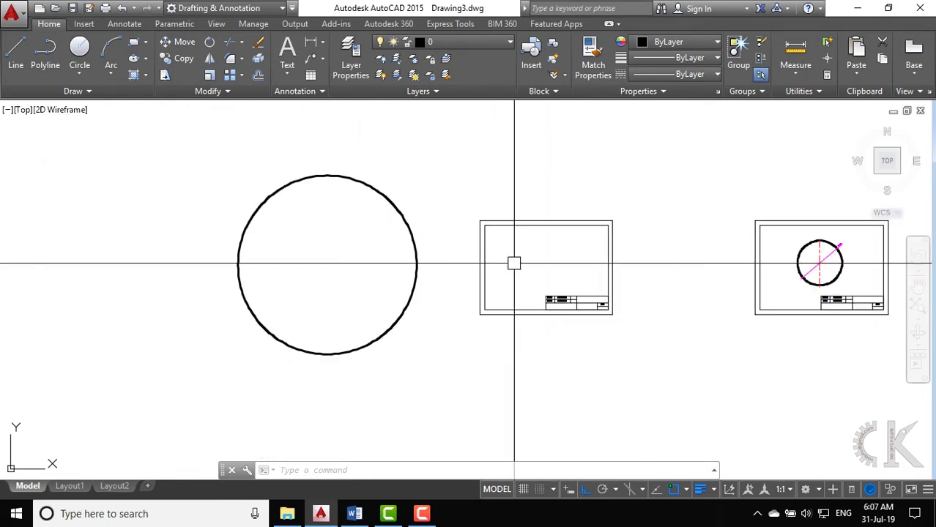
{"action": "left_click", "coordinate": [630, 192]}
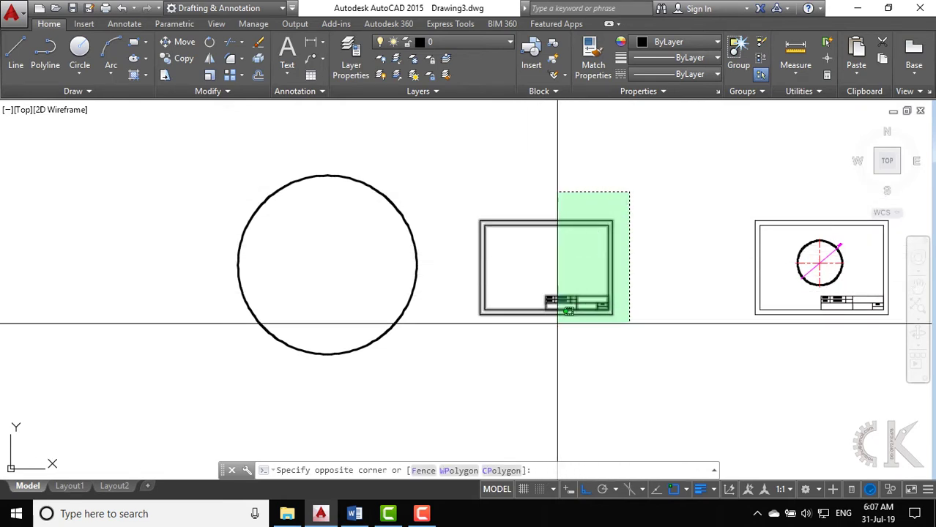
{"action": "left_click", "coordinate": [456, 339]}
{"action": "type", "text": "s"}
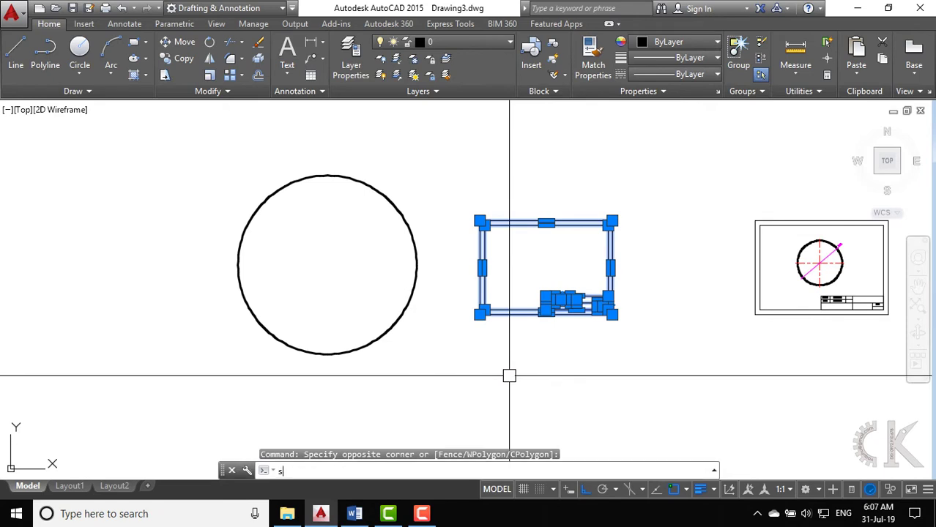
{"action": "type", "text": "c"}
{"action": "key", "text": "Return"}
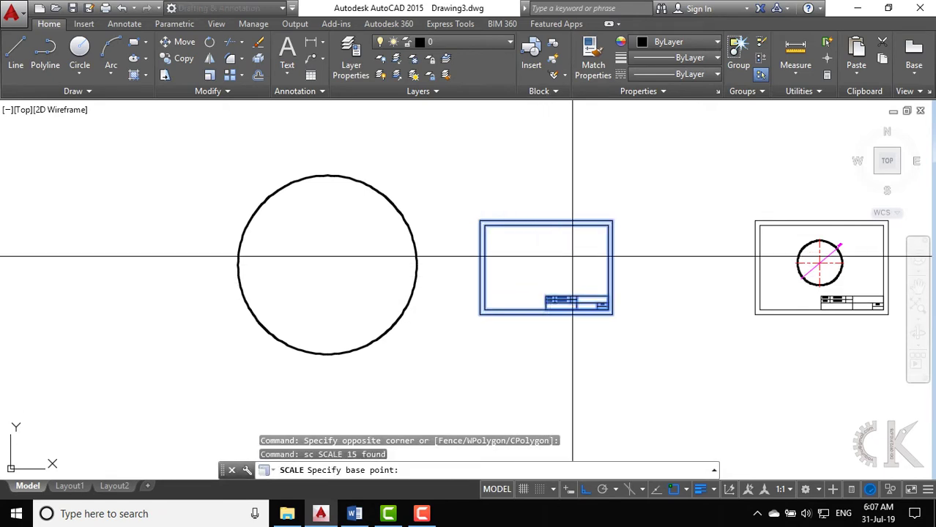
{"action": "left_click", "coordinate": [611, 314]}
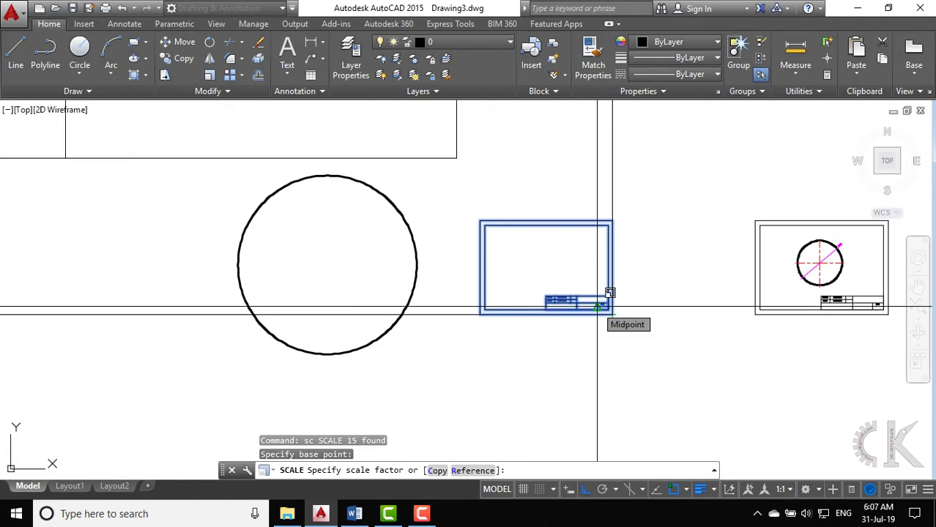
{"action": "type", "text": "3"}
{"action": "key", "text": "Return"}
{"action": "scroll", "coordinate": [577, 327], "scroll_direction": "down", "scroll_amount": 2}
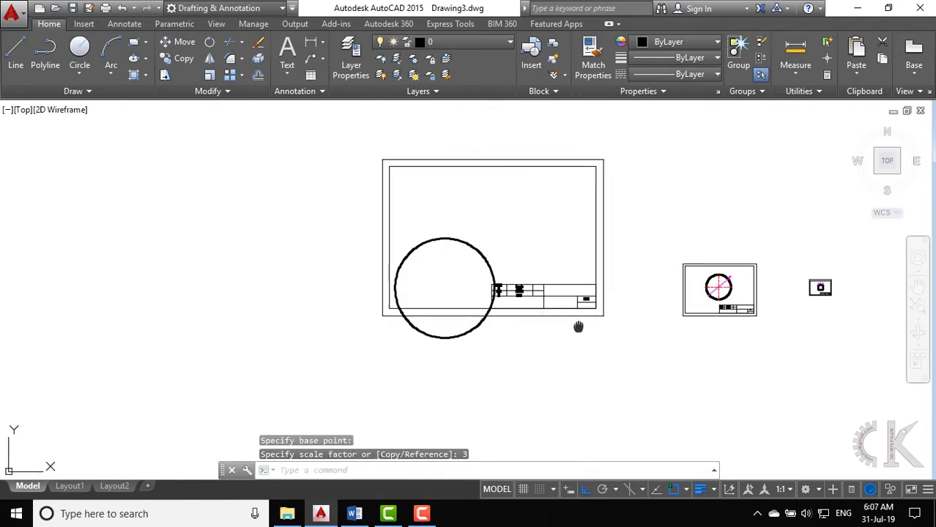
{"action": "middle_click_drag", "start_coordinate": [578, 327], "coordinate": [496, 387]}
Move the radius-200 circle by its centre grip inside the enlarged frame, above the title block
{"action": "left_click", "coordinate": [397, 313]}
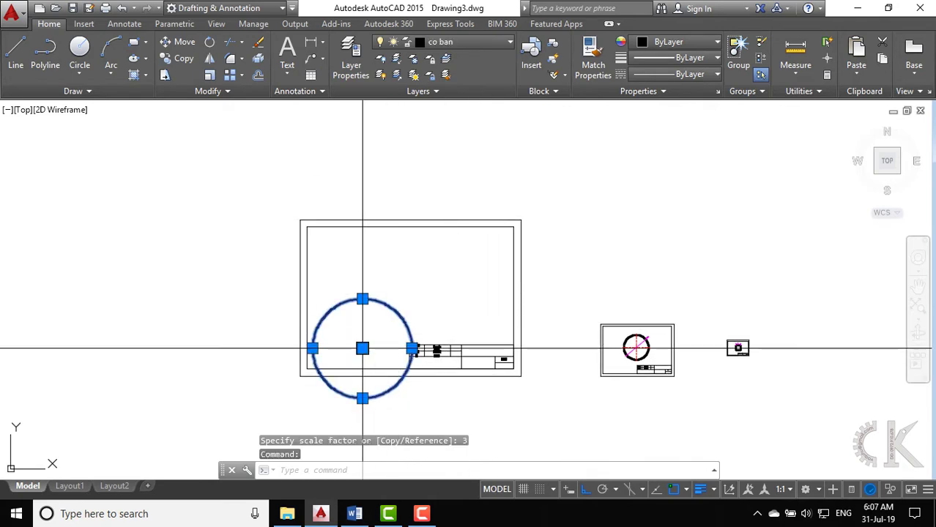
{"action": "left_click", "coordinate": [362, 348]}
{"action": "key", "text": "space"}
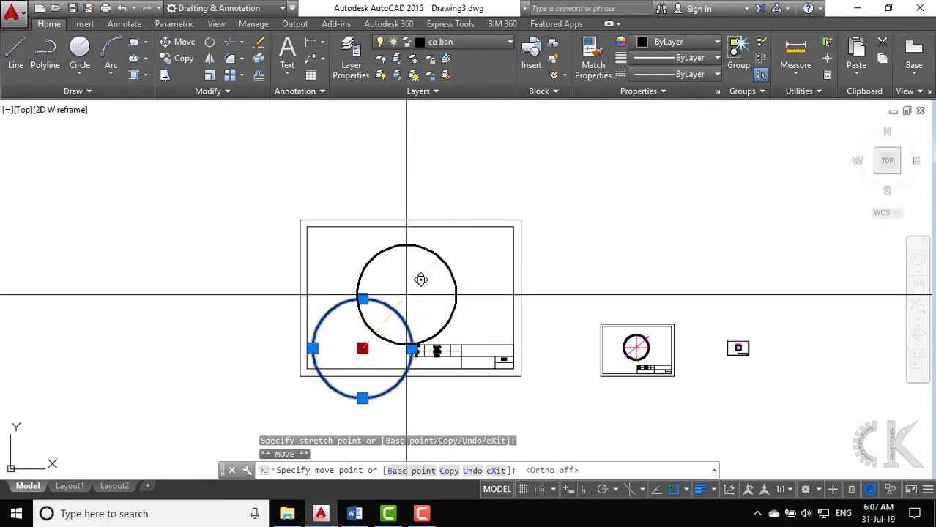
{"action": "left_click", "coordinate": [408, 285]}
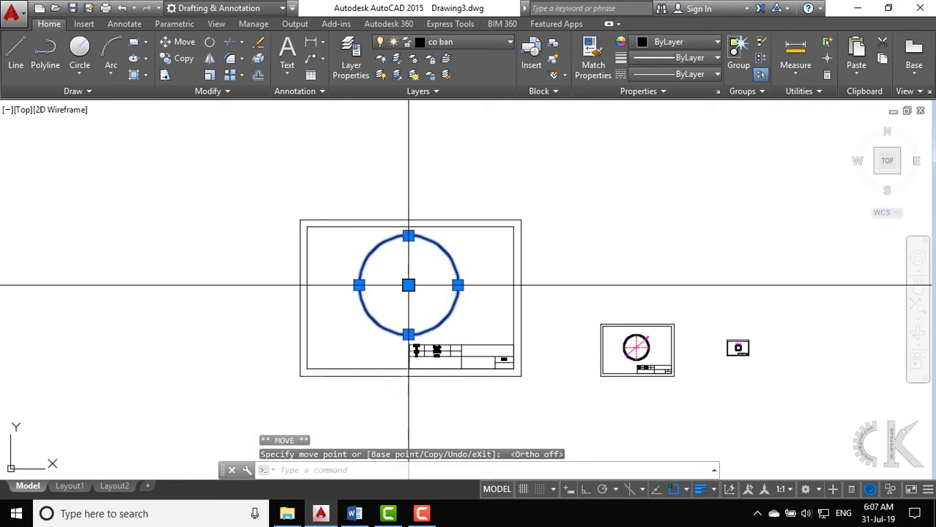
{"action": "key", "text": "Escape"}
{"action": "key", "text": "Escape"}
{"action": "middle_click_drag", "start_coordinate": [514, 318], "coordinate": [436, 282]}
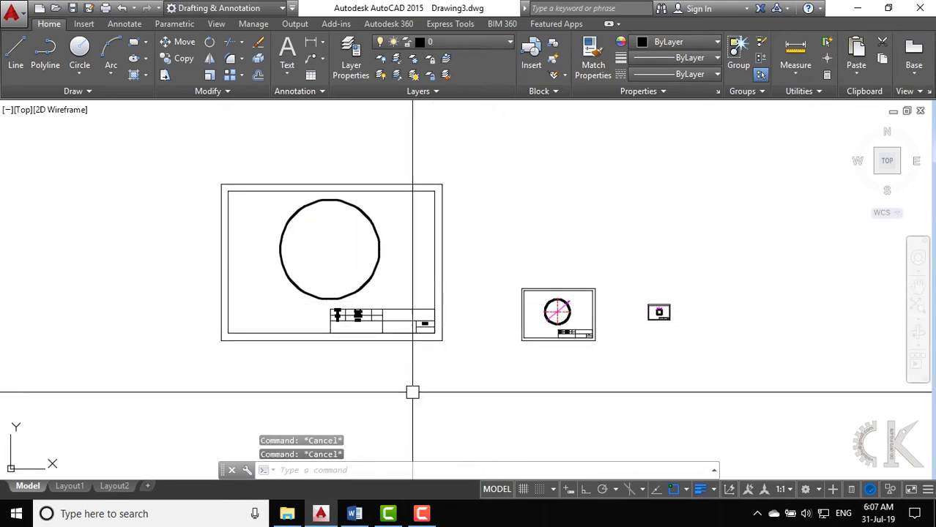
{"action": "left_click", "coordinate": [354, 513]}
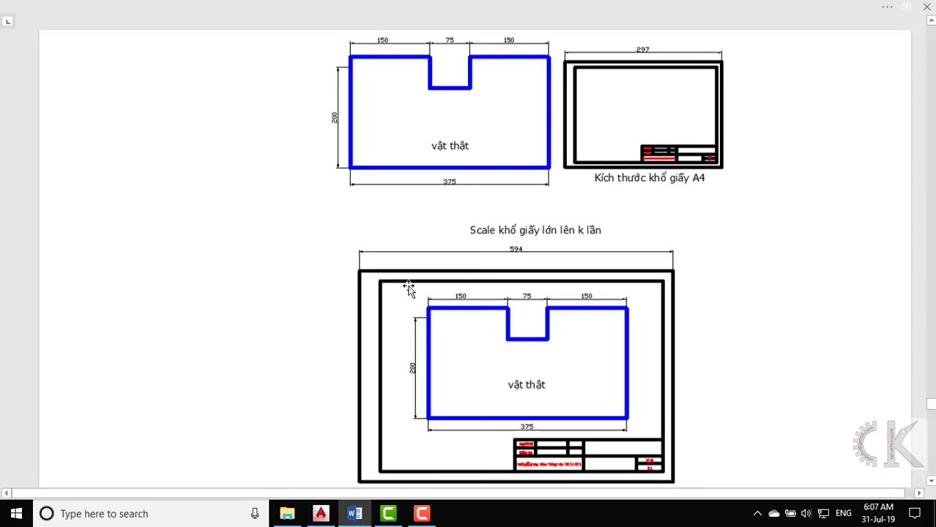
{"action": "scroll", "coordinate": [408, 288], "scroll_direction": "down", "scroll_amount": 2}
{"action": "scroll", "coordinate": [408, 284], "scroll_direction": "down", "scroll_amount": 3}
{"action": "scroll", "coordinate": [407, 280], "scroll_direction": "down", "scroll_amount": 1}
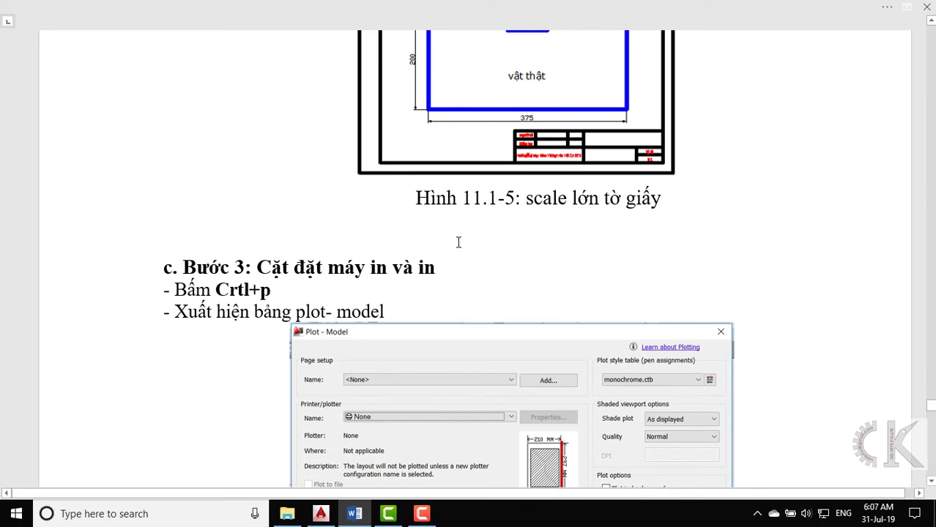
{"action": "scroll", "coordinate": [560, 188], "scroll_direction": "up", "scroll_amount": 5}
{"action": "scroll", "coordinate": [548, 194], "scroll_direction": "up", "scroll_amount": 8}
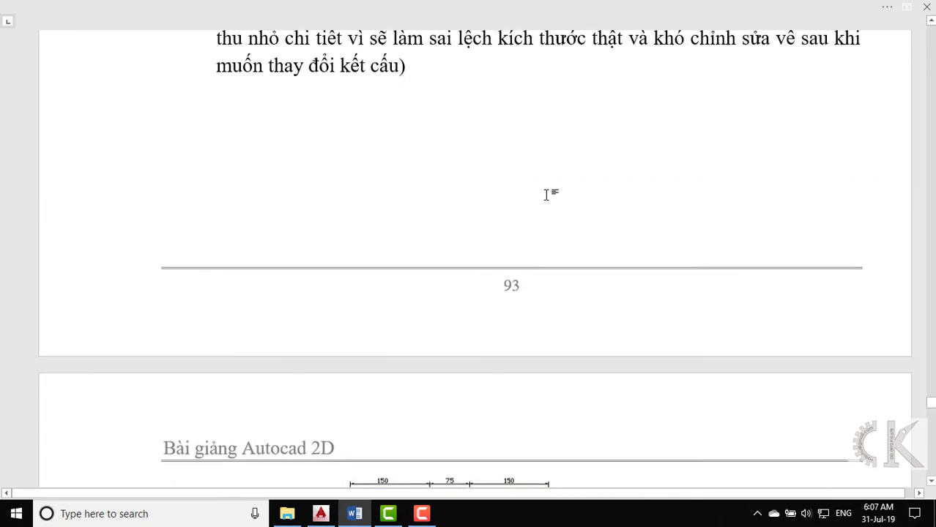
{"action": "scroll", "coordinate": [547, 196], "scroll_direction": "up", "scroll_amount": 7}
{"action": "scroll", "coordinate": [546, 198], "scroll_direction": "up", "scroll_amount": 2}
{"action": "scroll", "coordinate": [546, 198], "scroll_direction": "up", "scroll_amount": 6}
{"action": "scroll", "coordinate": [546, 198], "scroll_direction": "up", "scroll_amount": 1}
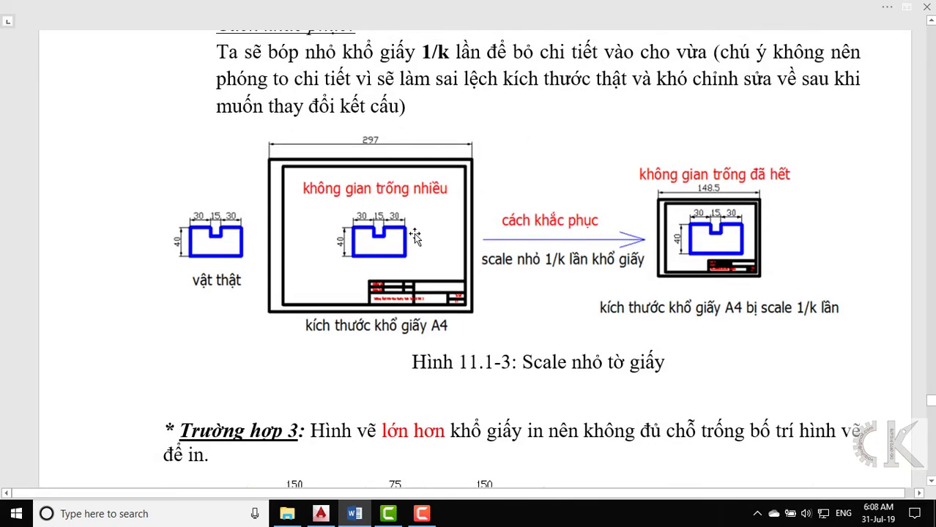
{"action": "scroll", "coordinate": [679, 253], "scroll_direction": "down", "scroll_amount": 2}
{"action": "scroll", "coordinate": [678, 252], "scroll_direction": "down", "scroll_amount": 8}
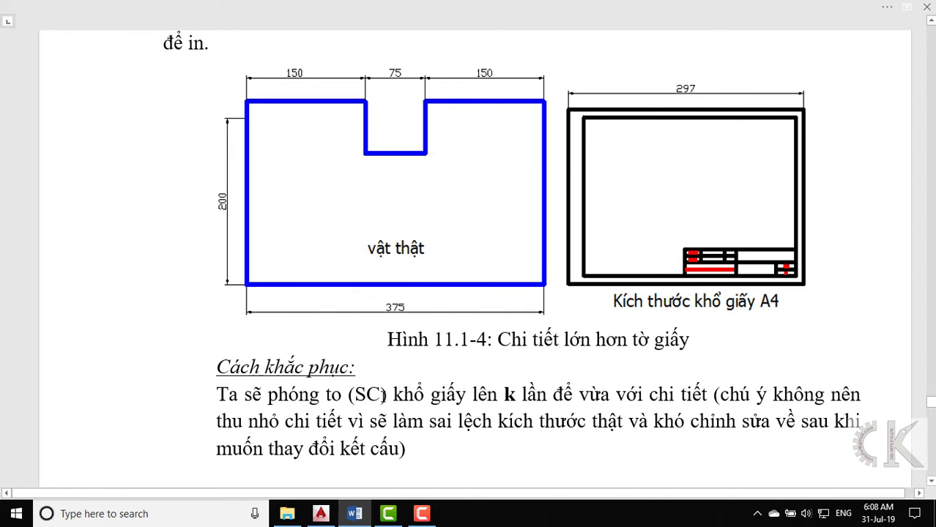
{"action": "scroll", "coordinate": [370, 351], "scroll_direction": "down", "scroll_amount": 4}
{"action": "scroll", "coordinate": [345, 316], "scroll_direction": "down", "scroll_amount": 2}
{"action": "scroll", "coordinate": [345, 316], "scroll_direction": "down", "scroll_amount": 3}
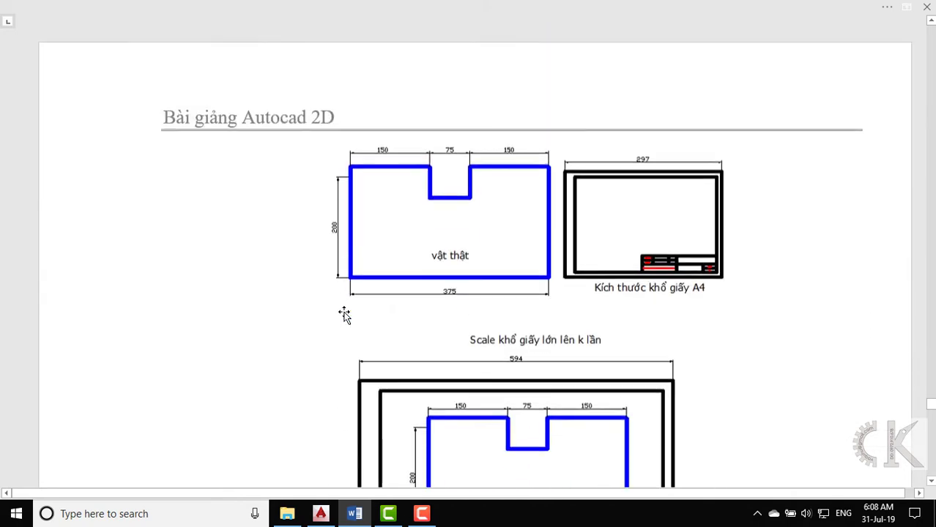
{"action": "scroll", "coordinate": [345, 313], "scroll_direction": "down", "scroll_amount": 4}
{"action": "scroll", "coordinate": [341, 307], "scroll_direction": "down", "scroll_amount": 2}
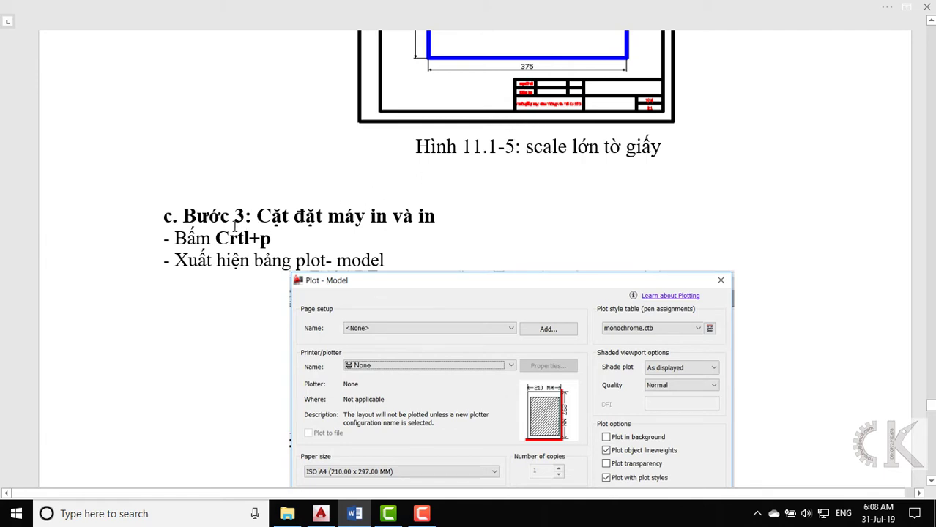
{"action": "scroll", "coordinate": [337, 220], "scroll_direction": "down", "scroll_amount": 1}
{"action": "scroll", "coordinate": [351, 234], "scroll_direction": "down", "scroll_amount": 1}
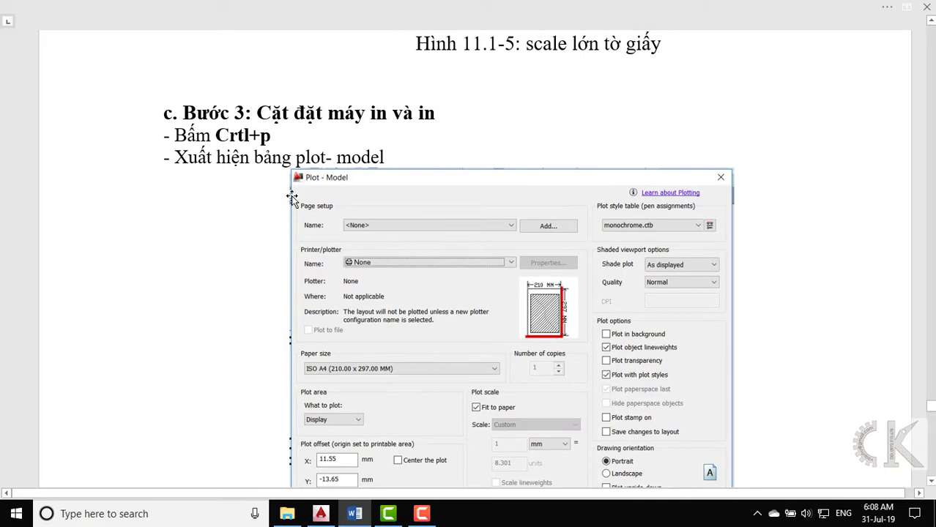
{"action": "left_click", "coordinate": [319, 513]}
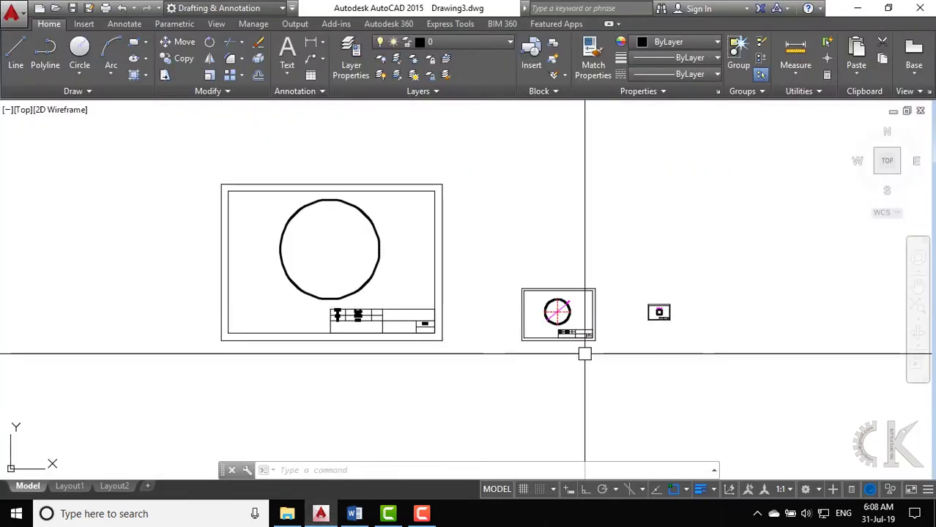
Open Plot - Model with Ctrl+P and browse the Printer/plotter name list
{"action": "middle_click_drag", "start_coordinate": [585, 351], "coordinate": [485, 342]}
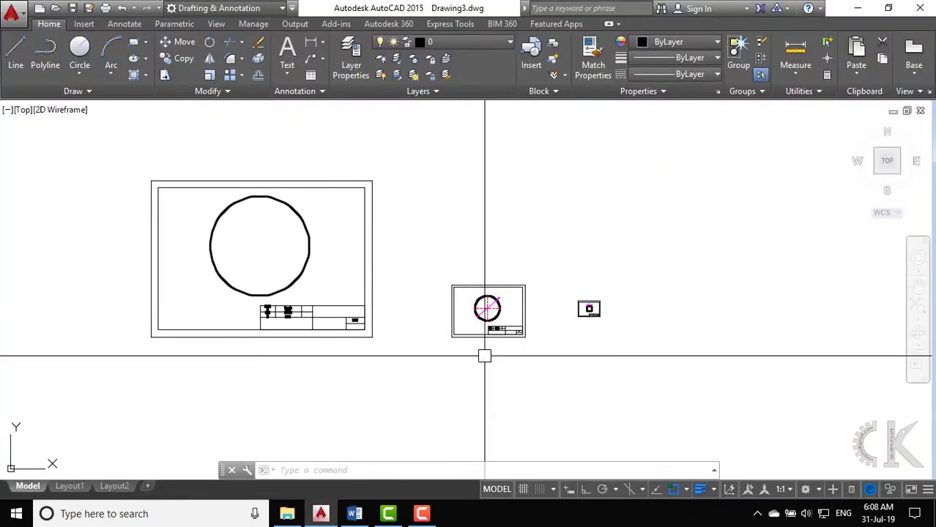
{"action": "key", "text": "ctrl+p"}
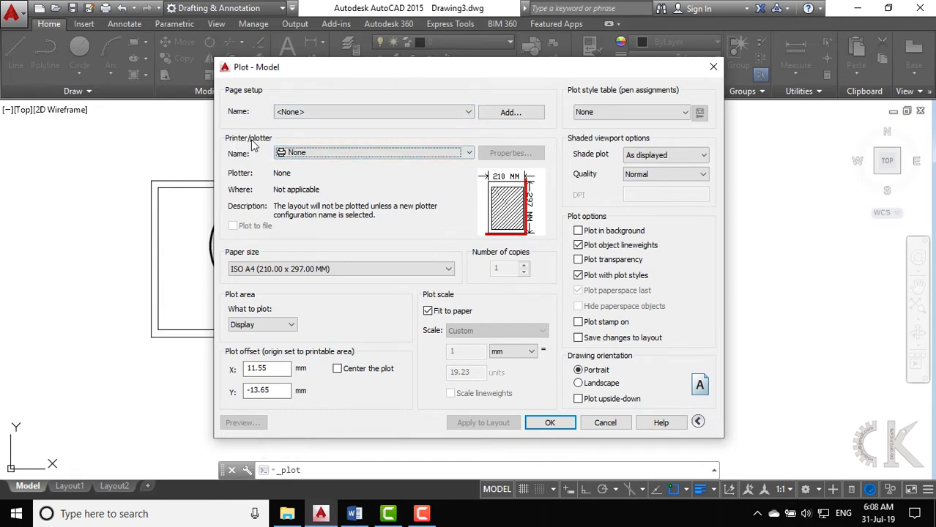
{"action": "left_click", "coordinate": [305, 153]}
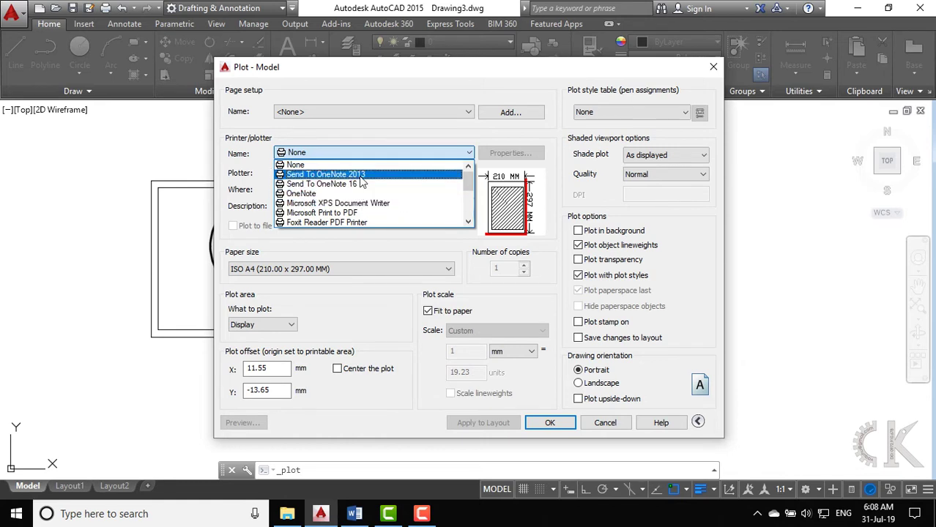
{"action": "scroll", "coordinate": [412, 200], "scroll_direction": "down", "scroll_amount": 1}
{"action": "scroll", "coordinate": [412, 200], "scroll_direction": "down", "scroll_amount": 2}
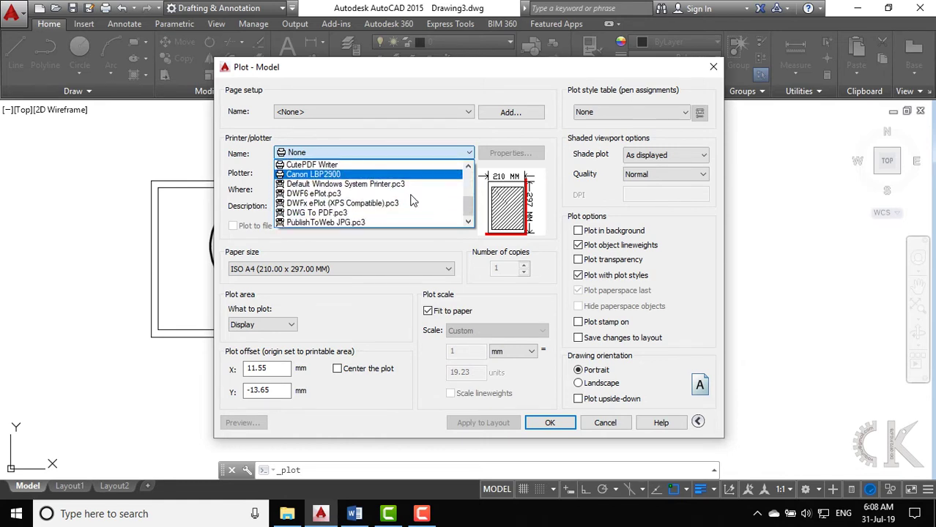
{"action": "scroll", "coordinate": [410, 199], "scroll_direction": "down", "scroll_amount": 1}
{"action": "scroll", "coordinate": [414, 202], "scroll_direction": "up", "scroll_amount": 1}
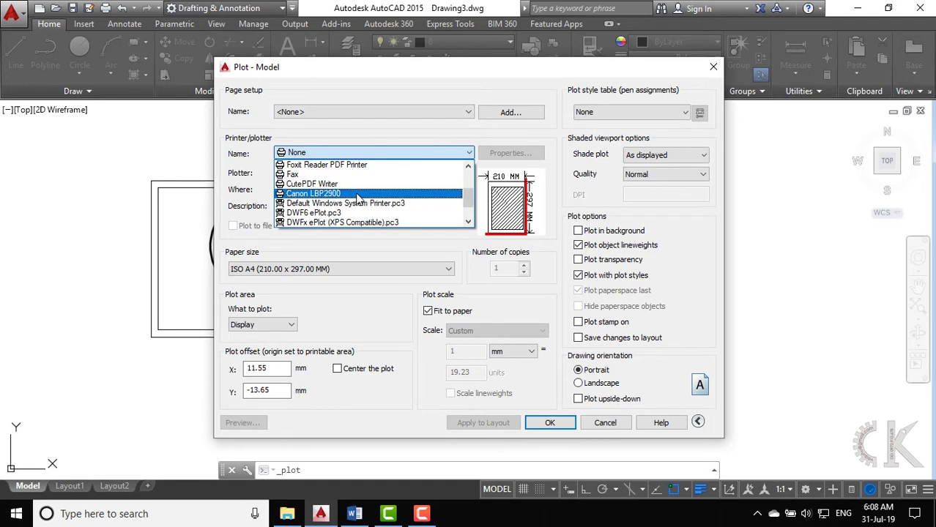
{"action": "scroll", "coordinate": [382, 189], "scroll_direction": "up", "scroll_amount": 1}
{"action": "scroll", "coordinate": [382, 187], "scroll_direction": "up", "scroll_amount": 2}
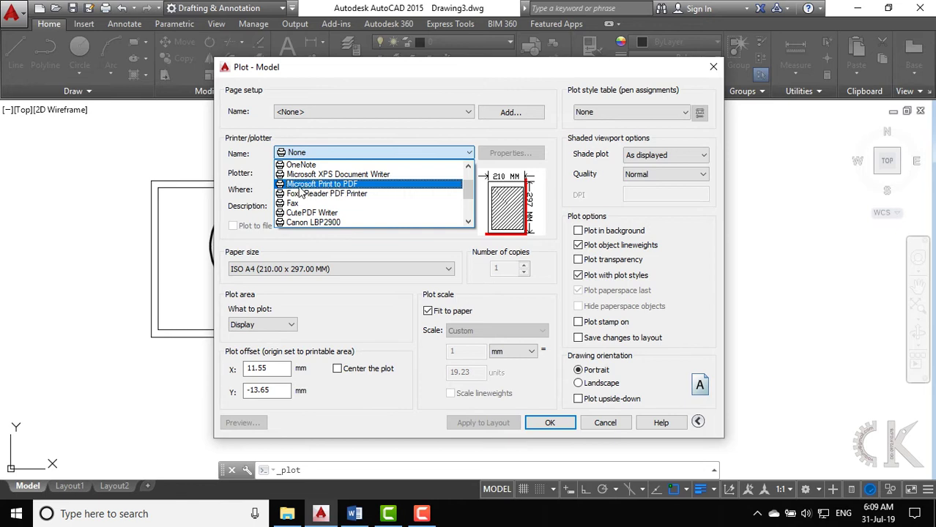
Choose Microsoft Print to PDF as the printer with A4 paper size
{"action": "left_click", "coordinate": [335, 184]}
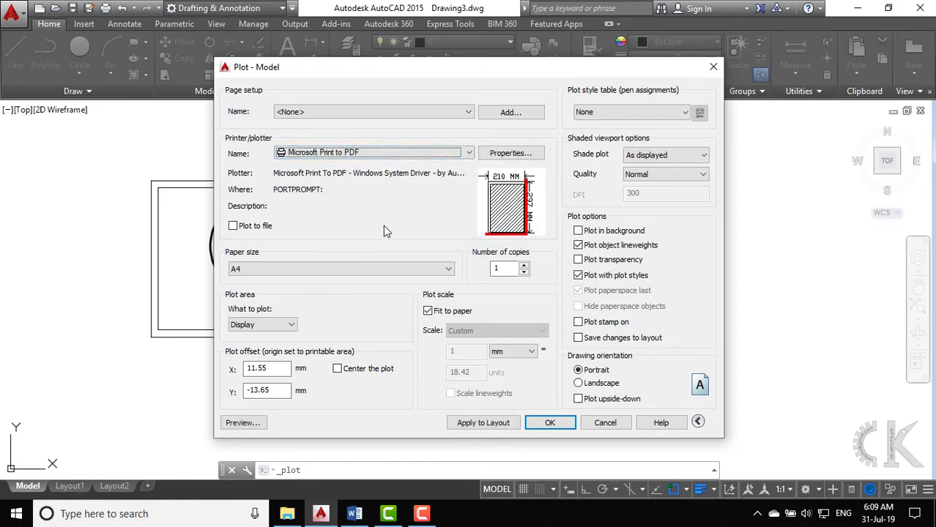
{"action": "left_click", "coordinate": [291, 271]}
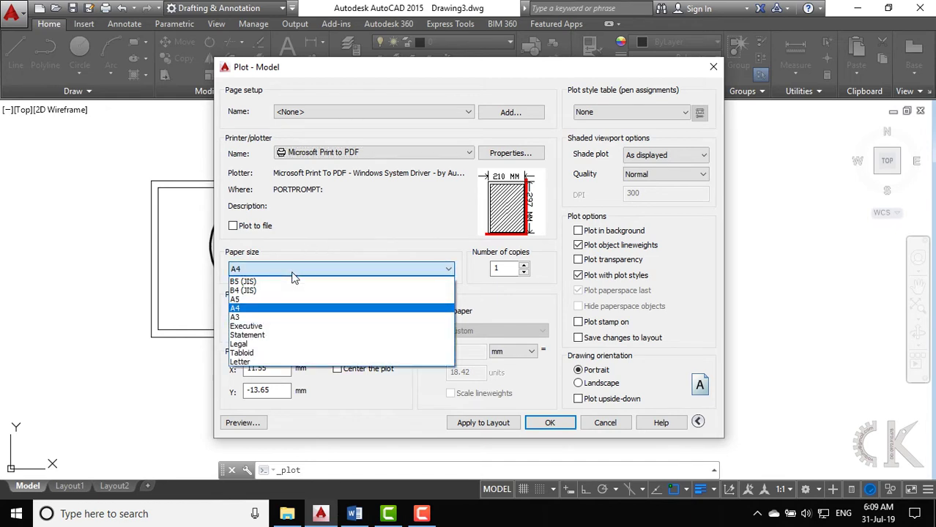
{"action": "left_click", "coordinate": [265, 309]}
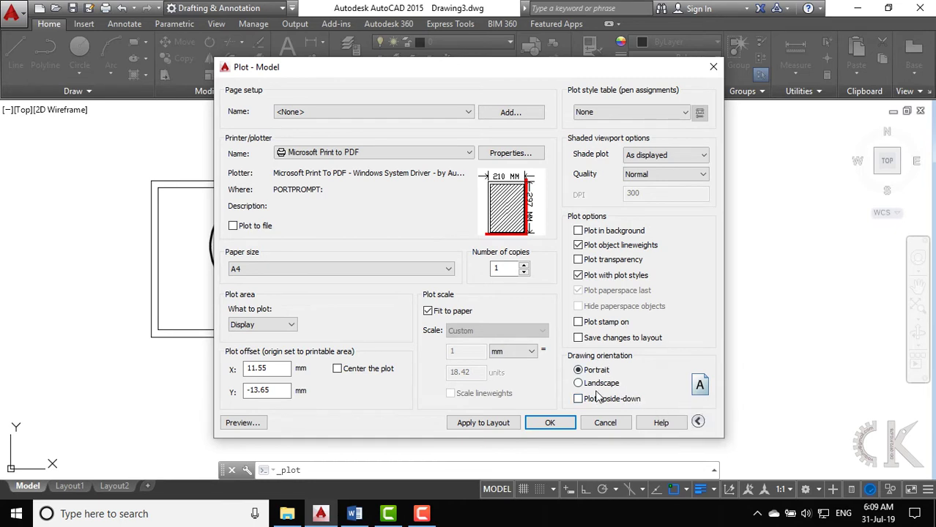
Expand the plot options and set the drawing orientation to Landscape
{"action": "left_click", "coordinate": [700, 422]}
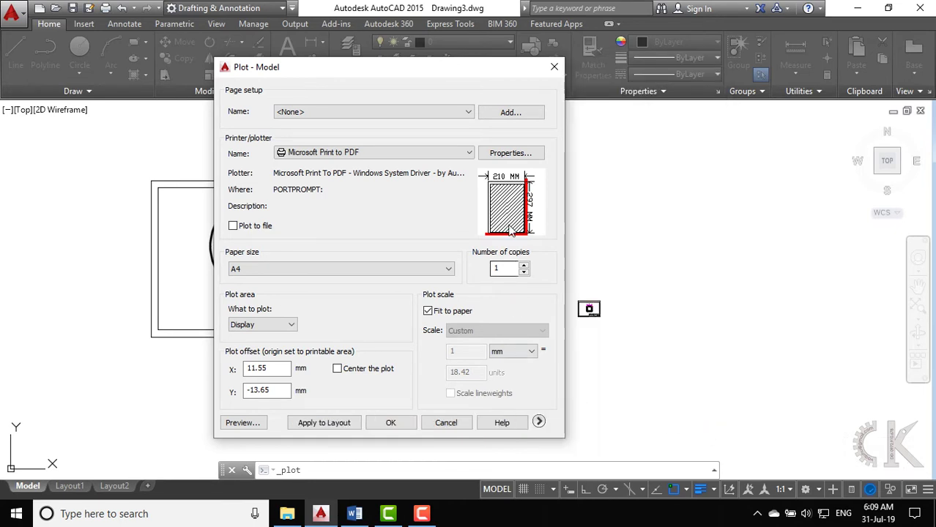
{"action": "left_click", "coordinate": [539, 423]}
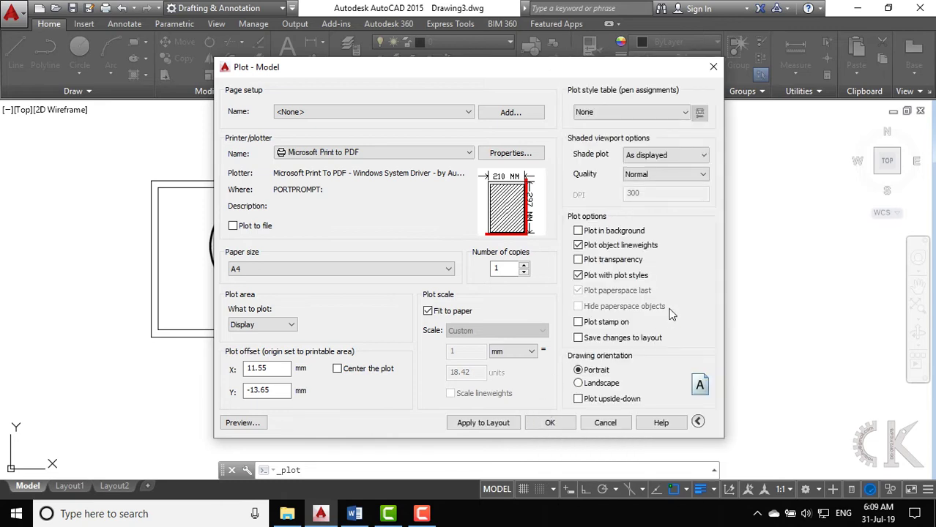
{"action": "left_click", "coordinate": [616, 386]}
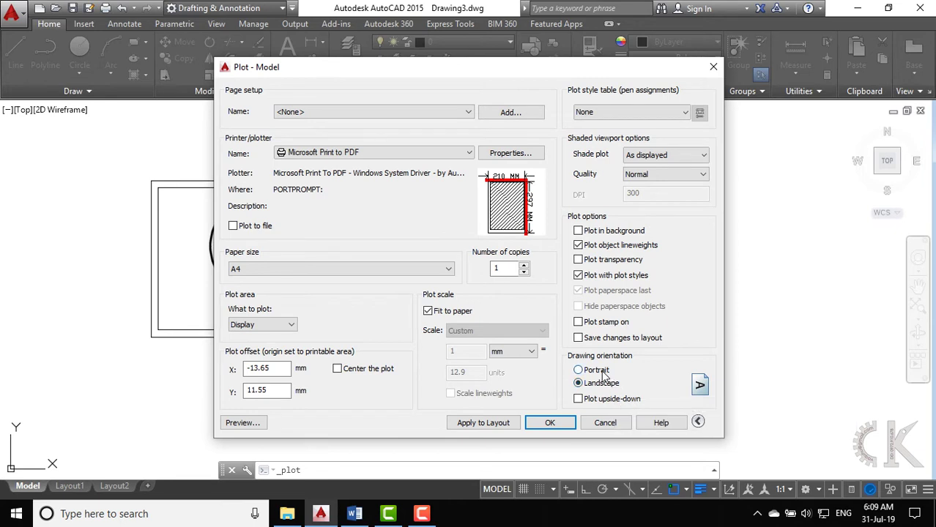
{"action": "left_click", "coordinate": [604, 372]}
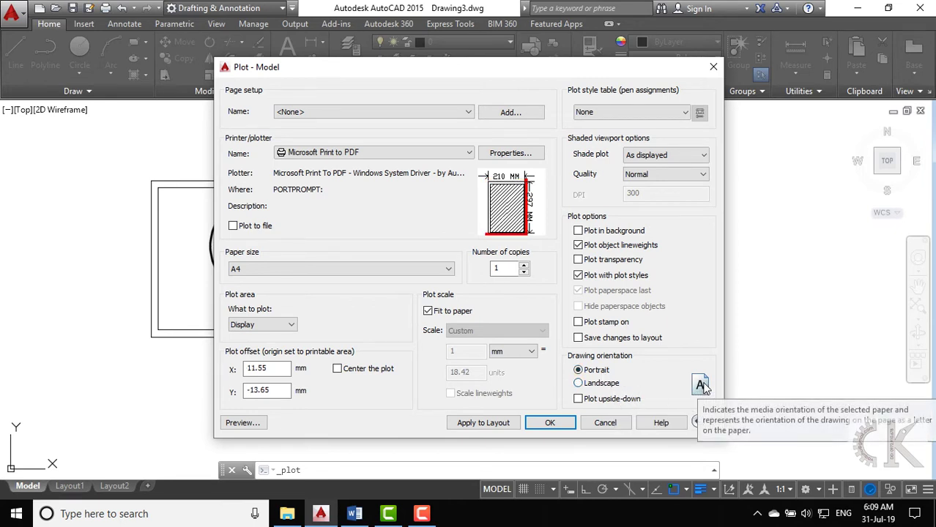
{"action": "left_click", "coordinate": [578, 383]}
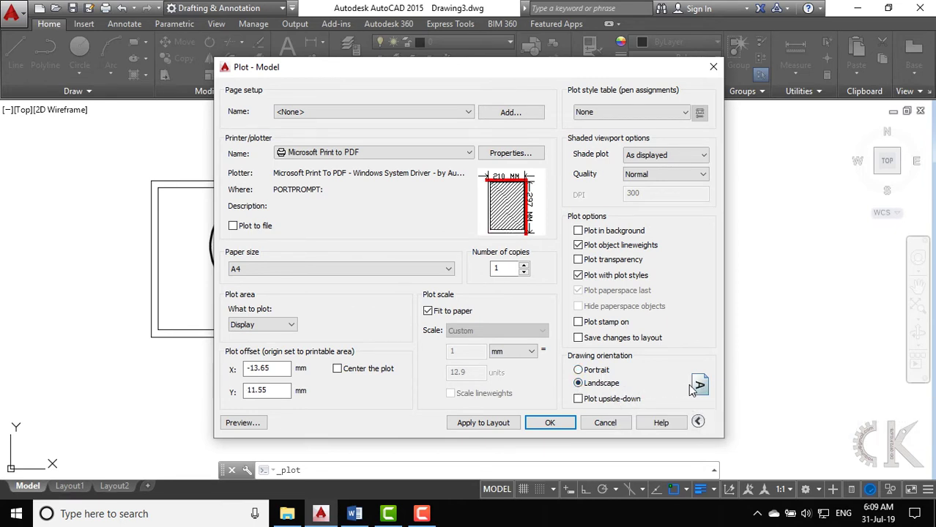
Set What to plot to Window so AutoCAD prompts for the print window's first corner
{"action": "left_click_drag", "start_coordinate": [347, 79], "coordinate": [547, 59]}
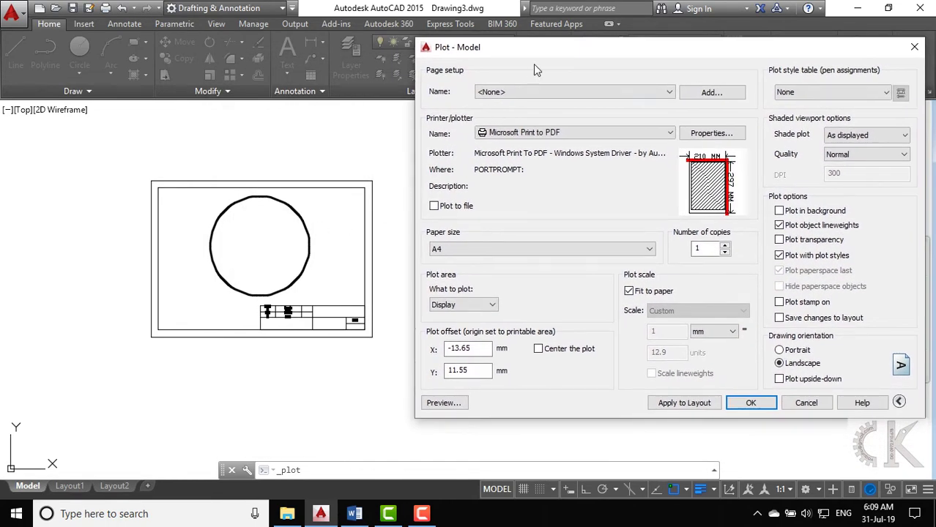
{"action": "left_click_drag", "start_coordinate": [564, 49], "coordinate": [420, 88]}
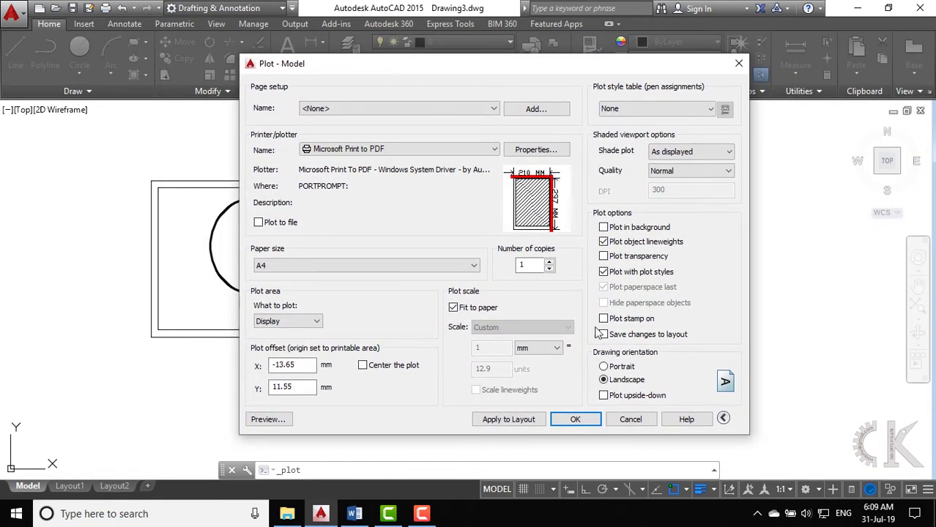
{"action": "left_click", "coordinate": [316, 327]}
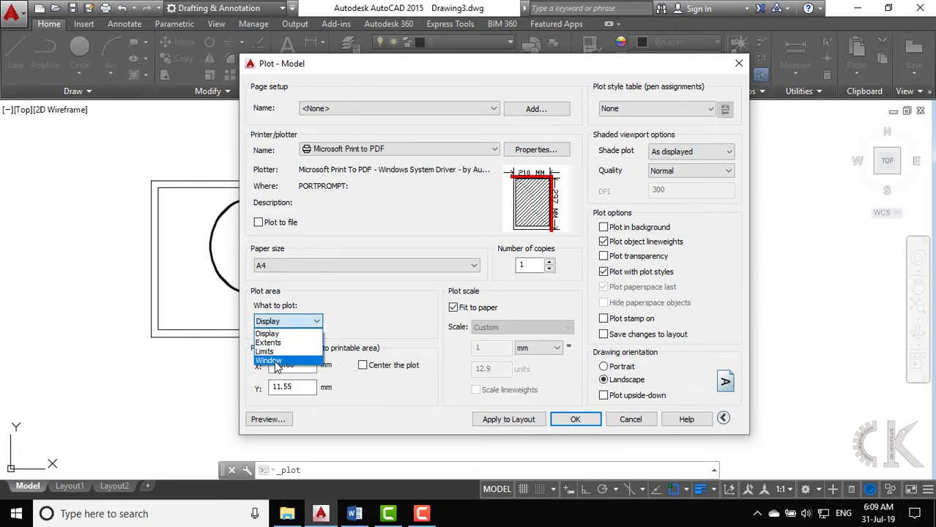
{"action": "left_click", "coordinate": [276, 361]}
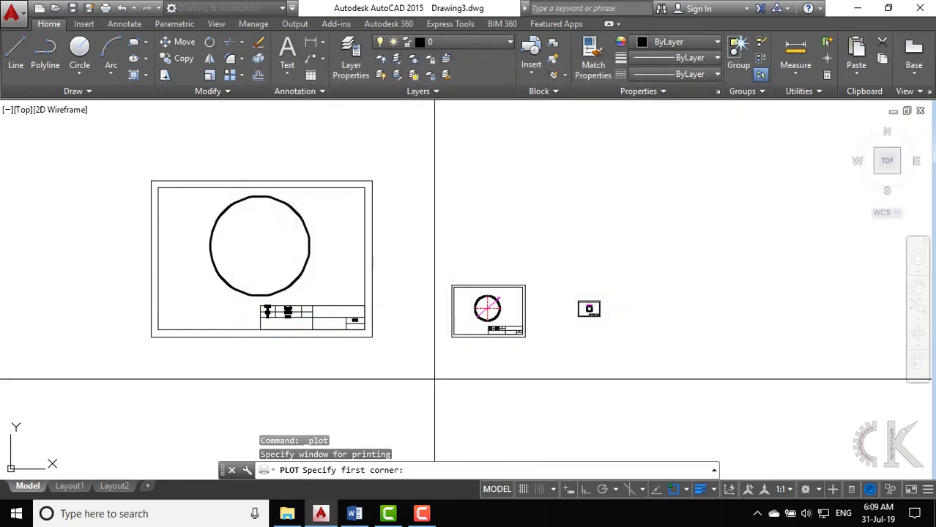
Window the title-block frame as the plot area, centre it on the landscape A4 page, and preview
{"action": "scroll", "coordinate": [500, 350], "scroll_direction": "up", "scroll_amount": 3}
{"action": "scroll", "coordinate": [485, 359], "scroll_direction": "up", "scroll_amount": 2}
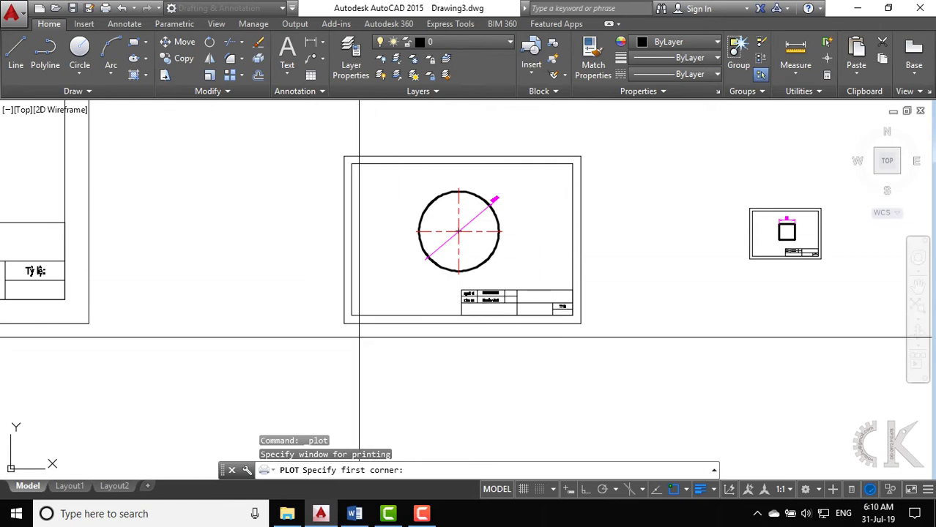
{"action": "scroll", "coordinate": [351, 315], "scroll_direction": "up", "scroll_amount": 3}
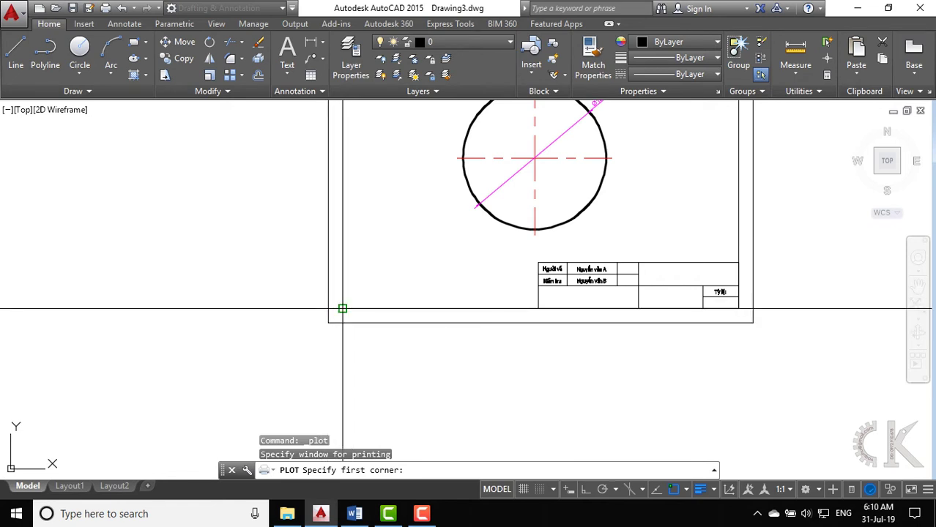
{"action": "middle_click_drag", "start_coordinate": [336, 307], "coordinate": [309, 415]}
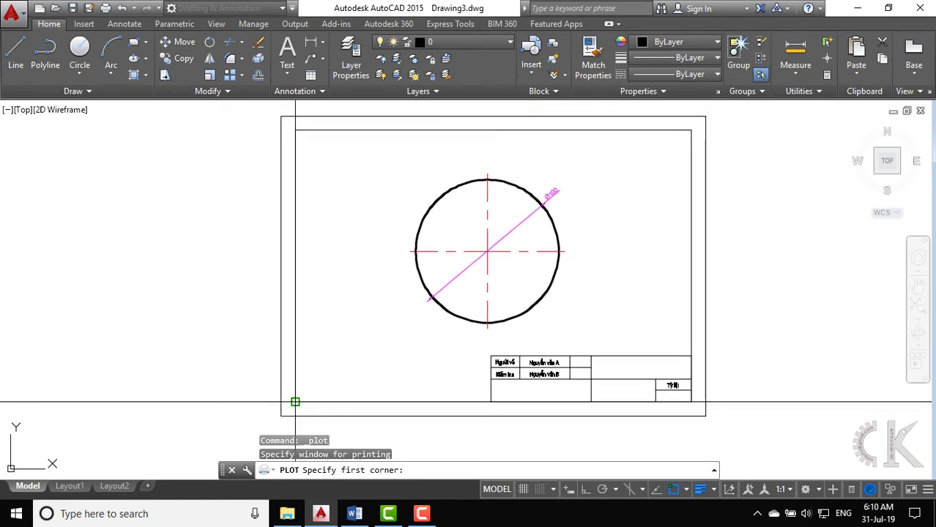
{"action": "left_click", "coordinate": [295, 401]}
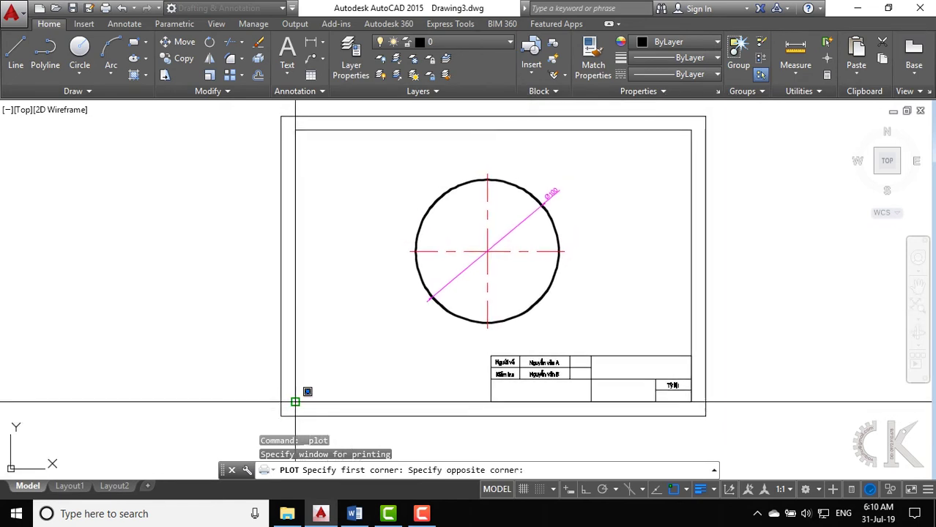
{"action": "left_click", "coordinate": [702, 118]}
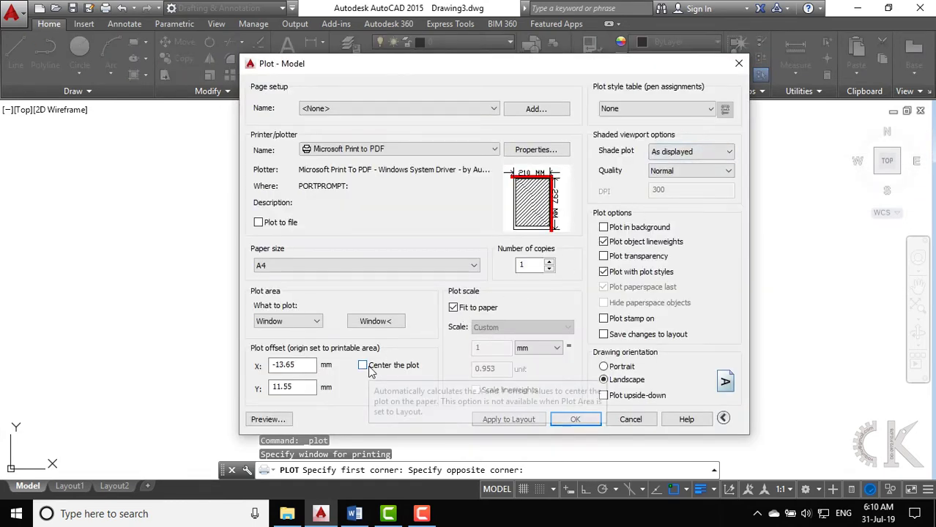
{"action": "left_click", "coordinate": [363, 365]}
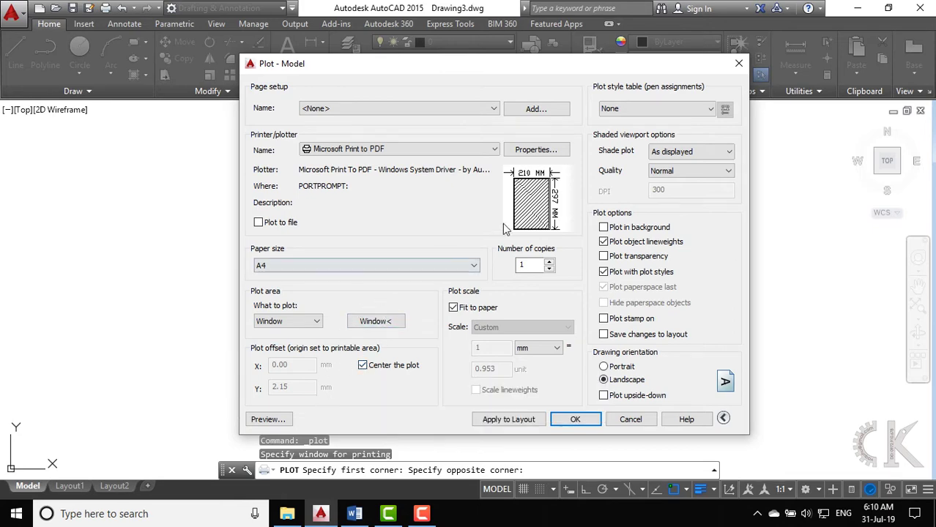
{"action": "left_click", "coordinate": [284, 424]}
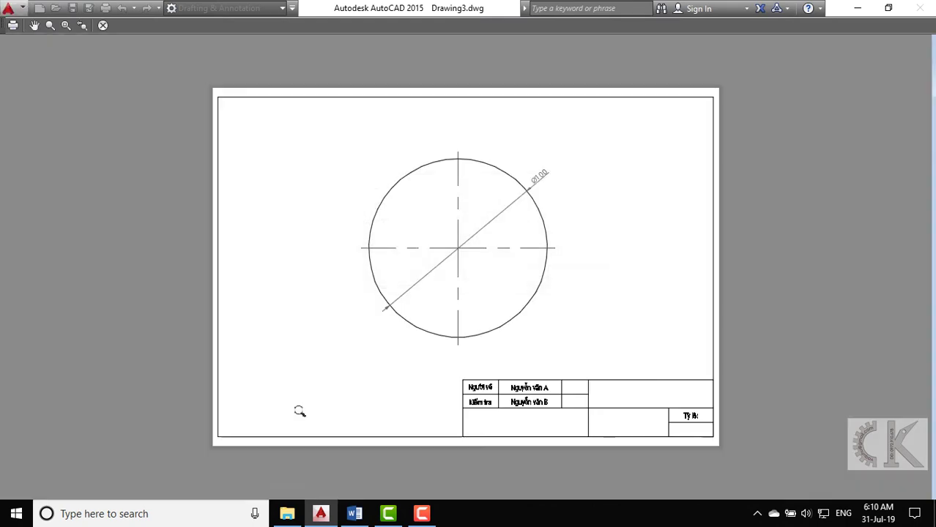
{"action": "scroll", "coordinate": [311, 343], "scroll_direction": "up", "scroll_amount": 3}
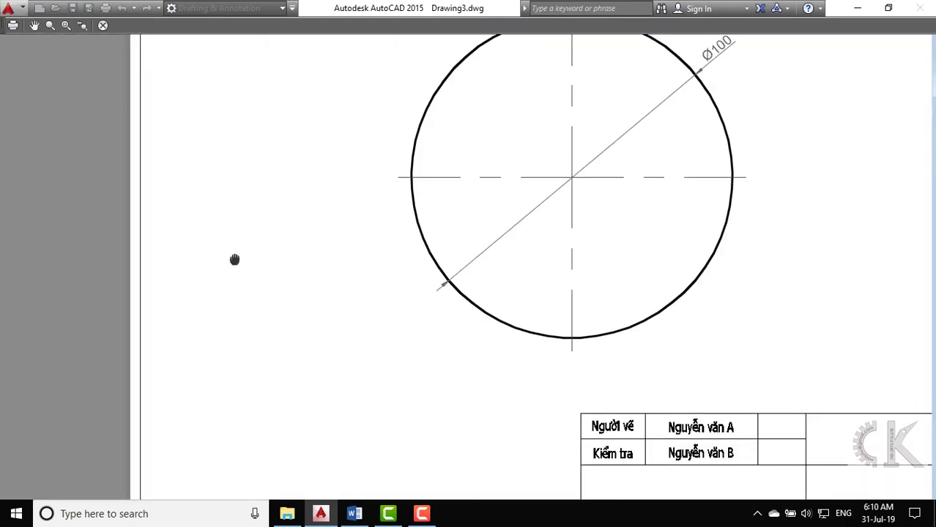
{"action": "scroll", "coordinate": [220, 258], "scroll_direction": "up", "scroll_amount": 3}
{"action": "scroll", "coordinate": [205, 256], "scroll_direction": "down", "scroll_amount": 6}
{"action": "scroll", "coordinate": [205, 263], "scroll_direction": "up", "scroll_amount": 6}
{"action": "scroll", "coordinate": [300, 228], "scroll_direction": "up", "scroll_amount": 3}
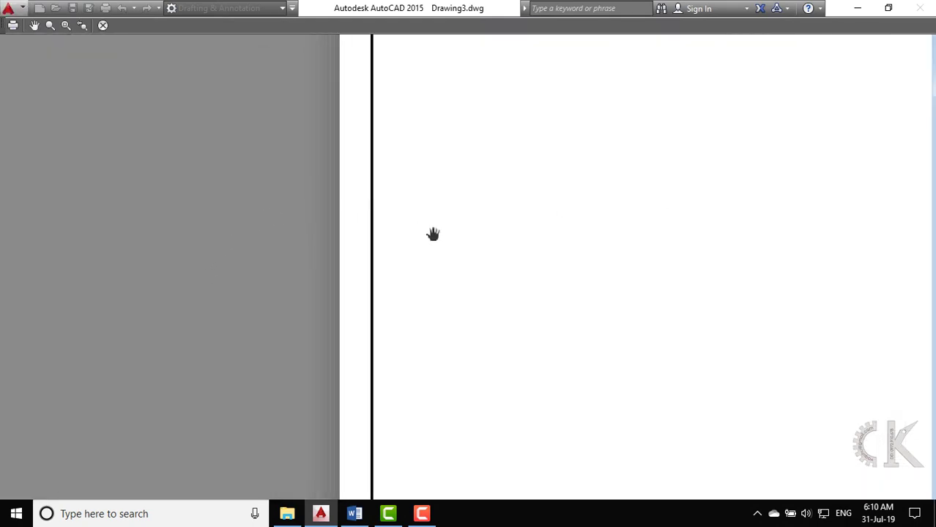
{"action": "mouse_move", "coordinate": [615, 192]}
{"action": "left_mouse_down"}
{"action": "mouse_move", "coordinate": [453, 401]}
{"action": "mouse_move", "coordinate": [435, 312]}
{"action": "left_mouse_up"}
{"action": "scroll", "coordinate": [410, 232], "scroll_direction": "down", "scroll_amount": 6}
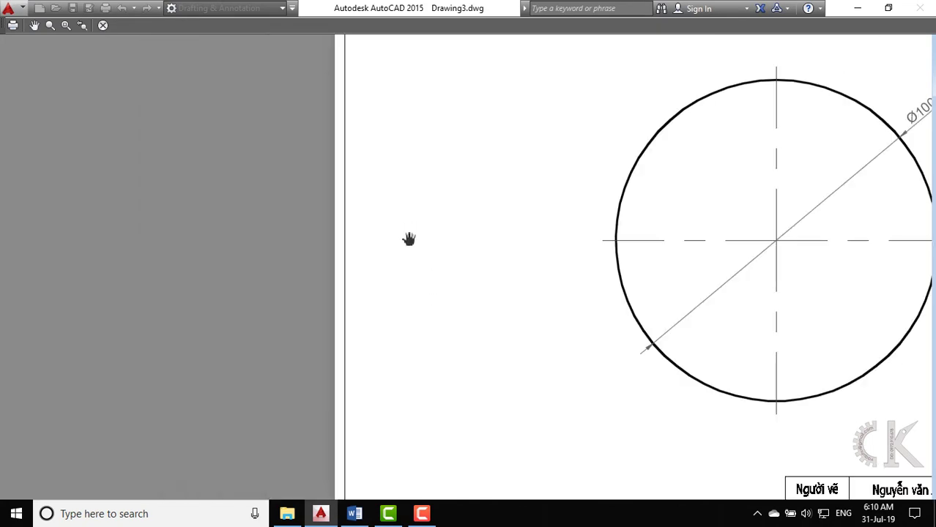
{"action": "left_click_drag", "start_coordinate": [432, 161], "coordinate": [432, 301]}
{"action": "scroll", "coordinate": [383, 193], "scroll_direction": "up", "scroll_amount": 3}
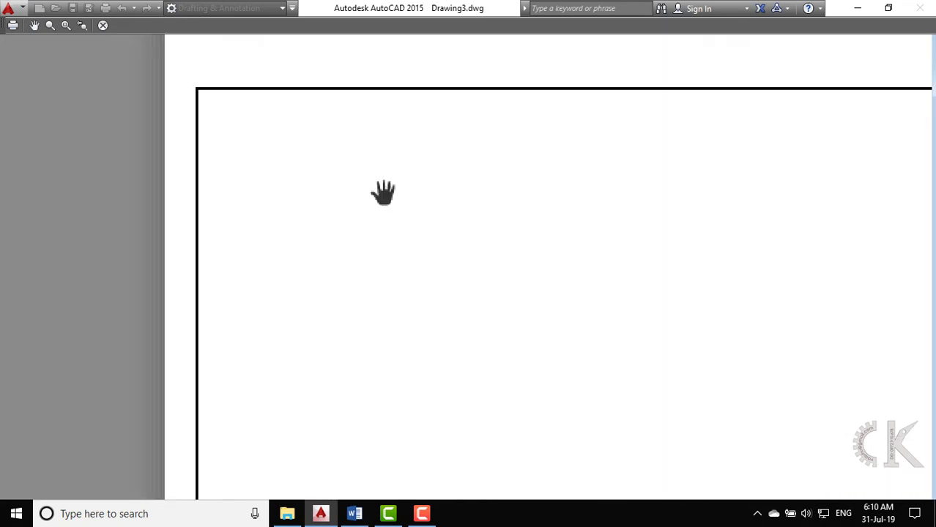
{"action": "scroll", "coordinate": [383, 192], "scroll_direction": "down", "scroll_amount": 3}
{"action": "left_click_drag", "start_coordinate": [542, 256], "coordinate": [351, 235]}
{"action": "scroll", "coordinate": [556, 170], "scroll_direction": "up", "scroll_amount": 3}
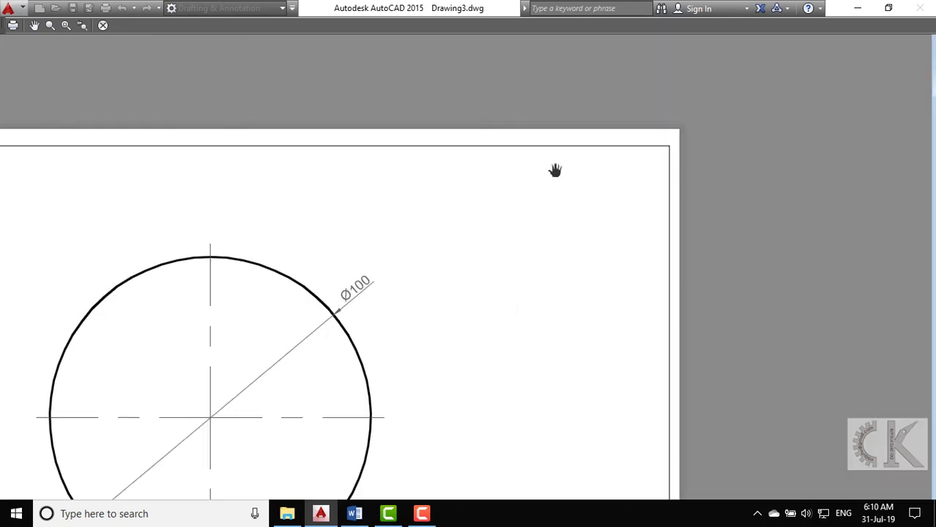
{"action": "scroll", "coordinate": [705, 169], "scroll_direction": "up", "scroll_amount": 3}
{"action": "scroll", "coordinate": [716, 180], "scroll_direction": "down", "scroll_amount": 6}
{"action": "left_click_drag", "start_coordinate": [651, 284], "coordinate": [595, 154]}
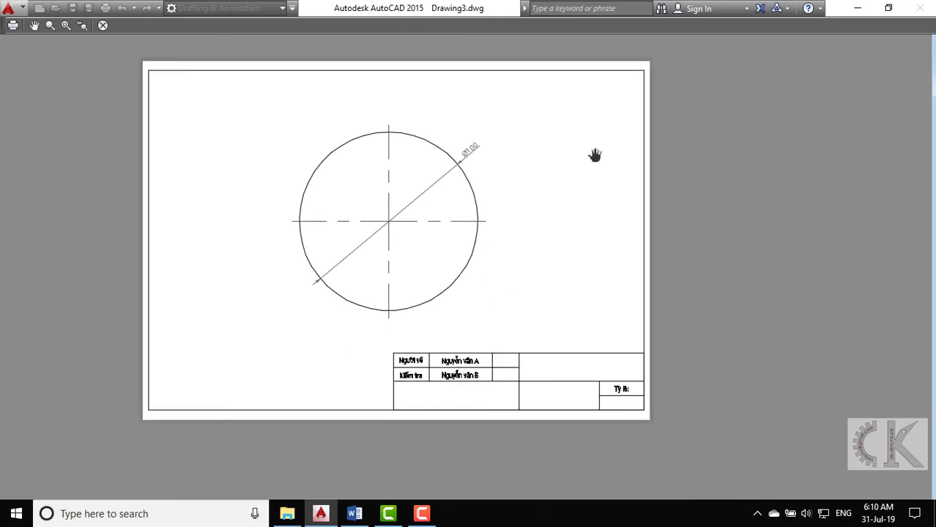
{"action": "scroll", "coordinate": [457, 200], "scroll_direction": "up", "scroll_amount": 6}
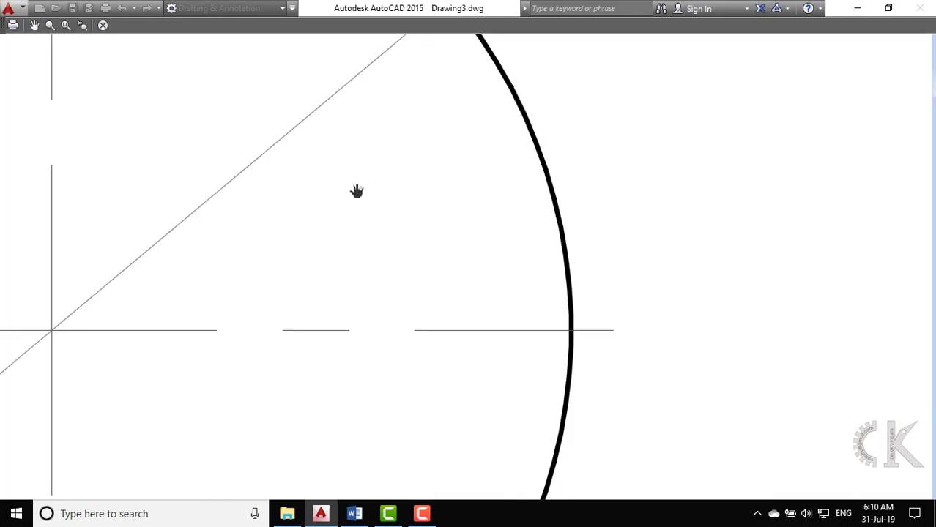
{"action": "left_click_drag", "start_coordinate": [357, 191], "coordinate": [483, 382]}
{"action": "scroll", "coordinate": [503, 291], "scroll_direction": "down", "scroll_amount": 4}
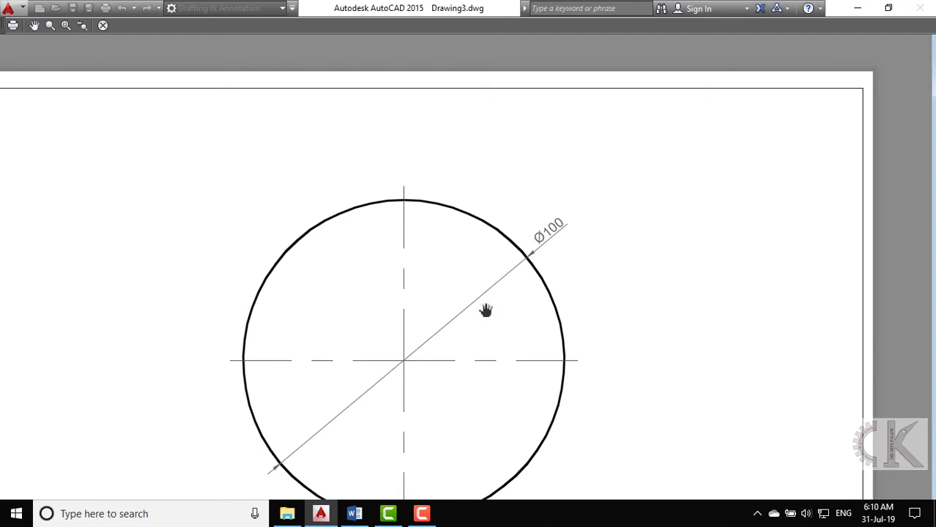
{"action": "mouse_move", "coordinate": [455, 422]}
{"action": "left_mouse_down"}
{"action": "mouse_move", "coordinate": [399, 330]}
{"action": "mouse_move", "coordinate": [407, 270]}
{"action": "left_mouse_up"}
{"action": "left_click_drag", "start_coordinate": [423, 405], "coordinate": [405, 347]}
{"action": "left_click_drag", "start_coordinate": [491, 407], "coordinate": [455, 286]}
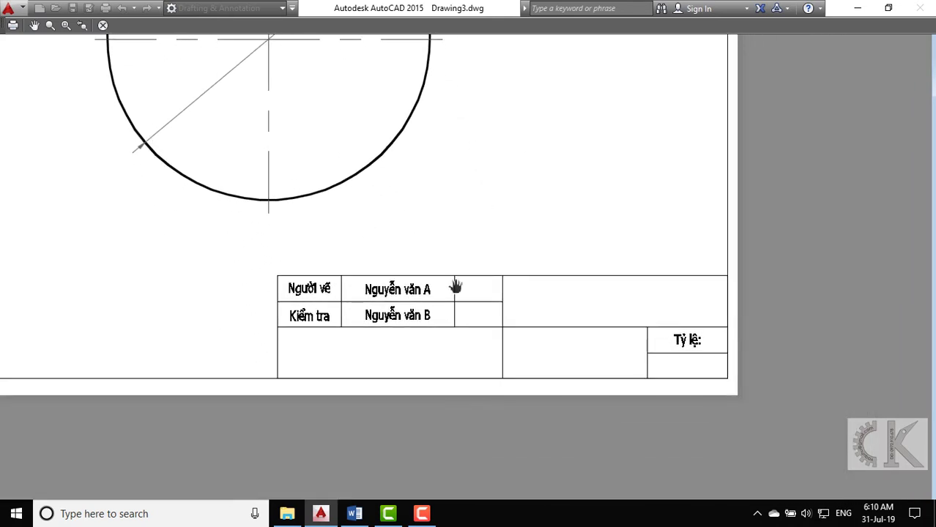
{"action": "scroll", "coordinate": [463, 290], "scroll_direction": "down", "scroll_amount": 3}
{"action": "mouse_move", "coordinate": [401, 251]}
{"action": "left_mouse_down"}
{"action": "mouse_move", "coordinate": [468, 383]}
{"action": "mouse_move", "coordinate": [496, 358]}
{"action": "left_mouse_up"}
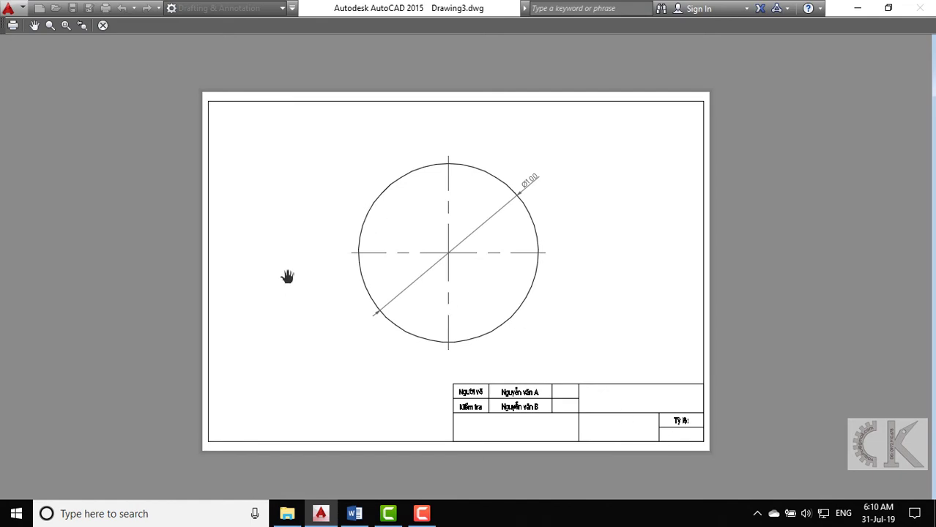
{"action": "right_click", "coordinate": [295, 249]}
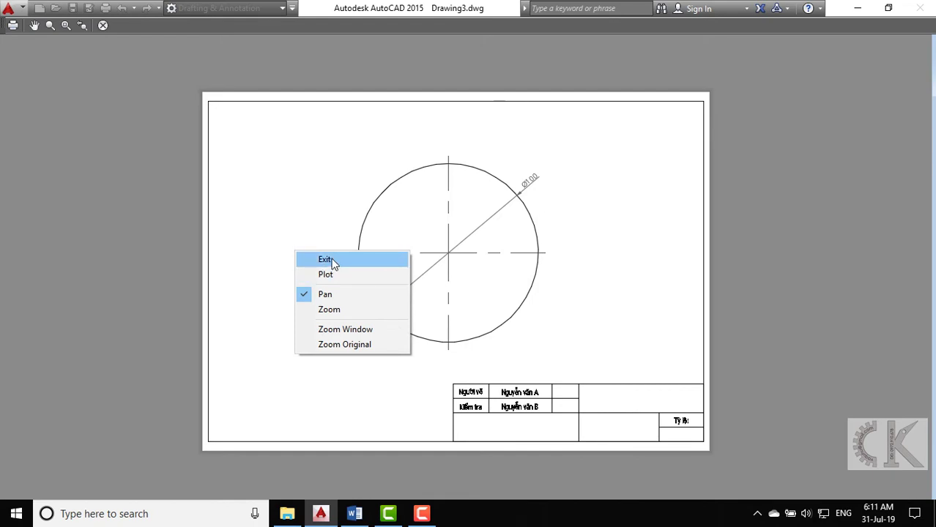
Leave the plot preview, cancel the Plot dialog, and zoom to the title block's Tỷ lệ cell
{"action": "left_click", "coordinate": [326, 259]}
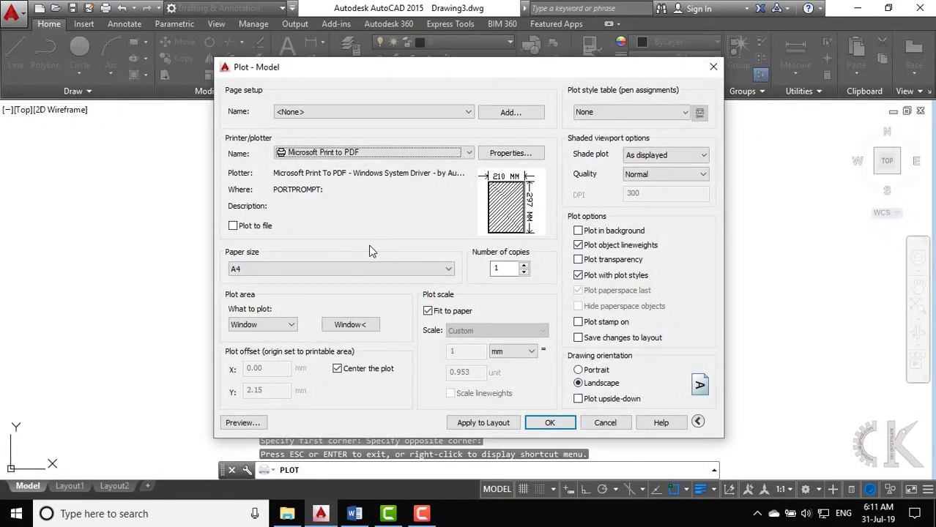
{"action": "left_click", "coordinate": [609, 422]}
{"action": "scroll", "coordinate": [617, 409], "scroll_direction": "up", "scroll_amount": 3}
{"action": "middle_click_drag", "start_coordinate": [617, 409], "coordinate": [529, 394]}
{"action": "scroll", "coordinate": [622, 345], "scroll_direction": "up", "scroll_amount": 3}
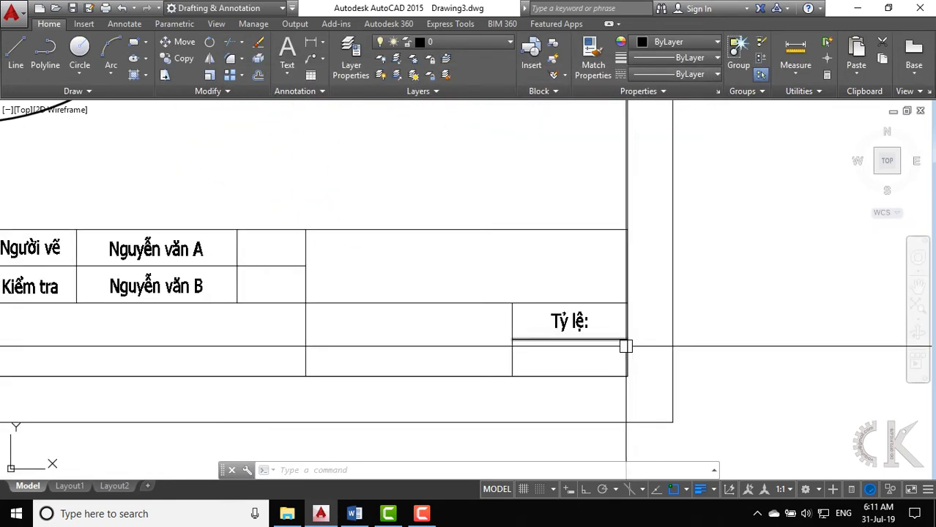
Write 1:1 at height 3, Middle Center, in the scale cell using MTEXT
{"action": "type", "text": "mt"}
{"action": "key", "text": "Return"}
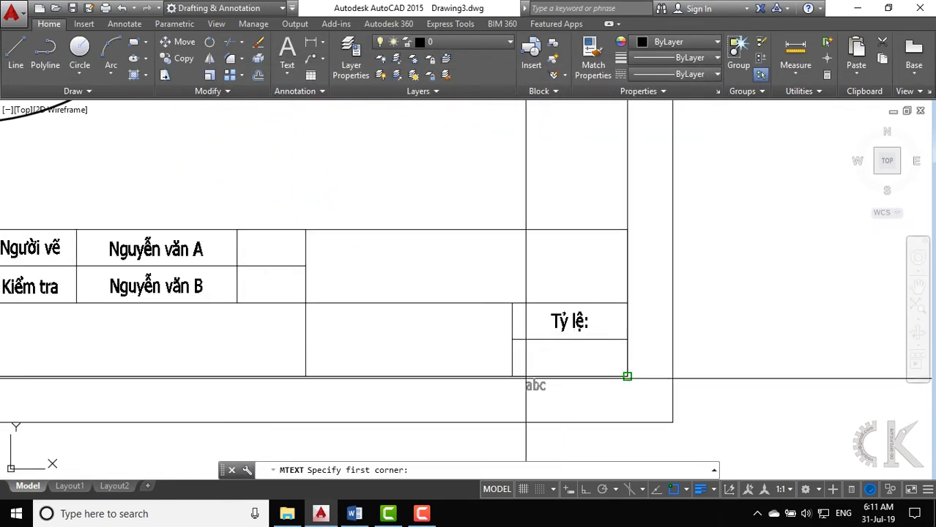
{"action": "left_click", "coordinate": [512, 376]}
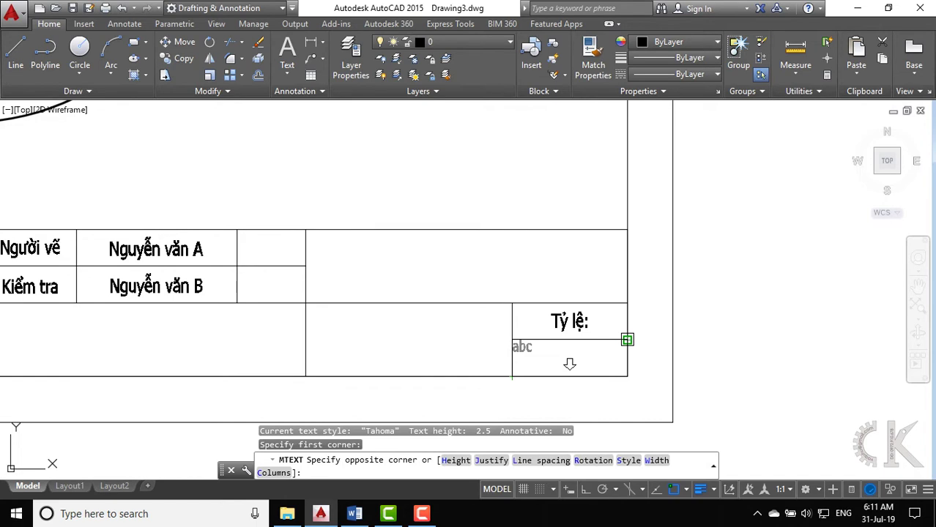
{"action": "left_click", "coordinate": [627, 339]}
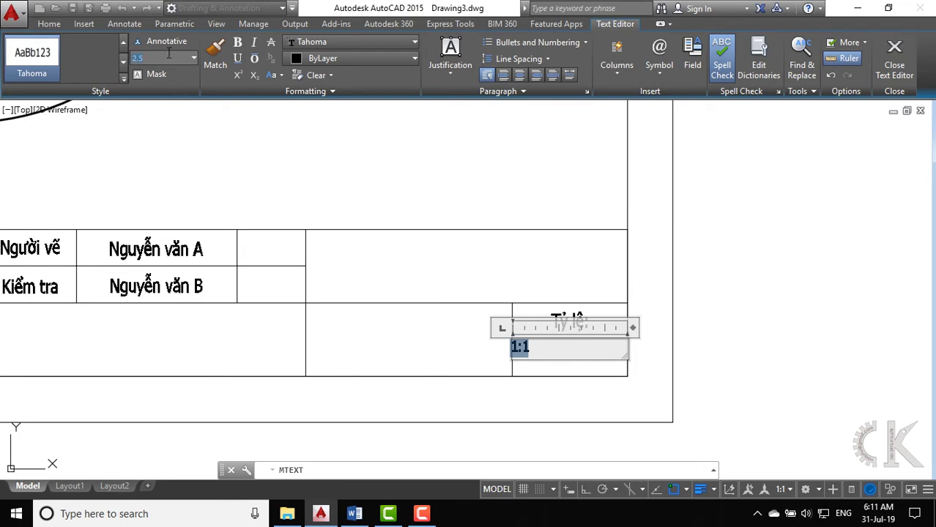
{"action": "type", "text": "3"}
{"action": "key", "text": "Return"}
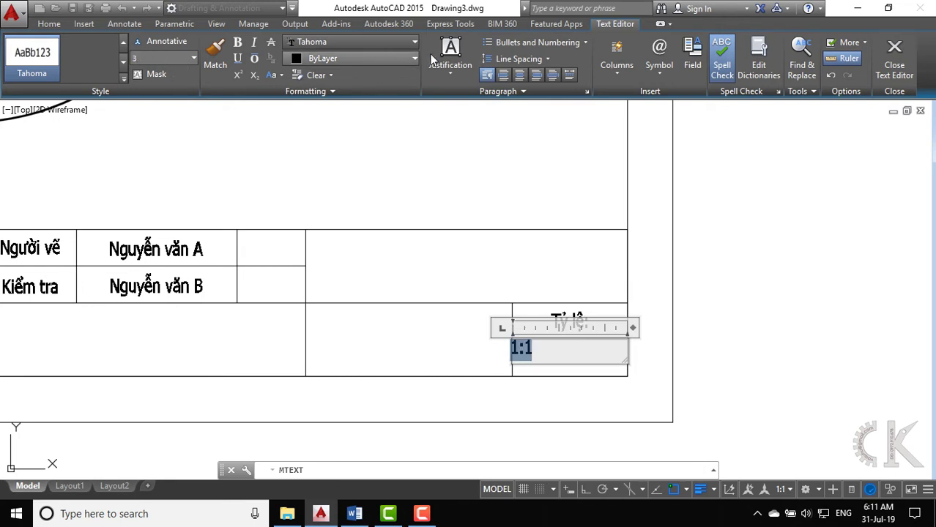
{"action": "left_click", "coordinate": [455, 79]}
{"action": "left_click", "coordinate": [468, 157]}
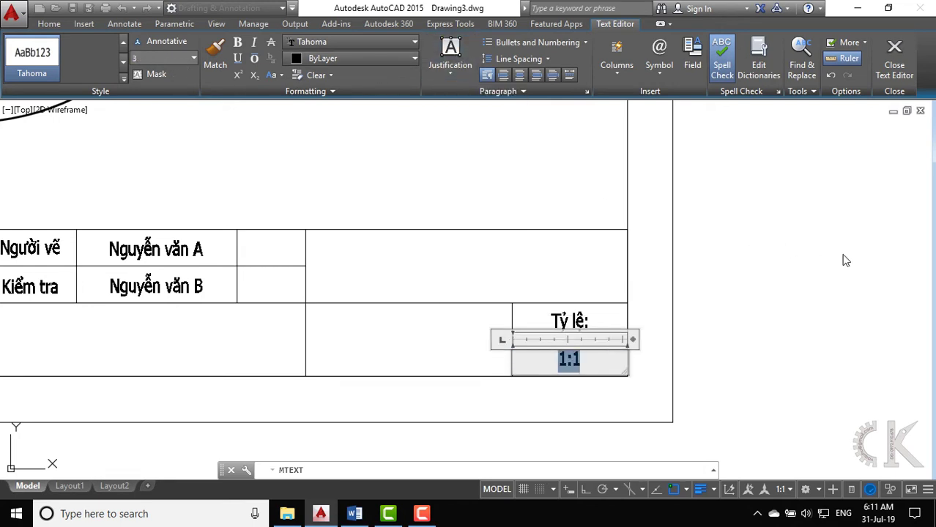
{"action": "left_click", "coordinate": [842, 256]}
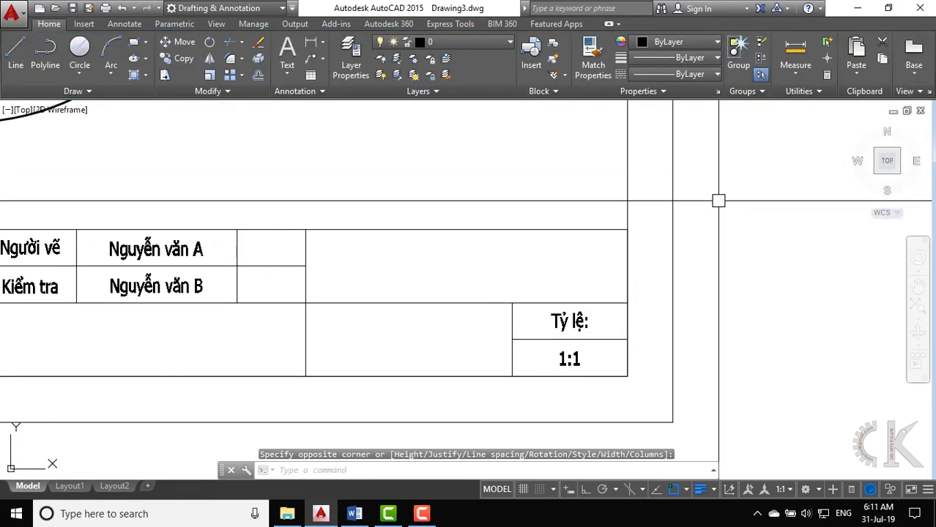
{"action": "scroll", "coordinate": [576, 232], "scroll_direction": "down", "scroll_amount": 5}
{"action": "middle_click_drag", "start_coordinate": [486, 211], "coordinate": [445, 358]}
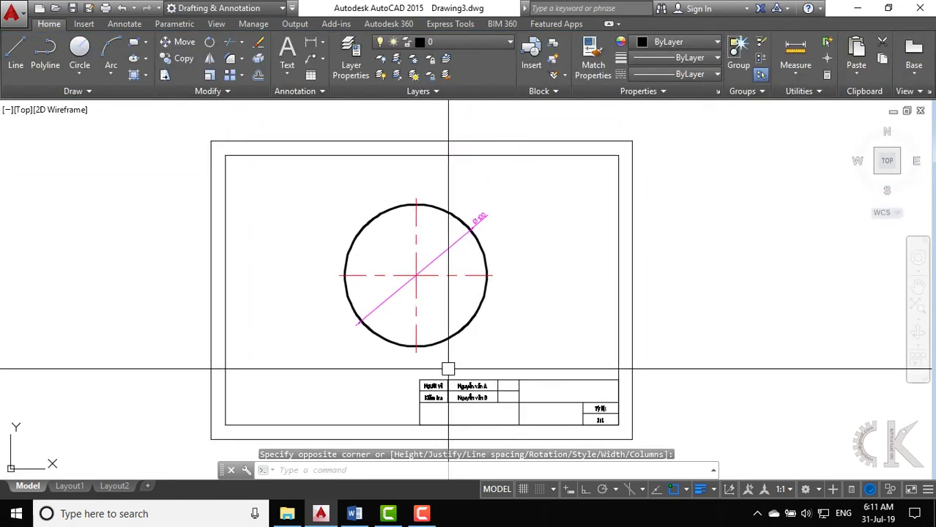
Start a plot to Microsoft Print to PDF in landscape orientation with the plot centred
{"action": "key", "text": "ctrl+p"}
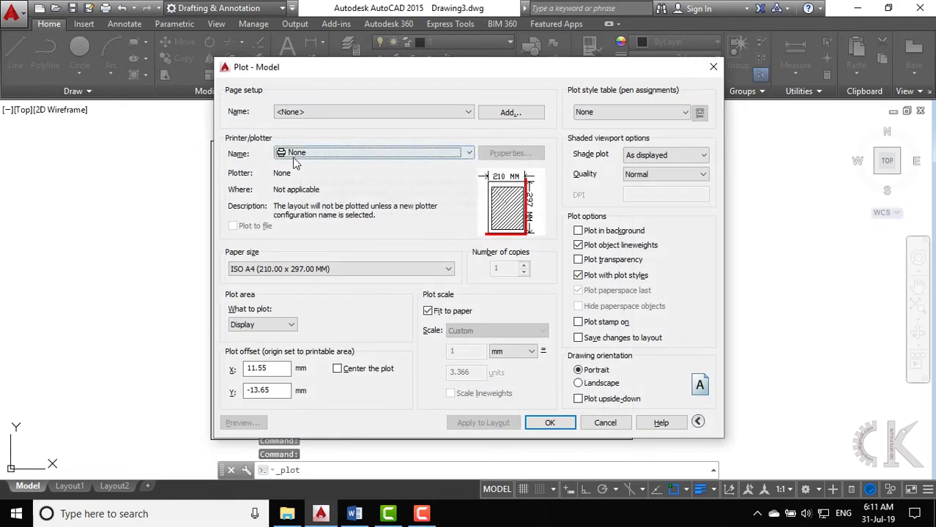
{"action": "left_click", "coordinate": [296, 153]}
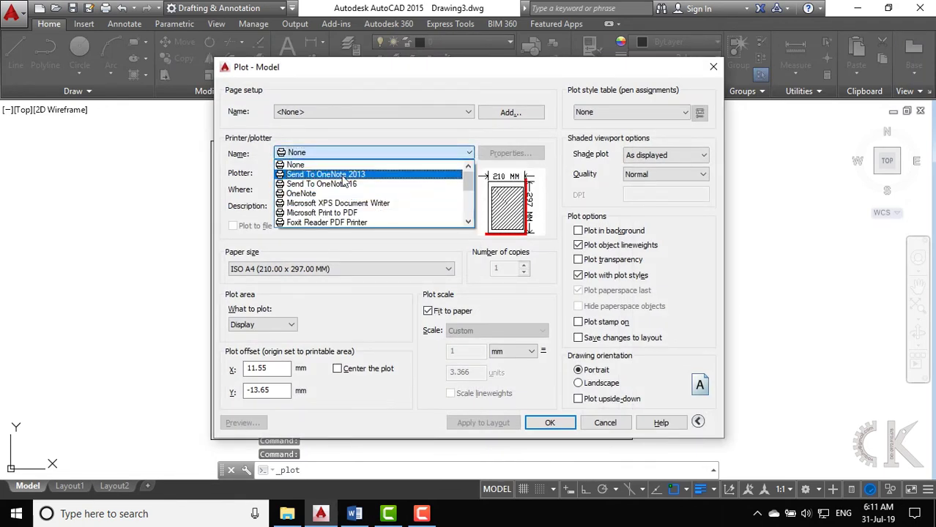
{"action": "left_click", "coordinate": [344, 212]}
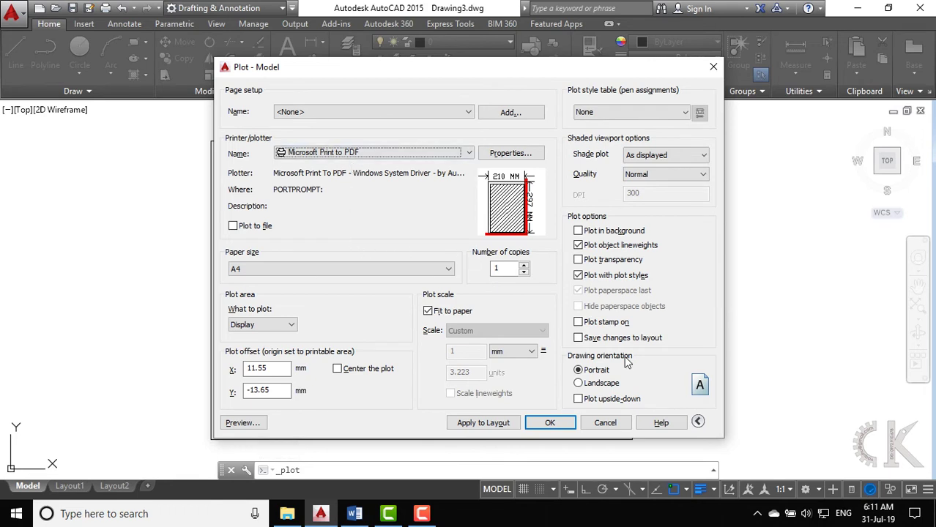
{"action": "left_click", "coordinate": [607, 384]}
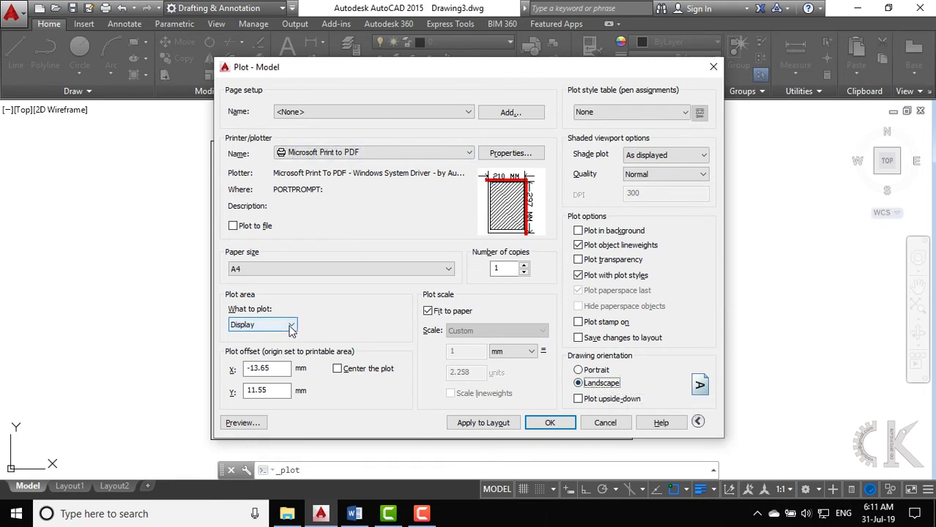
{"action": "left_click", "coordinate": [337, 370]}
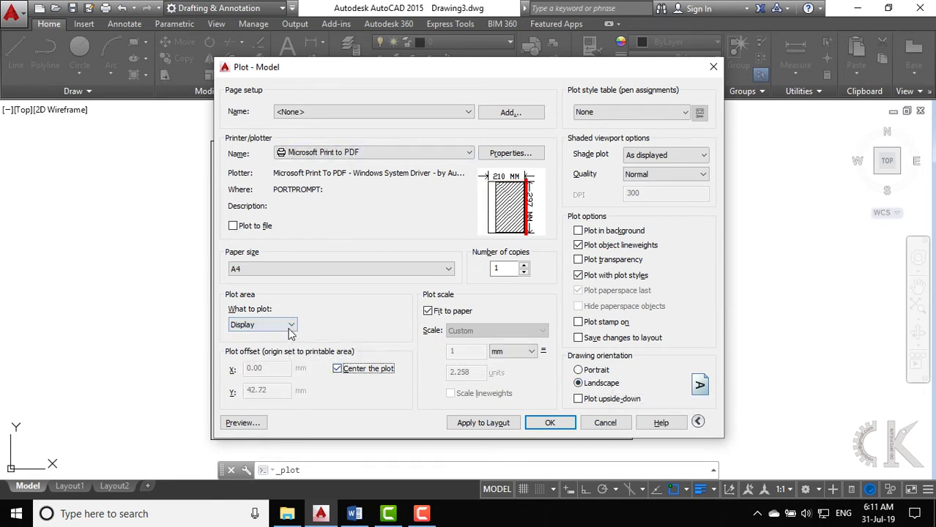
Set the plot area to a window from the frame's lower-left to upper-right corner
{"action": "left_click", "coordinate": [287, 326]}
{"action": "left_click", "coordinate": [287, 369]}
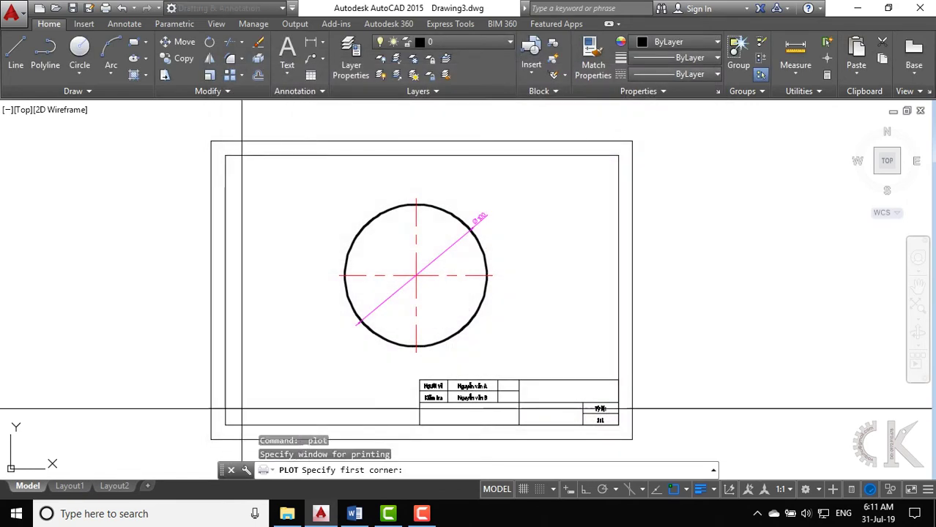
{"action": "left_click", "coordinate": [224, 424]}
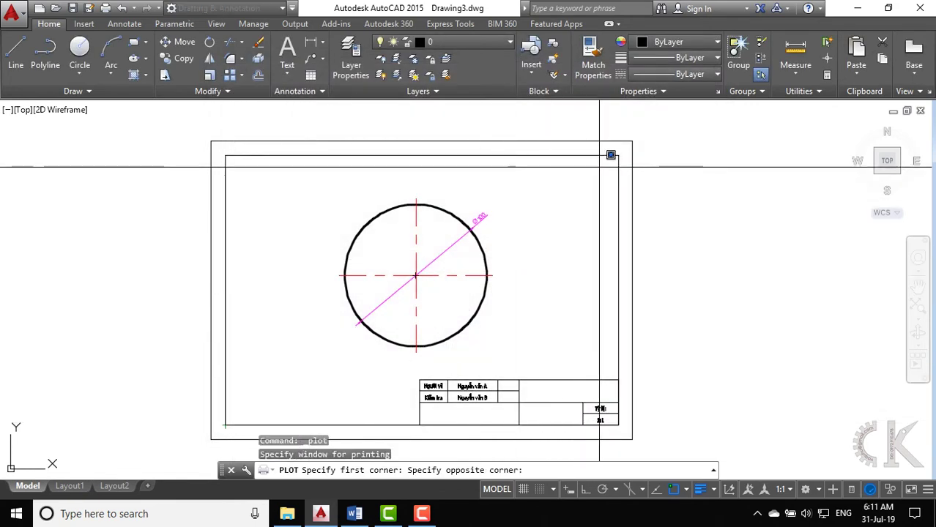
{"action": "left_click", "coordinate": [618, 155]}
Preview the A4 sheet plot and send it to Plot from the preview's right-click menu
{"action": "left_click", "coordinate": [240, 422]}
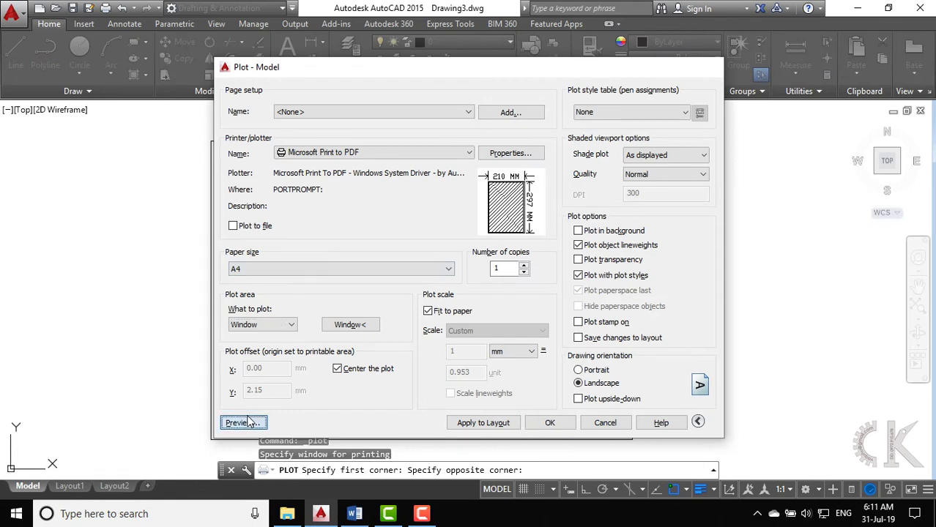
{"action": "scroll", "coordinate": [722, 398], "scroll_direction": "up", "scroll_amount": 2}
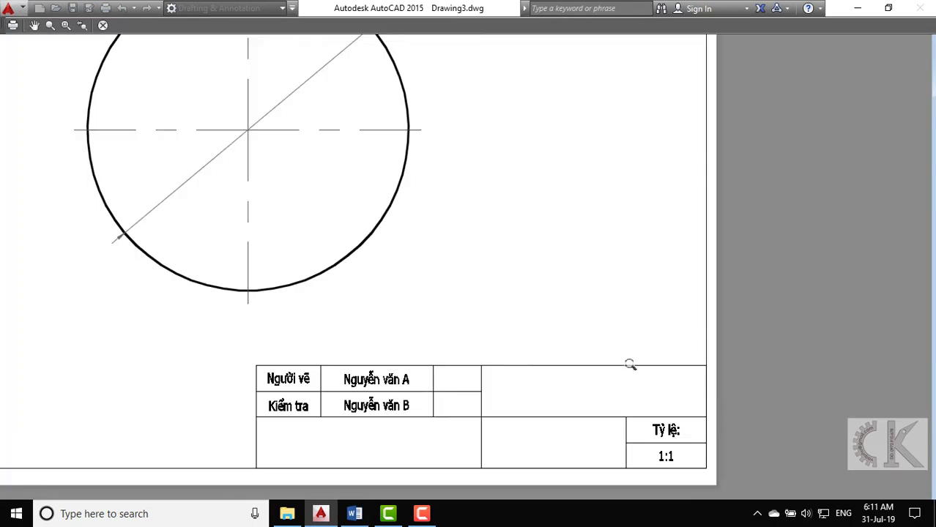
{"action": "scroll", "coordinate": [629, 364], "scroll_direction": "down", "scroll_amount": 4}
{"action": "scroll", "coordinate": [590, 313], "scroll_direction": "up", "scroll_amount": 3}
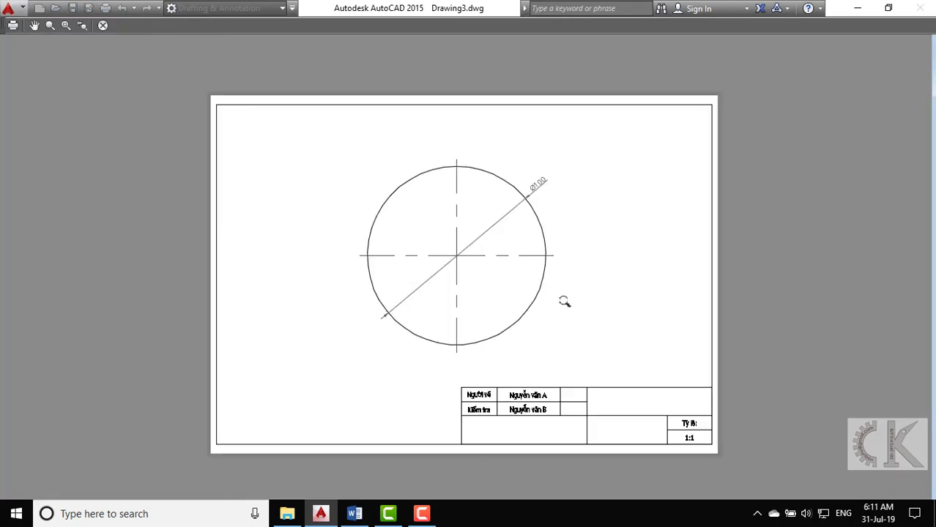
{"action": "right_click", "coordinate": [438, 223]}
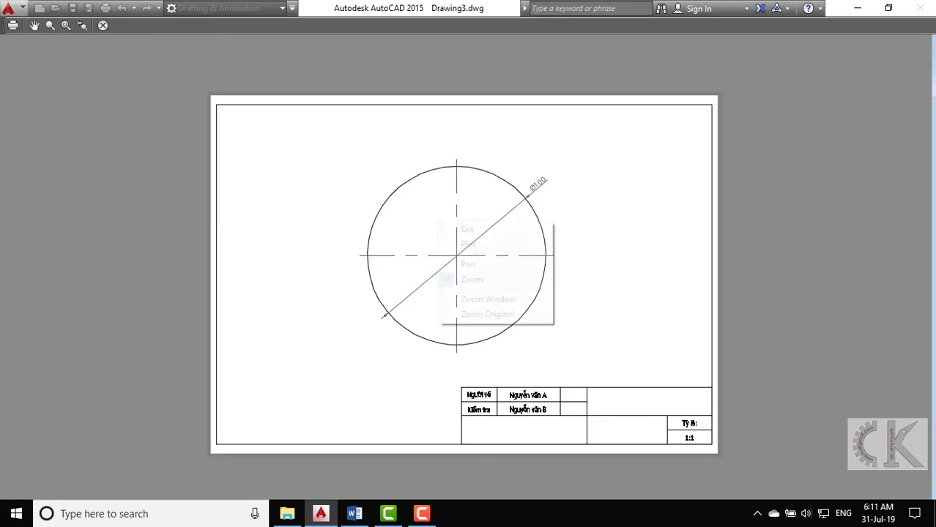
{"action": "left_click", "coordinate": [464, 249]}
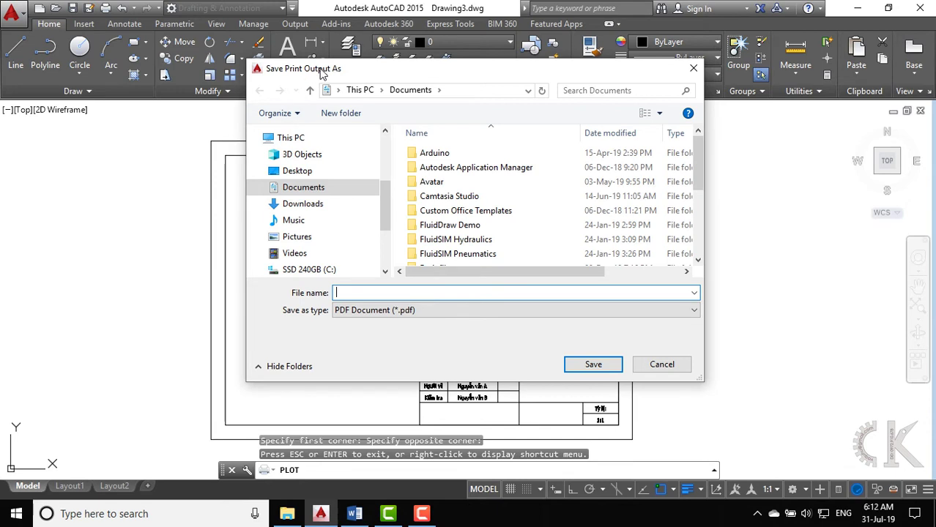
{"action": "mouse_move", "coordinate": [296, 171]}
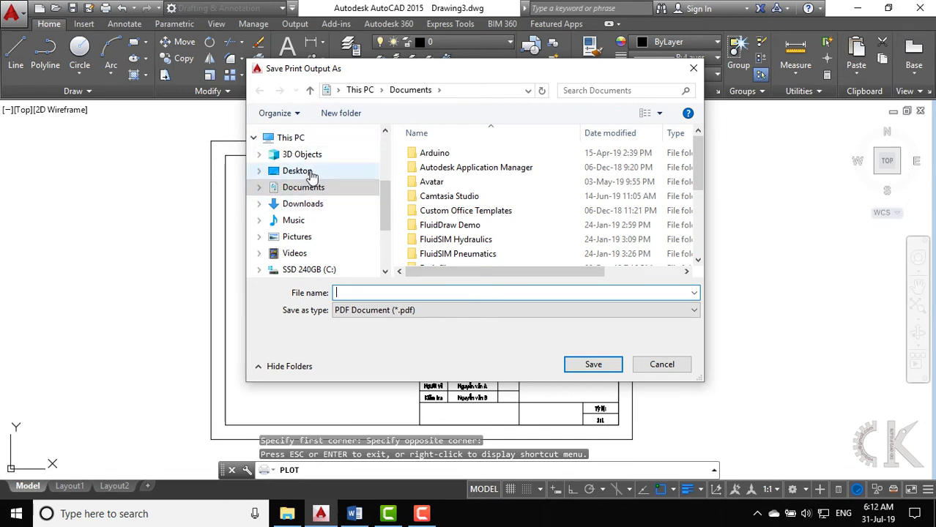
Save the PDF output to the Desktop under the file name 'in model'
{"action": "left_click", "coordinate": [312, 177]}
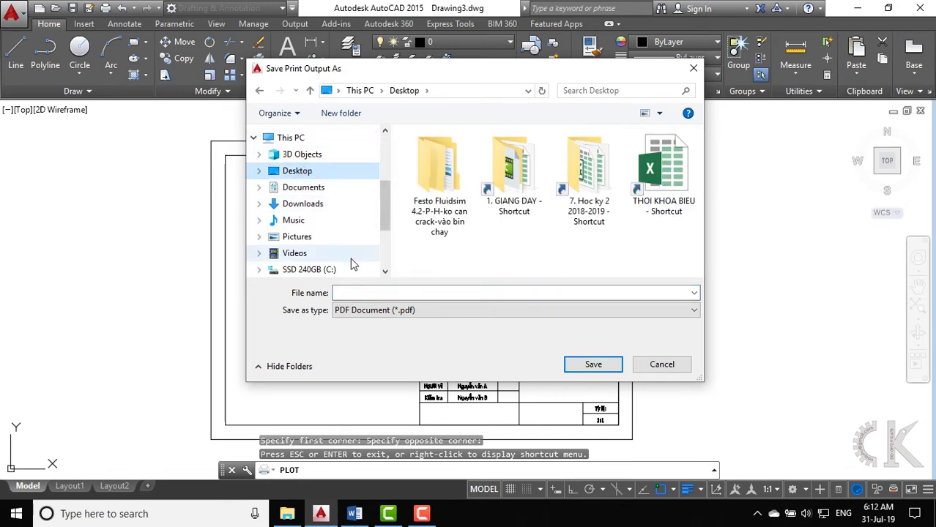
{"action": "left_click", "coordinate": [509, 293]}
{"action": "type", "text": "in"}
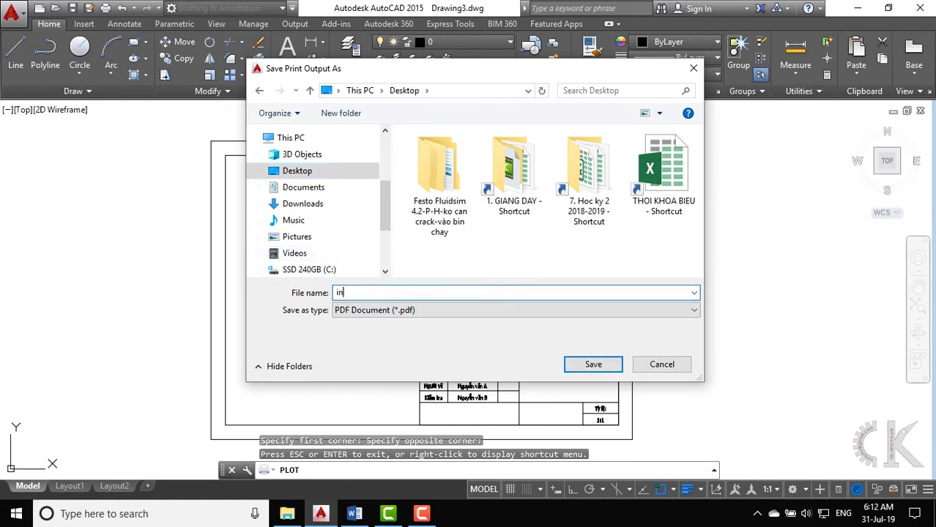
{"action": "type", "text": "mo"}
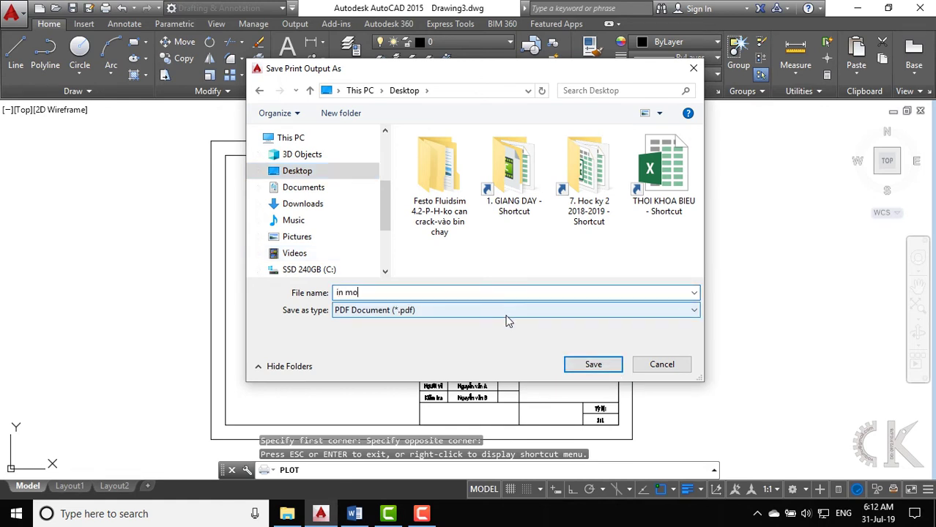
{"action": "type", "text": "del"}
Save the 'in model' PDF and show the Windows desktop
{"action": "left_click", "coordinate": [597, 368]}
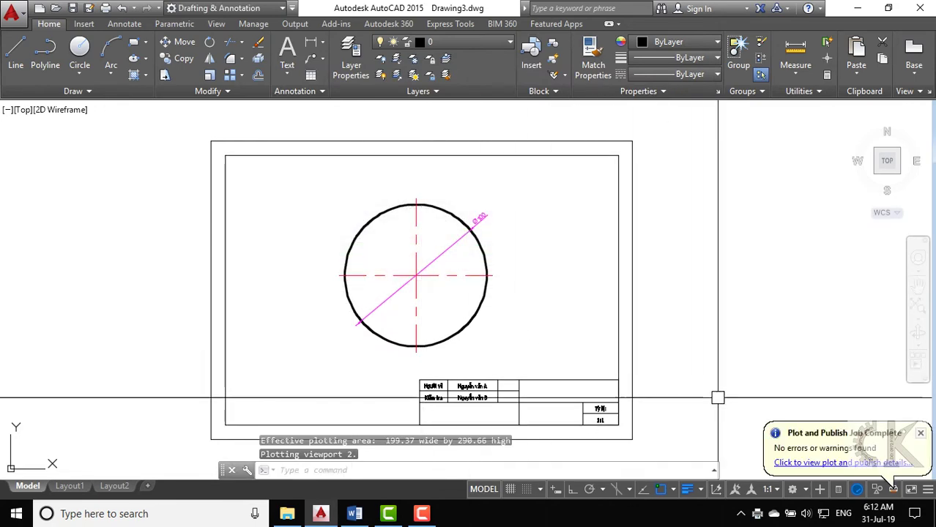
{"action": "left_click", "coordinate": [933, 517]}
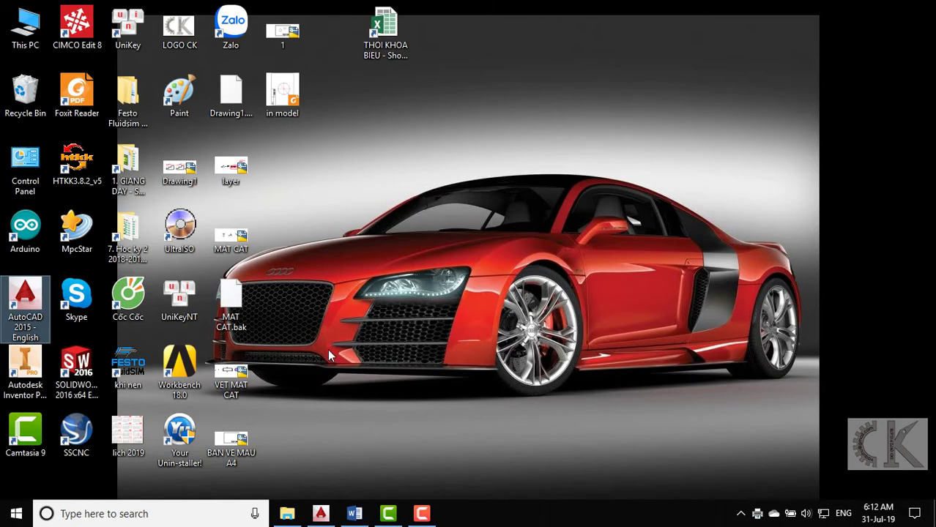
Open the 'in model' PDF in Foxit Reader and rotate its page left to landscape
{"action": "double_click", "coordinate": [301, 91]}
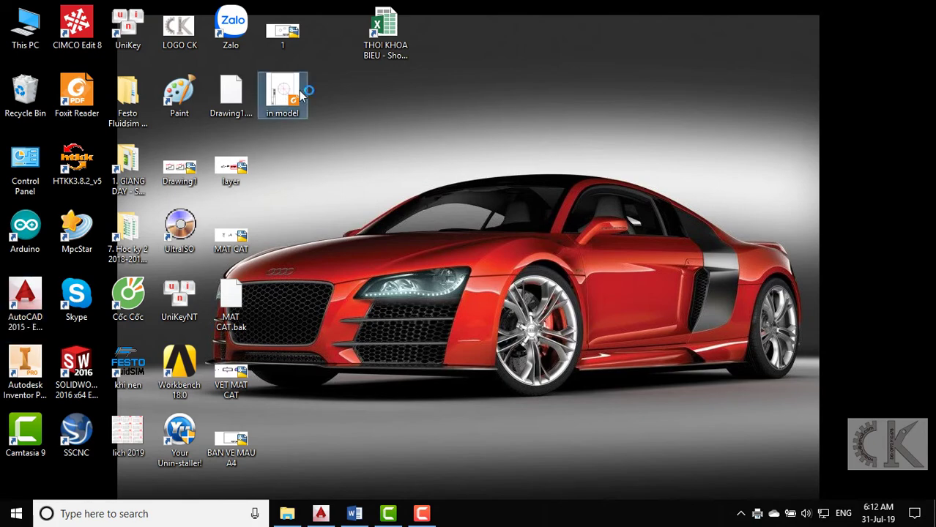
{"action": "scroll", "coordinate": [417, 201], "scroll_direction": "down", "scroll_amount": 5}
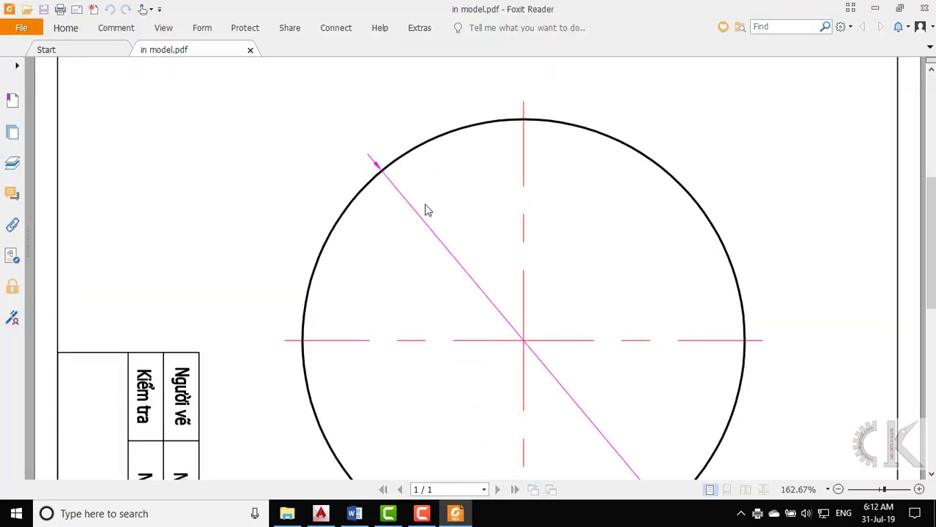
{"action": "scroll", "coordinate": [443, 223], "scroll_direction": "down", "scroll_amount": 3}
{"action": "scroll", "coordinate": [443, 223], "scroll_direction": "down", "scroll_amount": 5}
{"action": "scroll", "coordinate": [443, 223], "scroll_direction": "down", "scroll_amount": 2, "text": "ctrl"}
{"action": "scroll", "coordinate": [444, 223], "scroll_direction": "down", "scroll_amount": 2, "text": "ctrl"}
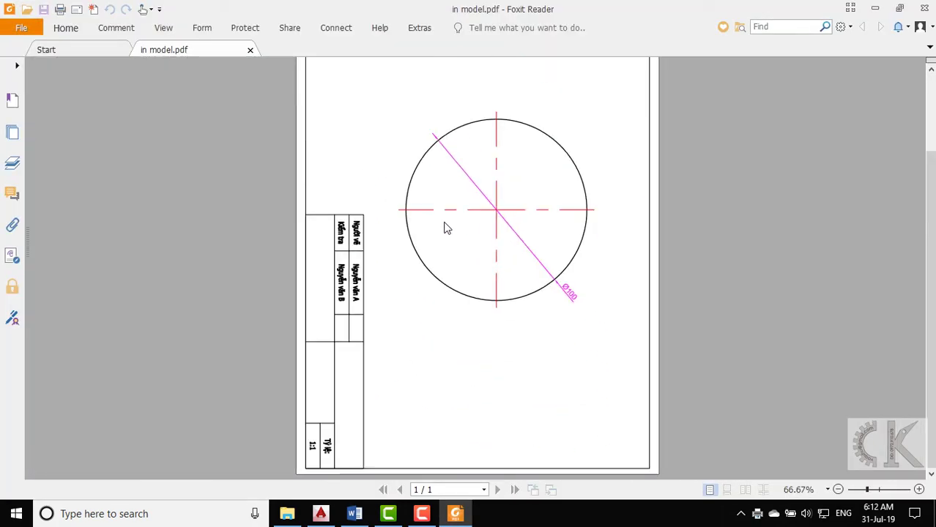
{"action": "scroll", "coordinate": [446, 228], "scroll_direction": "down", "scroll_amount": 1, "text": "ctrl"}
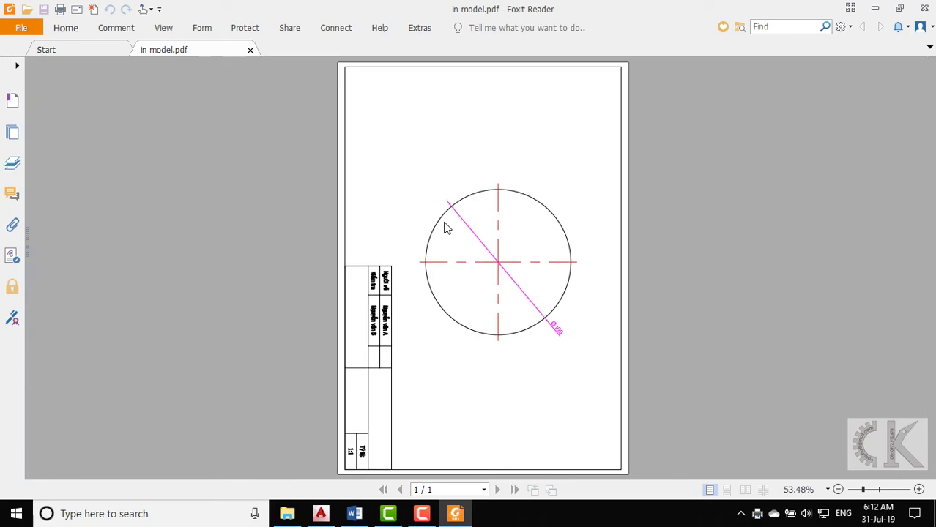
{"action": "left_click", "coordinate": [72, 30]}
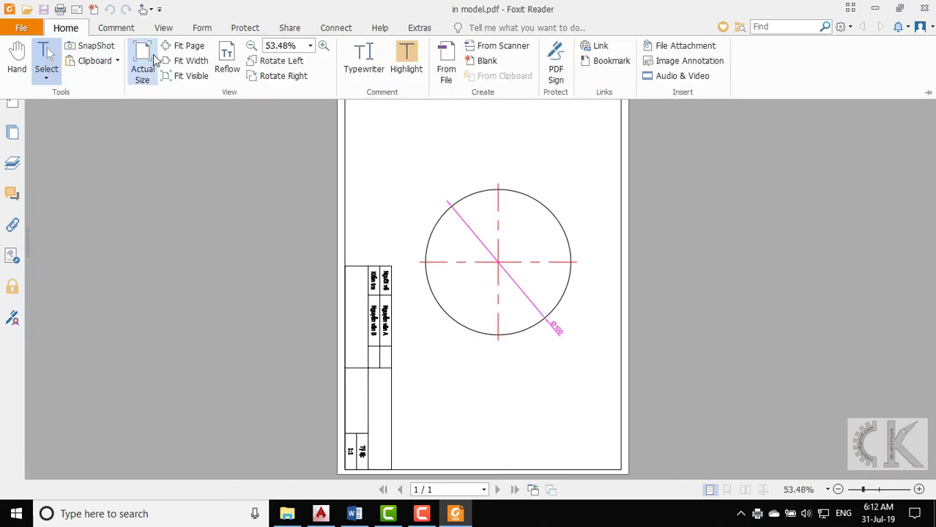
{"action": "left_click", "coordinate": [283, 61]}
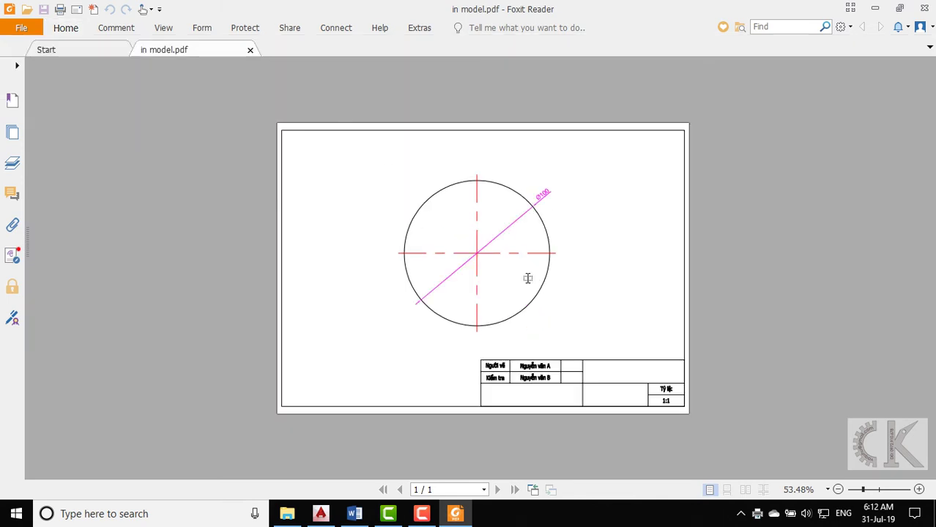
Zoom around the page to inspect the circle and title block, then return to AutoCAD
{"action": "scroll", "coordinate": [527, 279], "scroll_direction": "up", "scroll_amount": 1, "text": "ctrl"}
{"action": "scroll", "coordinate": [531, 287], "scroll_direction": "up", "scroll_amount": 1, "text": "ctrl"}
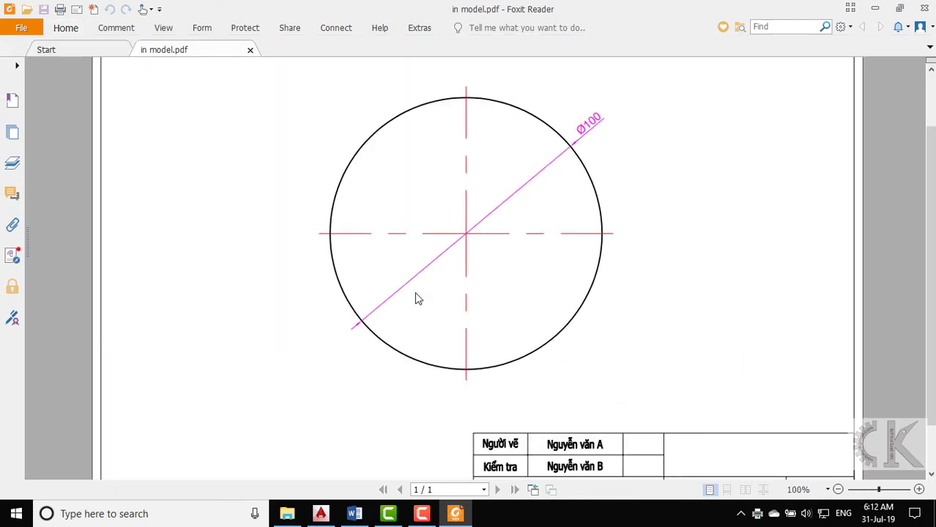
{"action": "scroll", "coordinate": [415, 297], "scroll_direction": "up", "scroll_amount": 1, "text": "ctrl"}
{"action": "scroll", "coordinate": [414, 296], "scroll_direction": "down", "scroll_amount": 2}
{"action": "scroll", "coordinate": [412, 296], "scroll_direction": "down", "scroll_amount": 2}
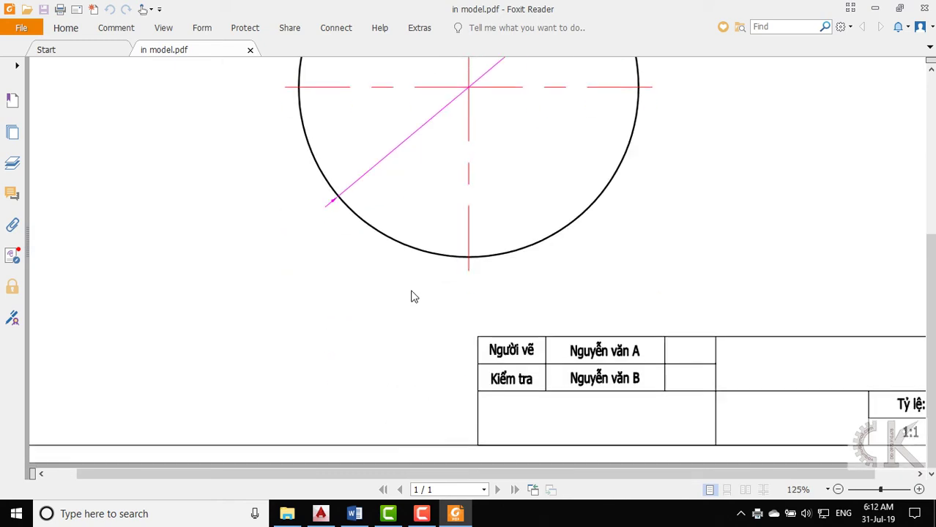
{"action": "scroll", "coordinate": [512, 399], "scroll_direction": "up", "scroll_amount": 1, "text": "ctrl"}
{"action": "scroll", "coordinate": [510, 404], "scroll_direction": "up", "scroll_amount": 1, "text": "ctrl"}
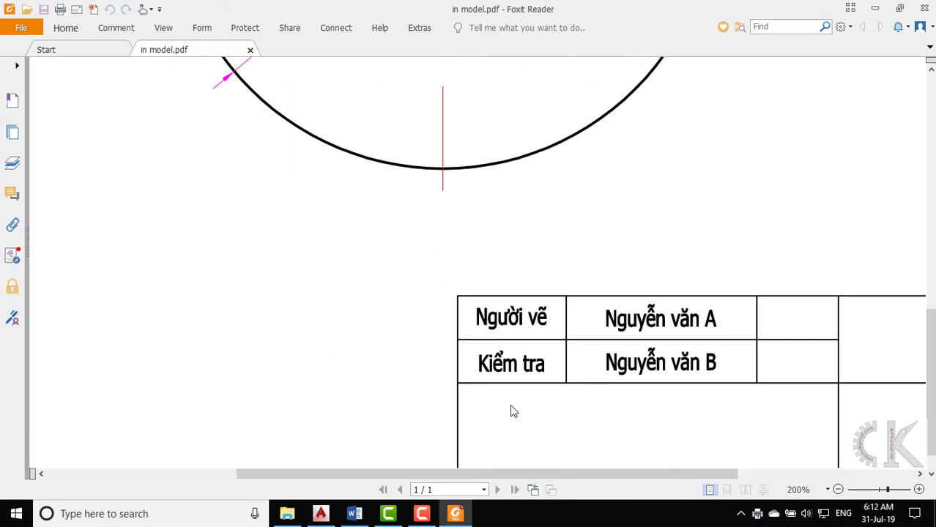
{"action": "scroll", "coordinate": [510, 404], "scroll_direction": "down", "scroll_amount": 1, "text": "ctrl"}
{"action": "scroll", "coordinate": [513, 403], "scroll_direction": "down", "scroll_amount": 1, "text": "ctrl"}
{"action": "scroll", "coordinate": [515, 404], "scroll_direction": "up", "scroll_amount": 2, "text": "ctrl"}
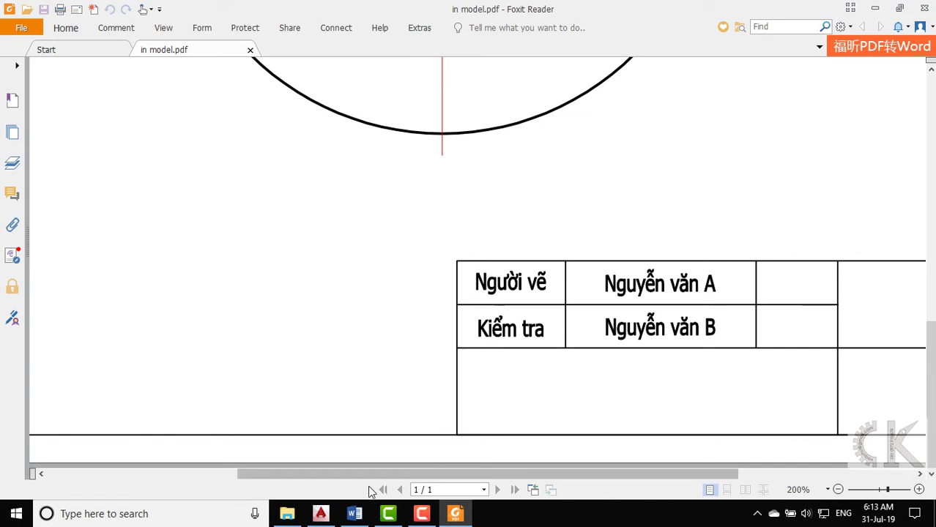
{"action": "left_click", "coordinate": [320, 513]}
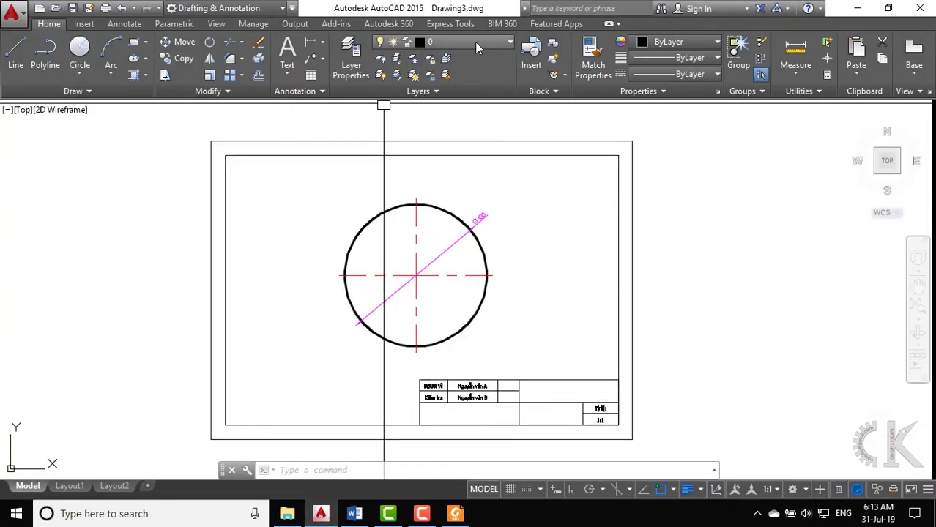
Create a new layer named 'khung ten' with colour 250
{"action": "type", "text": "la"}
{"action": "key", "text": "Return"}
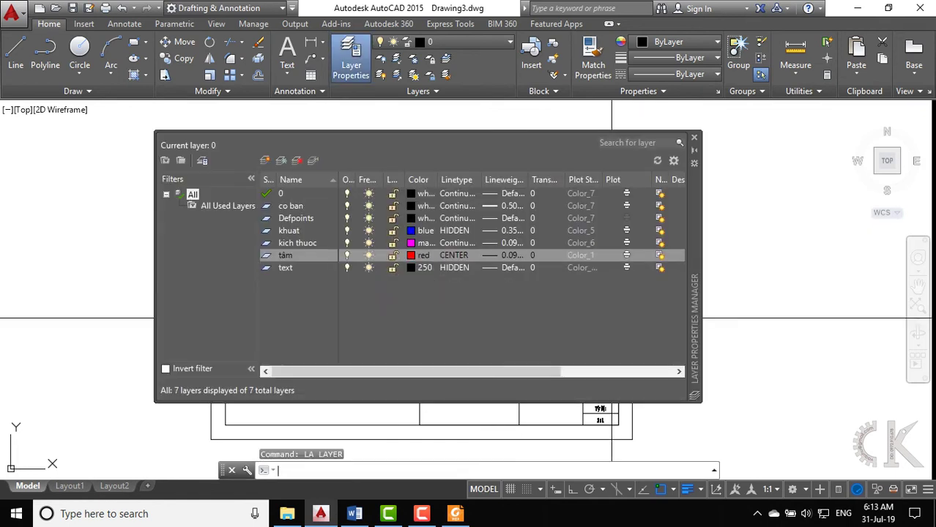
{"action": "left_click", "coordinate": [268, 161]}
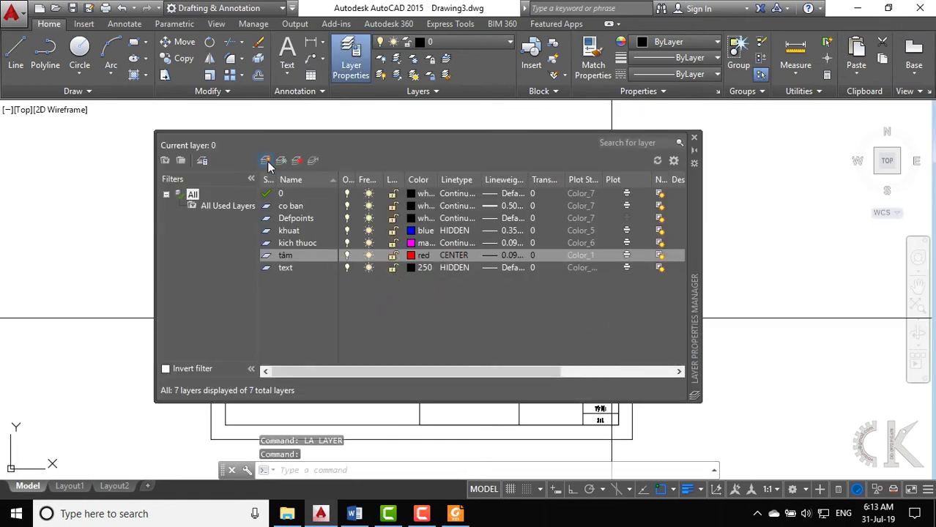
{"action": "type", "text": "khung t"}
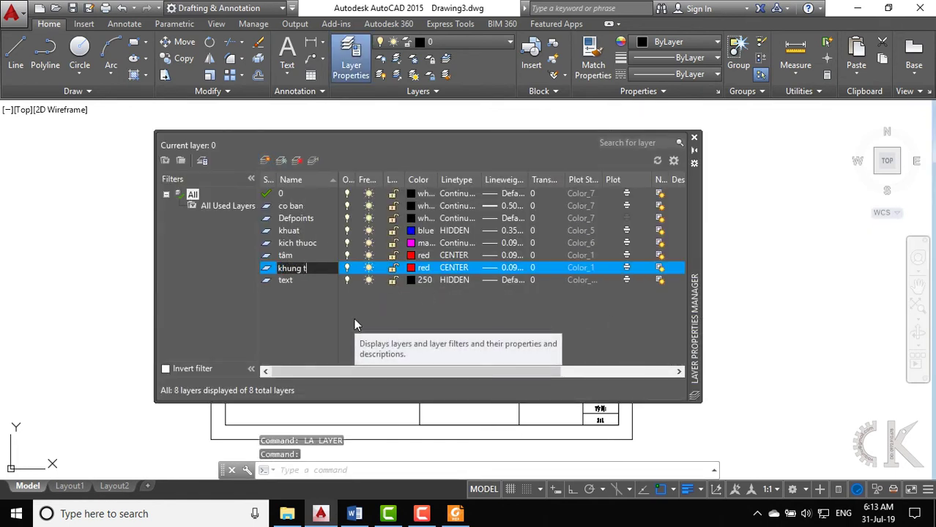
{"action": "type", "text": "en"}
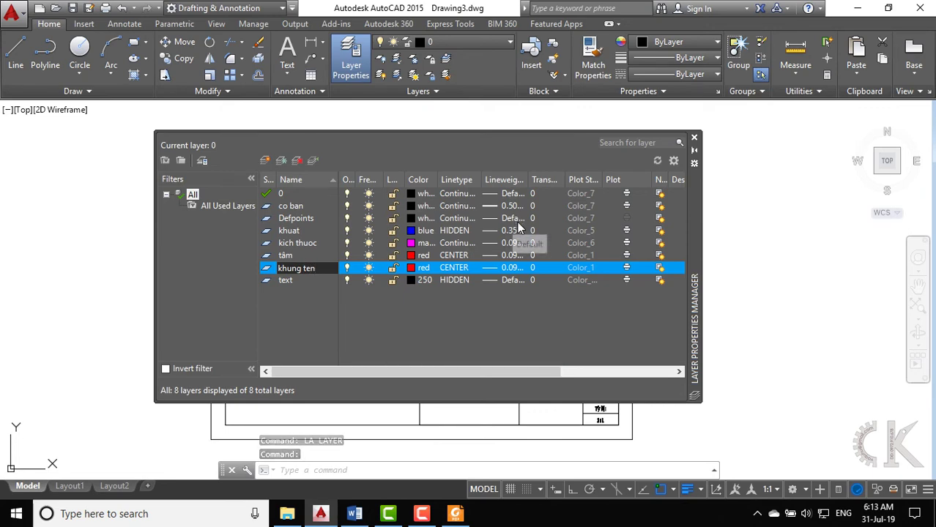
{"action": "left_click", "coordinate": [428, 271]}
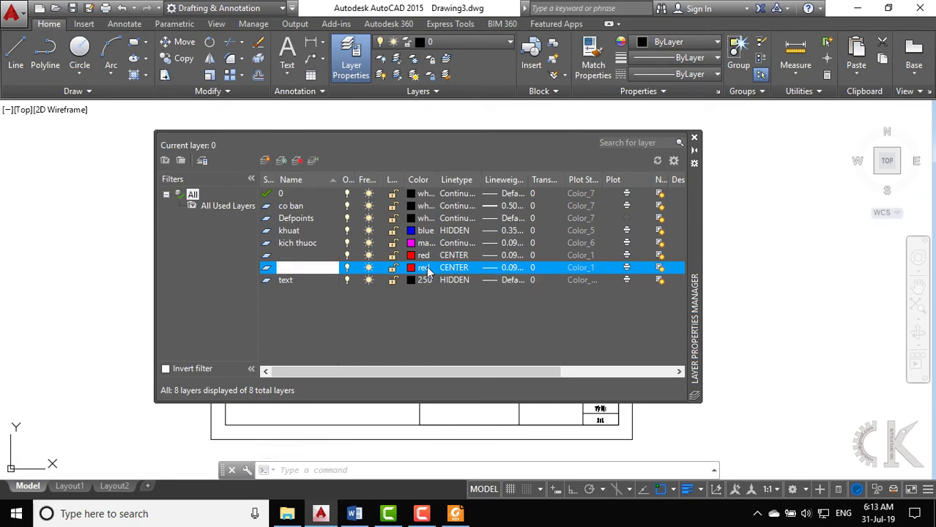
{"action": "left_click", "coordinate": [244, 305]}
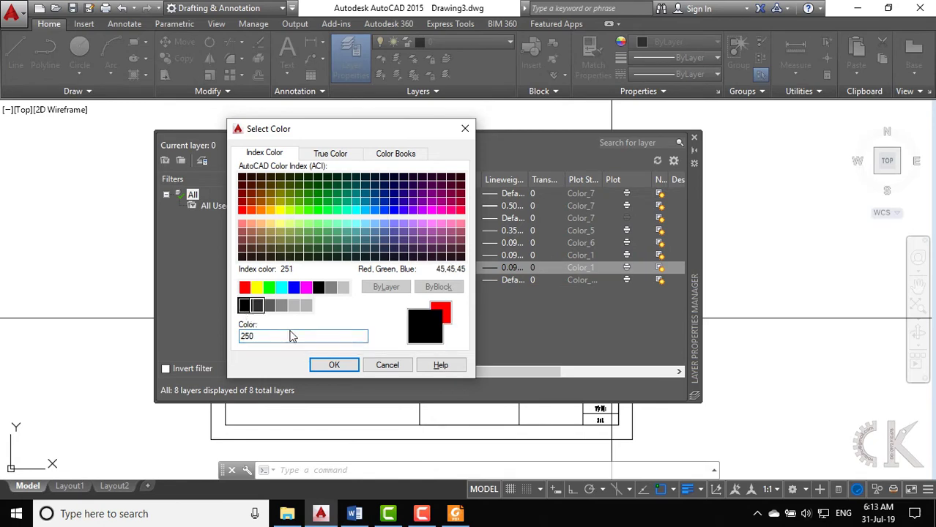
{"action": "left_click", "coordinate": [334, 364]}
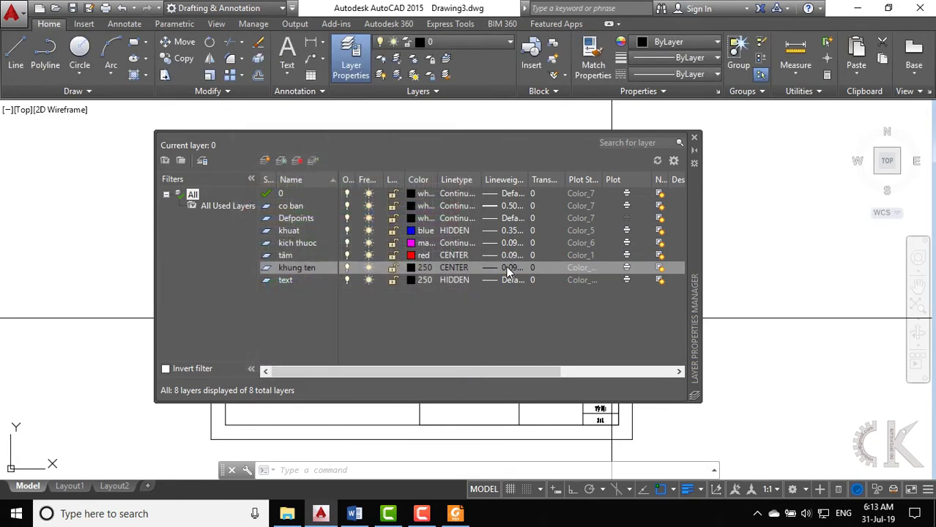
Set the khung ten layer's linetype to Continuous and lineweight to 0.53 mm
{"action": "left_click", "coordinate": [454, 267]}
{"action": "left_click", "coordinate": [325, 248]}
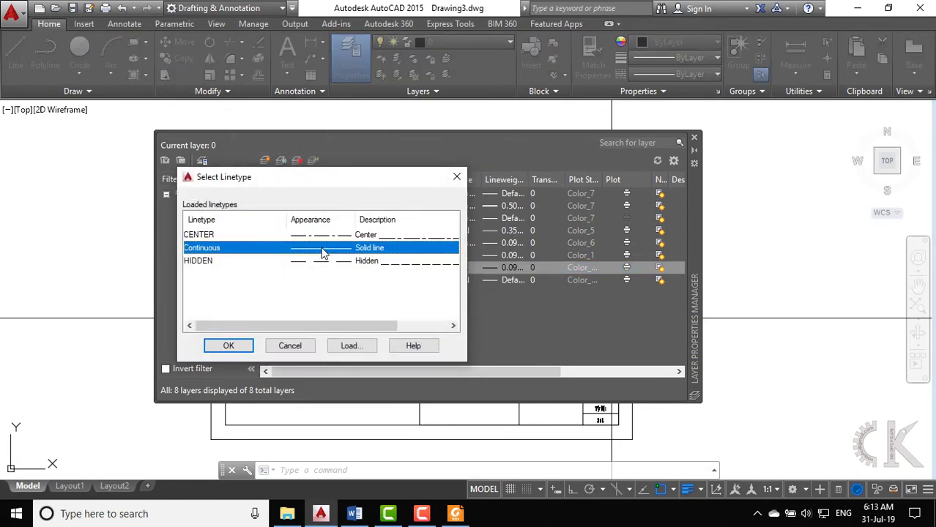
{"action": "left_click", "coordinate": [245, 345]}
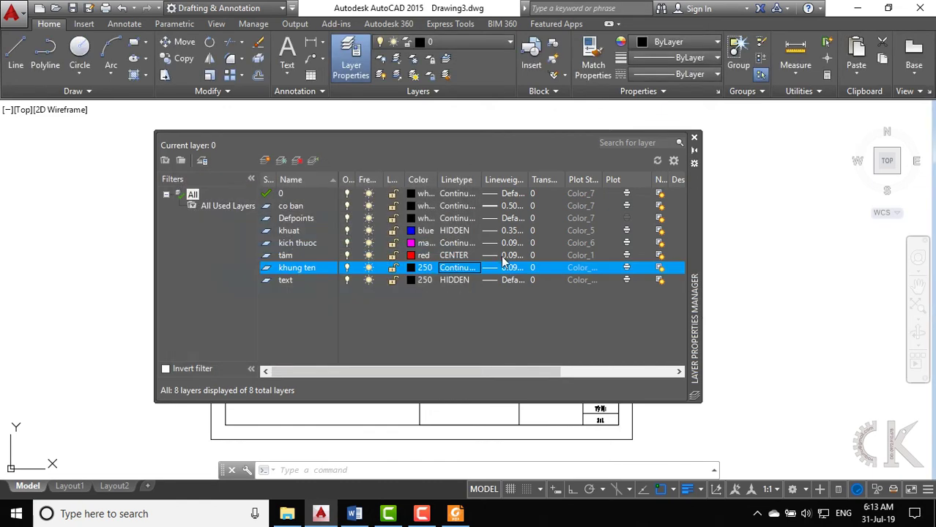
{"action": "left_click", "coordinate": [490, 267]}
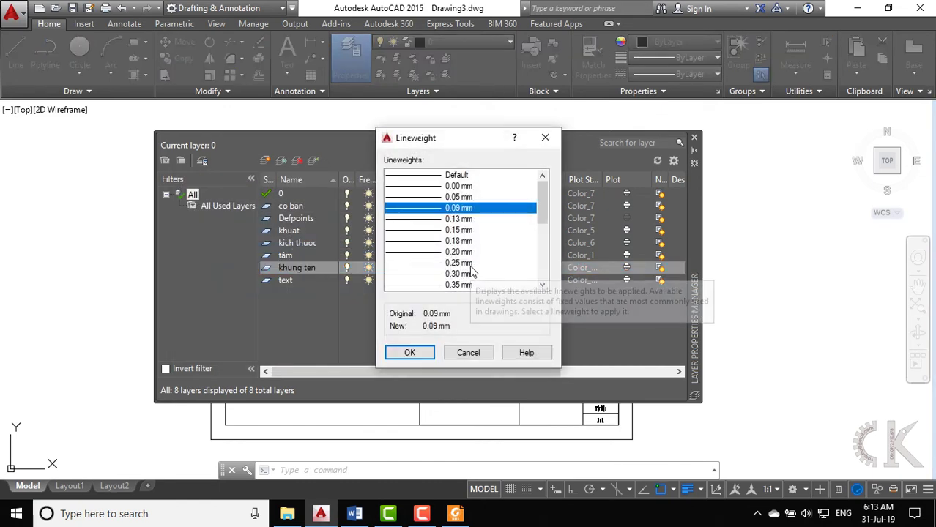
{"action": "scroll", "coordinate": [469, 267], "scroll_direction": "down", "scroll_amount": 2}
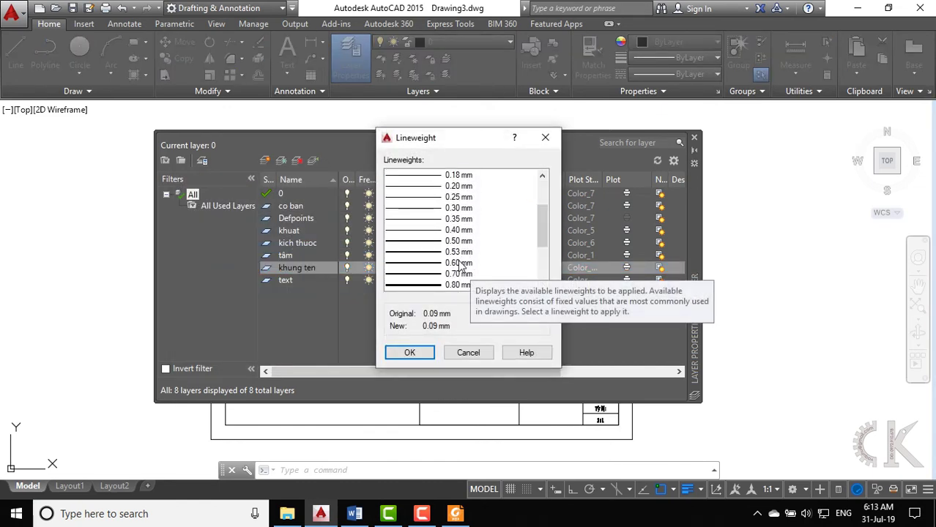
{"action": "left_click", "coordinate": [460, 253]}
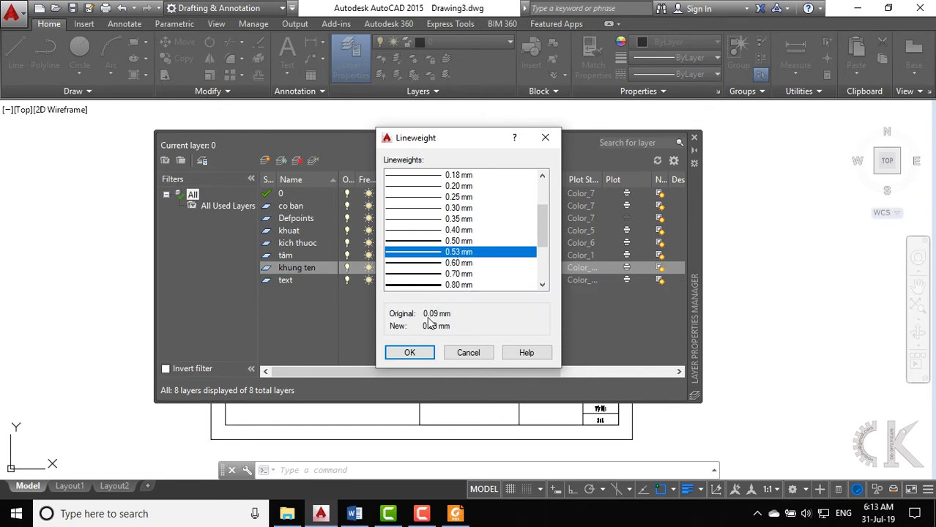
{"action": "left_click", "coordinate": [422, 352]}
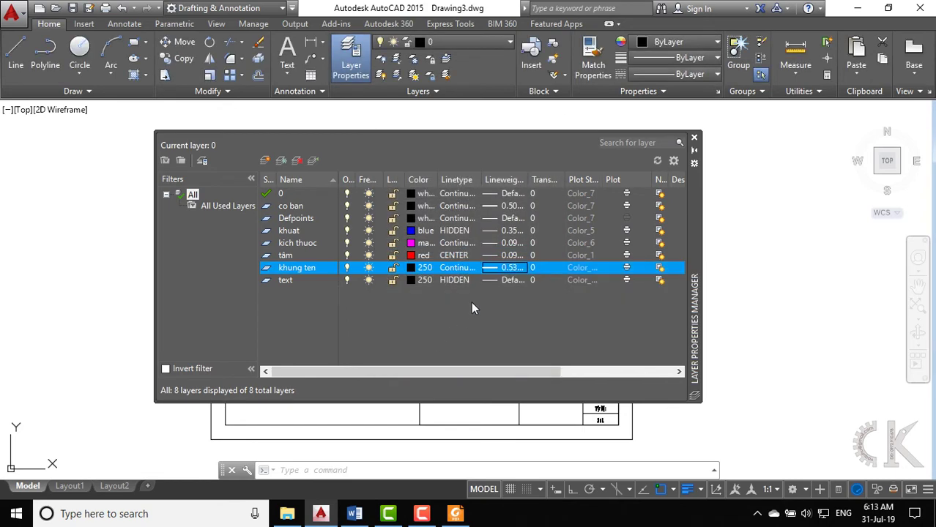
Move the inner border rectangle onto the khung ten layer
{"action": "left_click", "coordinate": [694, 138]}
{"action": "left_click", "coordinate": [384, 423]}
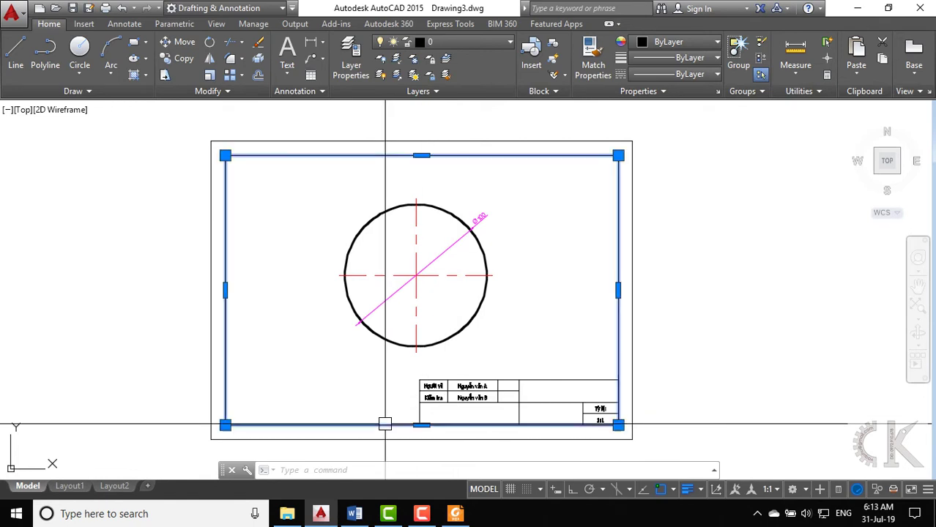
{"action": "left_click", "coordinate": [485, 44]}
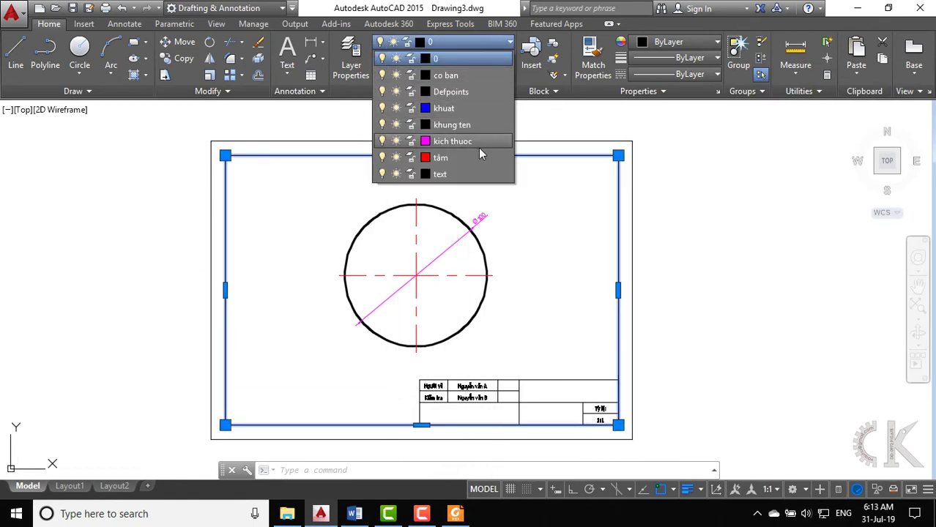
{"action": "left_click", "coordinate": [454, 129]}
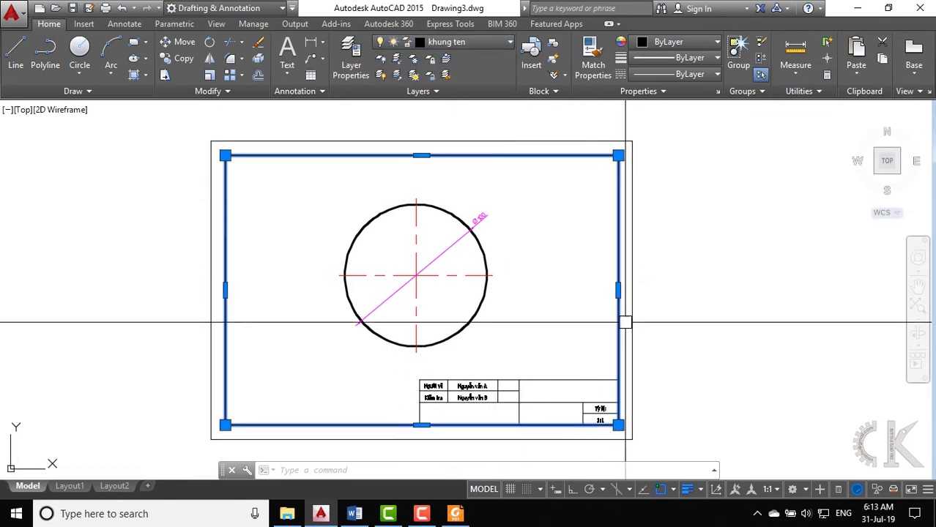
{"action": "key", "text": "Escape"}
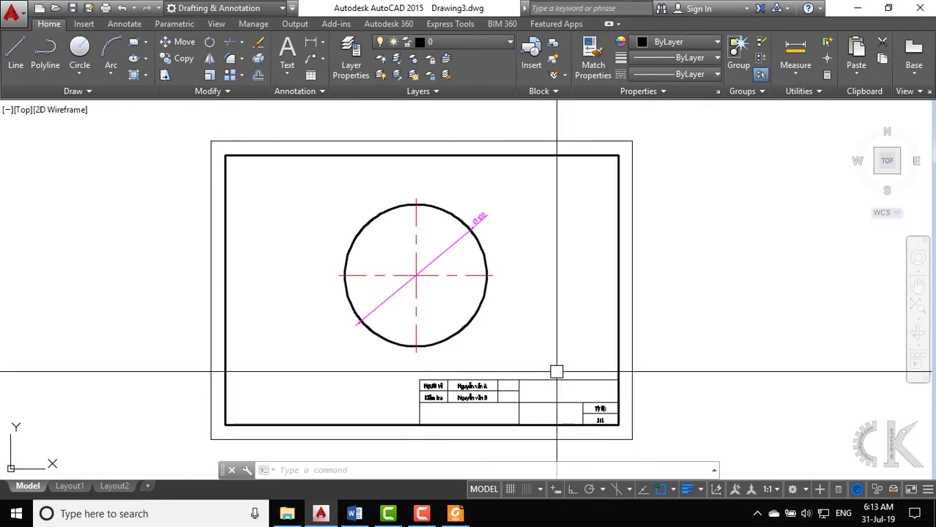
Move the title-block table lines, including the scale cell, onto the co ban layer
{"action": "left_click", "coordinate": [556, 370]}
{"action": "left_click", "coordinate": [520, 403]}
{"action": "scroll", "coordinate": [505, 399], "scroll_direction": "up", "scroll_amount": 8}
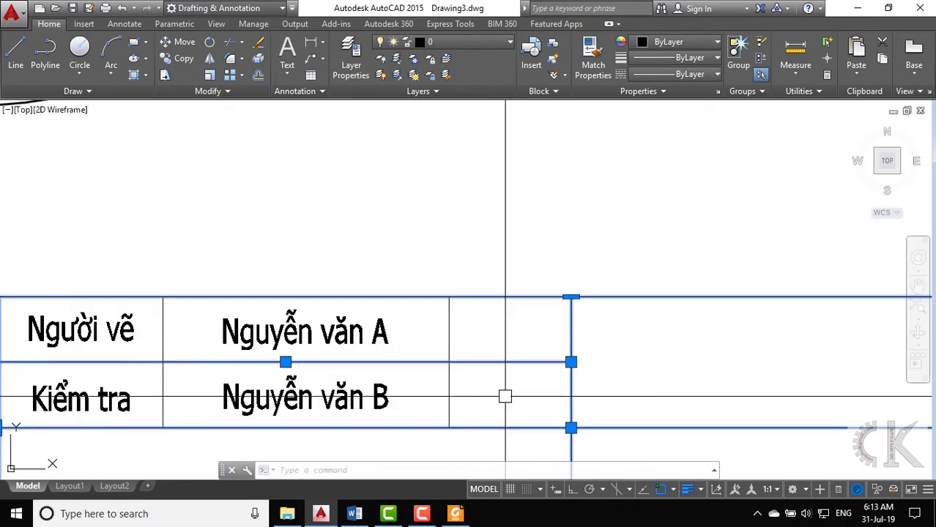
{"action": "left_click", "coordinate": [449, 374]}
{"action": "left_click", "coordinate": [161, 327]}
{"action": "scroll", "coordinate": [413, 321], "scroll_direction": "down", "scroll_amount": 5}
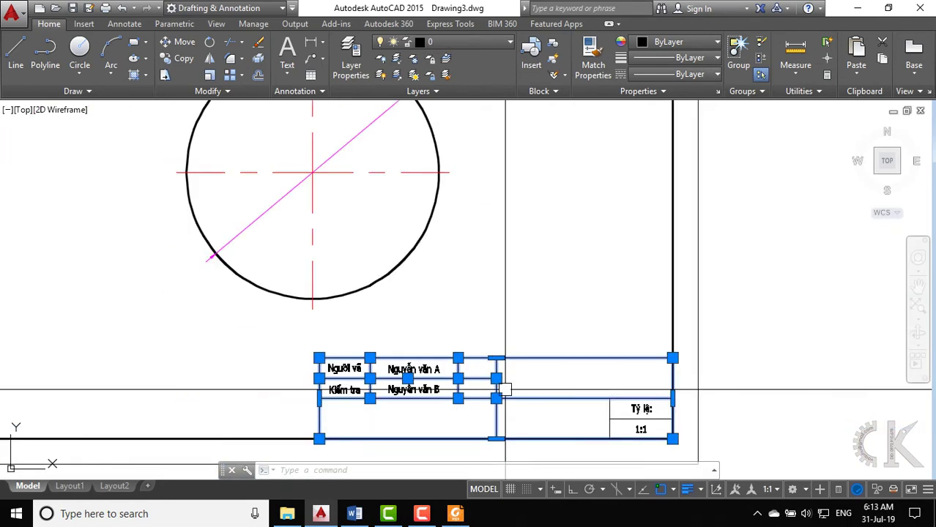
{"action": "left_click", "coordinate": [583, 364]}
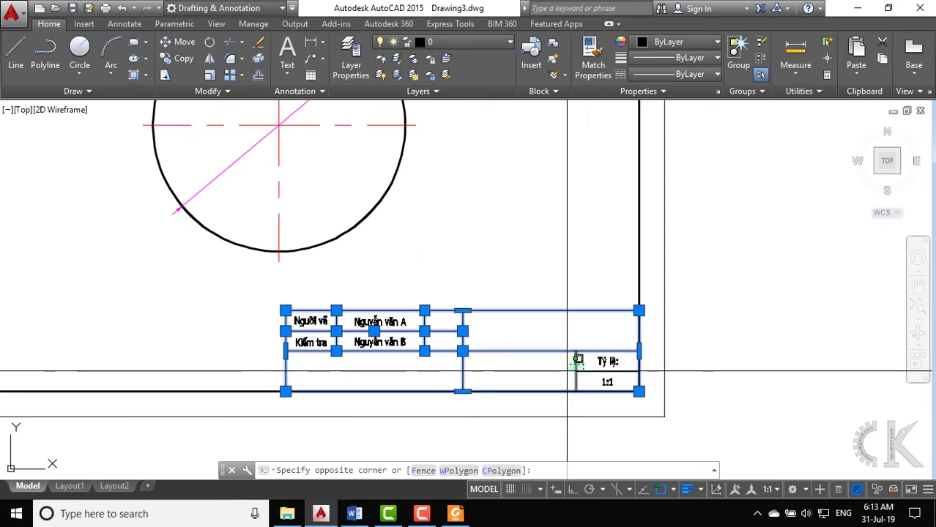
{"action": "left_click", "coordinate": [568, 382]}
{"action": "left_click", "coordinate": [478, 43]}
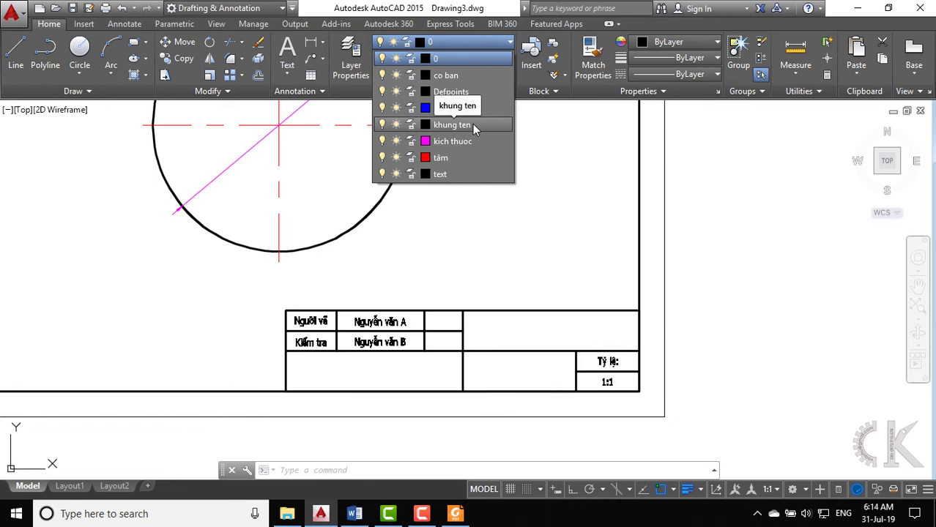
{"action": "left_click", "coordinate": [466, 77]}
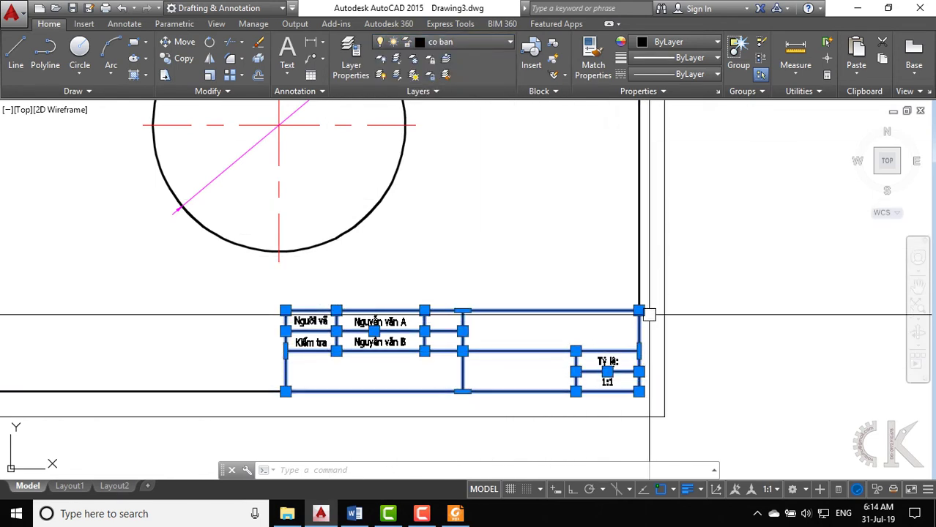
{"action": "key", "text": "Escape"}
{"action": "key", "text": "Escape"}
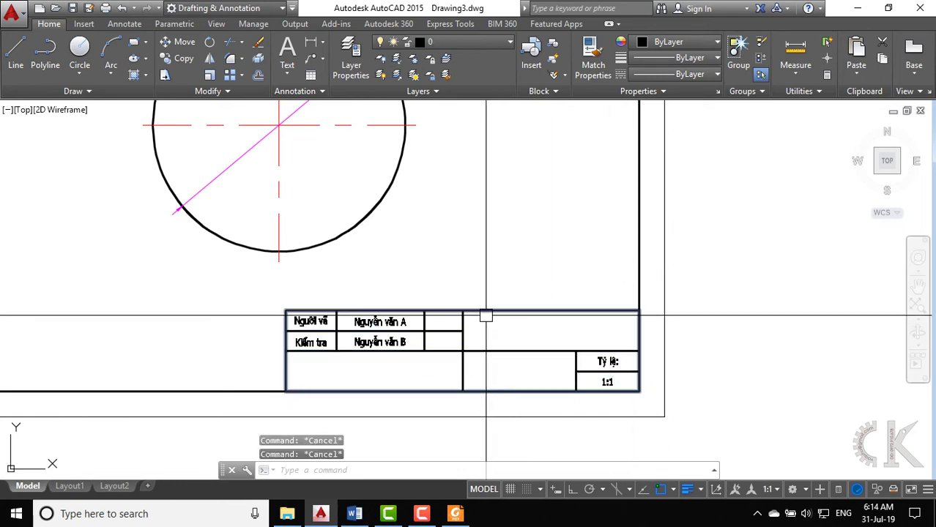
{"action": "scroll", "coordinate": [489, 301], "scroll_direction": "down", "scroll_amount": 5}
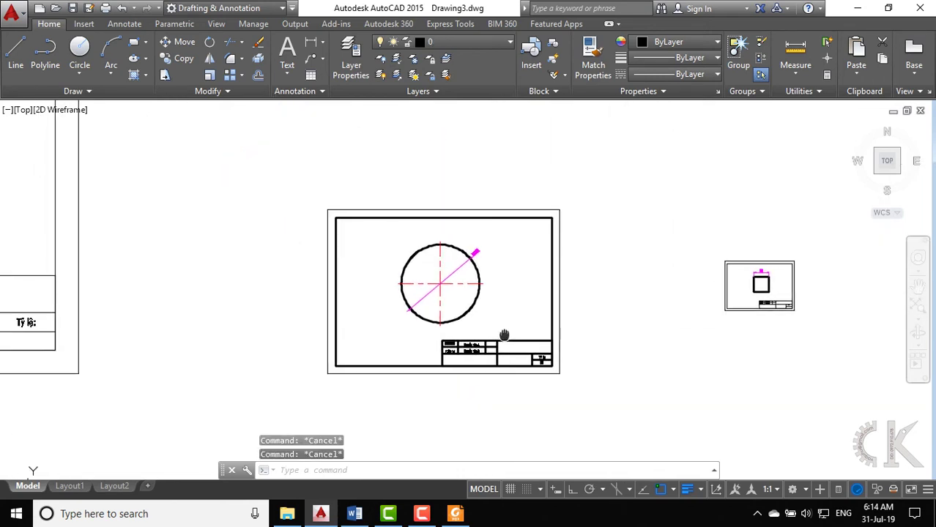
{"action": "scroll", "coordinate": [503, 330], "scroll_direction": "up", "scroll_amount": 3}
Set up a Microsoft Print to PDF plot of a window around the border, centred and landscape
{"action": "key", "text": "ctrl+p"}
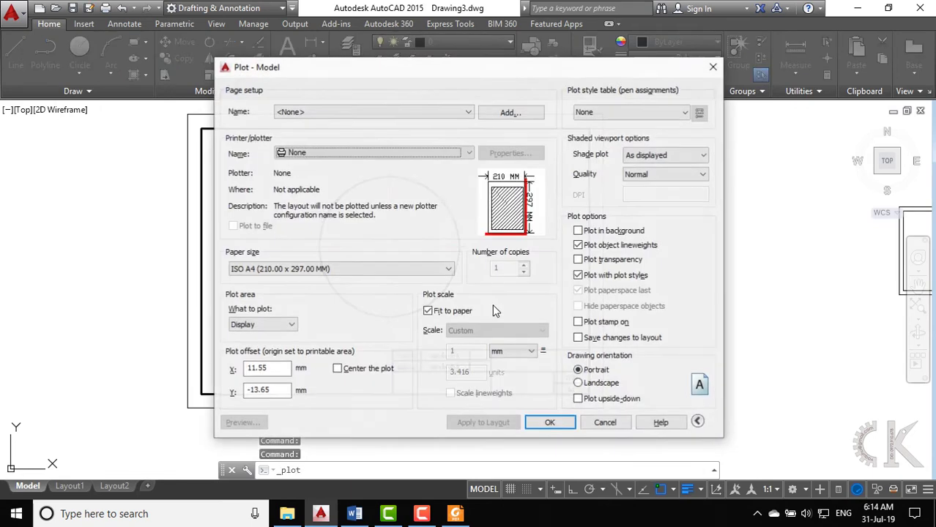
{"action": "left_click", "coordinate": [356, 156]}
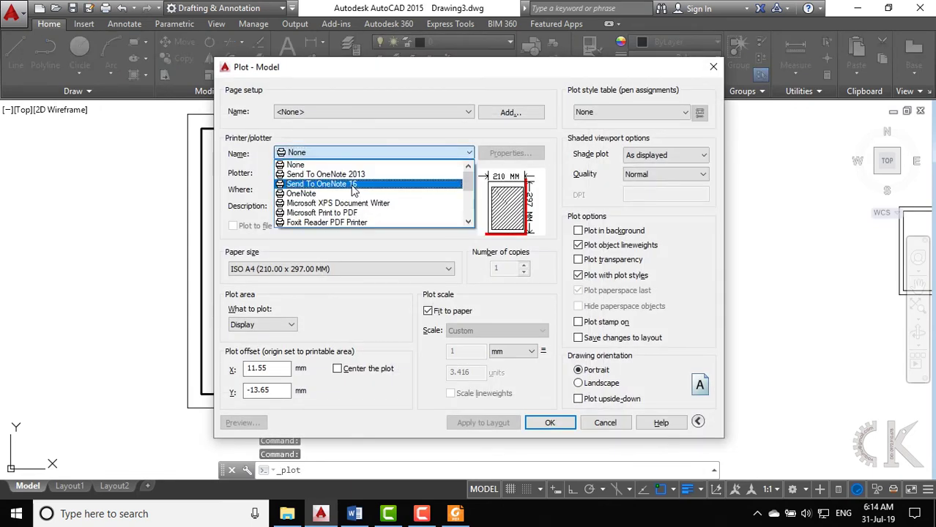
{"action": "left_click", "coordinate": [347, 212]}
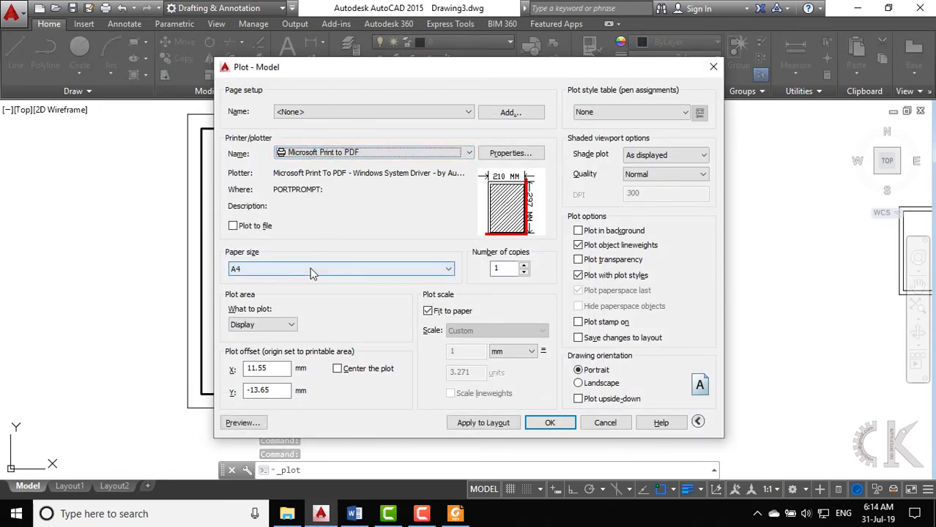
{"action": "left_click", "coordinate": [285, 325]}
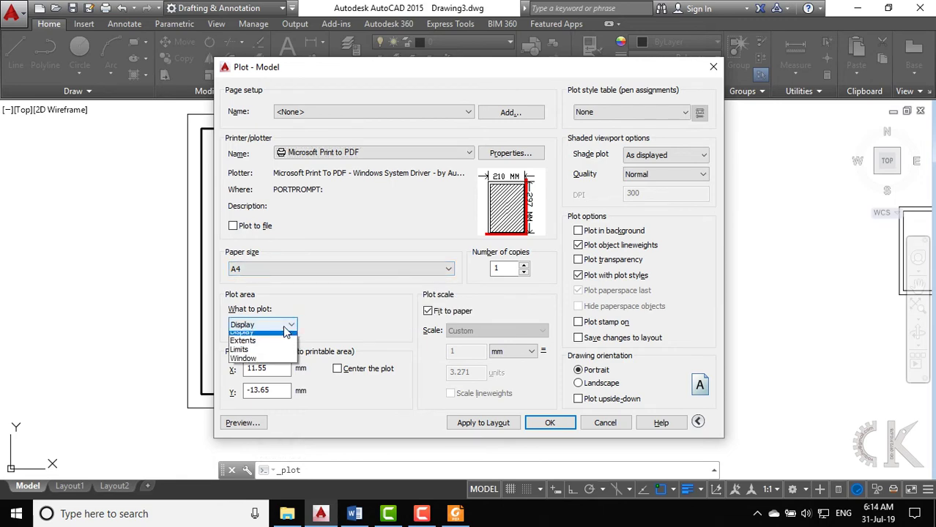
{"action": "left_click", "coordinate": [265, 366]}
{"action": "left_click", "coordinate": [201, 394]}
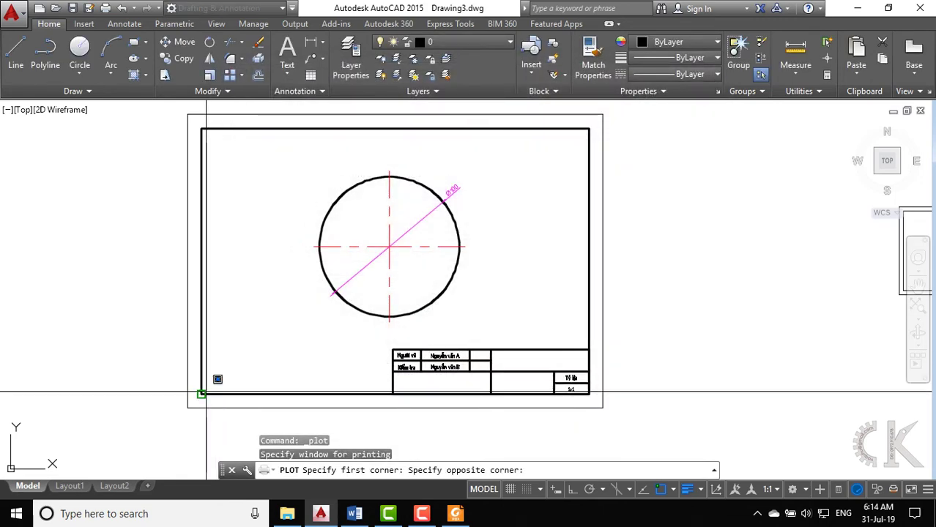
{"action": "left_click", "coordinate": [587, 130]}
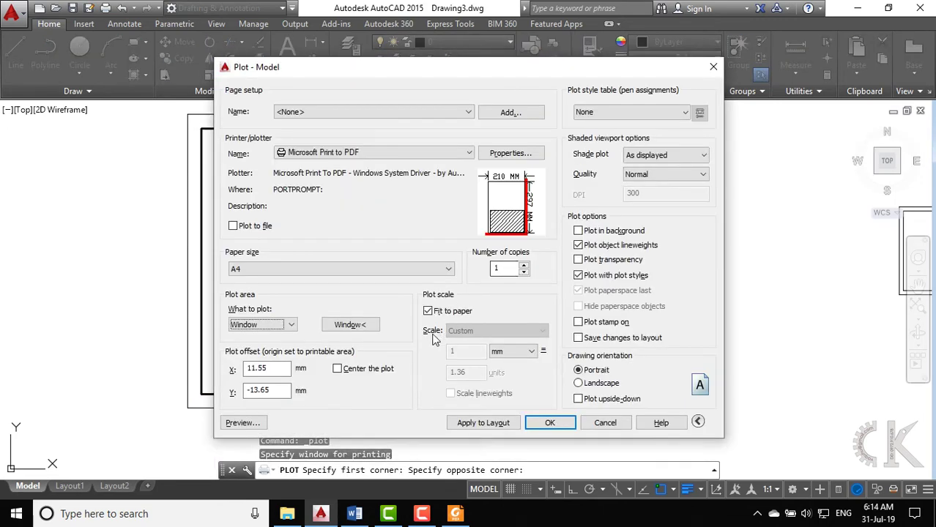
{"action": "left_click", "coordinate": [354, 374]}
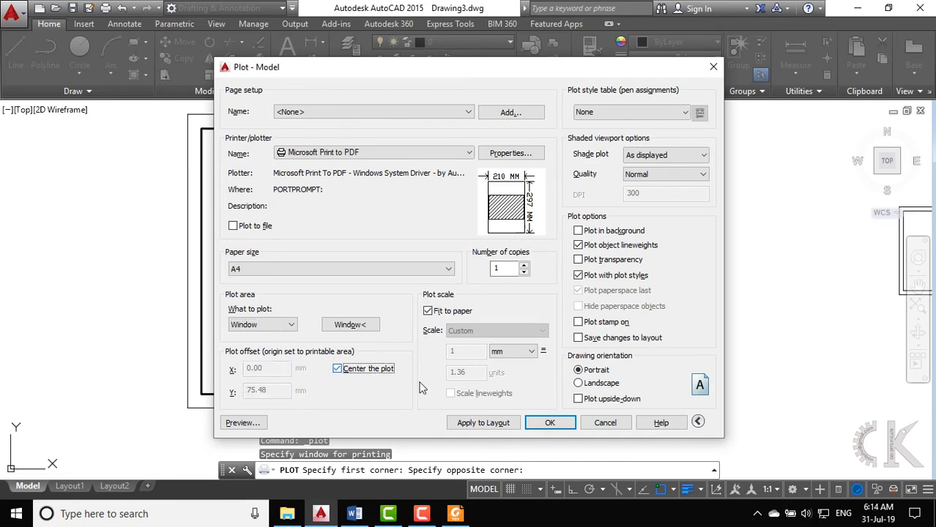
{"action": "left_click", "coordinate": [586, 386]}
Preview the plot, then plot it and save the PDF to the Desktop as 'in model 2'
{"action": "left_click", "coordinate": [246, 424]}
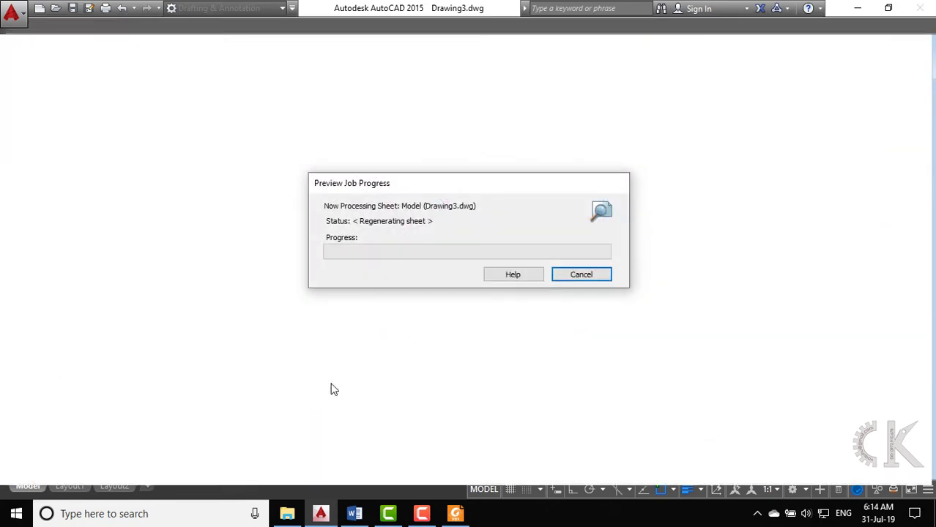
{"action": "scroll", "coordinate": [376, 298], "scroll_direction": "up", "scroll_amount": 3}
{"action": "scroll", "coordinate": [311, 294], "scroll_direction": "up", "scroll_amount": 3}
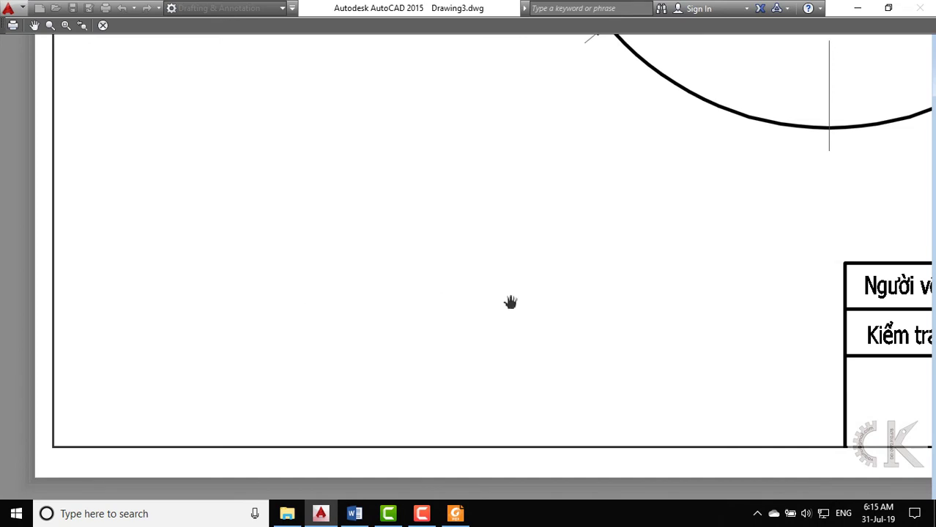
{"action": "right_click", "coordinate": [405, 241]}
{"action": "left_click", "coordinate": [421, 260]}
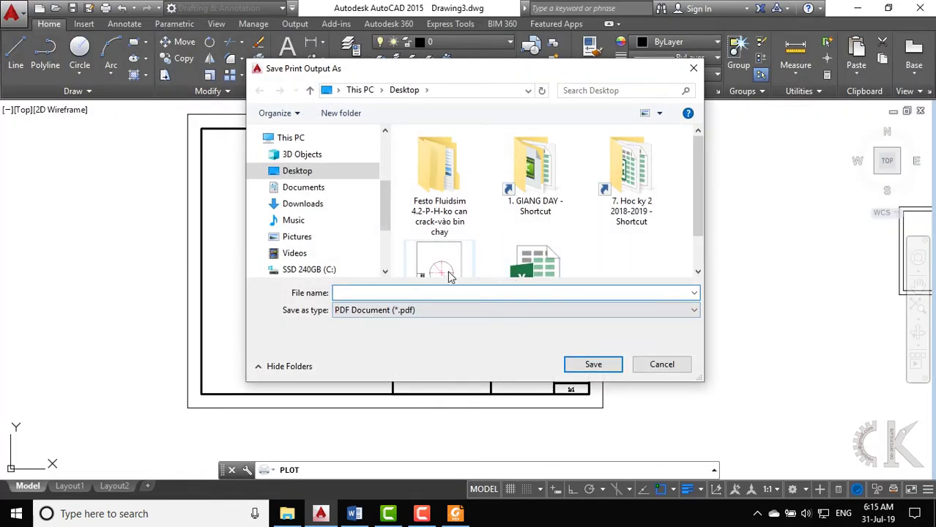
{"action": "scroll", "coordinate": [430, 262], "scroll_direction": "down", "scroll_amount": 1}
{"action": "left_click", "coordinate": [439, 223]}
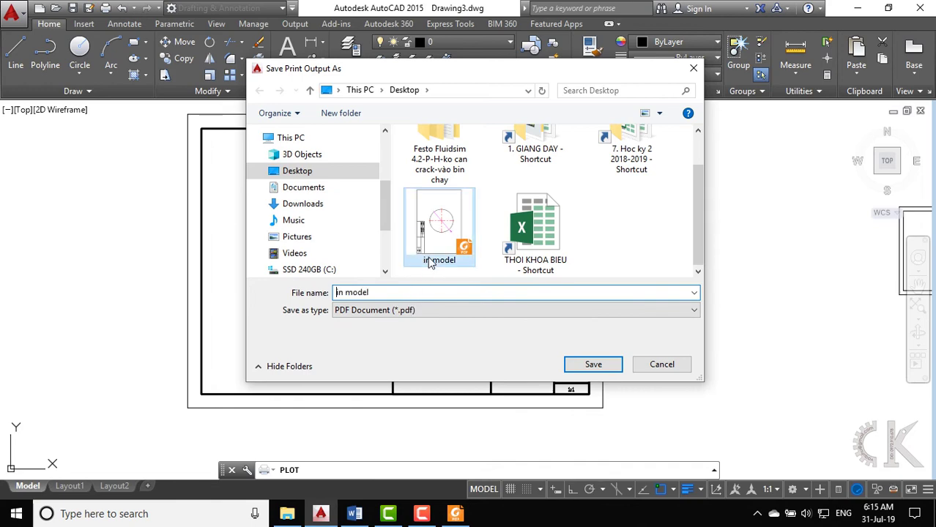
{"action": "left_click", "coordinate": [399, 293]}
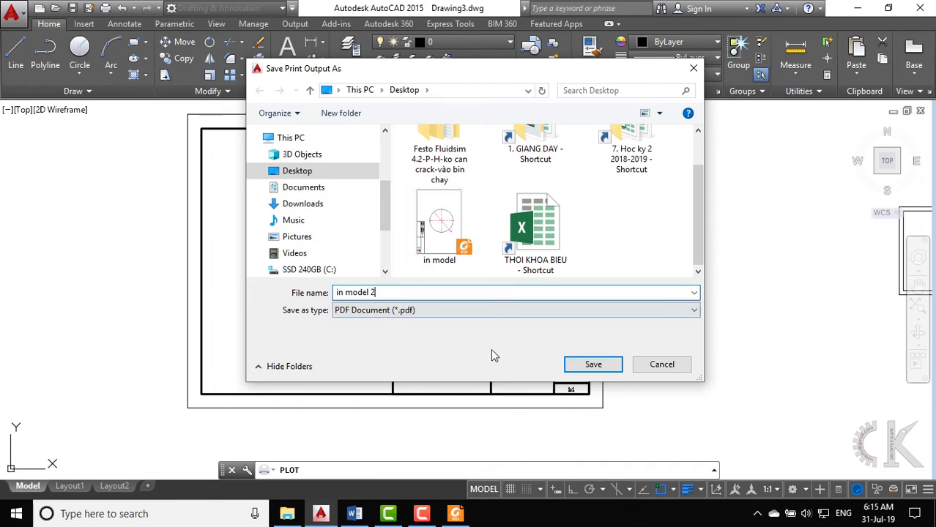
{"action": "left_click", "coordinate": [593, 365]}
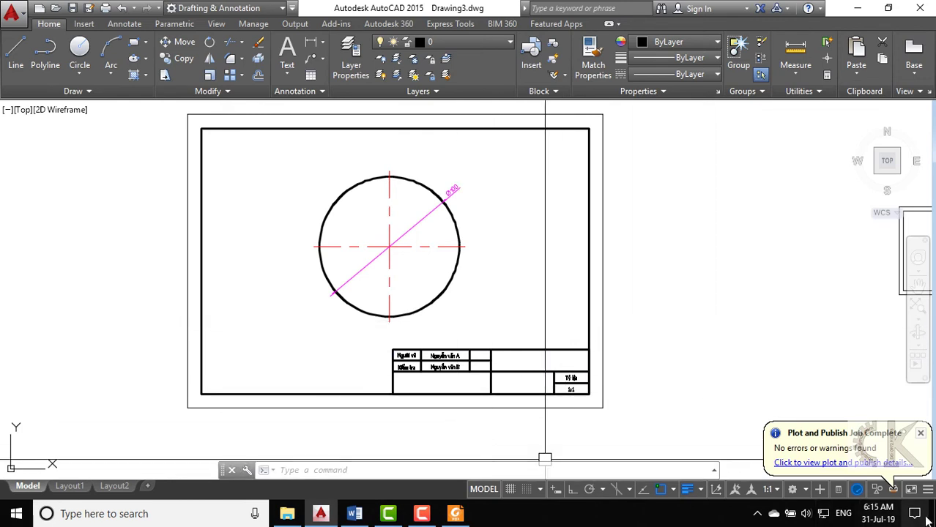
Open in model 2.pdf from the desktop in Foxit Reader and scroll through the Ø100 circle sheet
{"action": "key", "text": "super+d"}
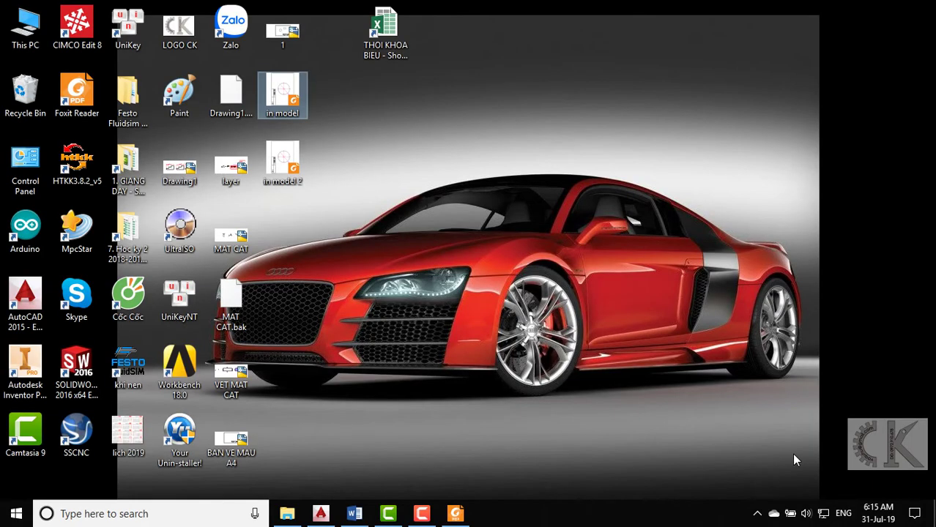
{"action": "left_click", "coordinate": [284, 170]}
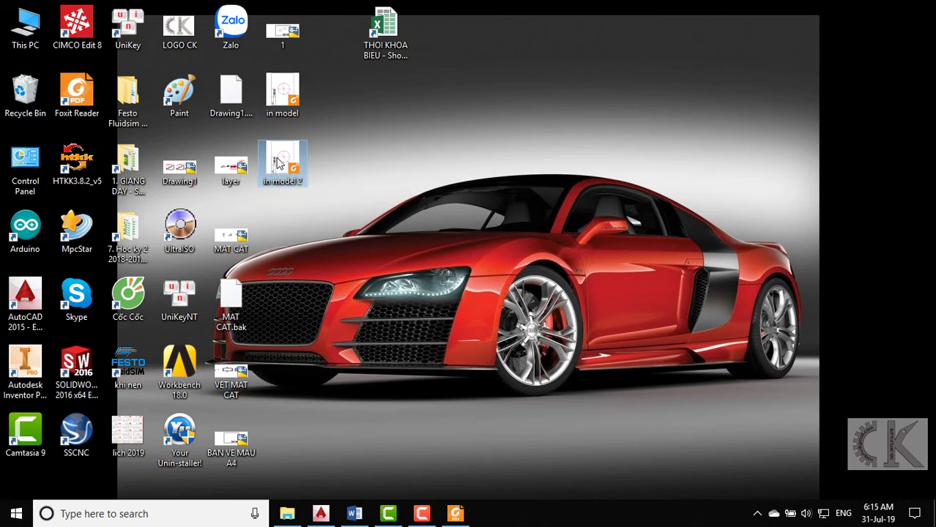
{"action": "double_click", "coordinate": [278, 162]}
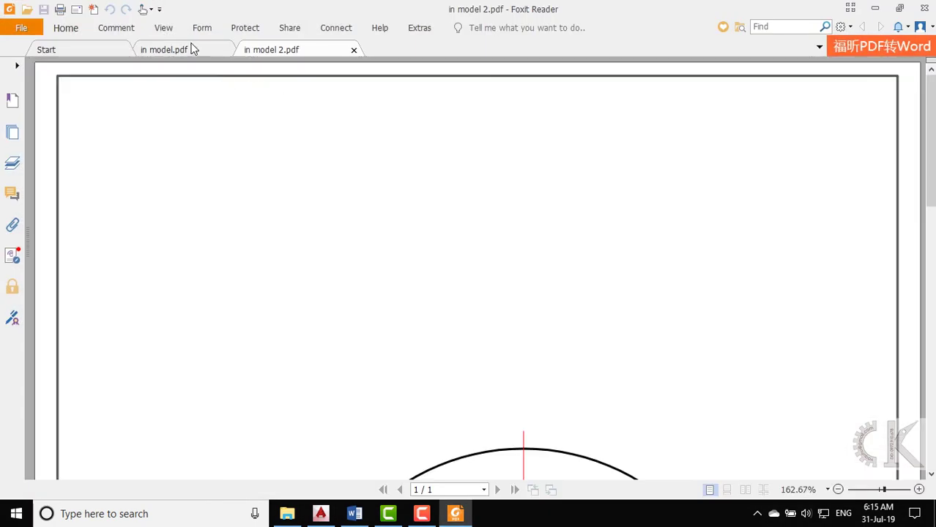
{"action": "scroll", "coordinate": [388, 301], "scroll_direction": "down", "scroll_amount": 3, "text": "ctrl"}
{"action": "scroll", "coordinate": [372, 288], "scroll_direction": "up", "scroll_amount": 1, "text": "ctrl"}
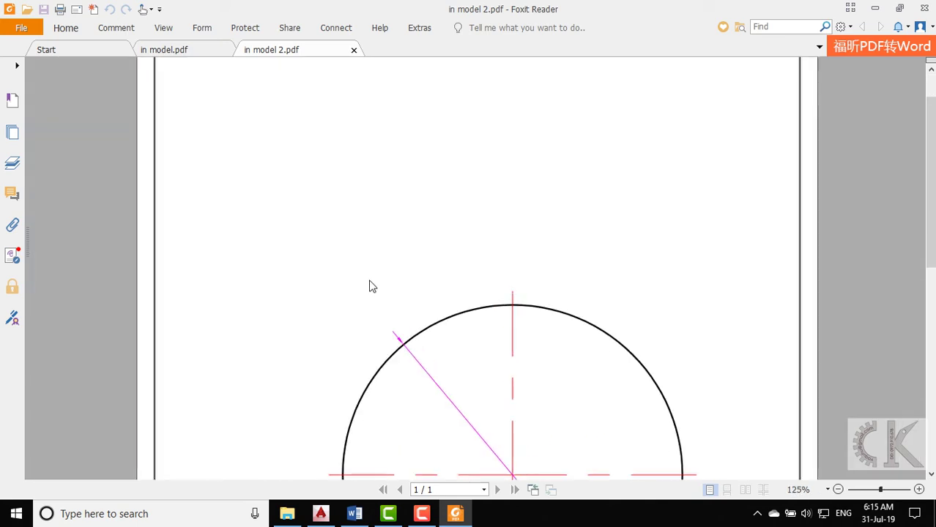
{"action": "scroll", "coordinate": [369, 286], "scroll_direction": "down", "scroll_amount": 1, "text": "ctrl"}
{"action": "scroll", "coordinate": [369, 286], "scroll_direction": "down", "scroll_amount": 2}
{"action": "scroll", "coordinate": [388, 306], "scroll_direction": "down", "scroll_amount": 2}
{"action": "scroll", "coordinate": [377, 295], "scroll_direction": "down", "scroll_amount": 1, "text": "ctrl"}
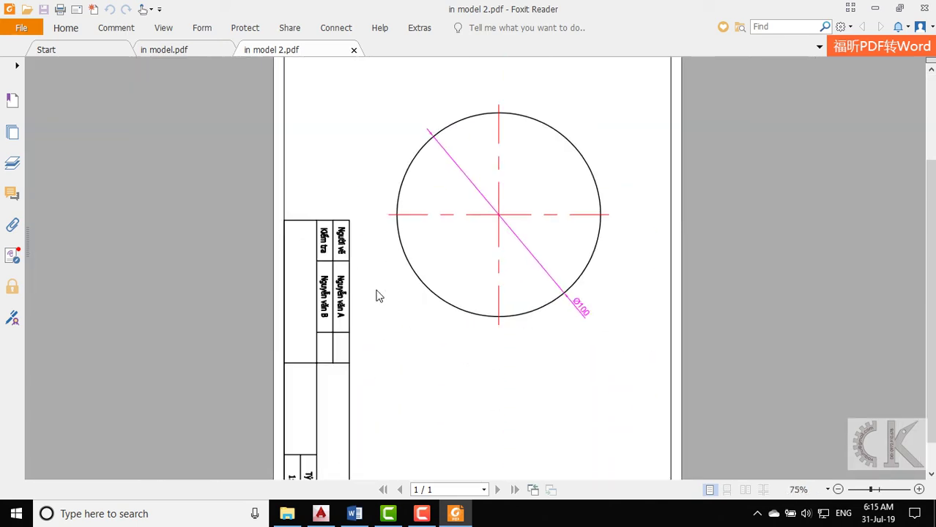
{"action": "scroll", "coordinate": [375, 299], "scroll_direction": "down", "scroll_amount": 1}
{"action": "scroll", "coordinate": [374, 296], "scroll_direction": "up", "scroll_amount": 4}
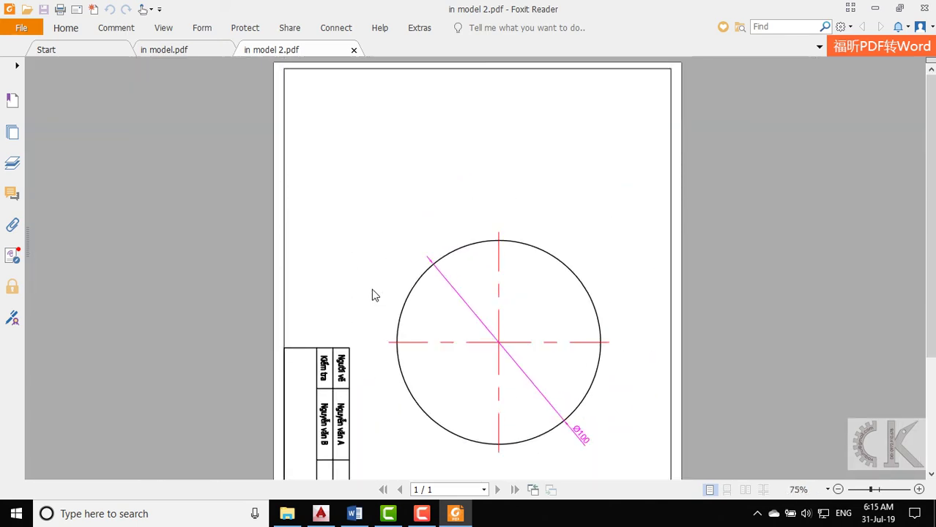
Return to AutoCAD, dismiss the plot-completion notice and bring the square sheet into view
{"action": "left_click", "coordinate": [320, 513]}
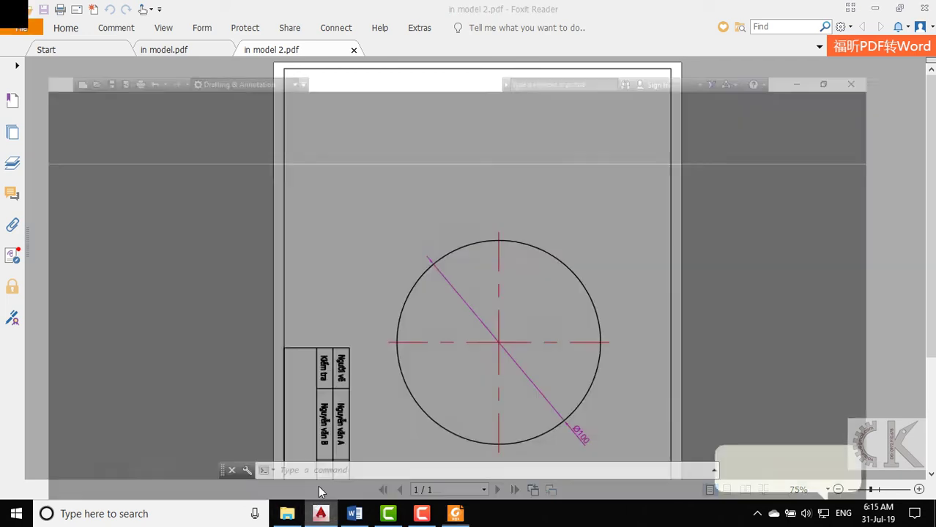
{"action": "middle_click_drag", "start_coordinate": [582, 320], "coordinate": [317, 317]}
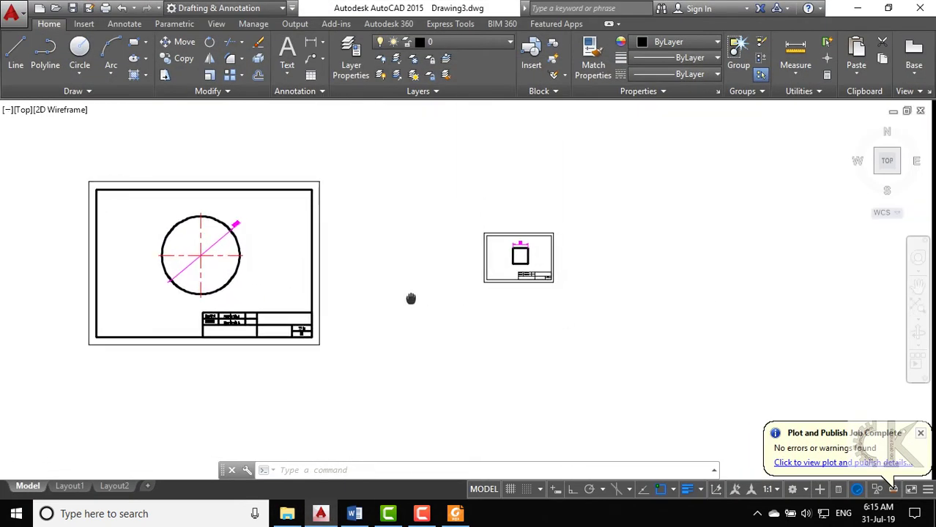
{"action": "left_click", "coordinate": [921, 435]}
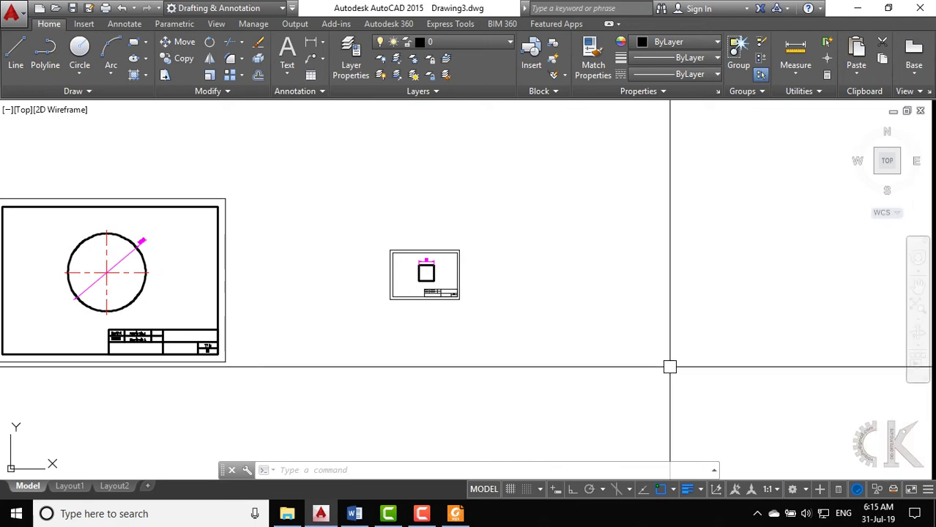
{"action": "scroll", "coordinate": [415, 272], "scroll_direction": "up", "scroll_amount": 2}
{"action": "scroll", "coordinate": [415, 271], "scroll_direction": "up", "scroll_amount": 3}
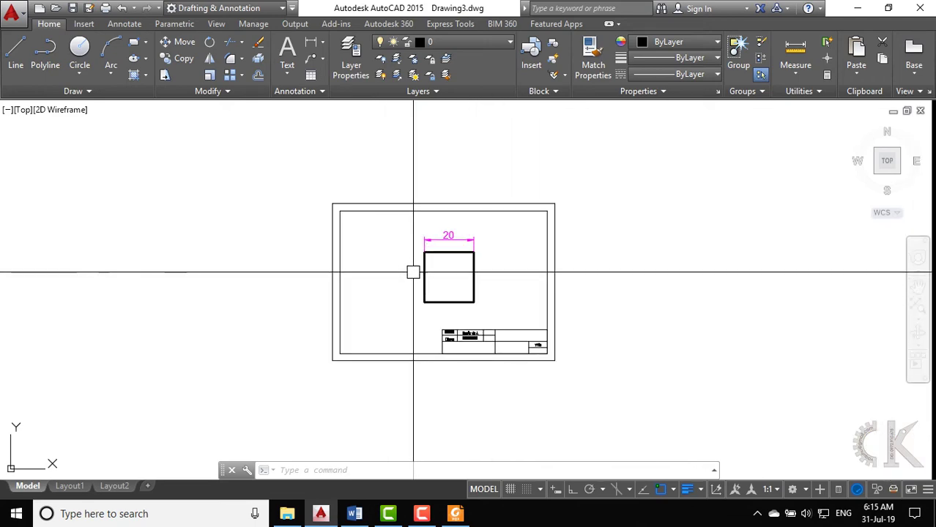
Set up a Microsoft Print to PDF plot, centred and landscape, windowed on the frame corners
{"action": "key", "text": "ctrl+p"}
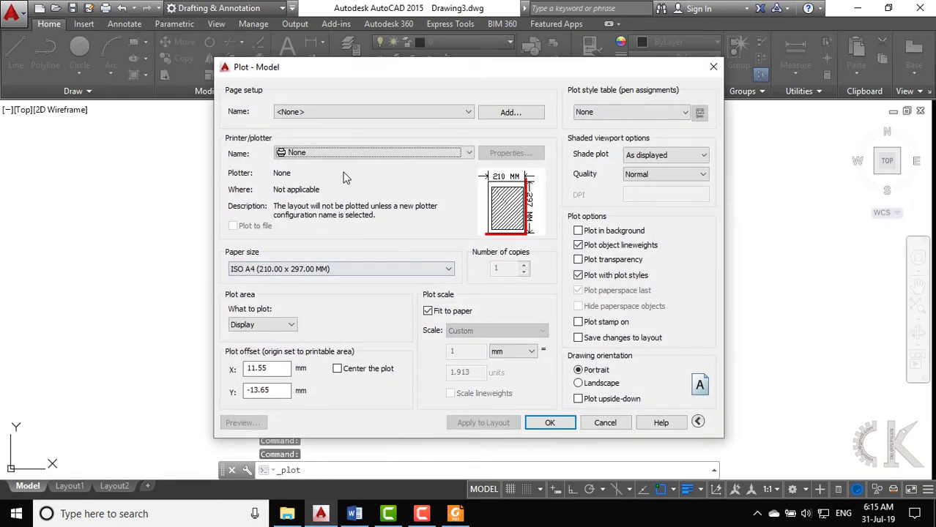
{"action": "left_click", "coordinate": [344, 155]}
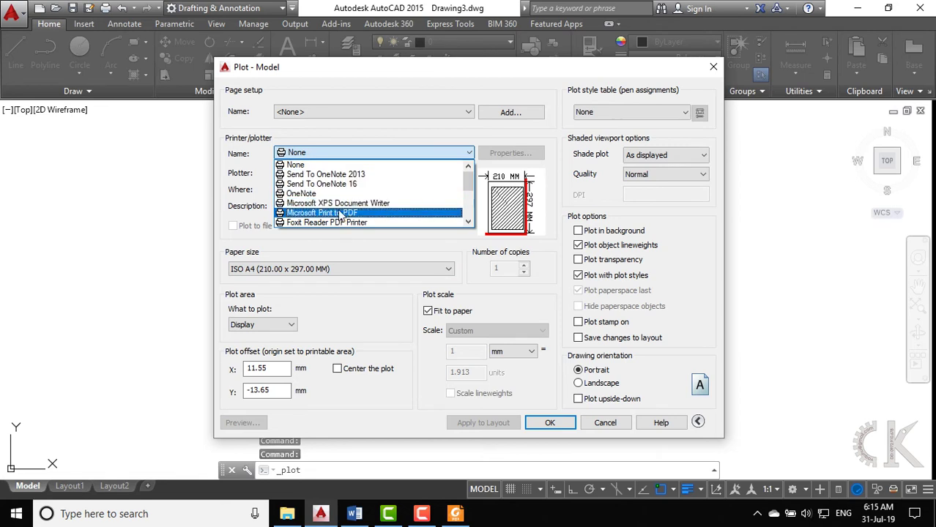
{"action": "left_click", "coordinate": [340, 214]}
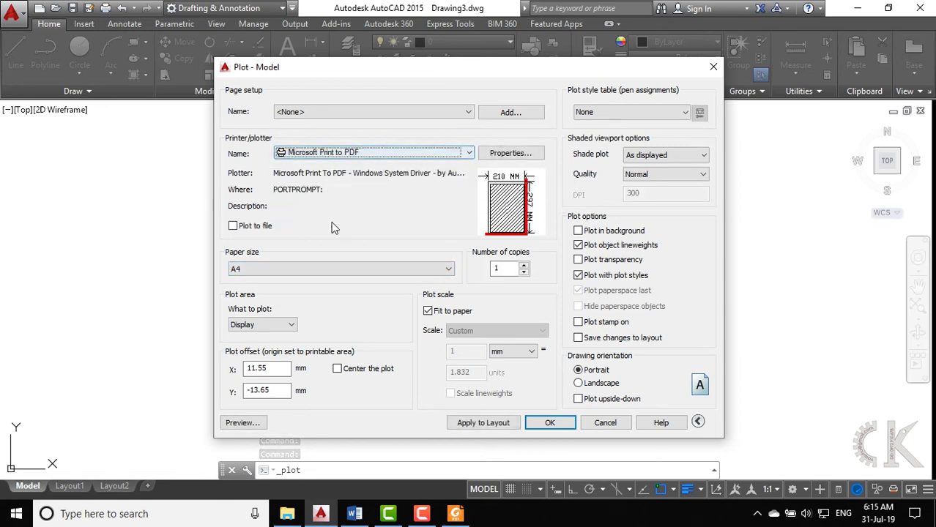
{"action": "left_click", "coordinate": [337, 369]}
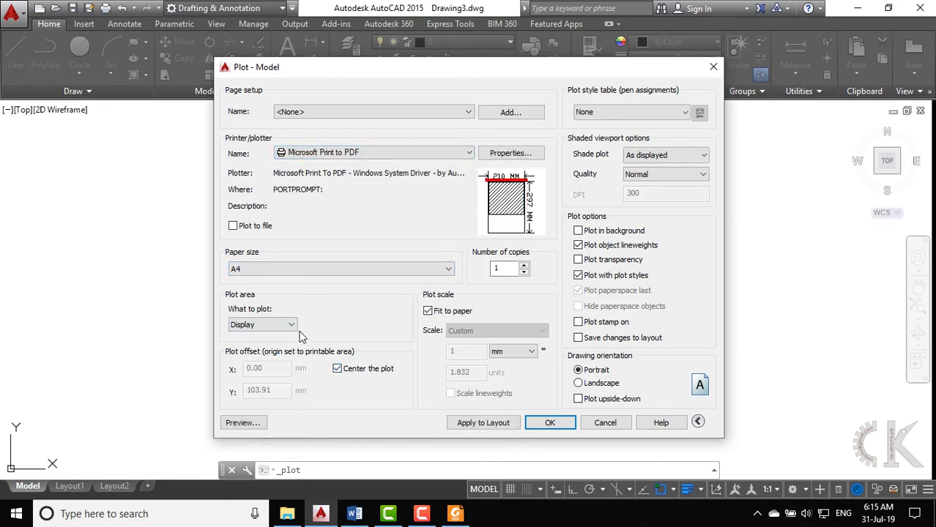
{"action": "left_click", "coordinate": [591, 386]}
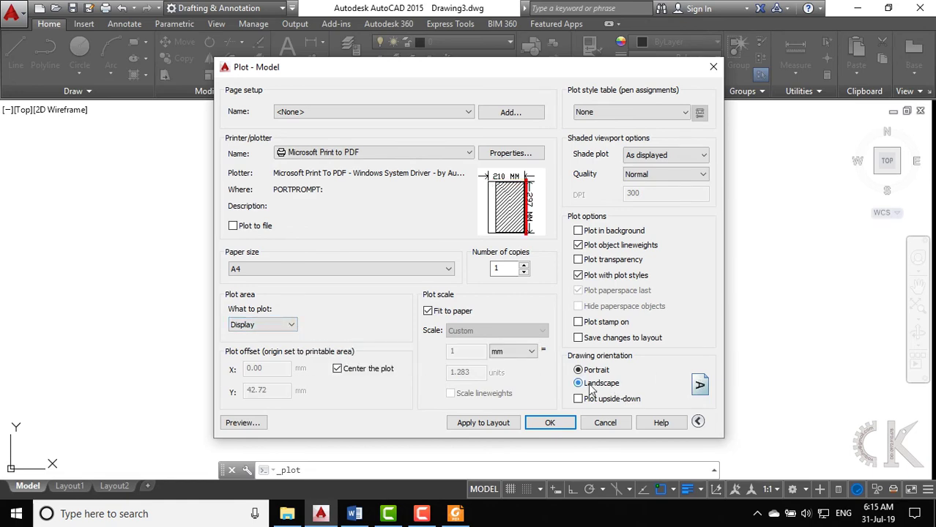
{"action": "left_click", "coordinate": [282, 329]}
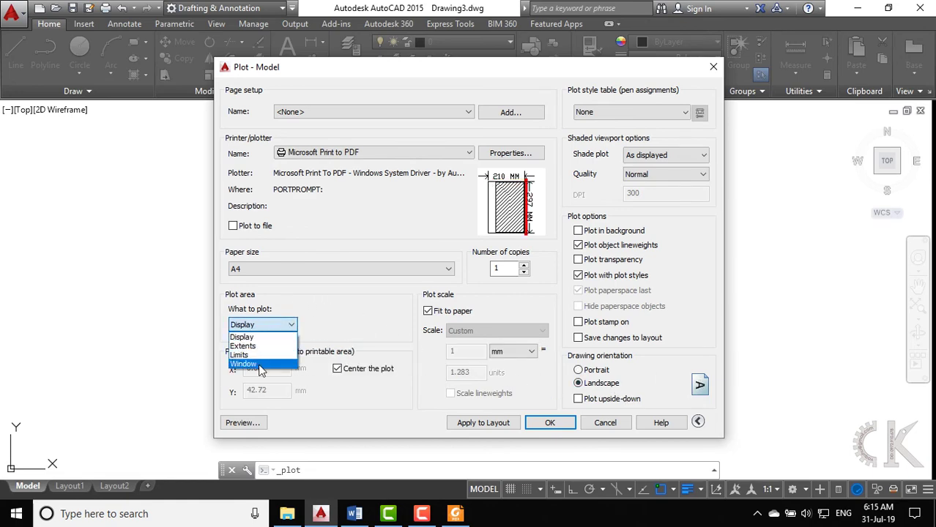
{"action": "left_click", "coordinate": [261, 365]}
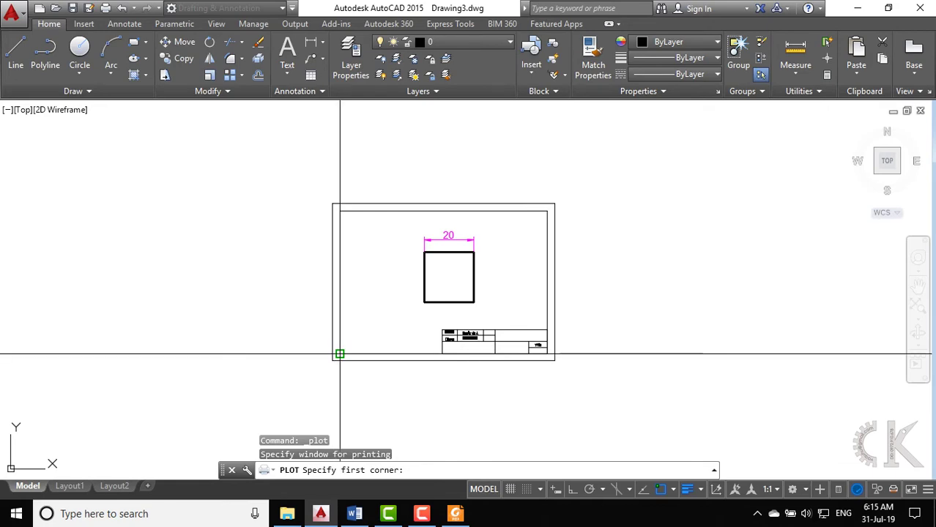
{"action": "left_click", "coordinate": [339, 354]}
{"action": "left_click", "coordinate": [546, 208]}
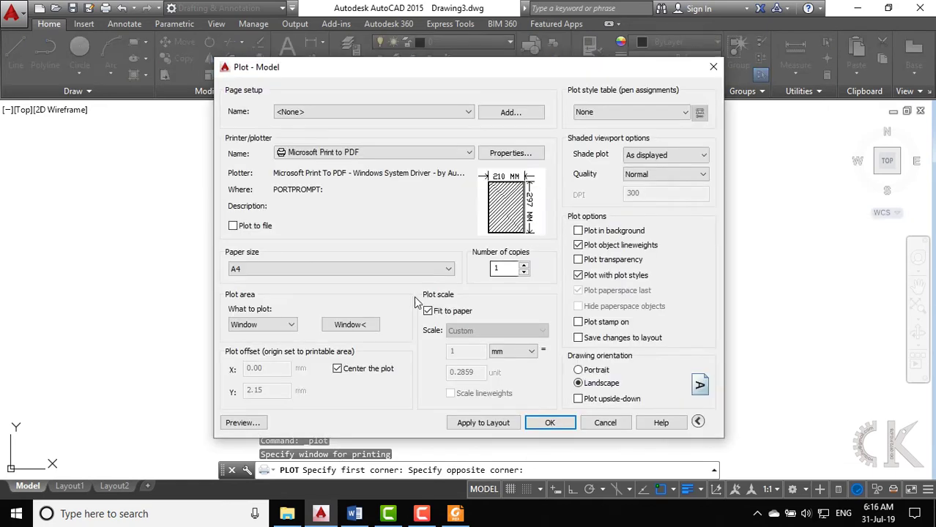
Preview the plot to inspect the title block, then close the preview and plot settings
{"action": "left_click", "coordinate": [251, 429]}
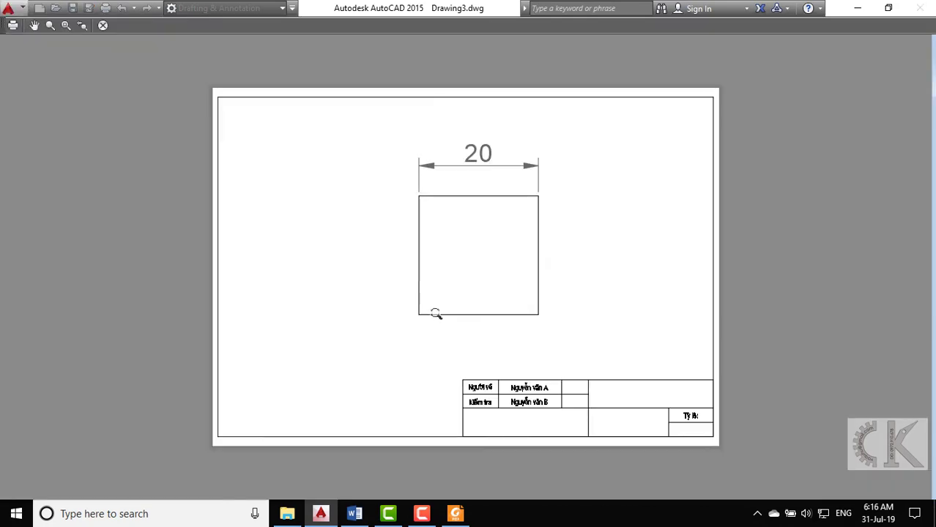
{"action": "scroll", "coordinate": [419, 302], "scroll_direction": "up", "scroll_amount": 2}
{"action": "scroll", "coordinate": [427, 301], "scroll_direction": "down", "scroll_amount": 2}
{"action": "middle_click_drag", "start_coordinate": [516, 383], "coordinate": [420, 344]}
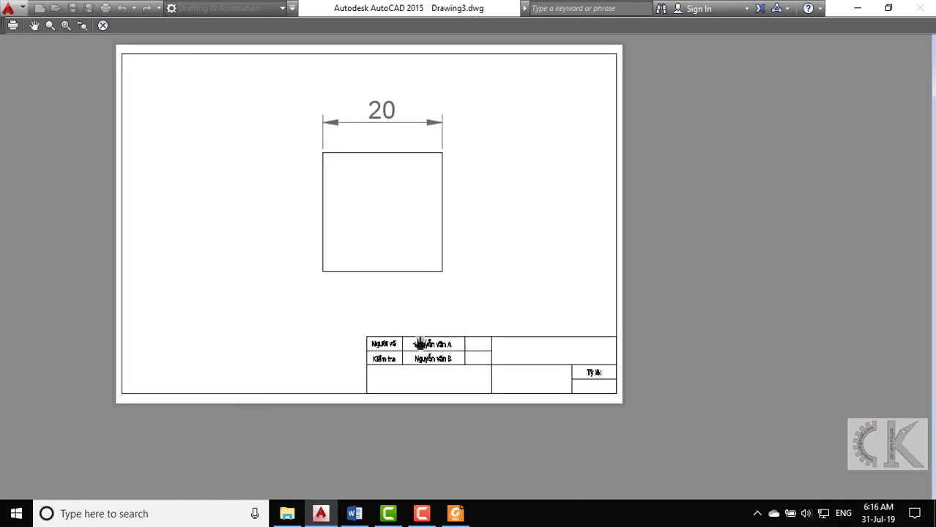
{"action": "scroll", "coordinate": [326, 229], "scroll_direction": "up", "scroll_amount": 2}
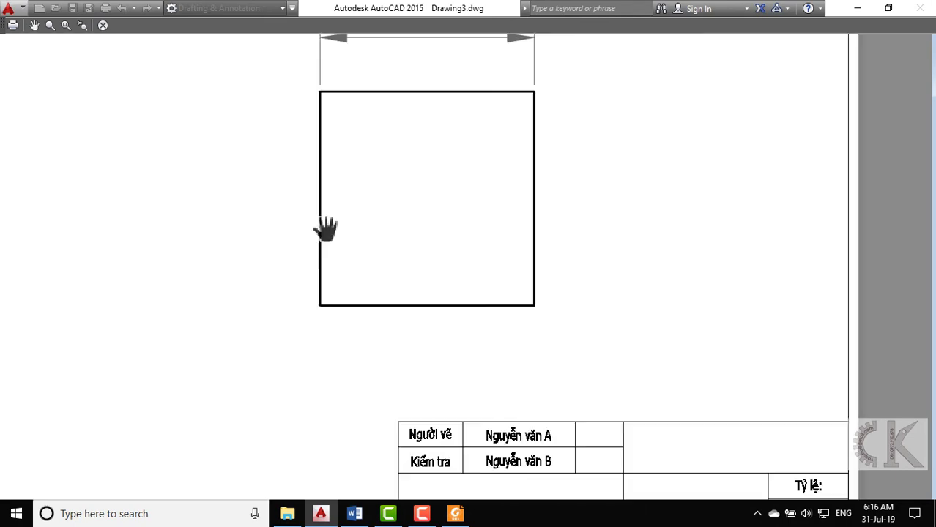
{"action": "left_click_drag", "start_coordinate": [460, 357], "coordinate": [414, 220]}
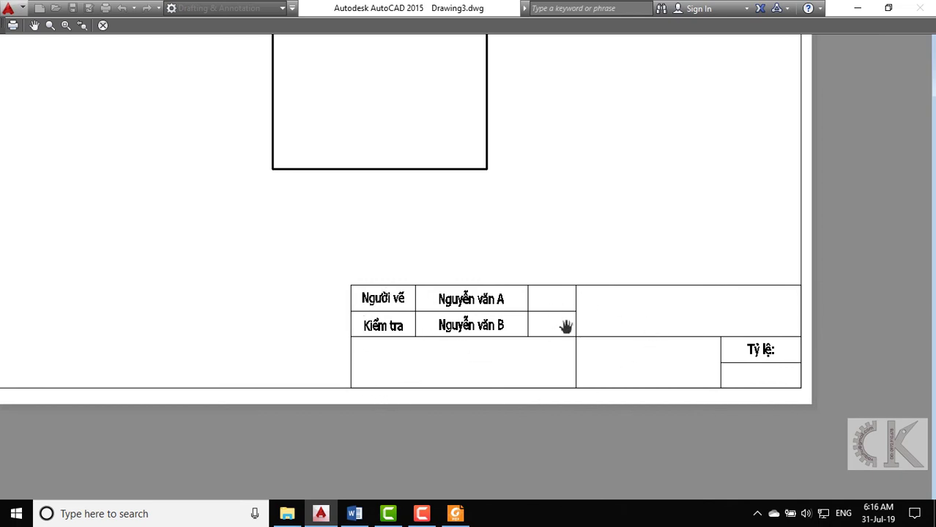
{"action": "key", "text": "Escape"}
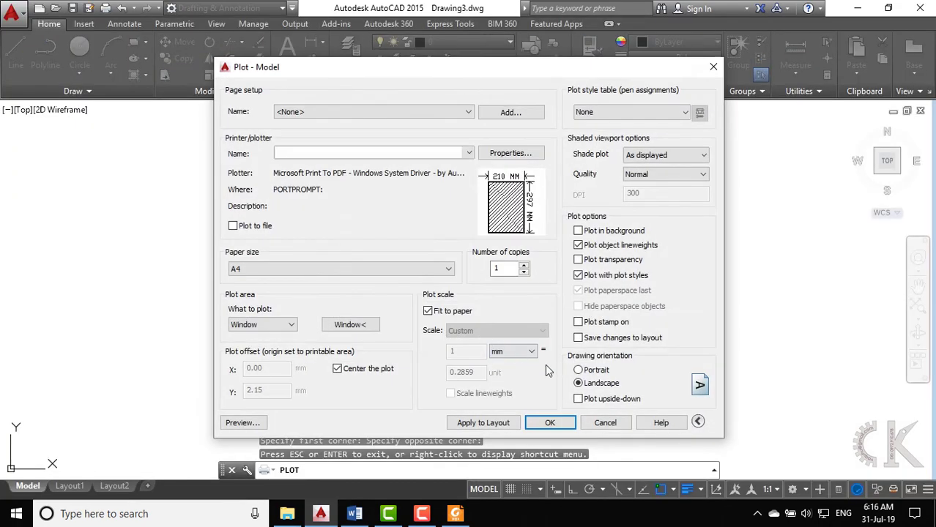
{"action": "key", "text": "Escape"}
{"action": "scroll", "coordinate": [496, 346], "scroll_direction": "up", "scroll_amount": 5}
{"action": "left_click", "coordinate": [530, 268]}
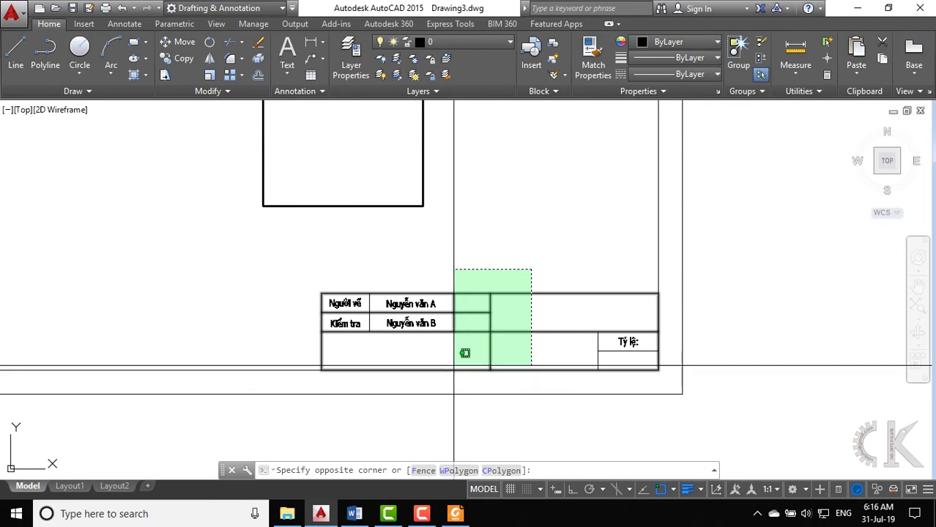
Move the title-block table lines, including the Tỷ lệ box, onto the co ban layer
{"action": "left_click", "coordinate": [454, 359]}
{"action": "scroll", "coordinate": [366, 308], "scroll_direction": "up", "scroll_amount": 3}
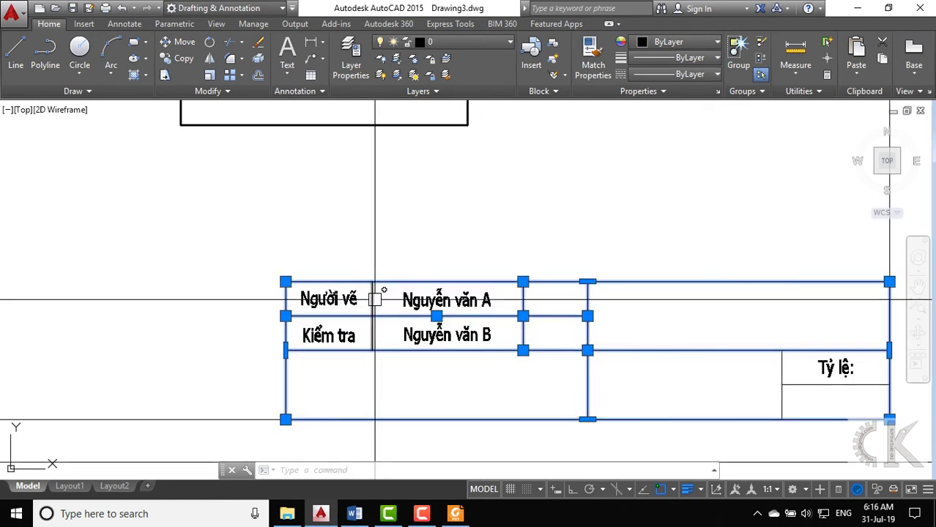
{"action": "left_click", "coordinate": [782, 362]}
{"action": "left_click", "coordinate": [461, 42]}
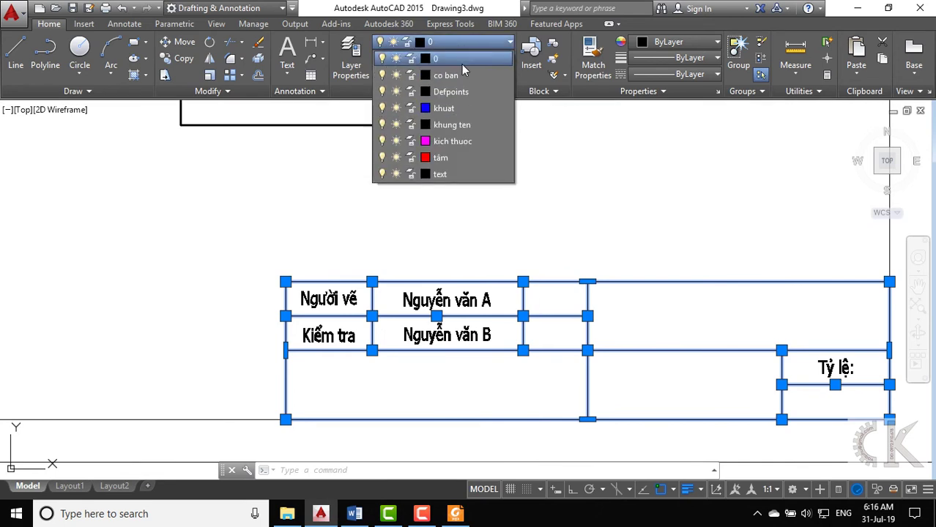
{"action": "left_click", "coordinate": [461, 75]}
{"action": "key", "text": "Escape"}
{"action": "scroll", "coordinate": [363, 361], "scroll_direction": "down", "scroll_amount": 6}
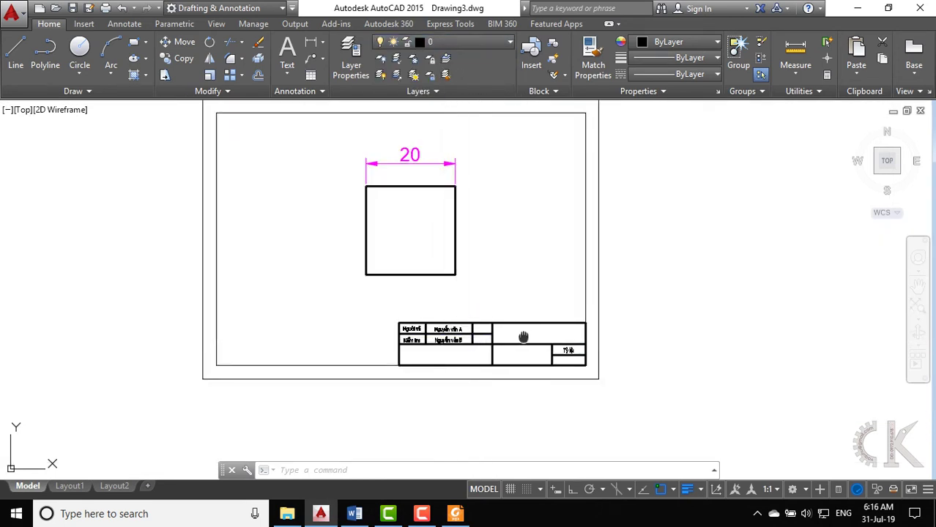
Put the inner sheet border on the khung ten layer
{"action": "left_click", "coordinate": [363, 360]}
{"action": "left_click", "coordinate": [453, 41]}
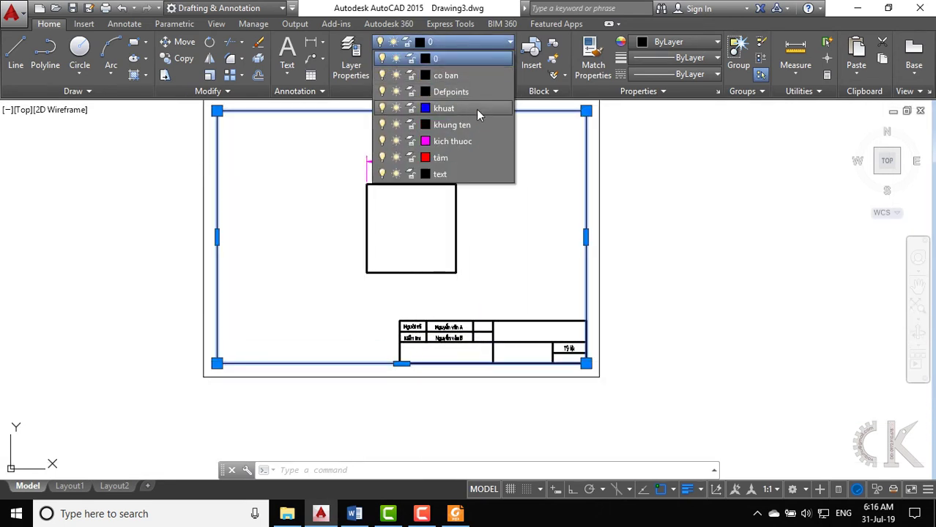
{"action": "left_click", "coordinate": [463, 124]}
{"action": "key", "text": "Escape"}
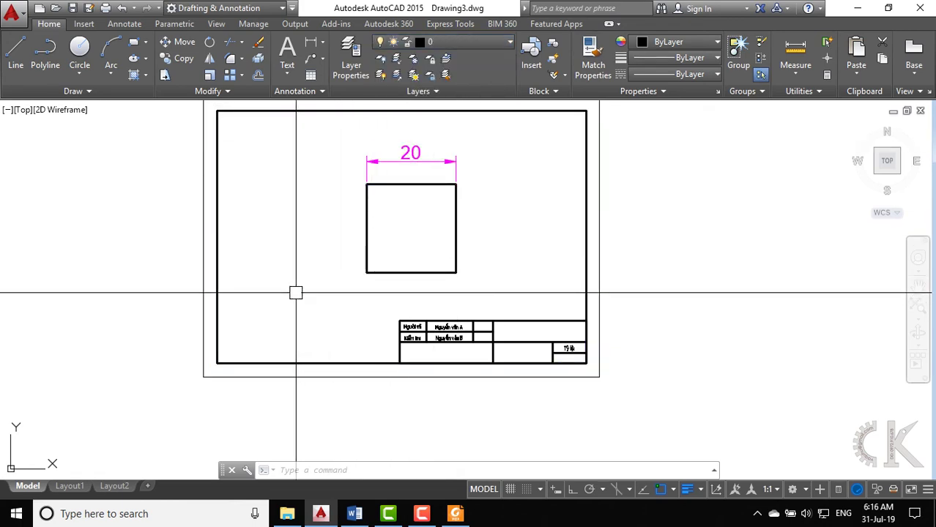
{"action": "middle_click_drag", "start_coordinate": [294, 290], "coordinate": [328, 332]}
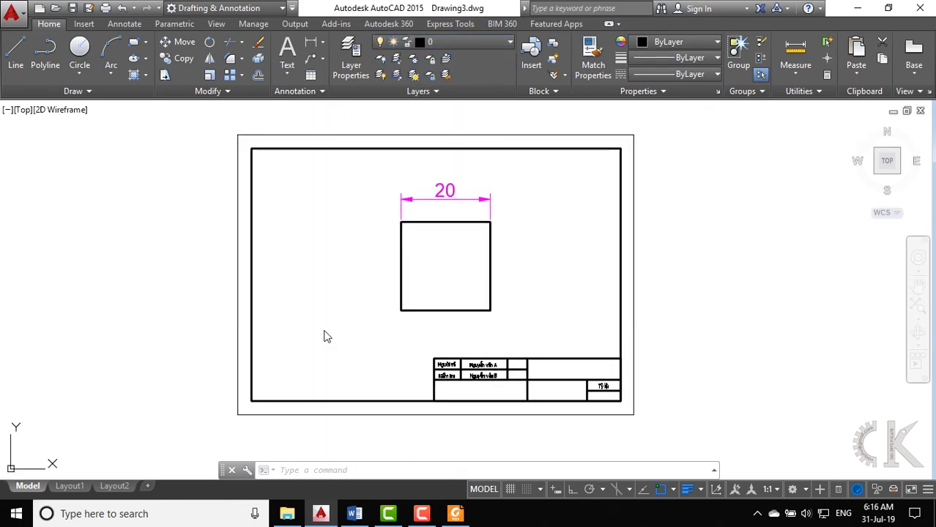
{"action": "key", "text": "ctrl+p"}
Plot to Microsoft Print to PDF, landscape, with a window from the sheet's bottom-left to top-right
{"action": "left_click", "coordinate": [377, 152]}
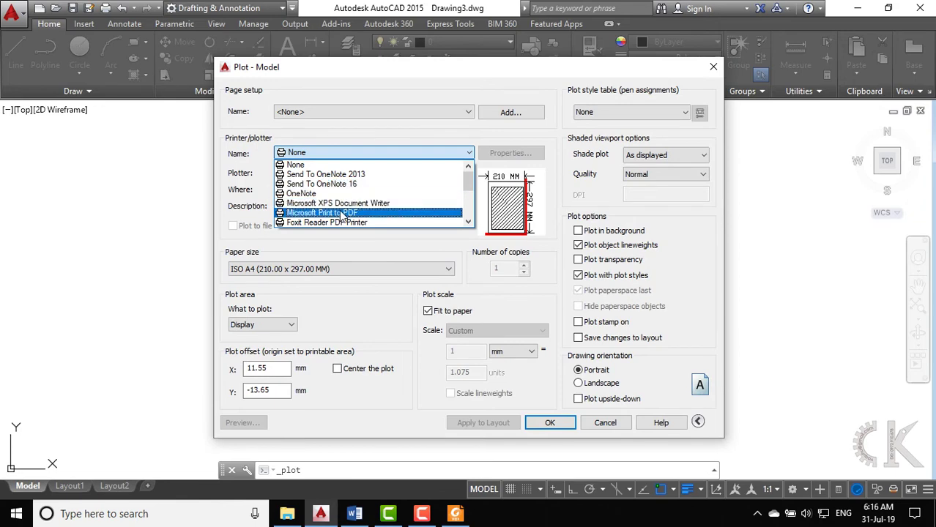
{"action": "left_click", "coordinate": [336, 210]}
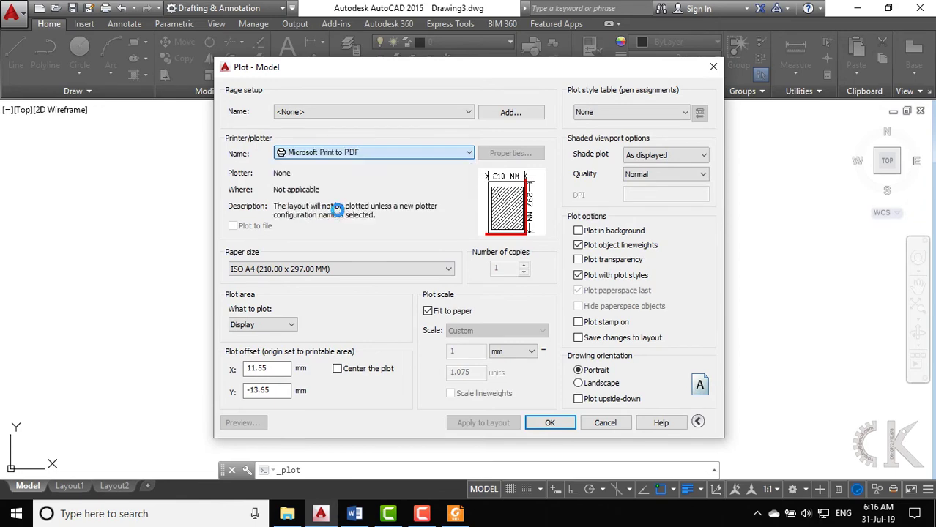
{"action": "left_click", "coordinate": [277, 327]}
{"action": "left_click", "coordinate": [265, 359]}
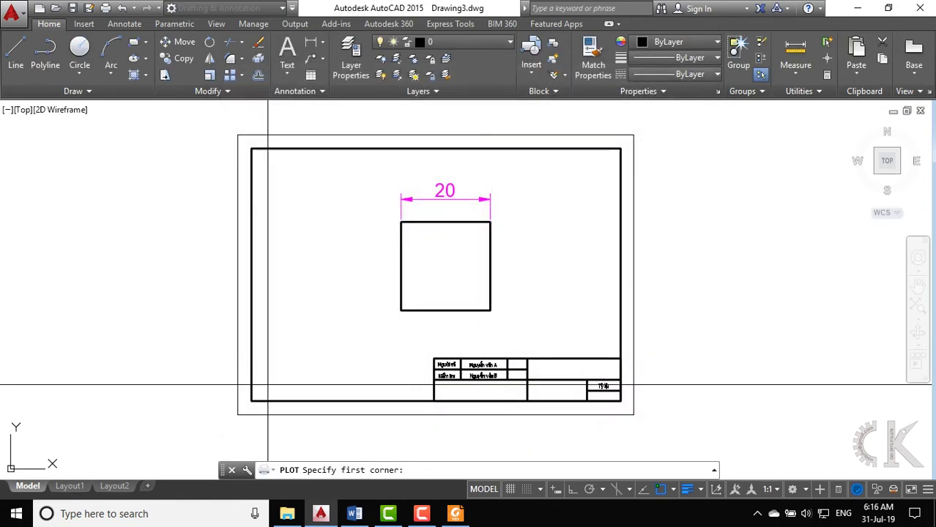
{"action": "left_click", "coordinate": [251, 401]}
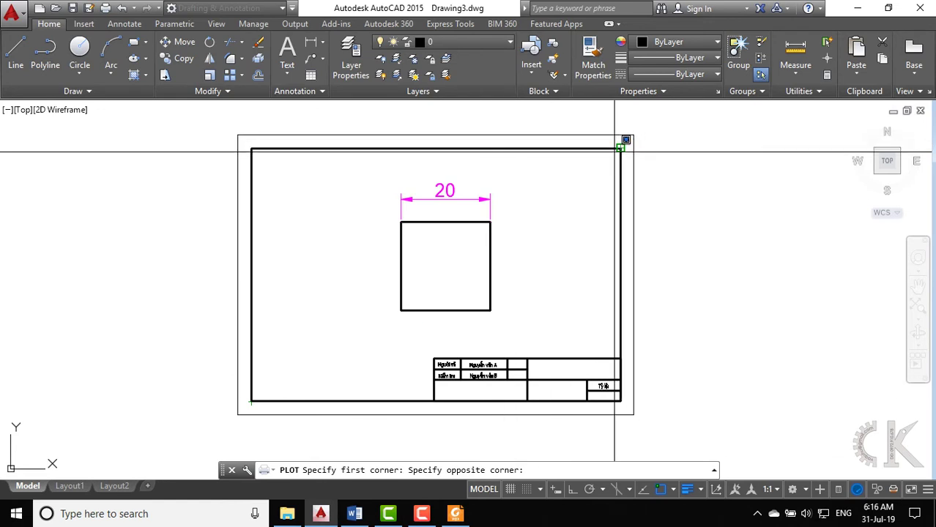
{"action": "left_click", "coordinate": [629, 133]}
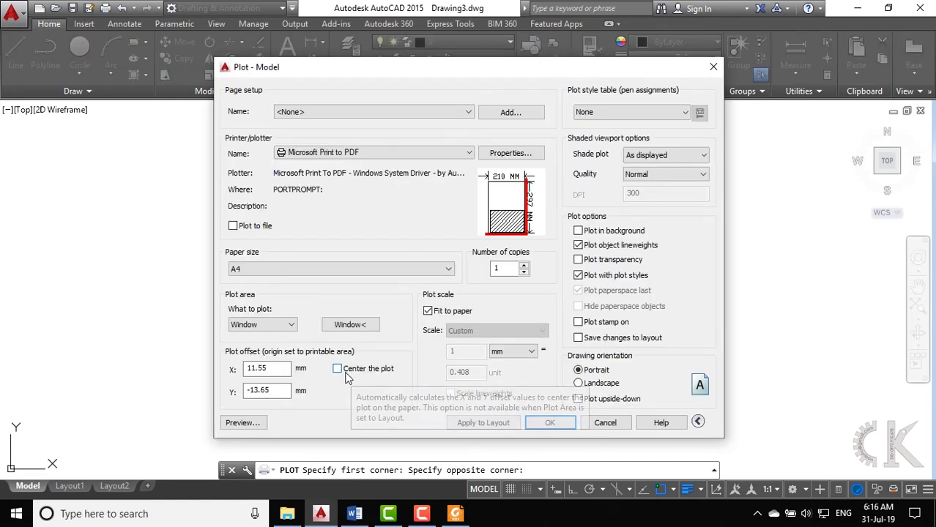
{"action": "left_click", "coordinate": [597, 383]}
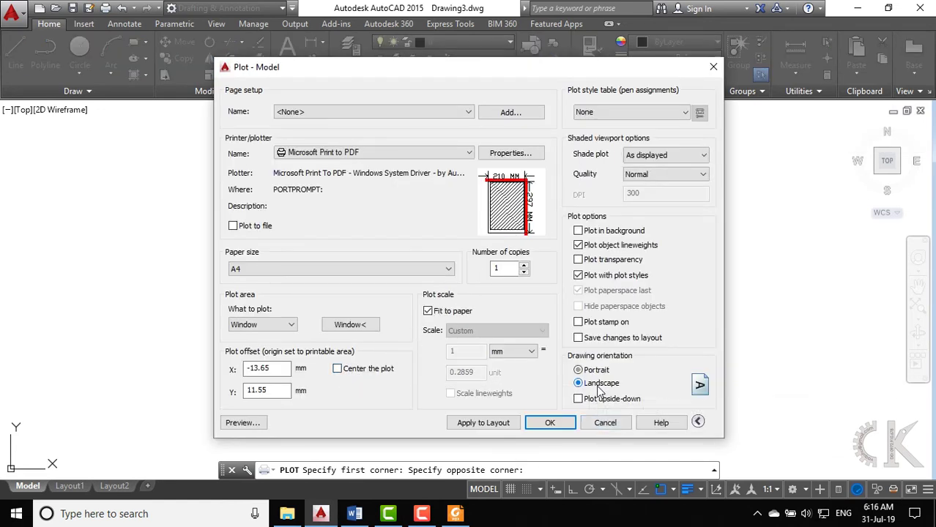
Preview the plot, go back to centre it on the paper, and preview the centred sheet
{"action": "left_click", "coordinate": [262, 426]}
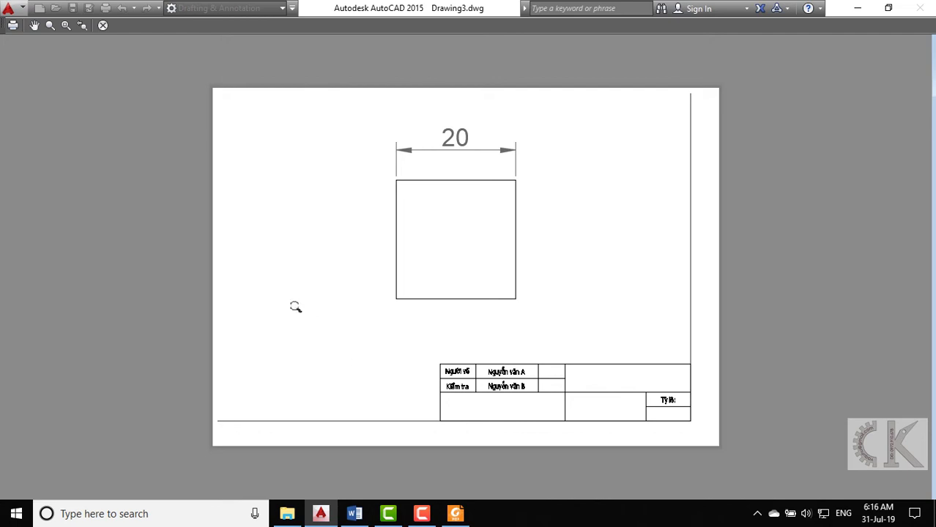
{"action": "right_click", "coordinate": [274, 283]}
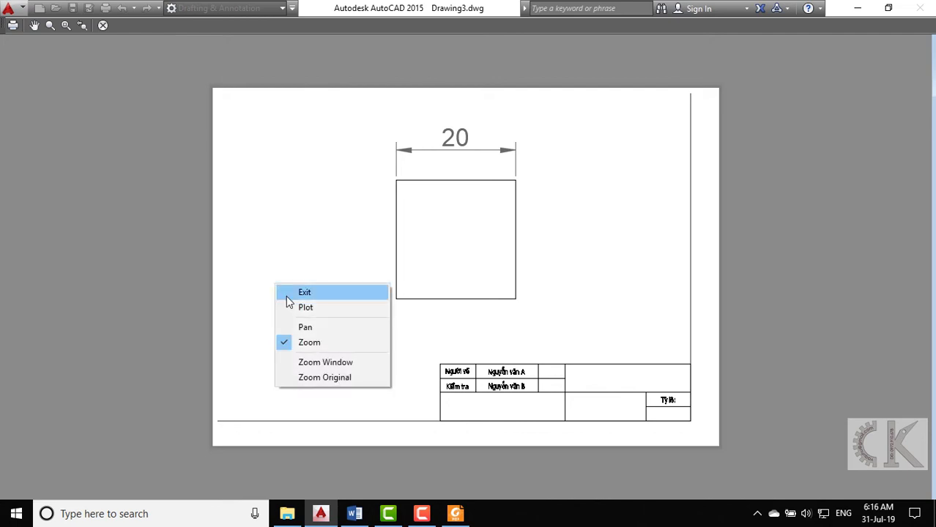
{"action": "left_click", "coordinate": [287, 295]}
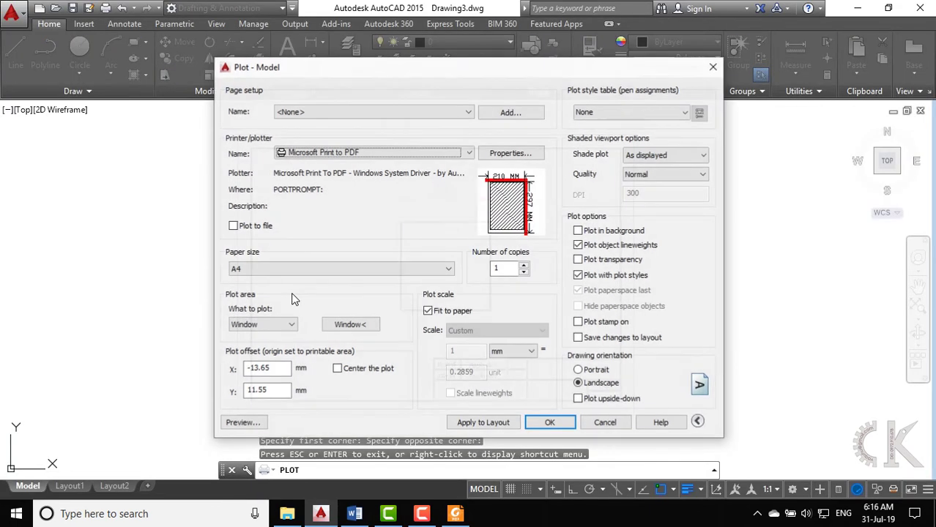
{"action": "left_click", "coordinate": [338, 371]}
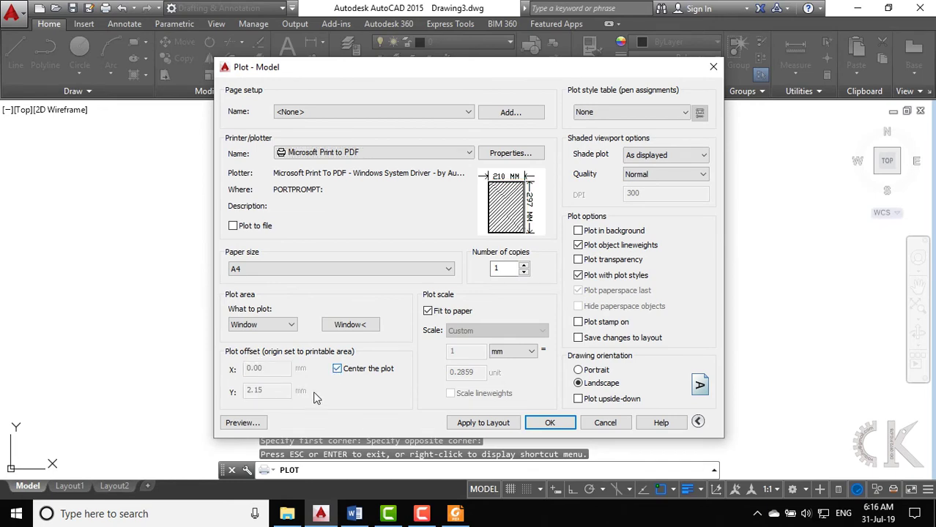
{"action": "left_click", "coordinate": [242, 422]}
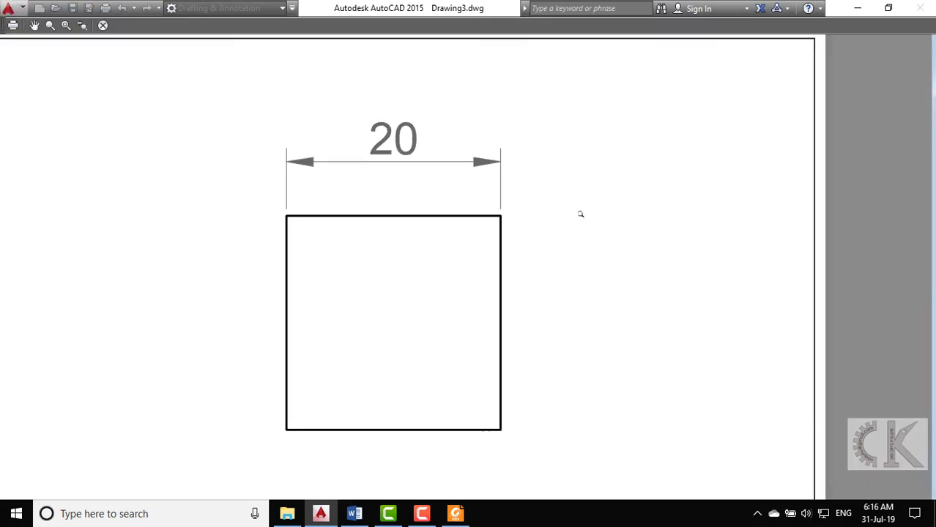
{"action": "middle_click_drag", "start_coordinate": [580, 185], "coordinate": [579, 206]}
{"action": "scroll", "coordinate": [553, 337], "scroll_direction": "up", "scroll_amount": 3}
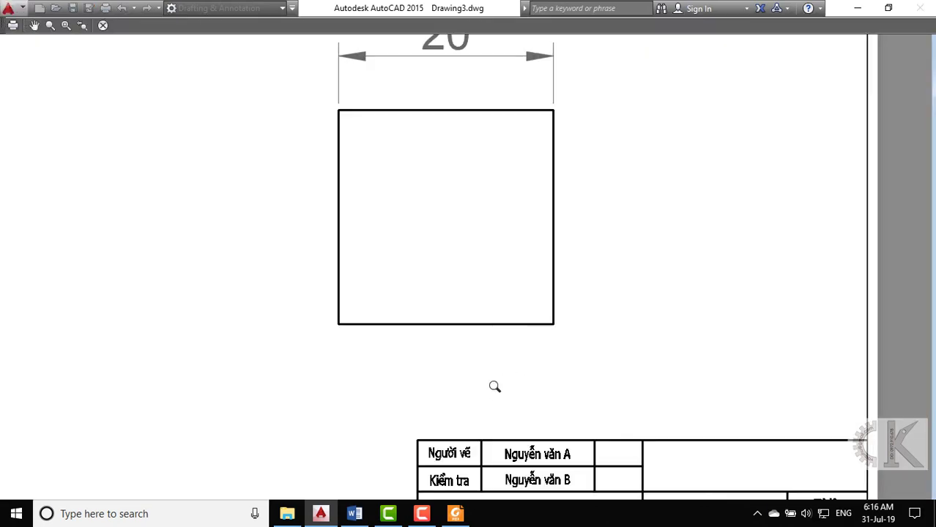
{"action": "middle_click_drag", "start_coordinate": [493, 384], "coordinate": [500, 290]}
{"action": "scroll", "coordinate": [469, 276], "scroll_direction": "down", "scroll_amount": 3}
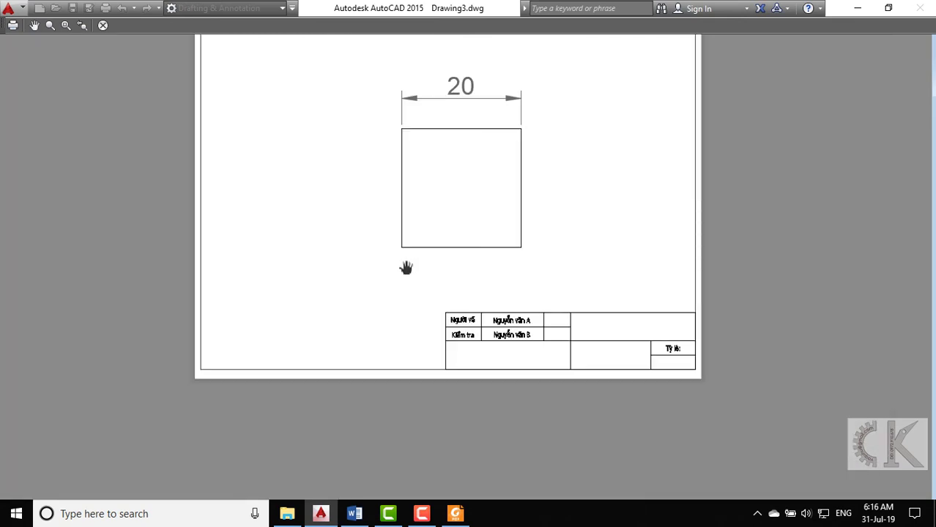
{"action": "scroll", "coordinate": [409, 192], "scroll_direction": "up", "scroll_amount": 5}
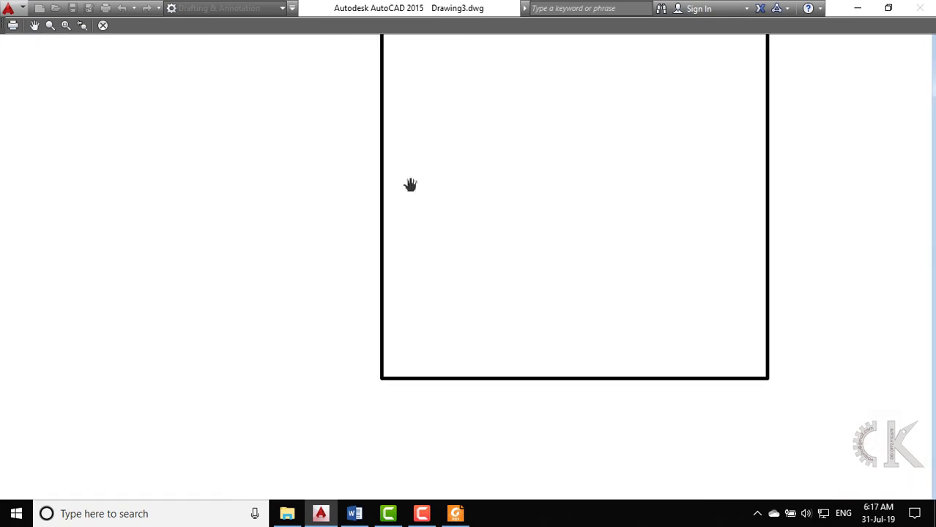
{"action": "right_click", "coordinate": [283, 222]}
Plot the previewed sheet to the Desktop as 'in model giay nho' PDF and show the desktop
{"action": "left_click", "coordinate": [324, 247]}
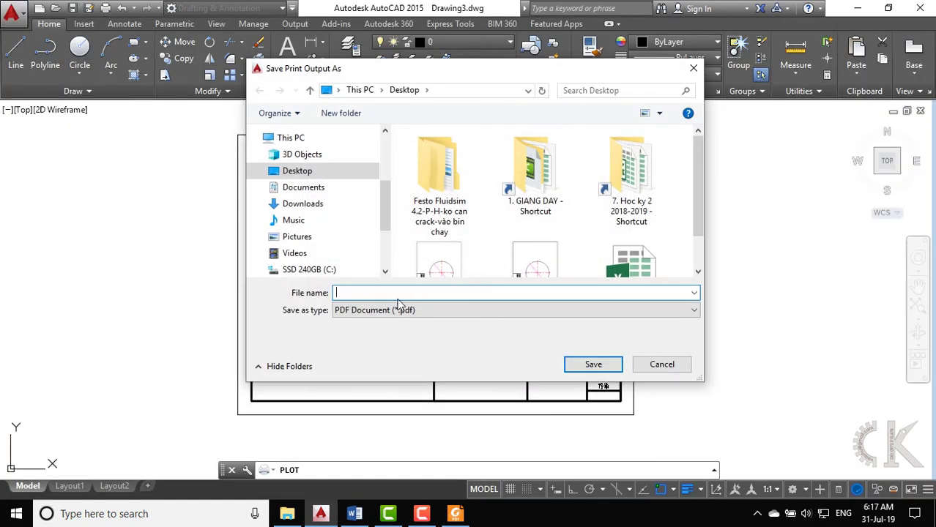
{"action": "scroll", "coordinate": [449, 251], "scroll_direction": "down", "scroll_amount": 1}
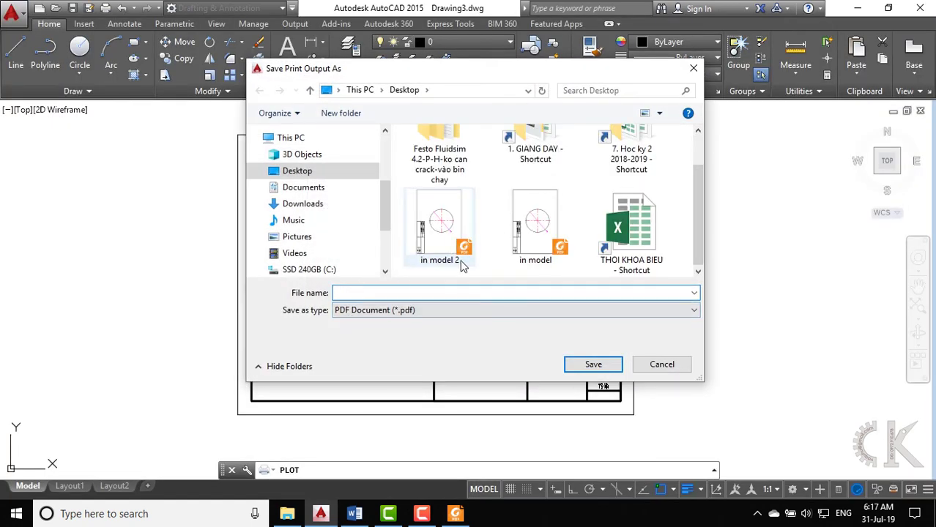
{"action": "left_click", "coordinate": [439, 224]}
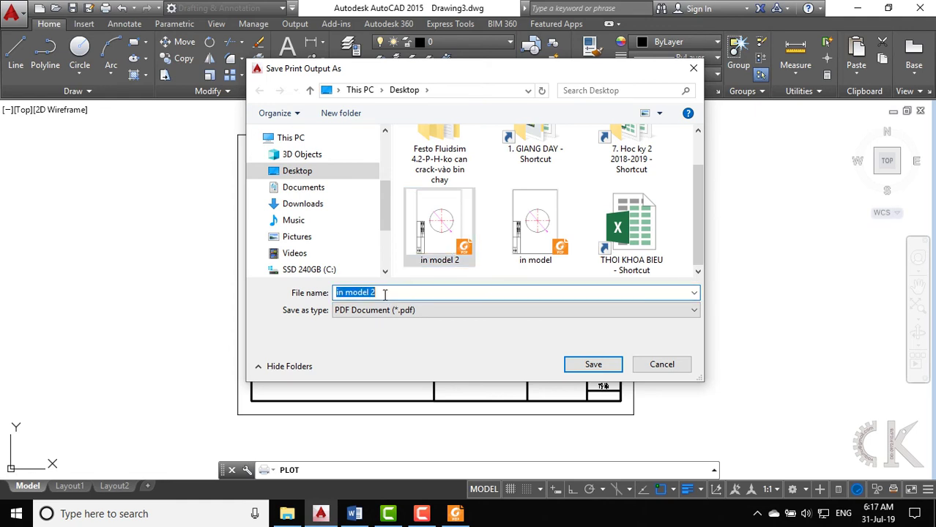
{"action": "key", "text": "BackSpace"}
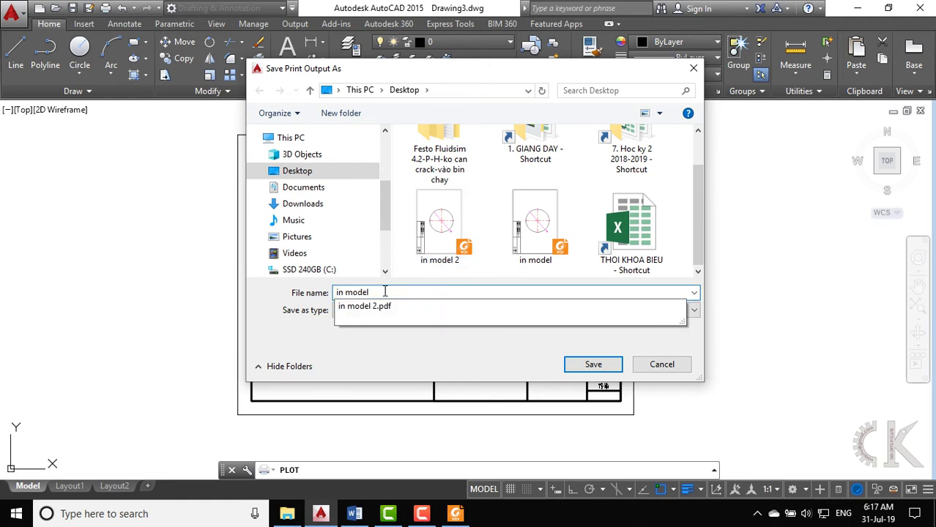
{"action": "type", "text": "giay nho"}
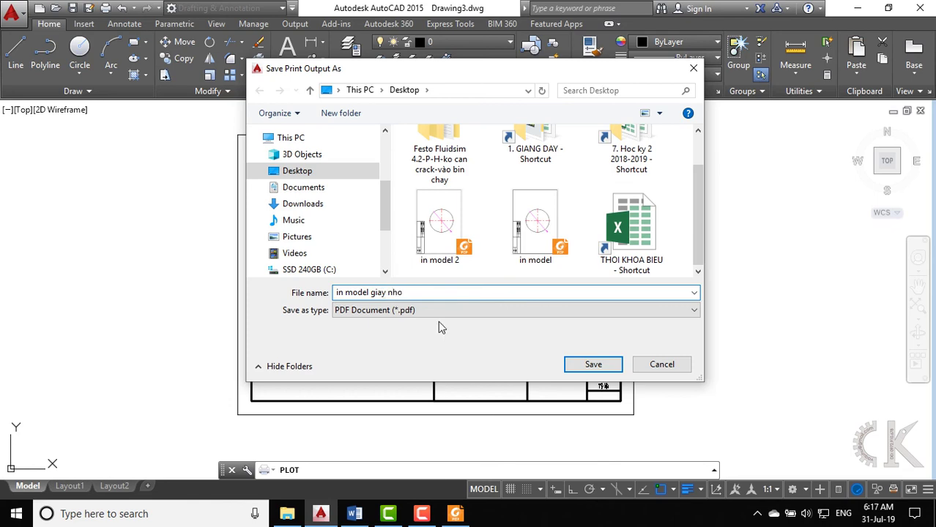
{"action": "left_click", "coordinate": [580, 366]}
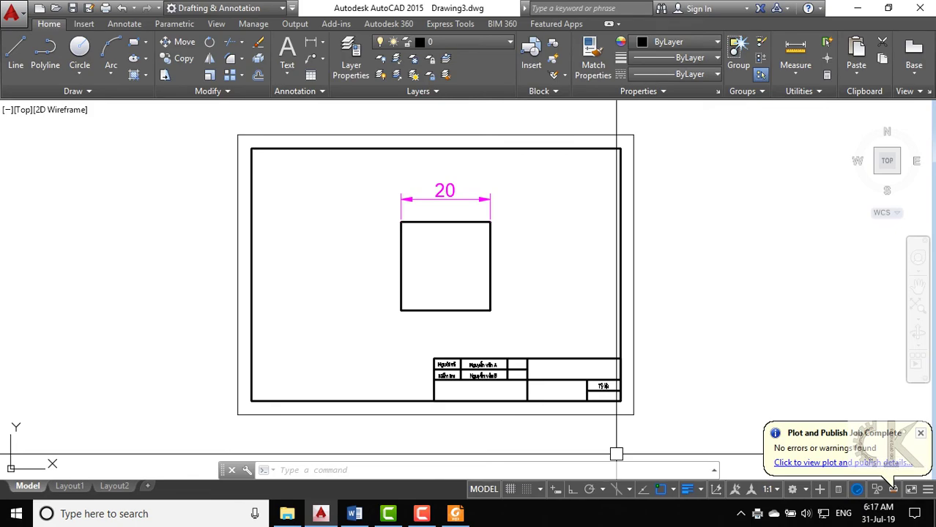
{"action": "key", "text": "super+d"}
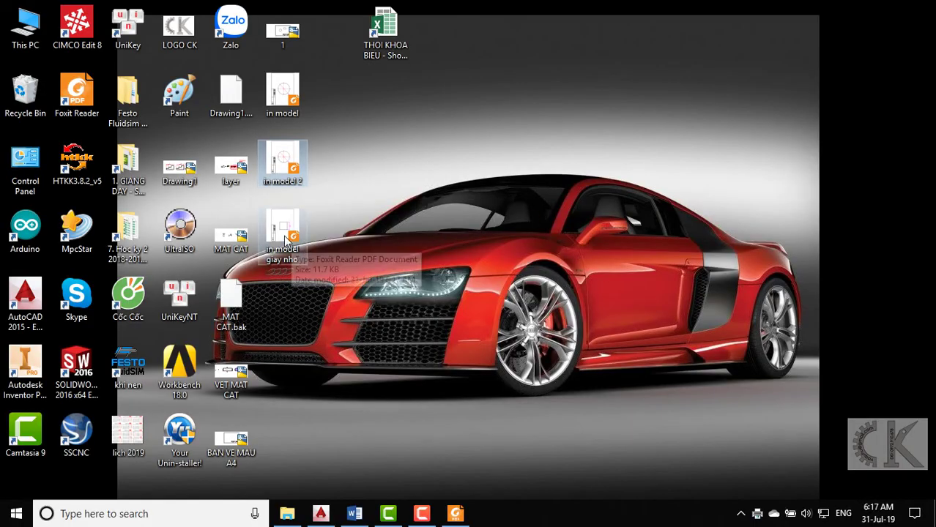
Open in model giay nho.pdf and rotate its page to landscape to view the square dimensioned 20
{"action": "double_click", "coordinate": [282, 233]}
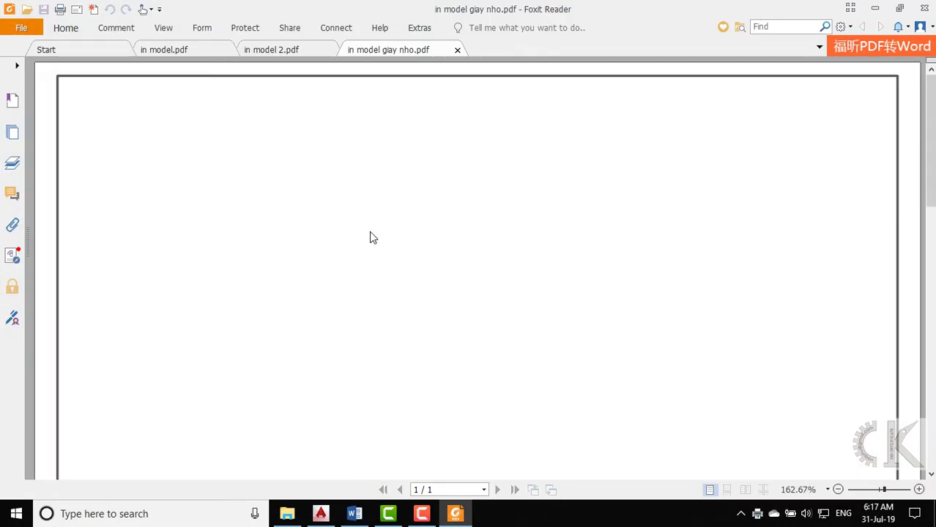
{"action": "scroll", "coordinate": [383, 244], "scroll_direction": "down", "scroll_amount": 3, "text": "ctrl"}
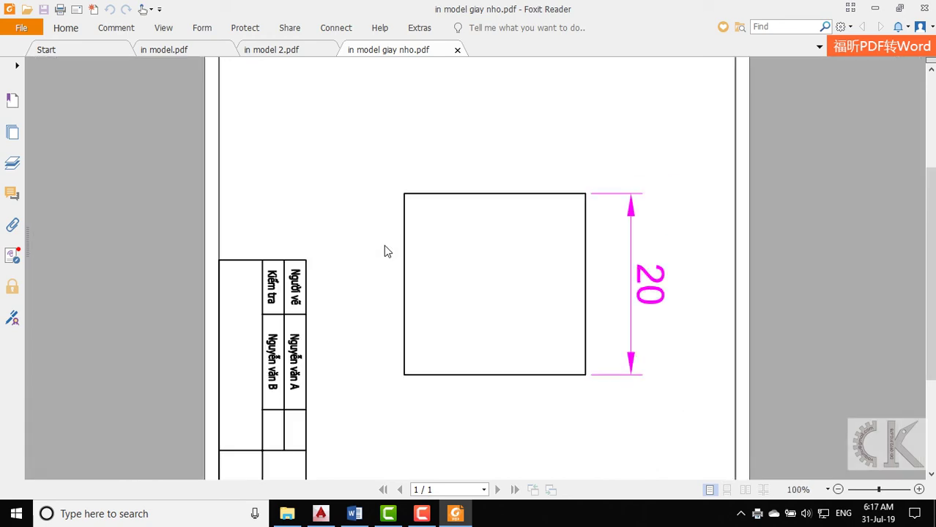
{"action": "scroll", "coordinate": [384, 245], "scroll_direction": "down", "scroll_amount": 1, "text": "ctrl"}
{"action": "scroll", "coordinate": [416, 266], "scroll_direction": "down", "scroll_amount": 1}
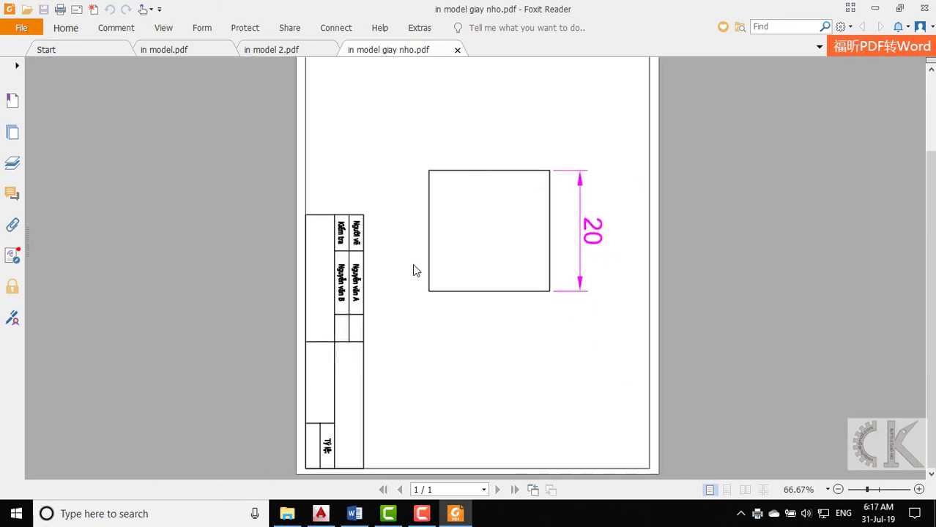
{"action": "scroll", "coordinate": [416, 271], "scroll_direction": "down", "scroll_amount": 1, "text": "ctrl"}
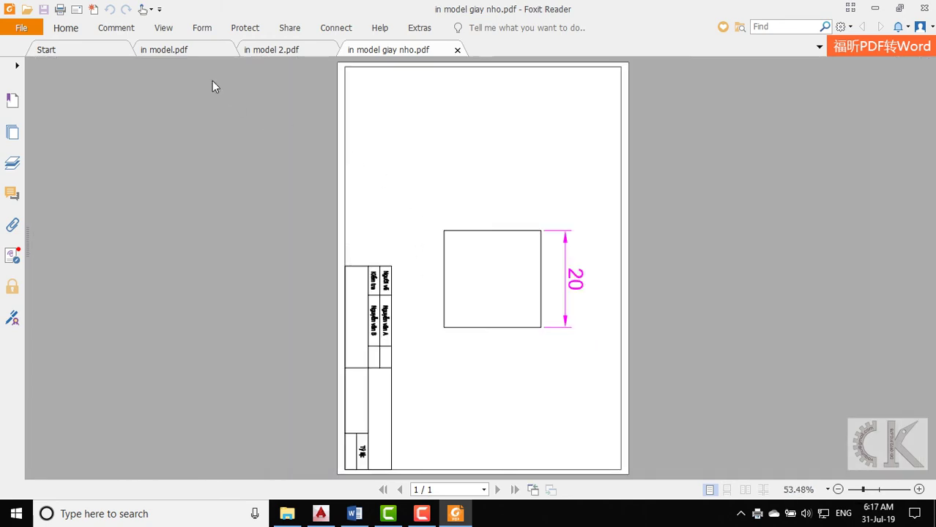
{"action": "left_click", "coordinate": [73, 30]}
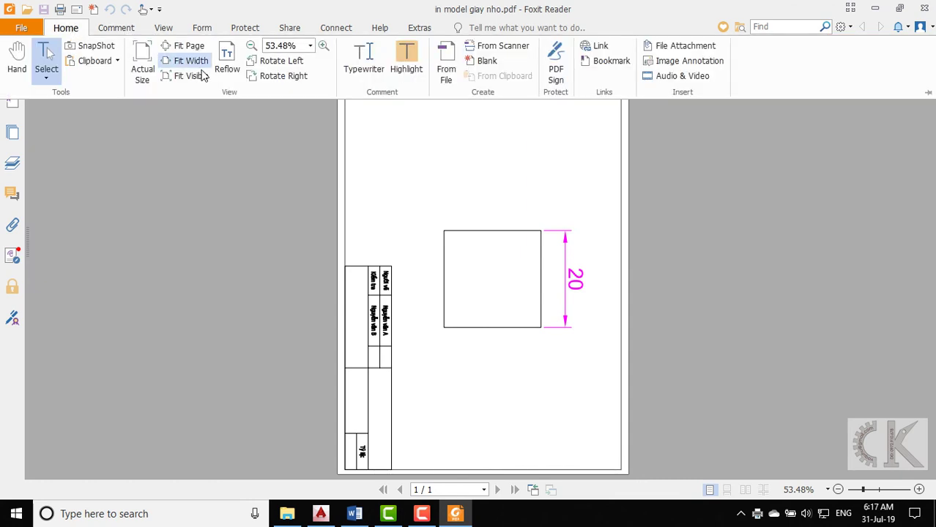
{"action": "left_click", "coordinate": [254, 73]}
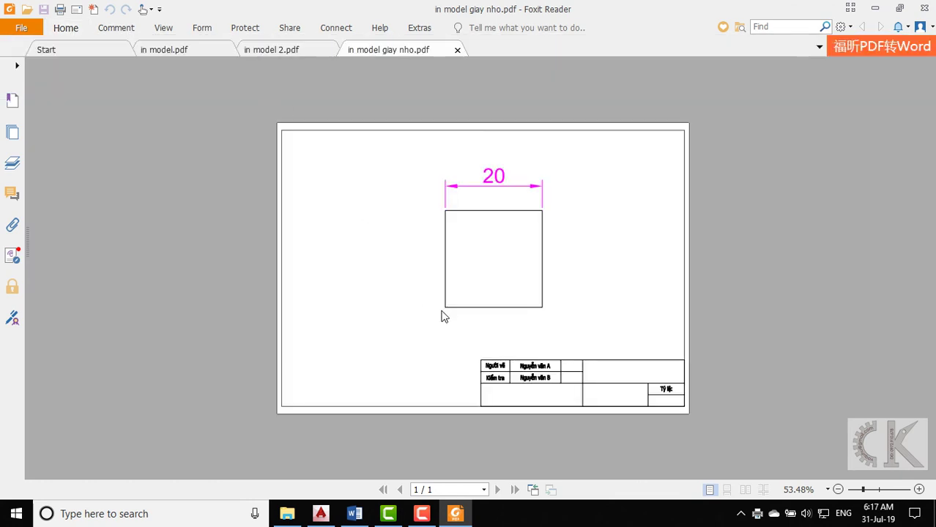
{"action": "scroll", "coordinate": [442, 317], "scroll_direction": "up", "scroll_amount": 1, "text": "ctrl"}
{"action": "scroll", "coordinate": [468, 320], "scroll_direction": "up", "scroll_amount": 1, "text": "ctrl"}
{"action": "scroll", "coordinate": [557, 322], "scroll_direction": "down", "scroll_amount": 1}
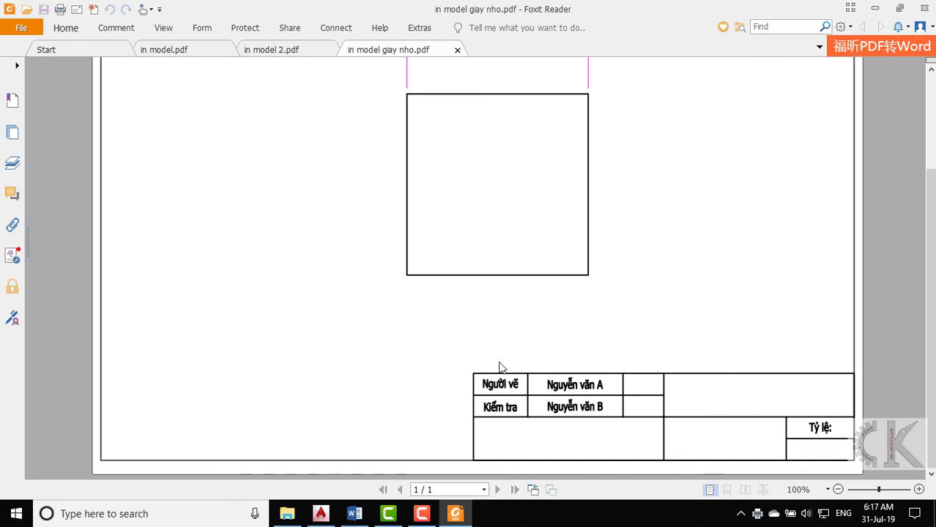
Rotate the in model 2.pdf circle page to landscape too, then return to in model giay nho.pdf
{"action": "left_click", "coordinate": [292, 53]}
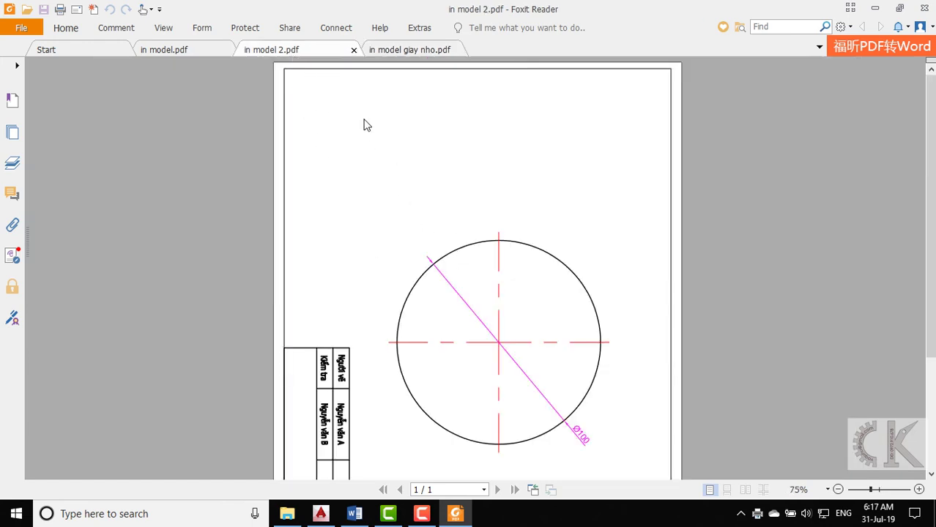
{"action": "scroll", "coordinate": [453, 337], "scroll_direction": "down", "scroll_amount": 3}
{"action": "scroll", "coordinate": [395, 315], "scroll_direction": "up", "scroll_amount": 3}
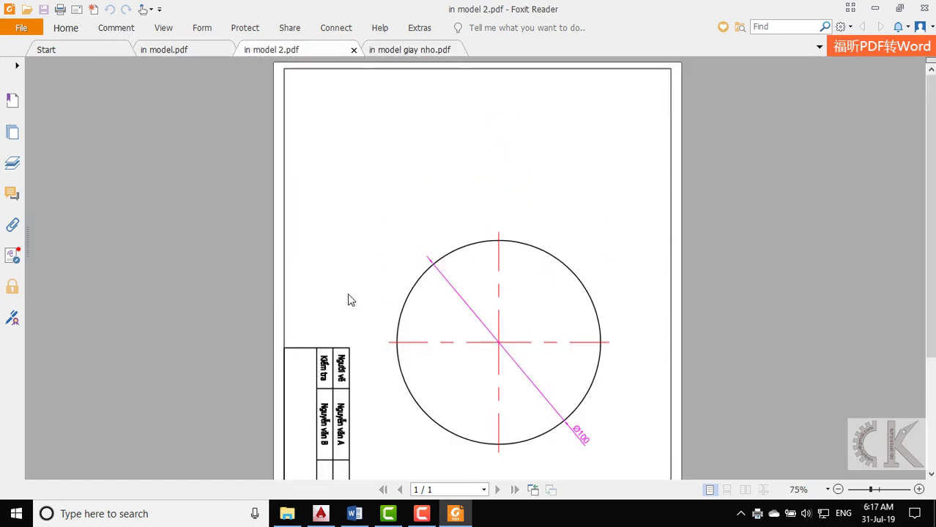
{"action": "left_click", "coordinate": [67, 29]}
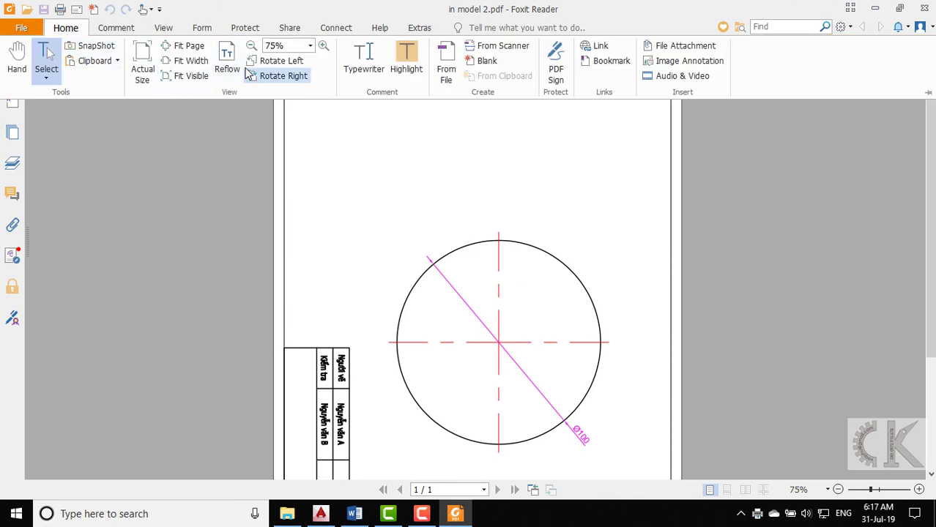
{"action": "left_click", "coordinate": [277, 76]}
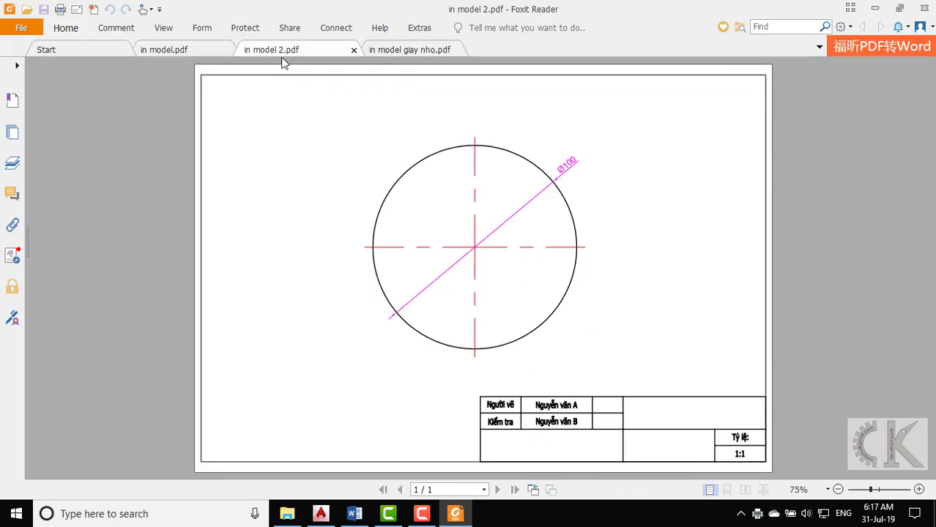
{"action": "scroll", "coordinate": [467, 337], "scroll_direction": "up", "scroll_amount": 2, "text": "ctrl"}
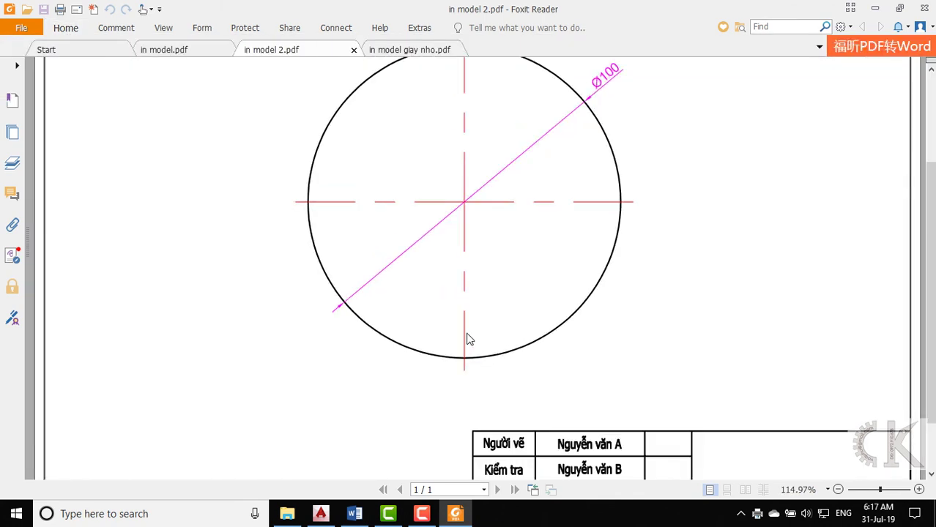
{"action": "scroll", "coordinate": [464, 334], "scroll_direction": "down", "scroll_amount": 2, "text": "ctrl"}
{"action": "left_click", "coordinate": [401, 49]}
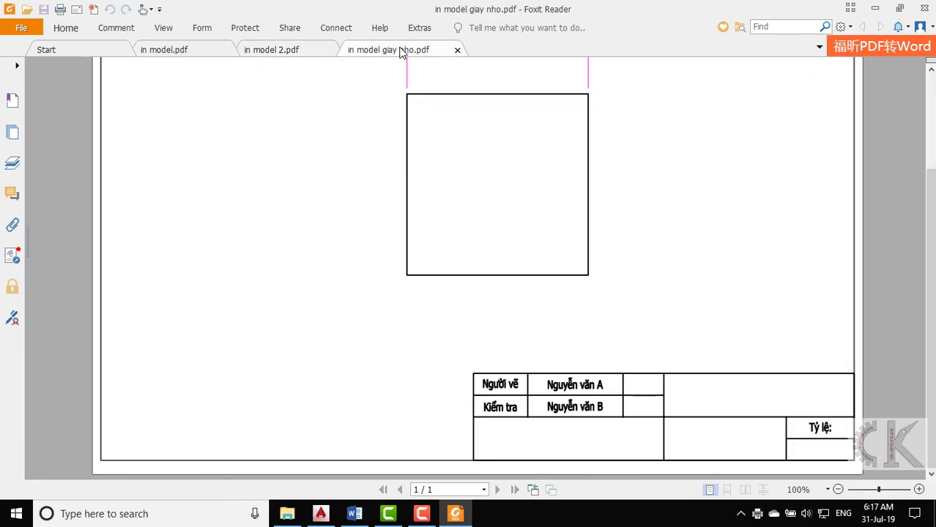
{"action": "scroll", "coordinate": [500, 263], "scroll_direction": "up", "scroll_amount": 3}
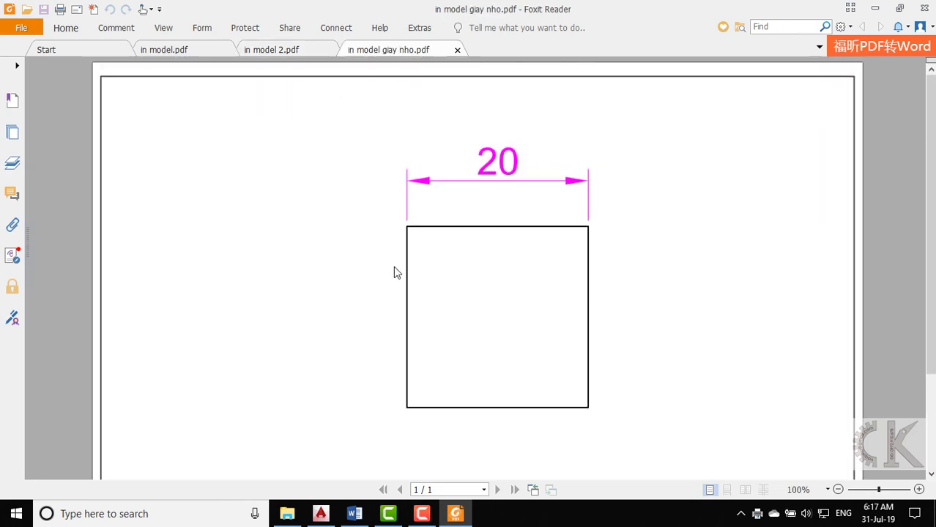
Back in AutoCAD, navigate to the circle sheet and check the large frame's layer without changing it
{"action": "left_click", "coordinate": [327, 514]}
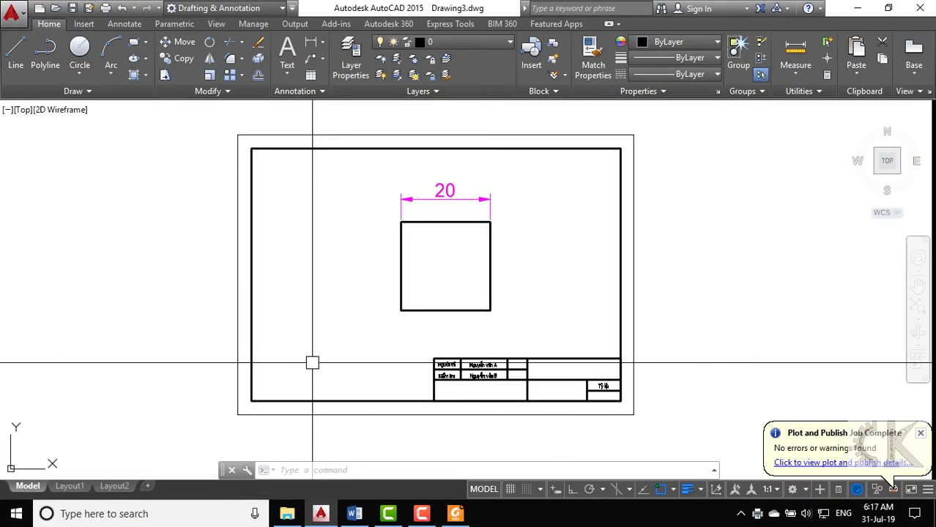
{"action": "scroll", "coordinate": [311, 361], "scroll_direction": "down", "scroll_amount": 2}
{"action": "scroll", "coordinate": [316, 366], "scroll_direction": "down", "scroll_amount": 2}
{"action": "mouse_move", "coordinate": [316, 366]}
{"action": "middle_mouse_down"}
{"action": "mouse_move", "coordinate": [455, 319]}
{"action": "mouse_move", "coordinate": [514, 272]}
{"action": "middle_mouse_up"}
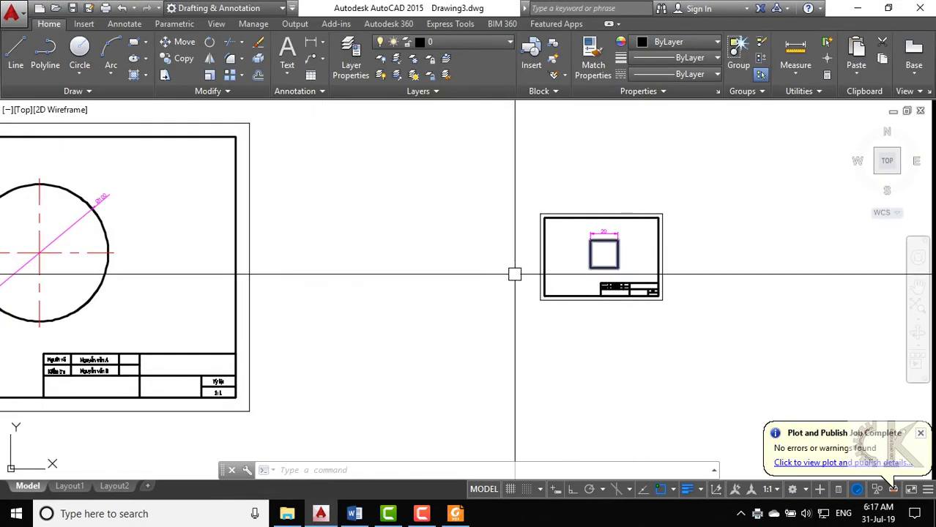
{"action": "scroll", "coordinate": [322, 315], "scroll_direction": "down", "scroll_amount": 2}
{"action": "middle_click_drag", "start_coordinate": [311, 313], "coordinate": [731, 312]}
{"action": "scroll", "coordinate": [407, 313], "scroll_direction": "down", "scroll_amount": 1}
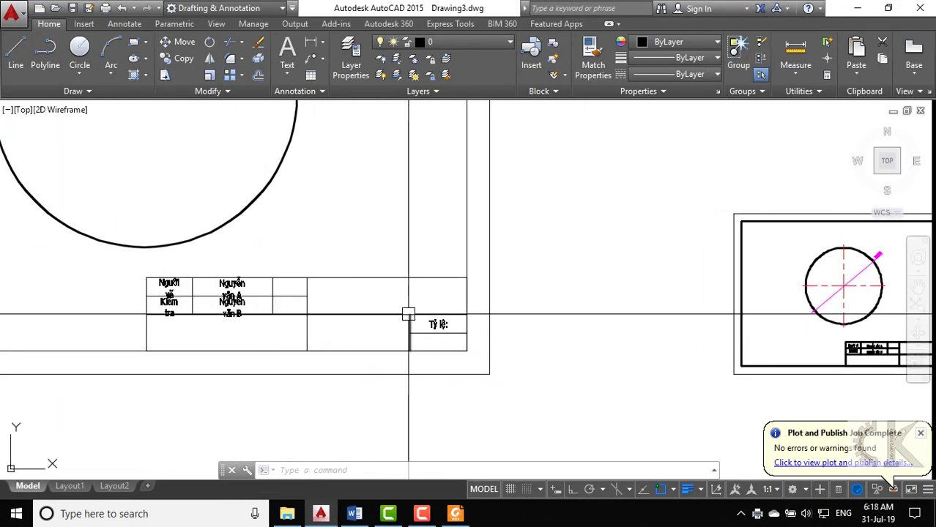
{"action": "scroll", "coordinate": [463, 236], "scroll_direction": "down", "scroll_amount": 4}
{"action": "key", "text": "Escape"}
{"action": "left_click", "coordinate": [463, 237]}
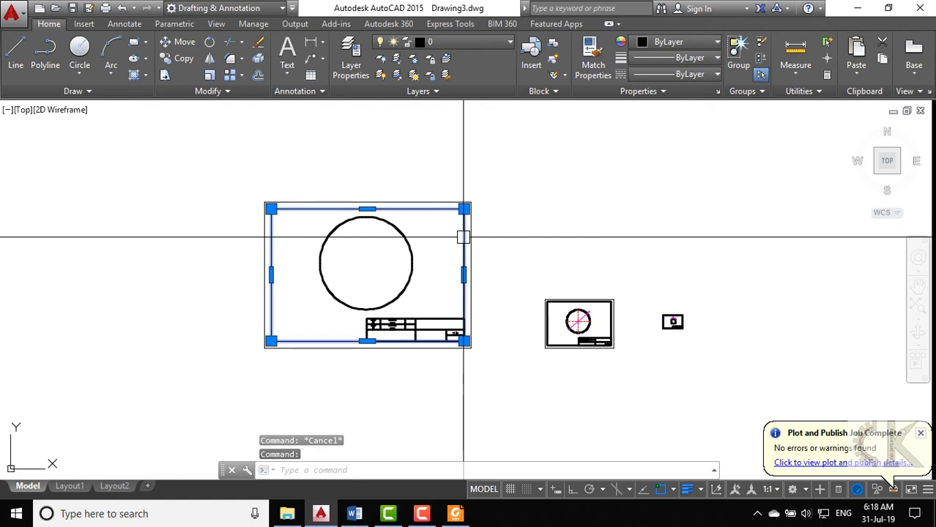
{"action": "left_click", "coordinate": [475, 41]}
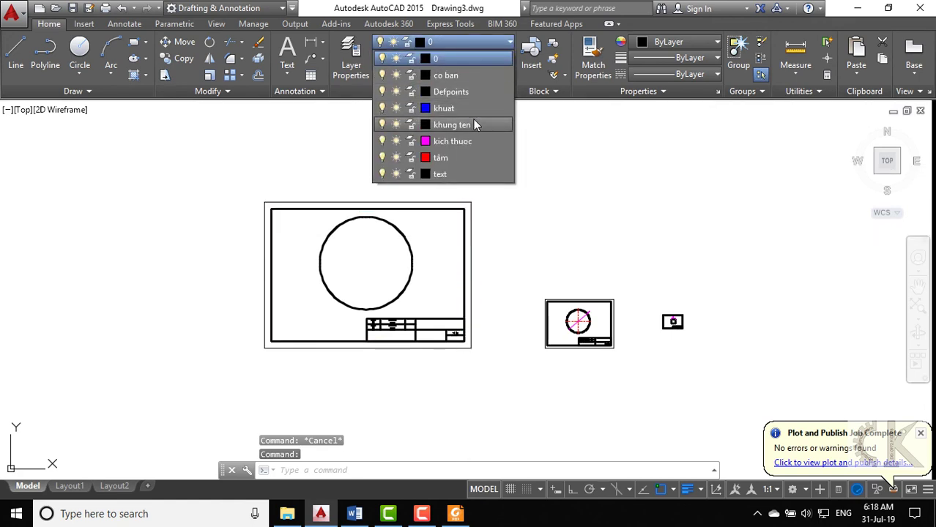
{"action": "left_click", "coordinate": [473, 124]}
{"action": "key", "text": "Escape"}
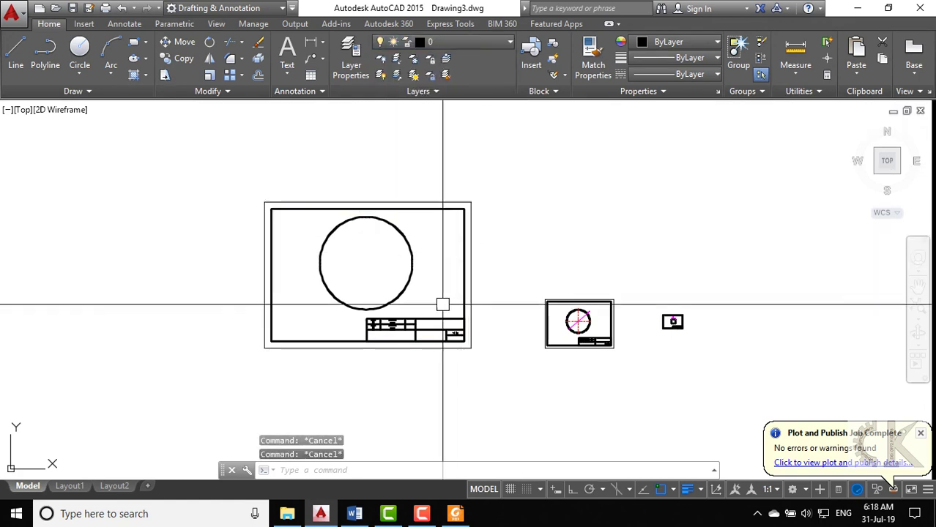
Select the circle sheet's title-block lines, including the Tỷ lệ box, and put them on co ban
{"action": "scroll", "coordinate": [415, 315], "scroll_direction": "up", "scroll_amount": 5}
{"action": "left_click", "coordinate": [439, 215]}
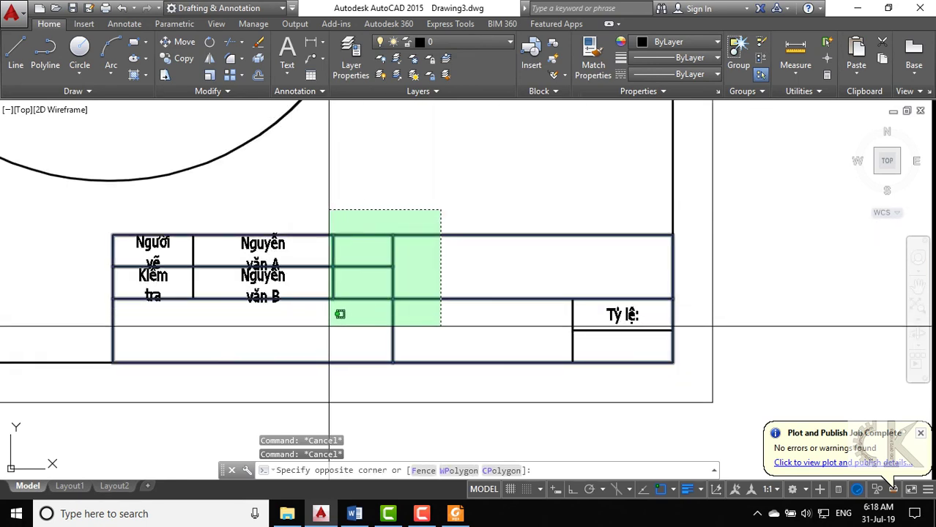
{"action": "left_click", "coordinate": [331, 323]}
{"action": "left_click", "coordinate": [581, 351]}
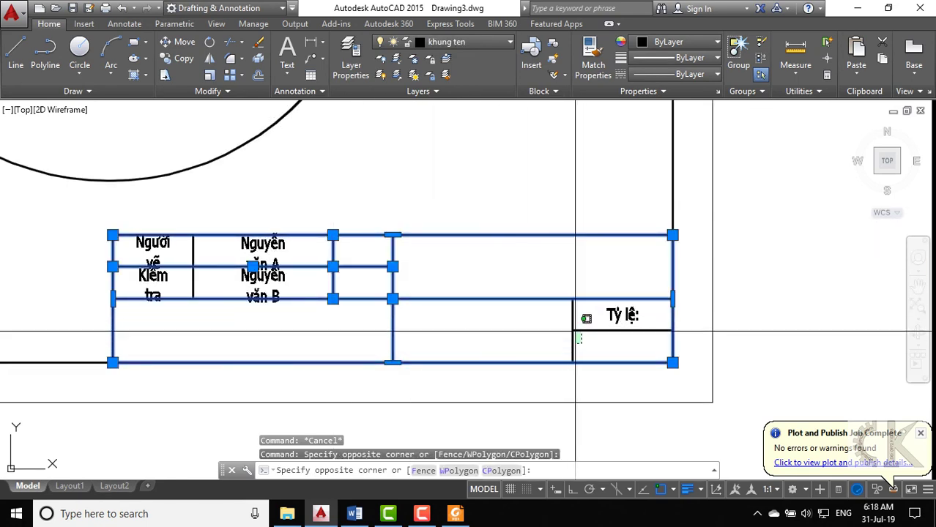
{"action": "left_click", "coordinate": [560, 322]}
{"action": "left_click", "coordinate": [194, 247]}
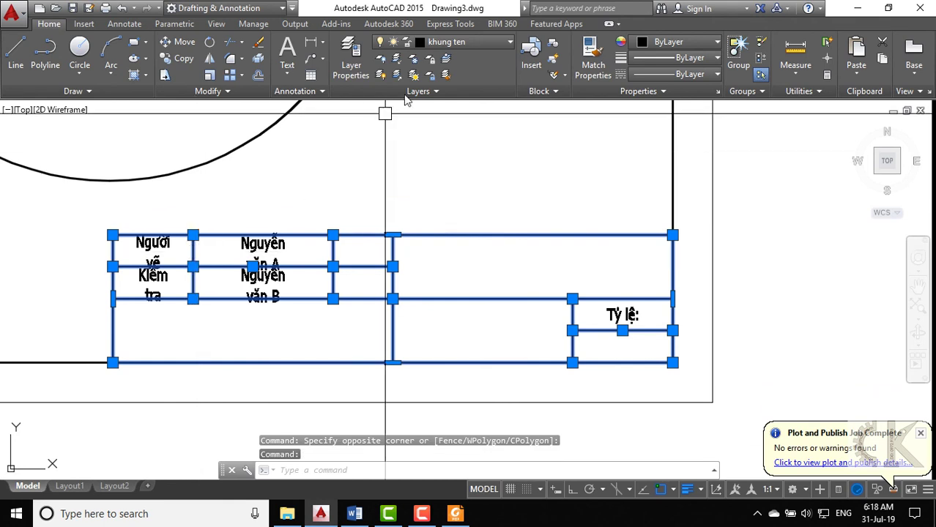
{"action": "left_click", "coordinate": [452, 44]}
{"action": "left_click", "coordinate": [457, 75]}
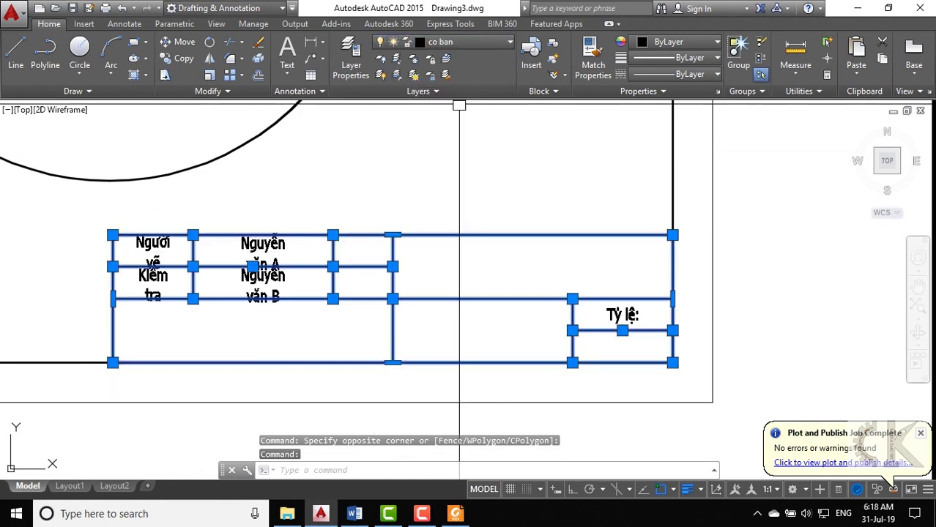
{"action": "key", "text": "Escape"}
Adjust the width of the drafter's name text and open it for editing without changes
{"action": "left_click", "coordinate": [289, 257]}
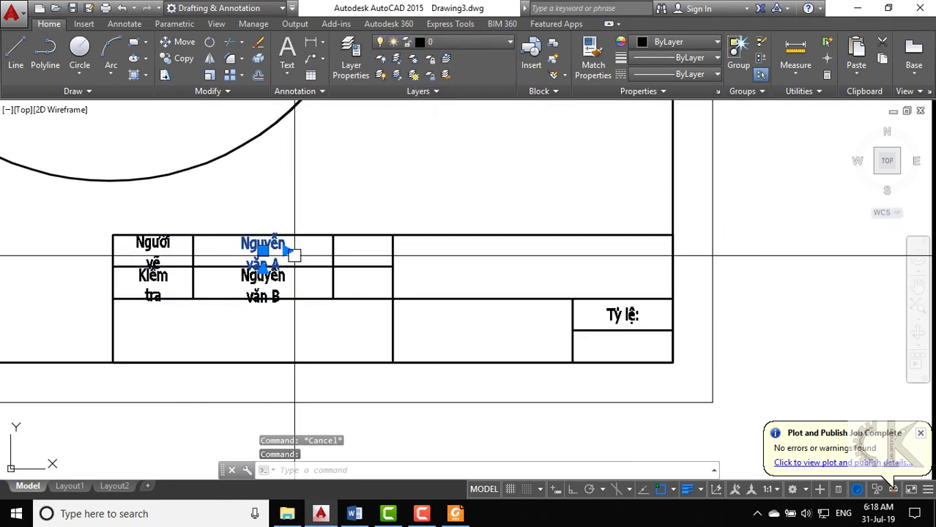
{"action": "left_click", "coordinate": [288, 252]}
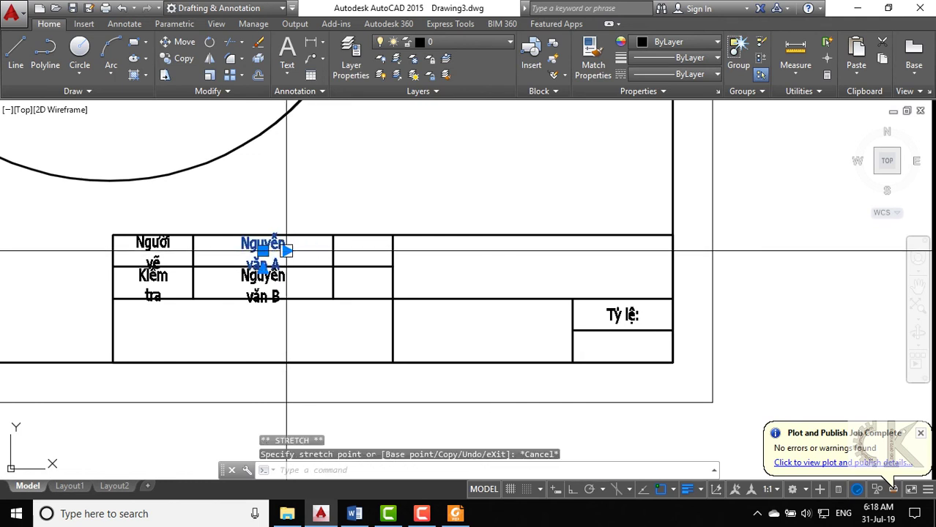
{"action": "left_click", "coordinate": [287, 251]}
{"action": "double_click", "coordinate": [262, 253]}
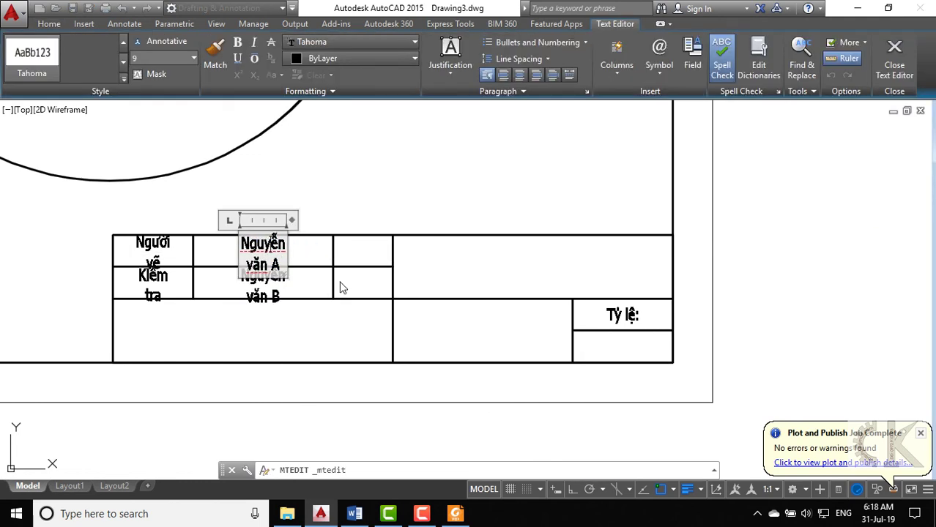
{"action": "key", "text": "Escape"}
{"action": "key", "text": "Escape"}
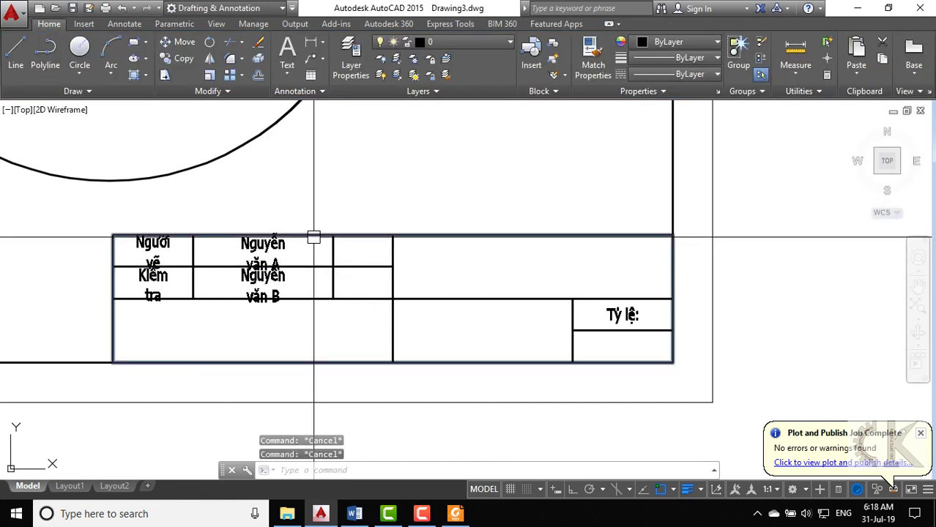
{"action": "left_click", "coordinate": [285, 249]}
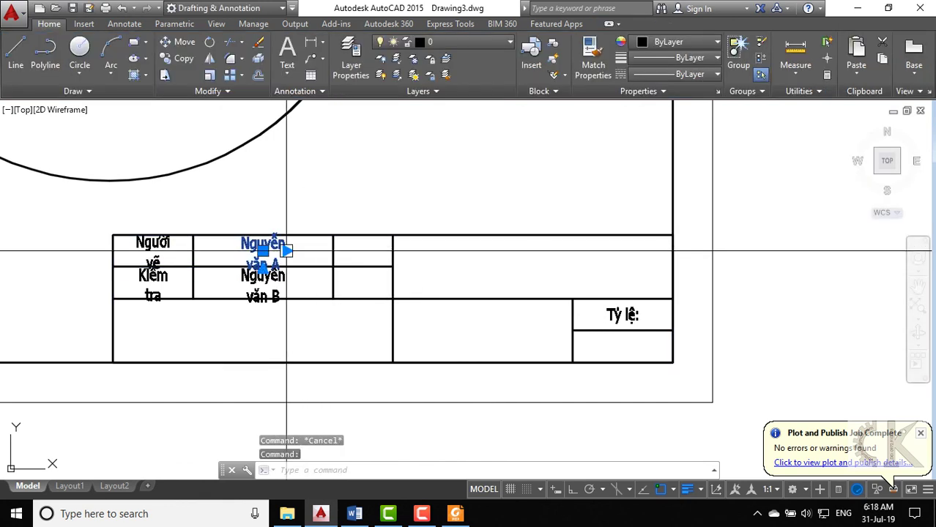
Widen the drafter's name onto one line and stretch the checker's name text
{"action": "left_click", "coordinate": [287, 251]}
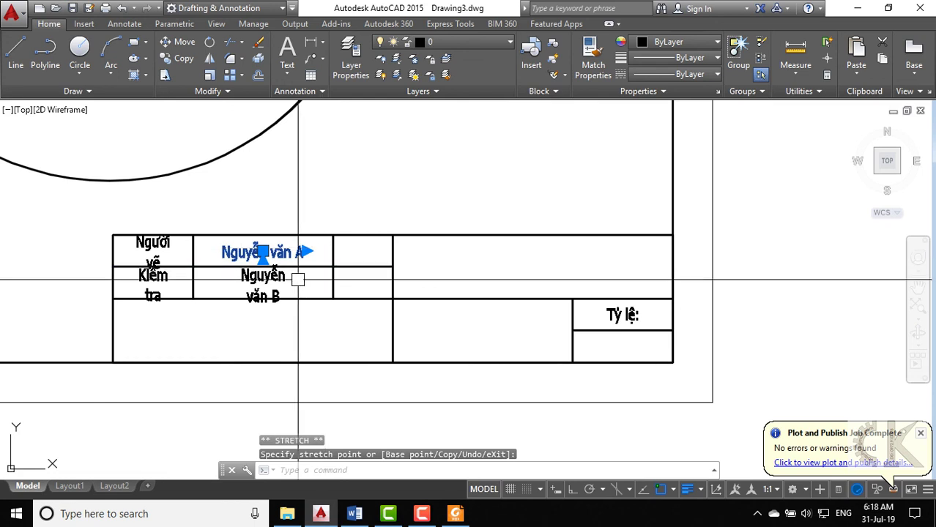
{"action": "left_click", "coordinate": [298, 281]}
{"action": "left_click", "coordinate": [296, 286]}
{"action": "left_click", "coordinate": [287, 280]}
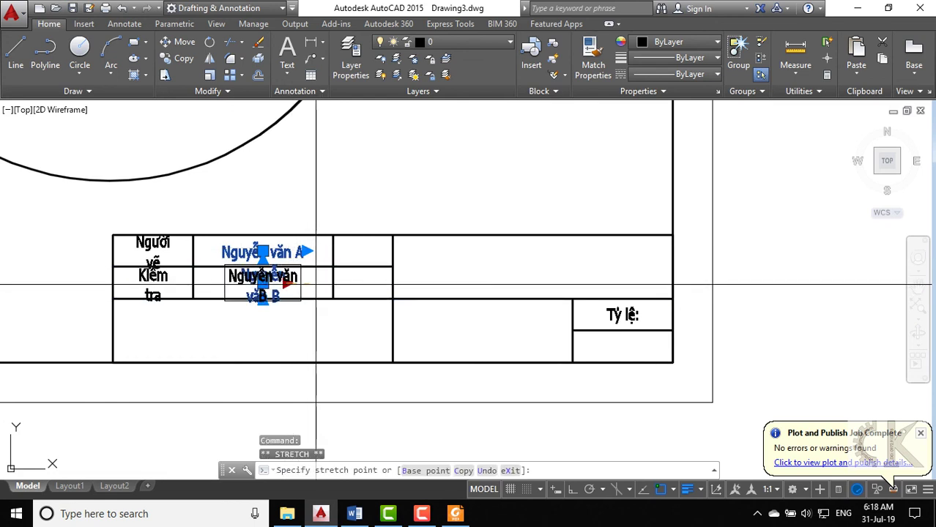
{"action": "left_click", "coordinate": [314, 282]}
Widen the Kiểm tra and Người vẽ labels so each fits on one line
{"action": "left_click", "coordinate": [177, 292]}
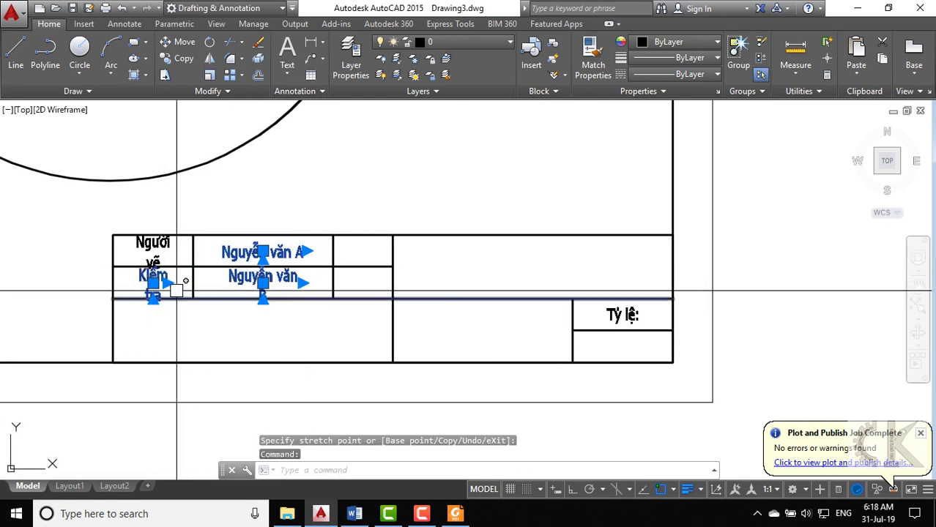
{"action": "left_click", "coordinate": [170, 284]}
{"action": "left_click", "coordinate": [184, 285]}
{"action": "left_click", "coordinate": [177, 245]}
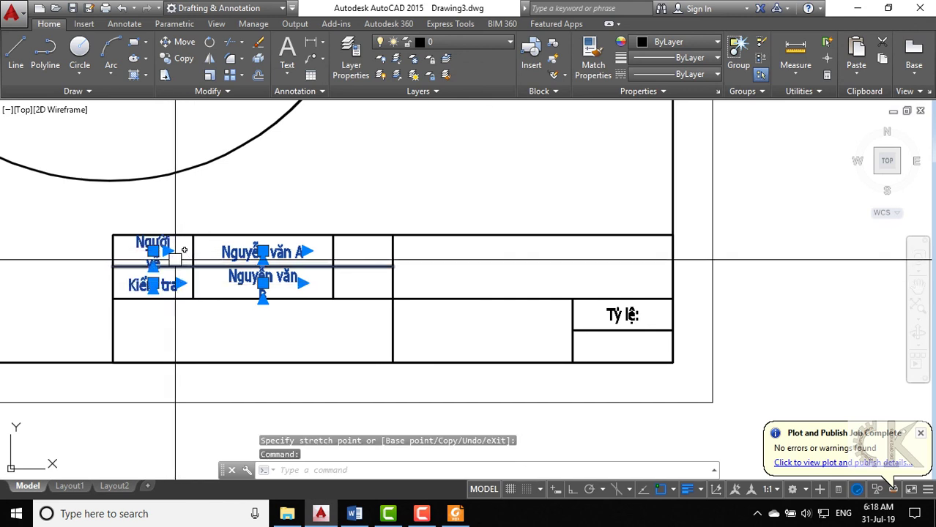
{"action": "left_click", "coordinate": [203, 244]}
{"action": "key", "text": "Escape"}
{"action": "key", "text": "Escape"}
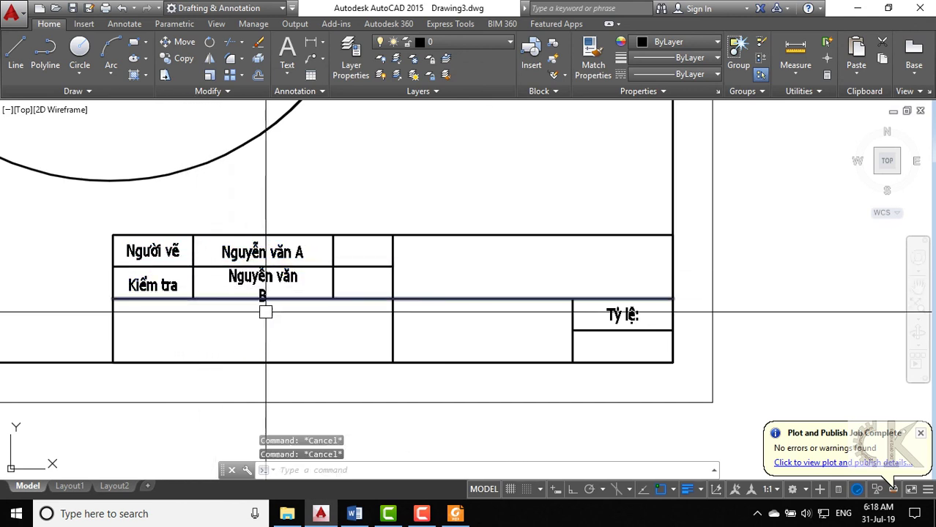
Re-widen the checker's name to fit one line, then recentre the circle sheet in view
{"action": "left_click", "coordinate": [262, 290]}
{"action": "left_click", "coordinate": [303, 284]}
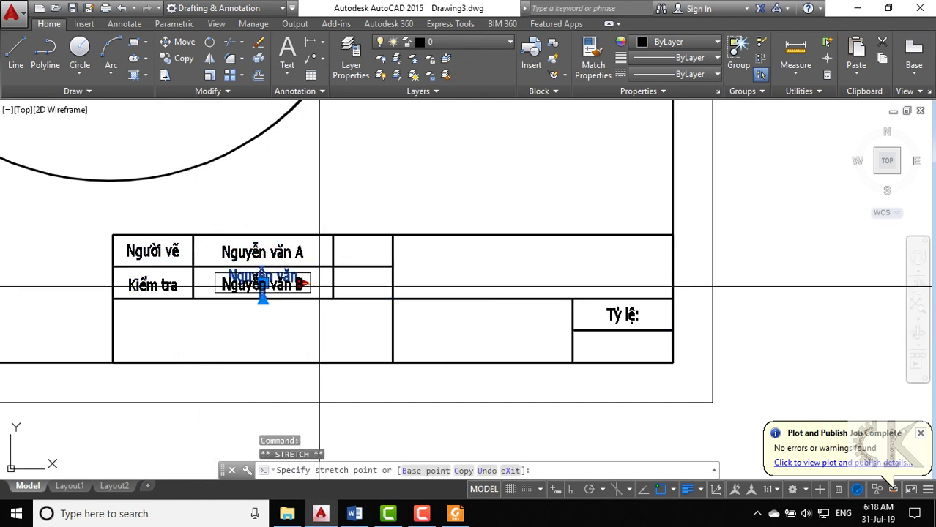
{"action": "left_click", "coordinate": [319, 287]}
{"action": "key", "text": "Escape"}
{"action": "key", "text": "Escape"}
{"action": "scroll", "coordinate": [454, 342], "scroll_direction": "down", "scroll_amount": 3}
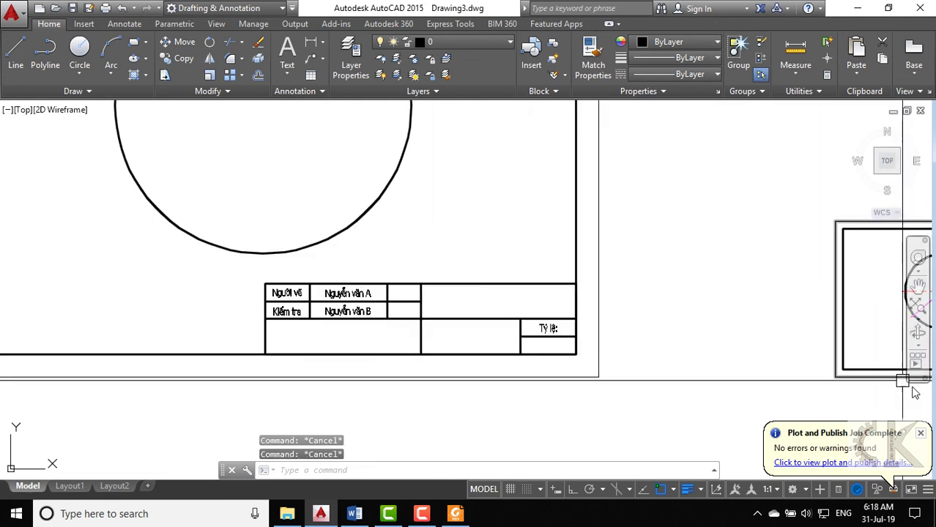
{"action": "scroll", "coordinate": [571, 298], "scroll_direction": "down", "scroll_amount": 2}
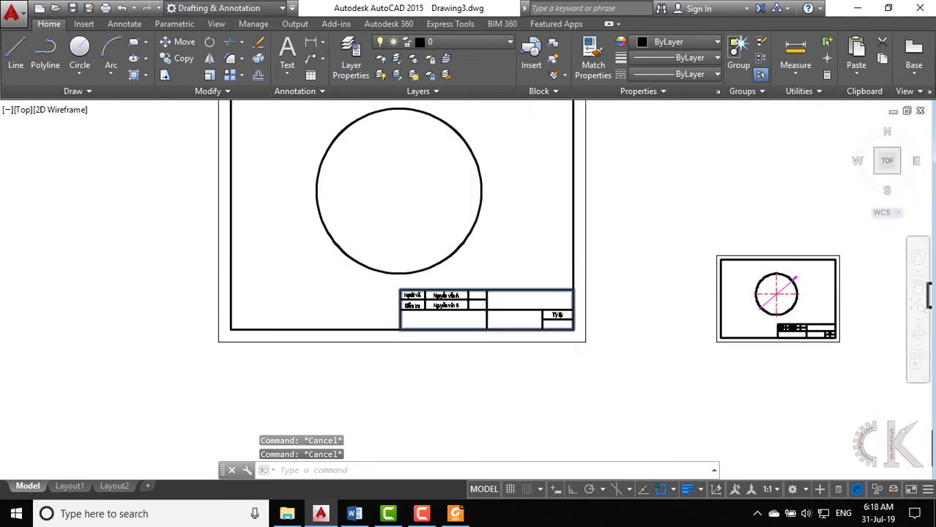
{"action": "middle_click_drag", "start_coordinate": [349, 263], "coordinate": [381, 315]}
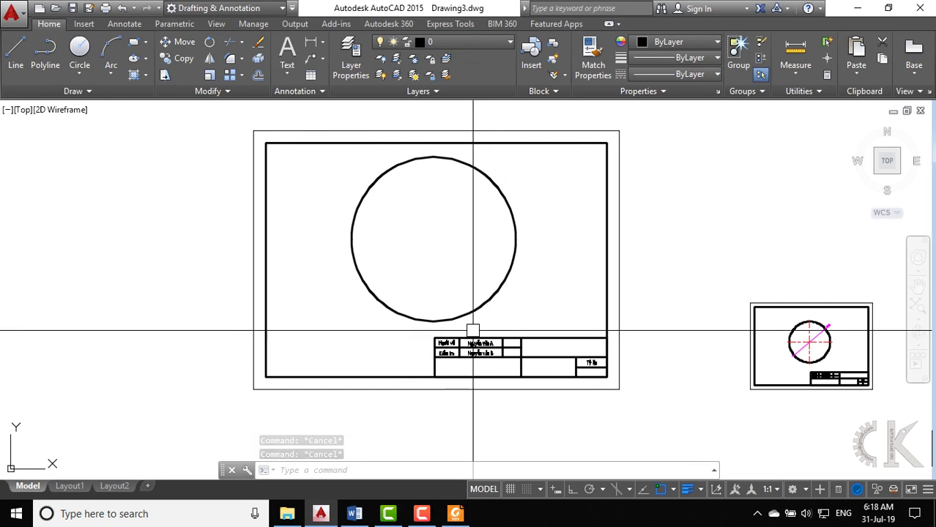
Plot to Microsoft Print to PDF using a window around the large frame, centred on the paper
{"action": "key", "text": "ctrl+p"}
{"action": "left_click", "coordinate": [336, 156]}
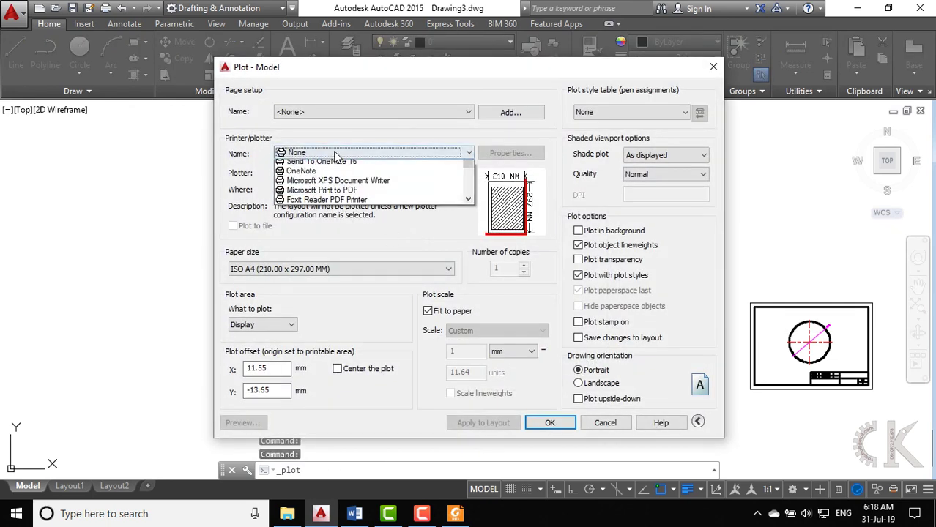
{"action": "left_click", "coordinate": [326, 212]}
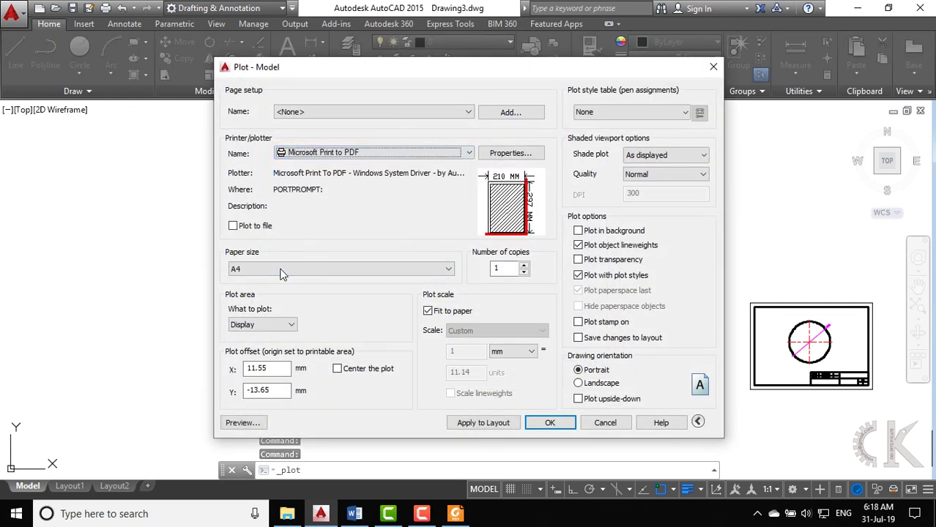
{"action": "left_click", "coordinate": [270, 327]}
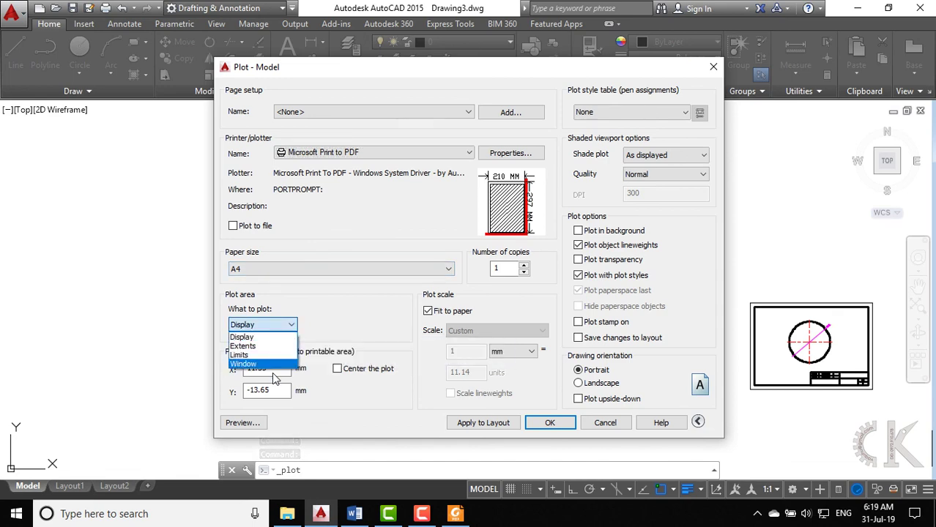
{"action": "left_click", "coordinate": [270, 365]}
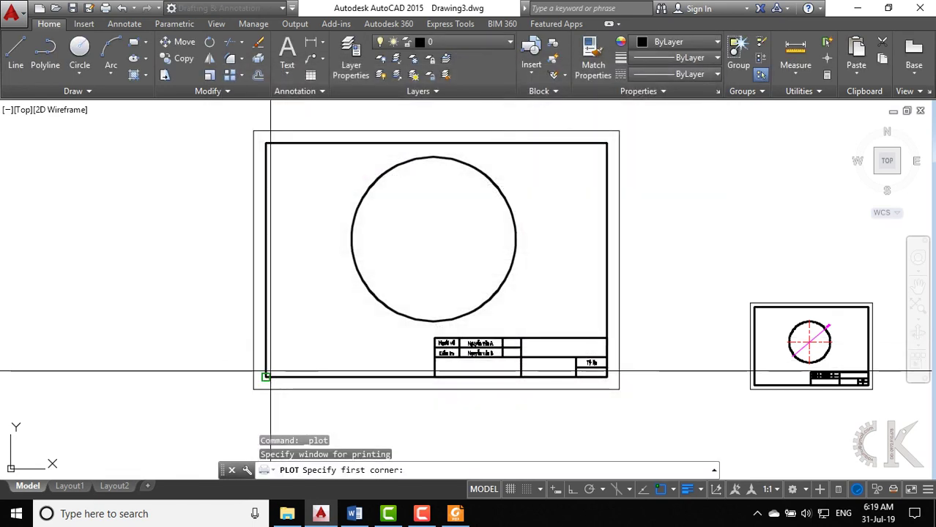
{"action": "left_click", "coordinate": [267, 377]}
{"action": "left_click", "coordinate": [607, 143]}
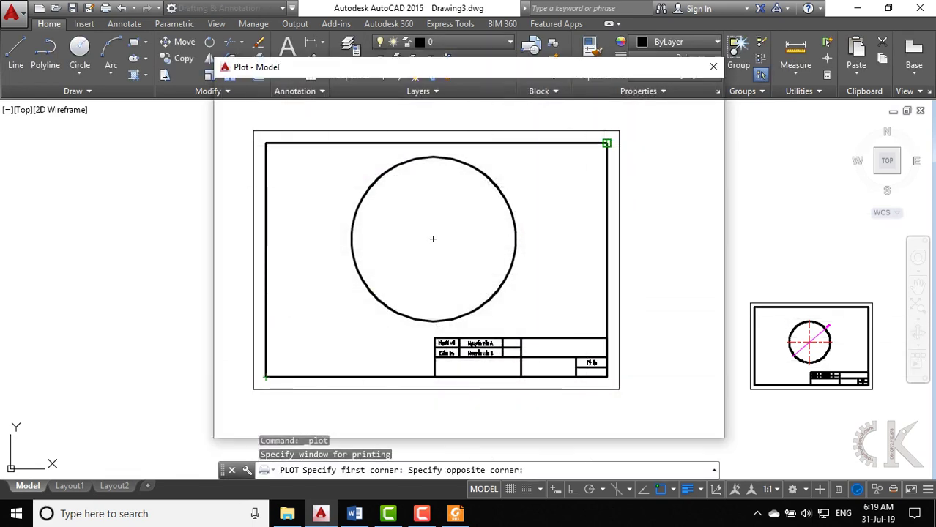
{"action": "left_click", "coordinate": [338, 370]}
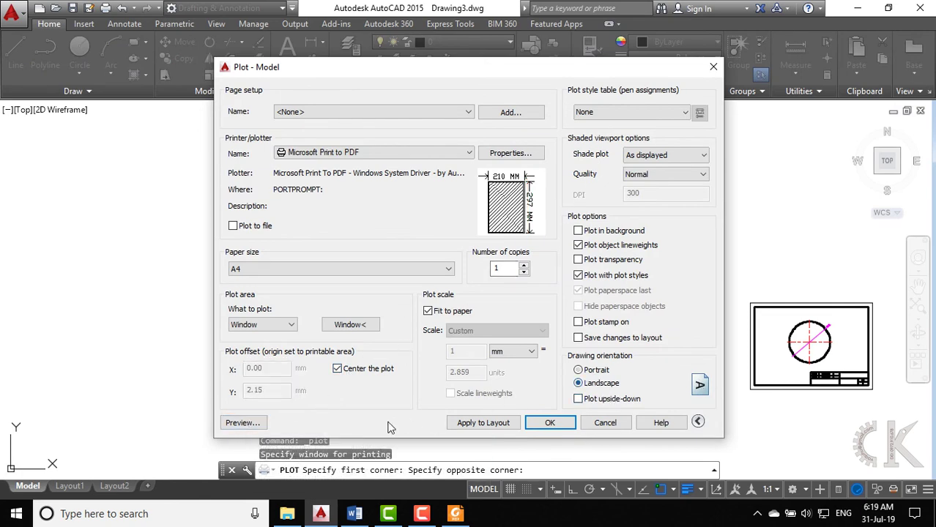
Preview the landscape sheet, inspect the title block, then plot it from the preview
{"action": "left_click", "coordinate": [240, 423]}
{"action": "scroll", "coordinate": [401, 222], "scroll_direction": "up", "scroll_amount": 5}
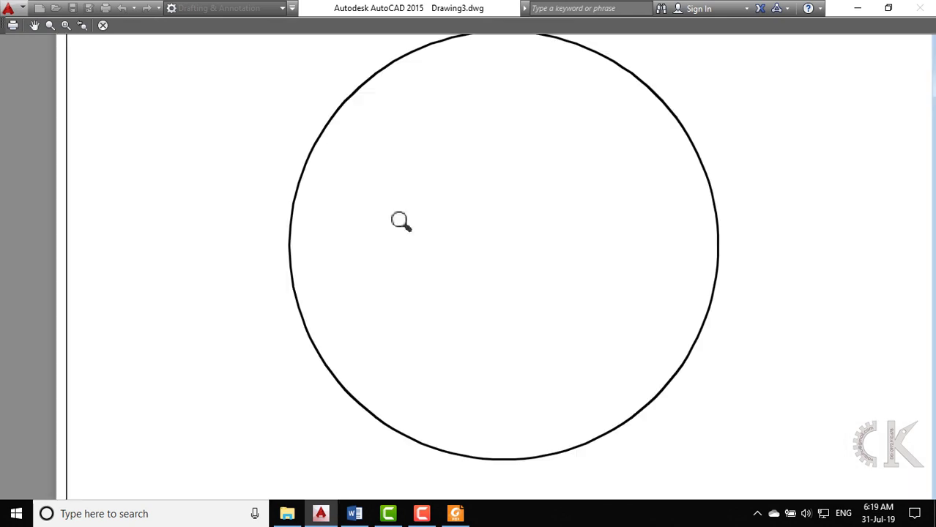
{"action": "scroll", "coordinate": [401, 249], "scroll_direction": "up", "scroll_amount": 2}
{"action": "scroll", "coordinate": [390, 282], "scroll_direction": "down", "scroll_amount": 5}
{"action": "middle_click_drag", "start_coordinate": [390, 286], "coordinate": [341, 280]}
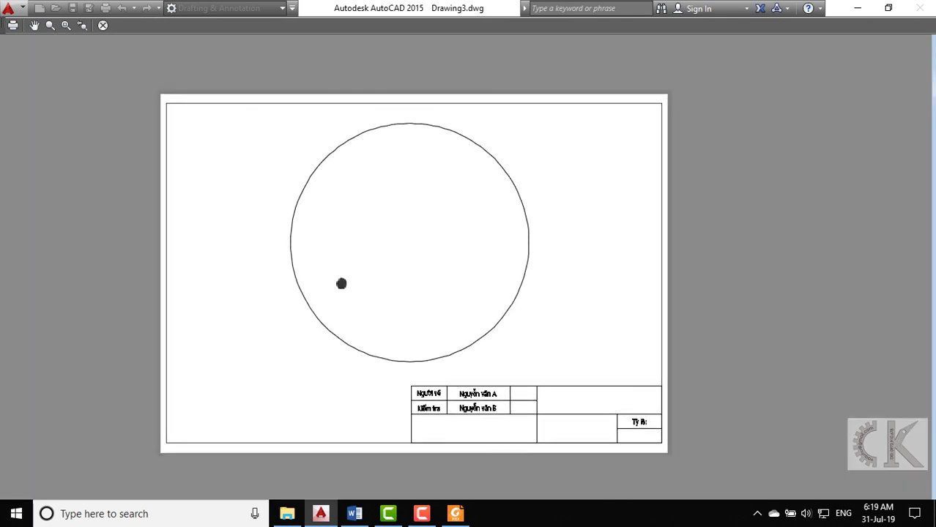
{"action": "scroll", "coordinate": [410, 301], "scroll_direction": "up", "scroll_amount": 5}
{"action": "scroll", "coordinate": [449, 309], "scroll_direction": "down", "scroll_amount": 5}
{"action": "right_click", "coordinate": [432, 235]}
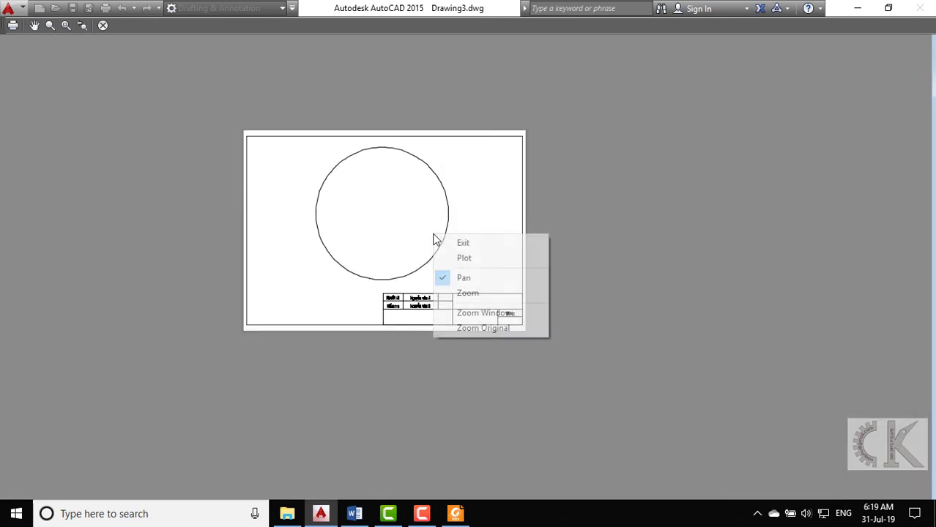
{"action": "left_click", "coordinate": [472, 262]}
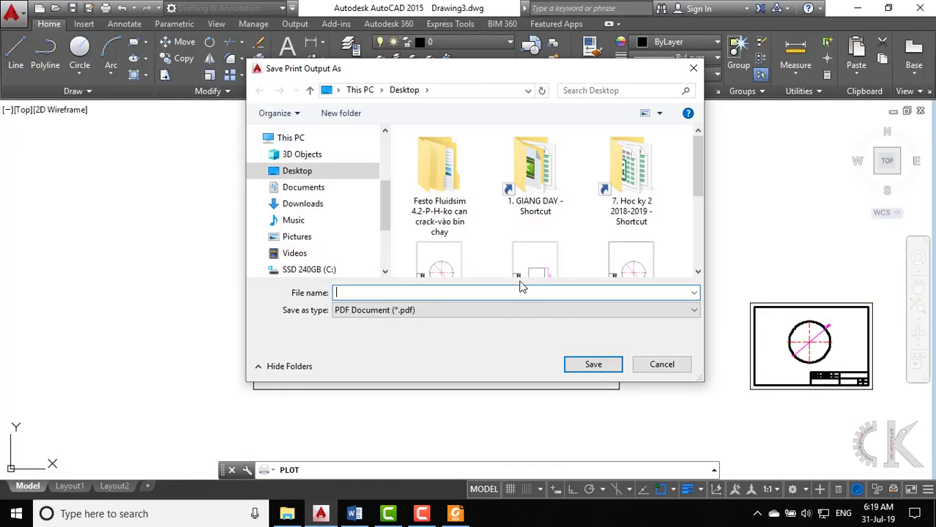
Save the plot output on the Desktop as 'in model giay to' PDF
{"action": "scroll", "coordinate": [569, 228], "scroll_direction": "down", "scroll_amount": 3}
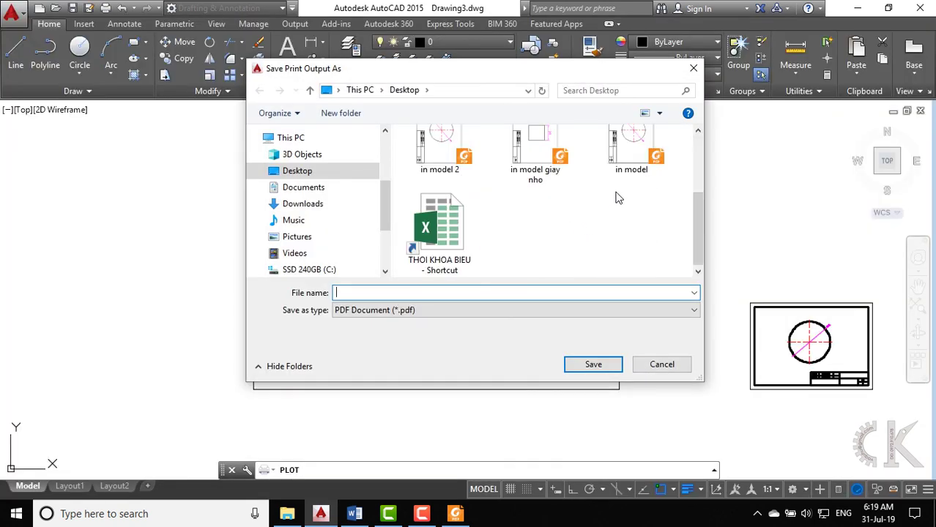
{"action": "left_click", "coordinate": [551, 182]}
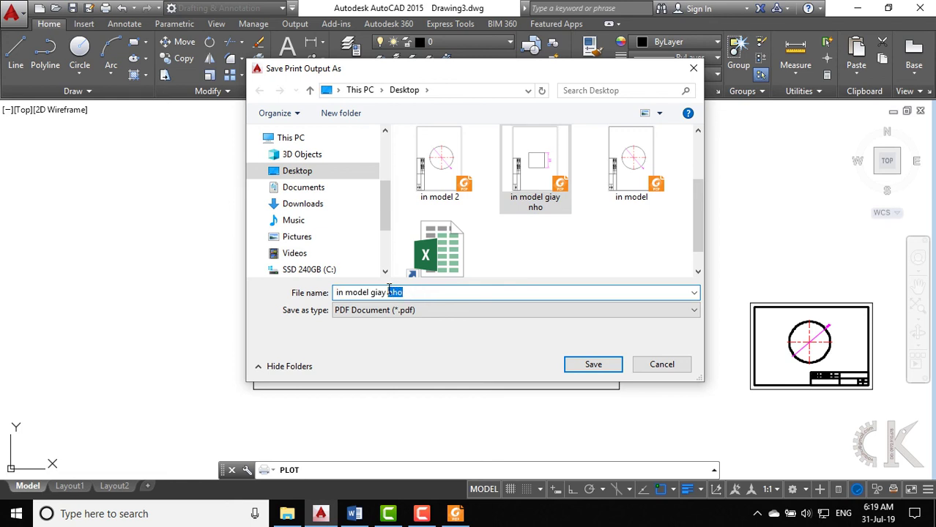
{"action": "type", "text": "to"}
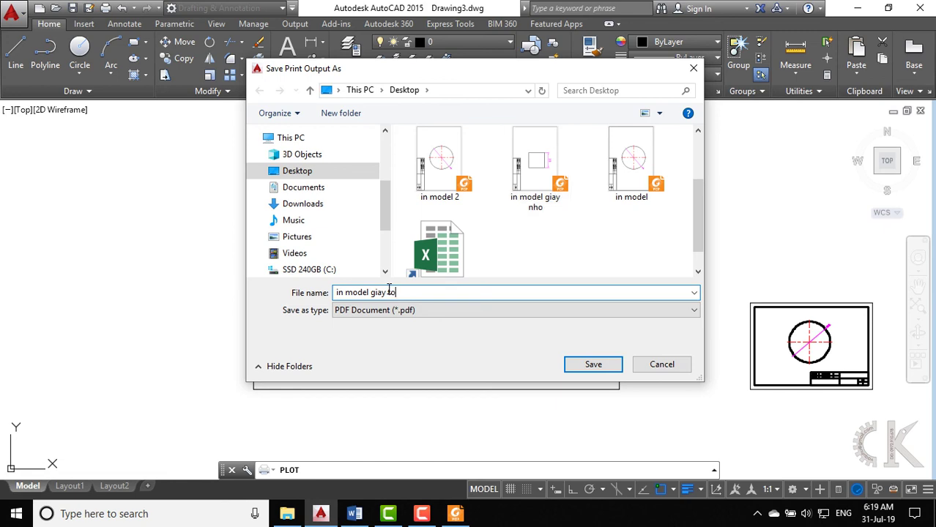
{"action": "left_click", "coordinate": [593, 365]}
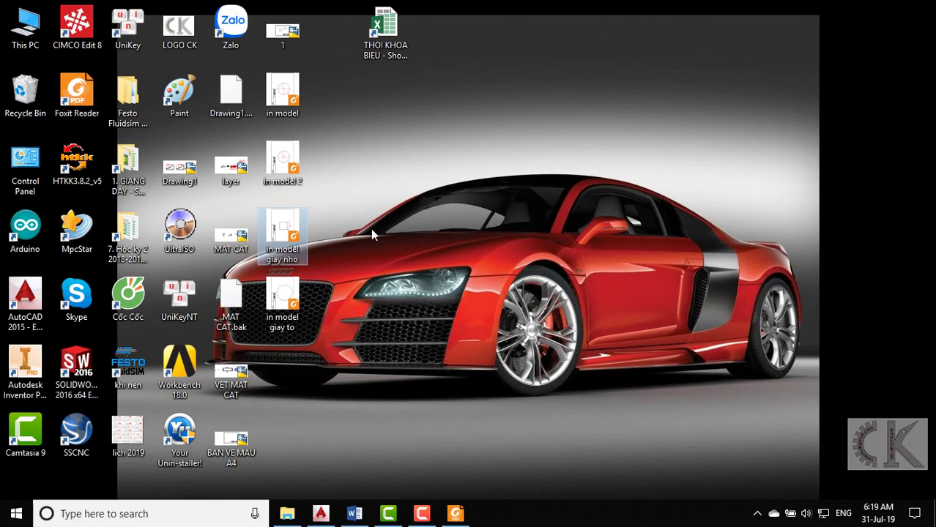
Open in model giay to.pdf in Foxit Reader, rotate it right into landscape, and fit the page
{"action": "double_click", "coordinate": [282, 300]}
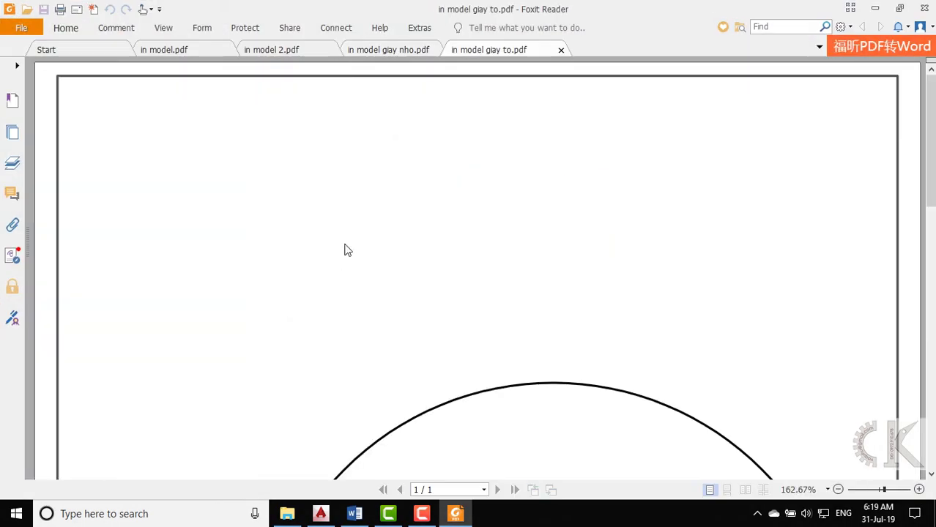
{"action": "scroll", "coordinate": [372, 256], "scroll_direction": "down", "scroll_amount": 5, "text": "ctrl"}
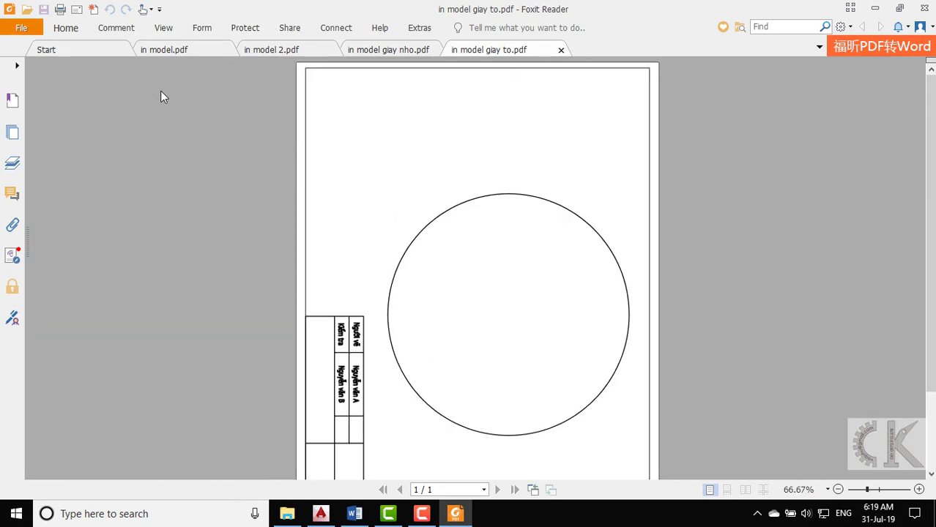
{"action": "left_click", "coordinate": [66, 27]}
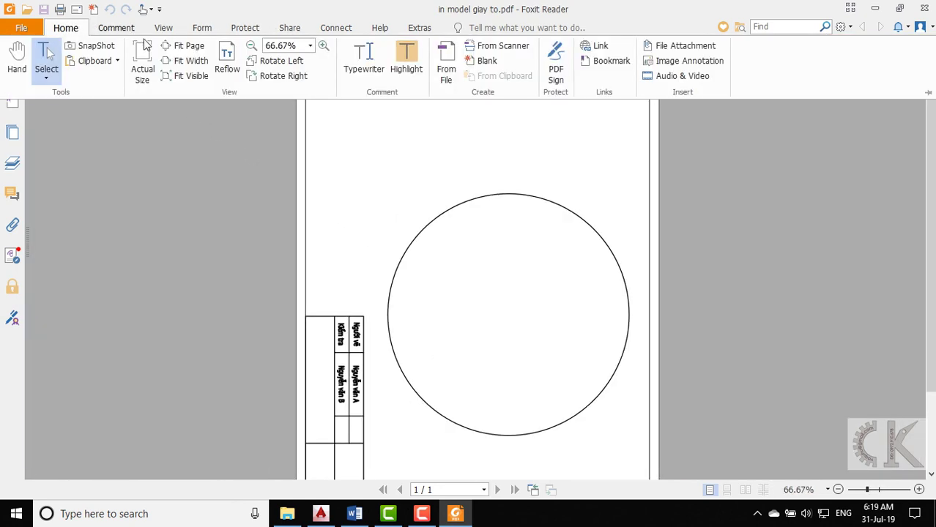
{"action": "left_click", "coordinate": [277, 62]}
{"action": "scroll", "coordinate": [510, 375], "scroll_direction": "up", "scroll_amount": 1, "text": "ctrl"}
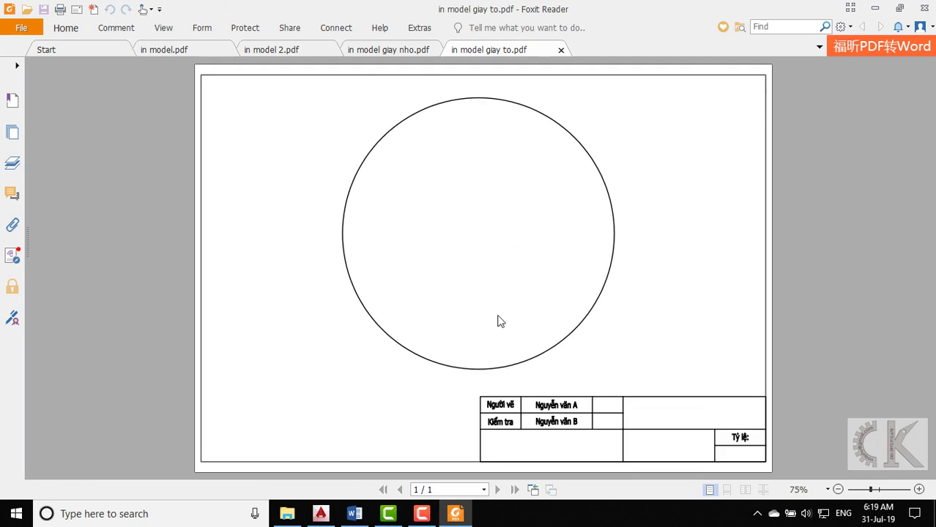
{"action": "scroll", "coordinate": [501, 321], "scroll_direction": "up", "scroll_amount": 1, "text": "ctrl"}
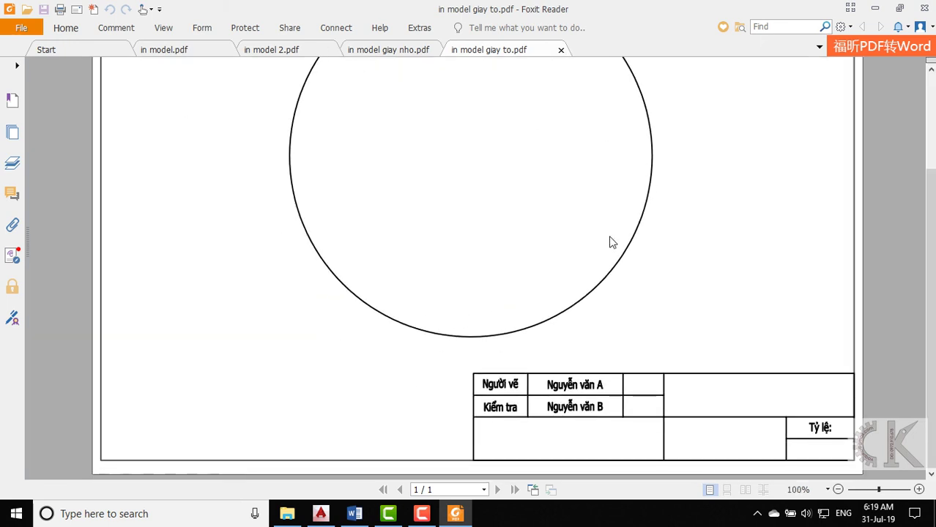
{"action": "key", "text": "ctrl+0"}
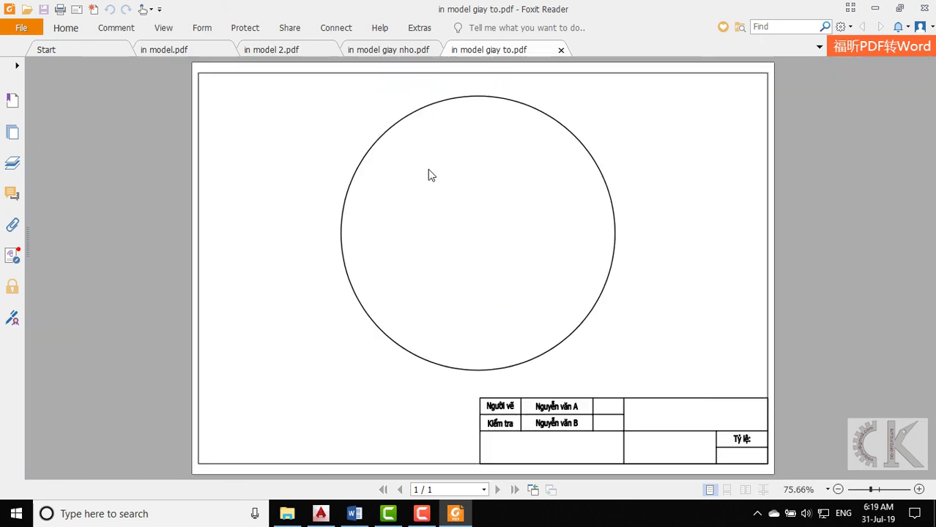
{"action": "scroll", "coordinate": [556, 187], "scroll_direction": "up", "scroll_amount": 1, "text": "ctrl"}
{"action": "scroll", "coordinate": [545, 205], "scroll_direction": "down", "scroll_amount": 1}
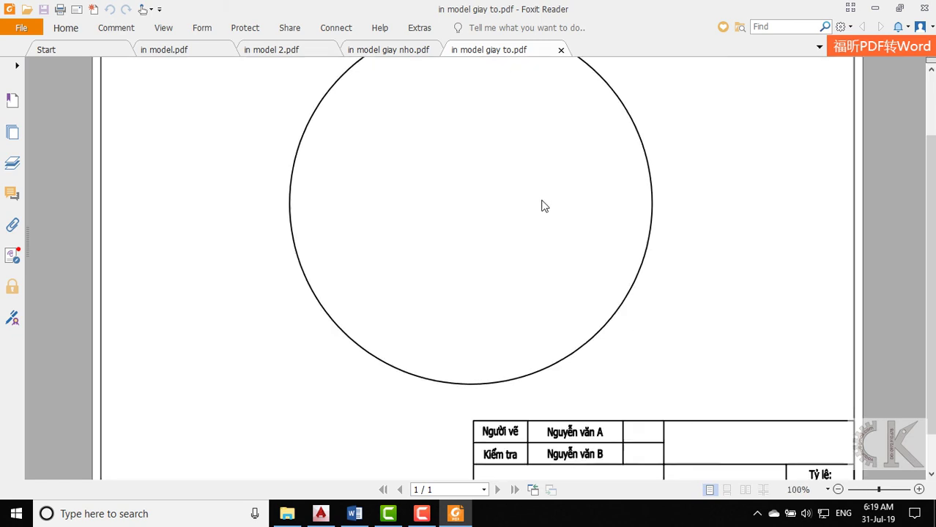
{"action": "scroll", "coordinate": [546, 211], "scroll_direction": "down", "scroll_amount": 1}
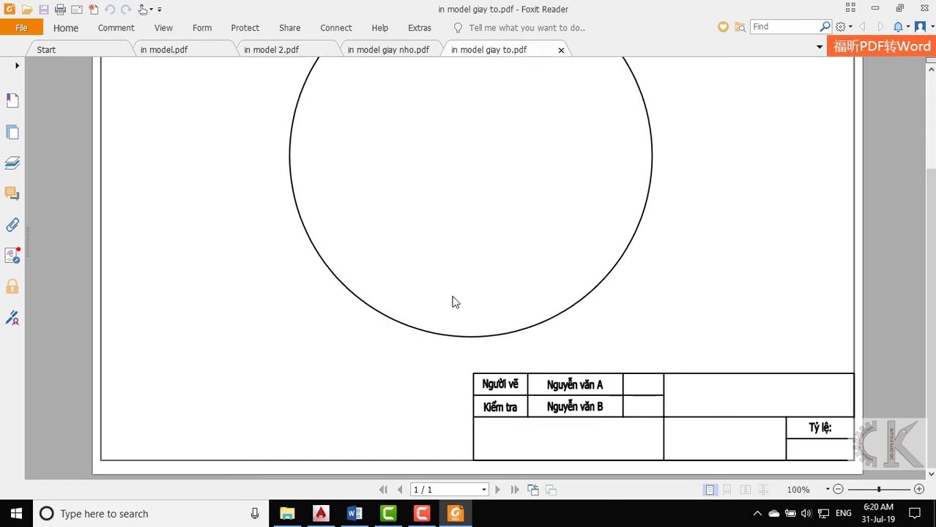
Return to Drawing3.dwg, pan toward the smaller circle and square sheets, and close the Plot and Publish balloon
{"action": "left_click", "coordinate": [319, 514]}
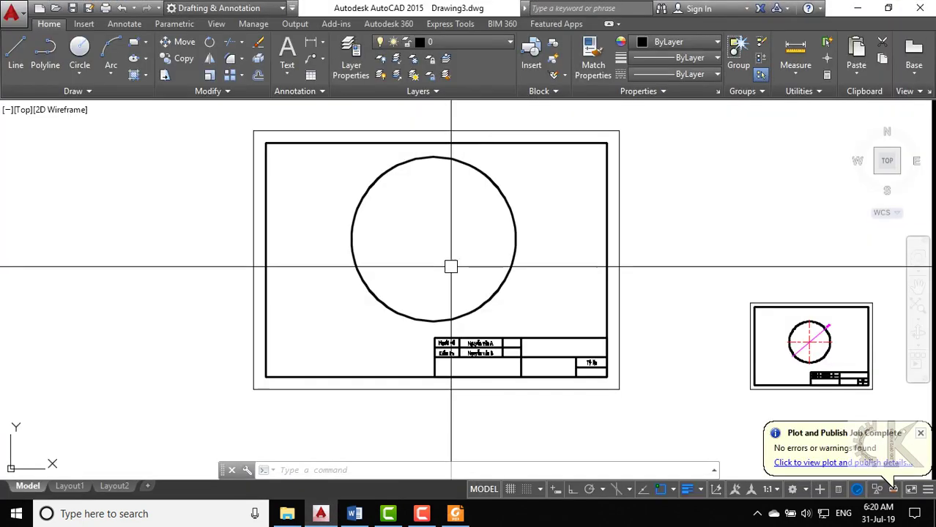
{"action": "scroll", "coordinate": [443, 260], "scroll_direction": "down", "scroll_amount": 3}
{"action": "scroll", "coordinate": [444, 260], "scroll_direction": "down", "scroll_amount": 2}
{"action": "scroll", "coordinate": [495, 244], "scroll_direction": "up", "scroll_amount": 3}
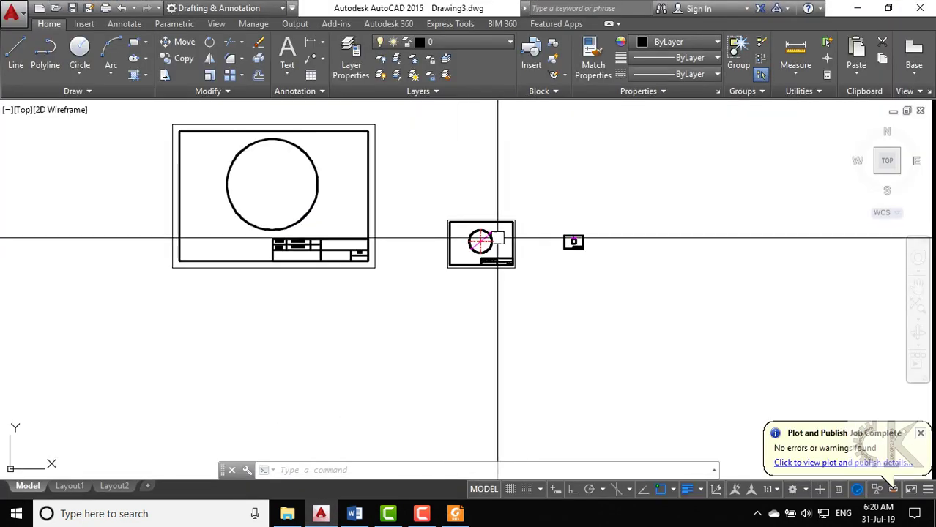
{"action": "scroll", "coordinate": [428, 203], "scroll_direction": "up", "scroll_amount": 3}
{"action": "mouse_move", "coordinate": [429, 203]}
{"action": "middle_mouse_down"}
{"action": "mouse_move", "coordinate": [419, 223]}
{"action": "mouse_move", "coordinate": [547, 295]}
{"action": "middle_mouse_up"}
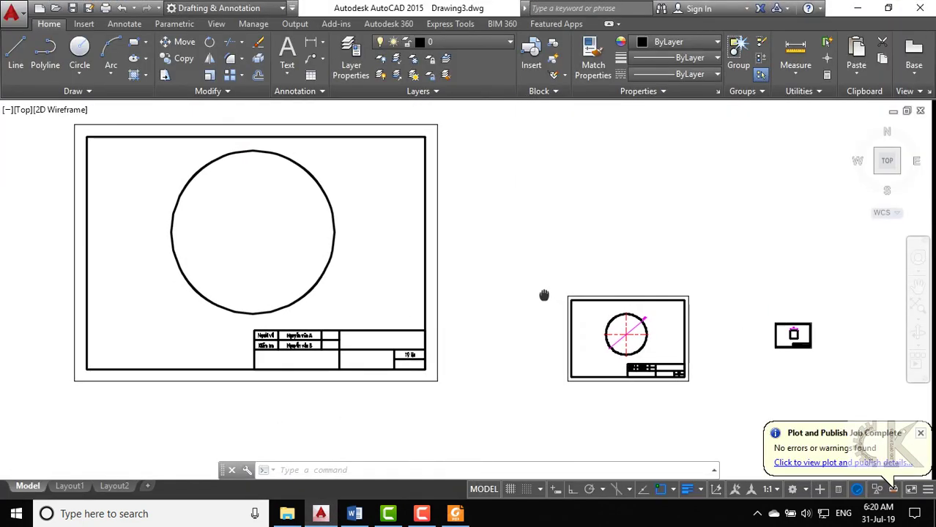
{"action": "left_click", "coordinate": [920, 433]}
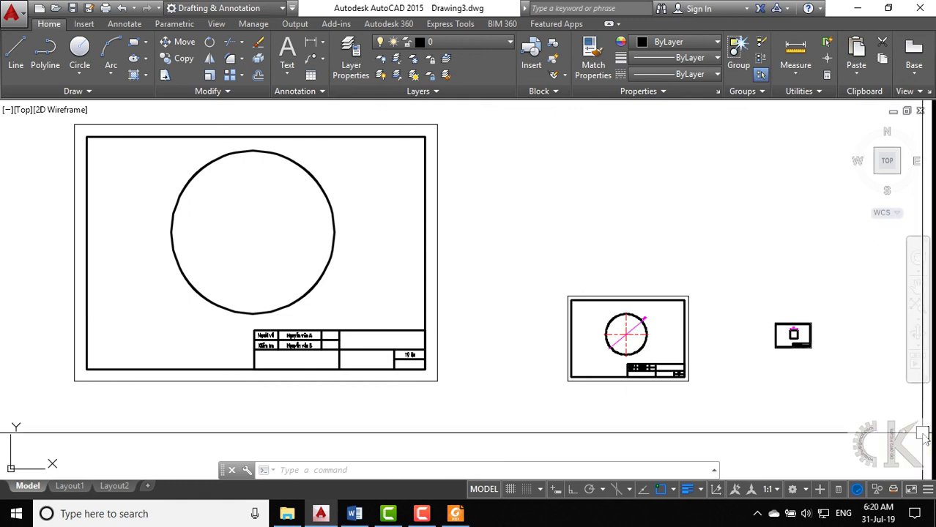
{"action": "scroll", "coordinate": [787, 365], "scroll_direction": "up", "scroll_amount": 2}
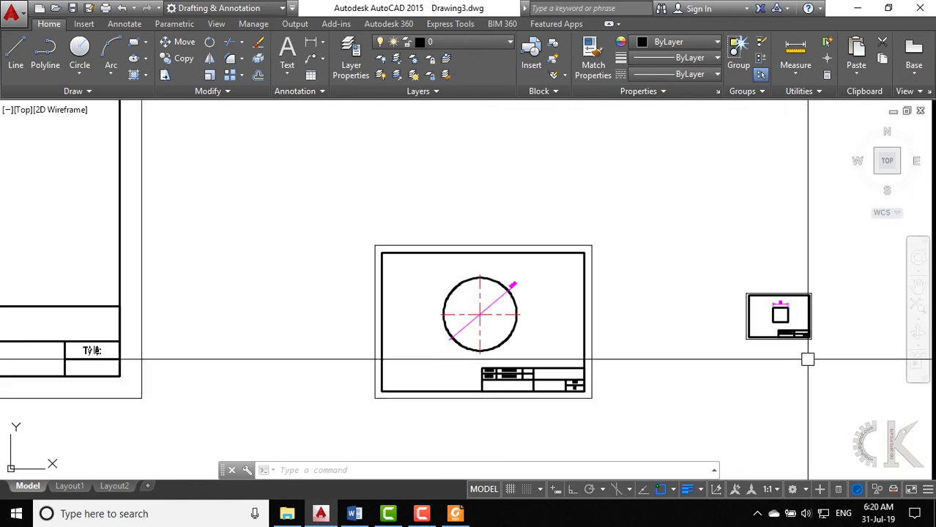